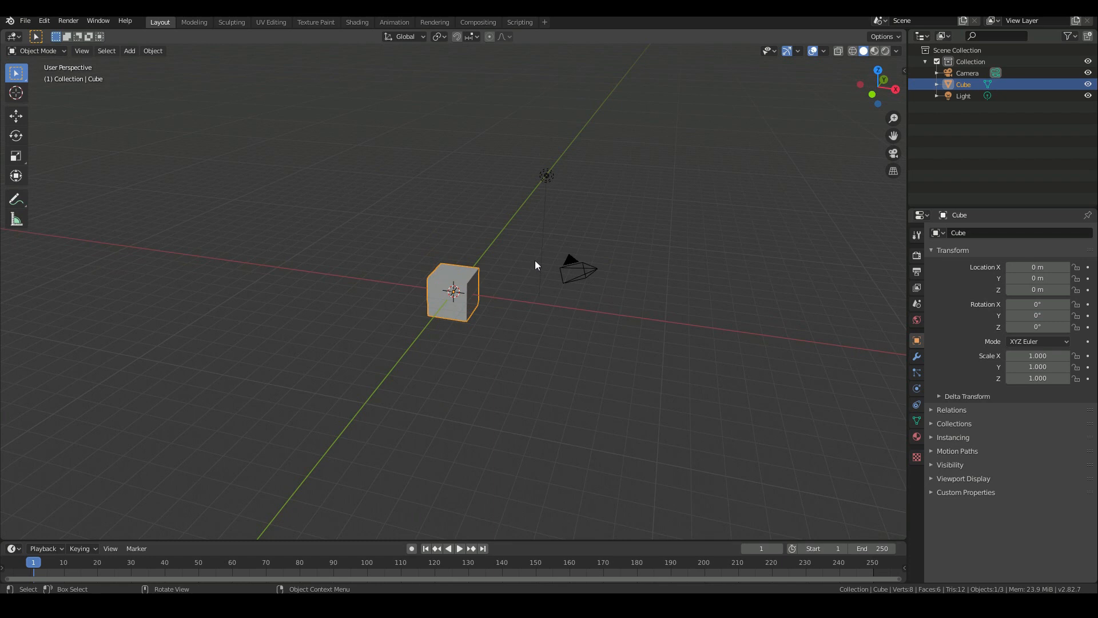
Scale the default cube by 5 along X and Y, leaving Z out of the scaling.
key("s")
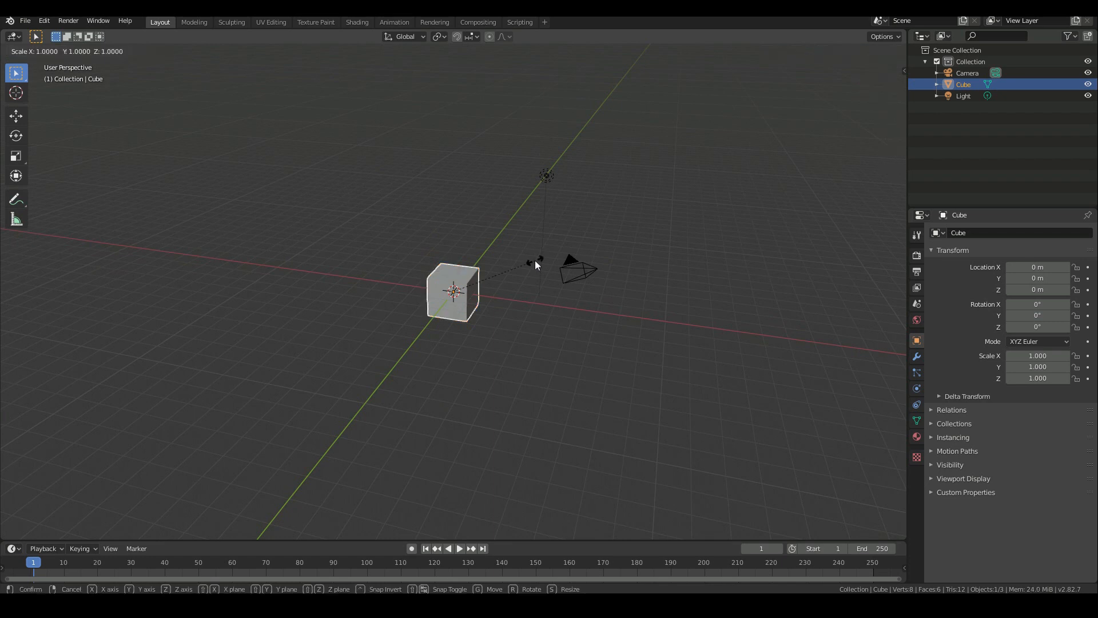
key("shift+z")
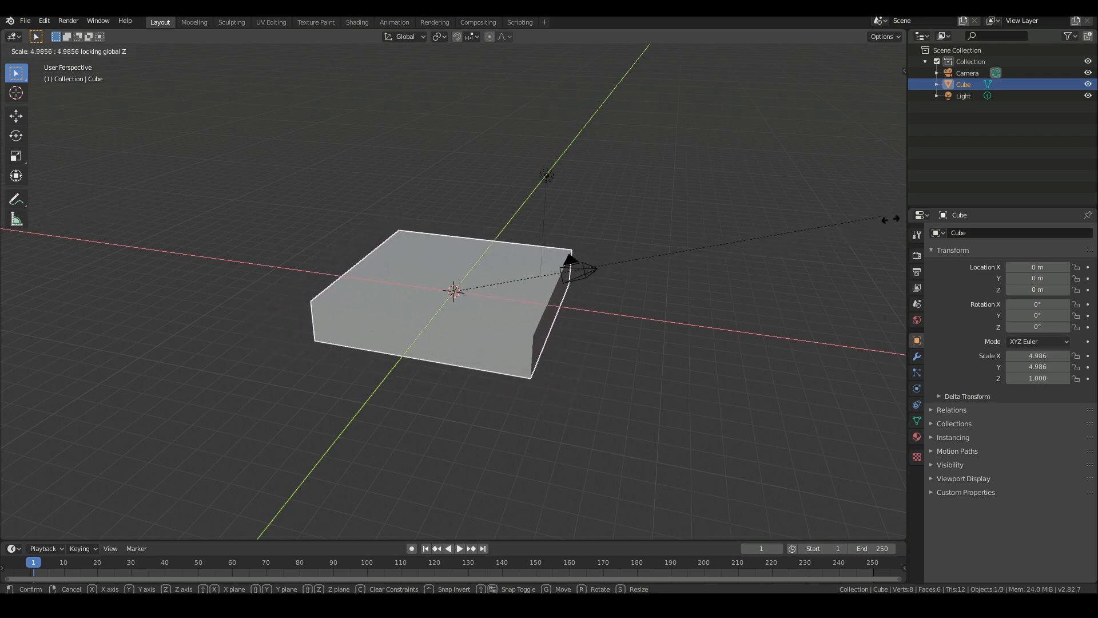
type("5")
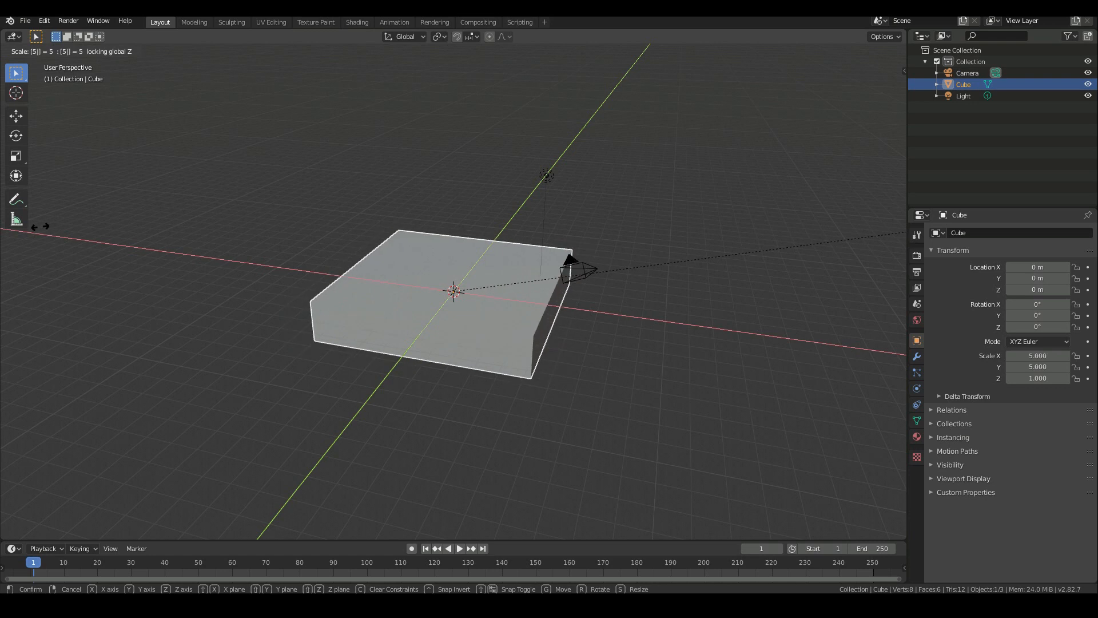
key("Return")
scroll(492, 331, "up", 5)
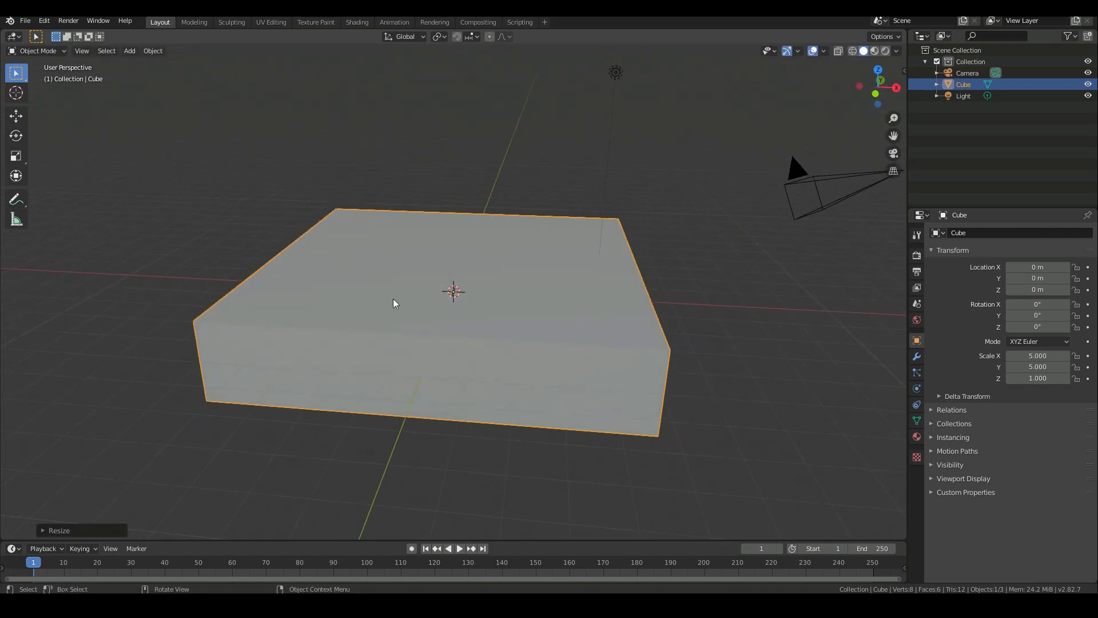
Try moving the camera straight down along the global Z axis to below the cube's level.
middle_click_drag(380, 342, 466, 121)
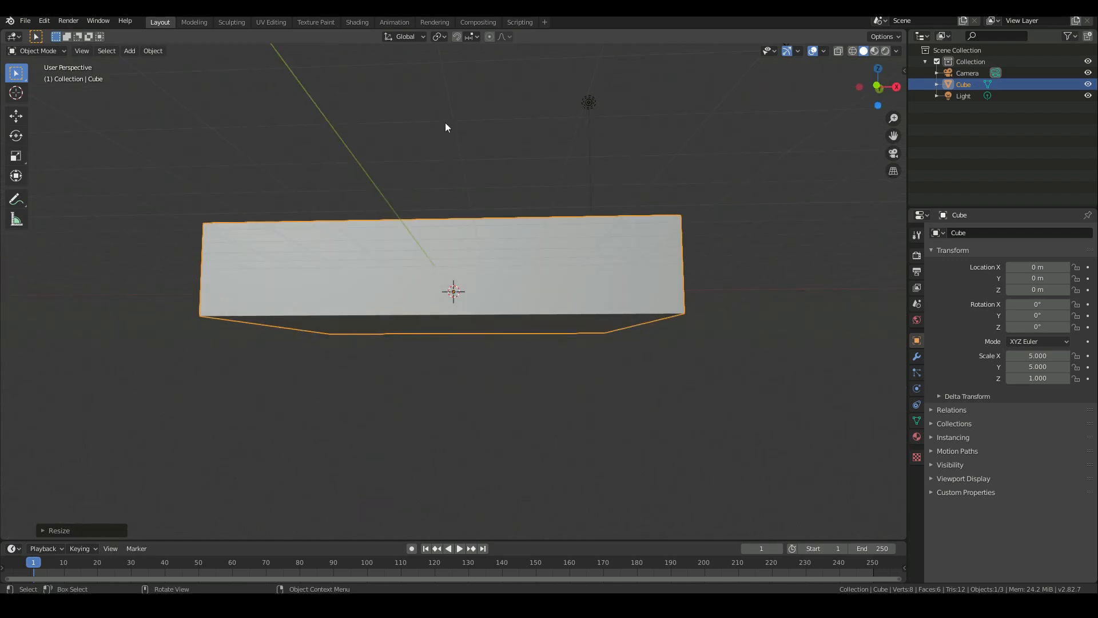
key("KP_1")
middle_click_drag(554, 255, 559, 213)
middle_click_drag(520, 292, 641, 215)
left_click(703, 171)
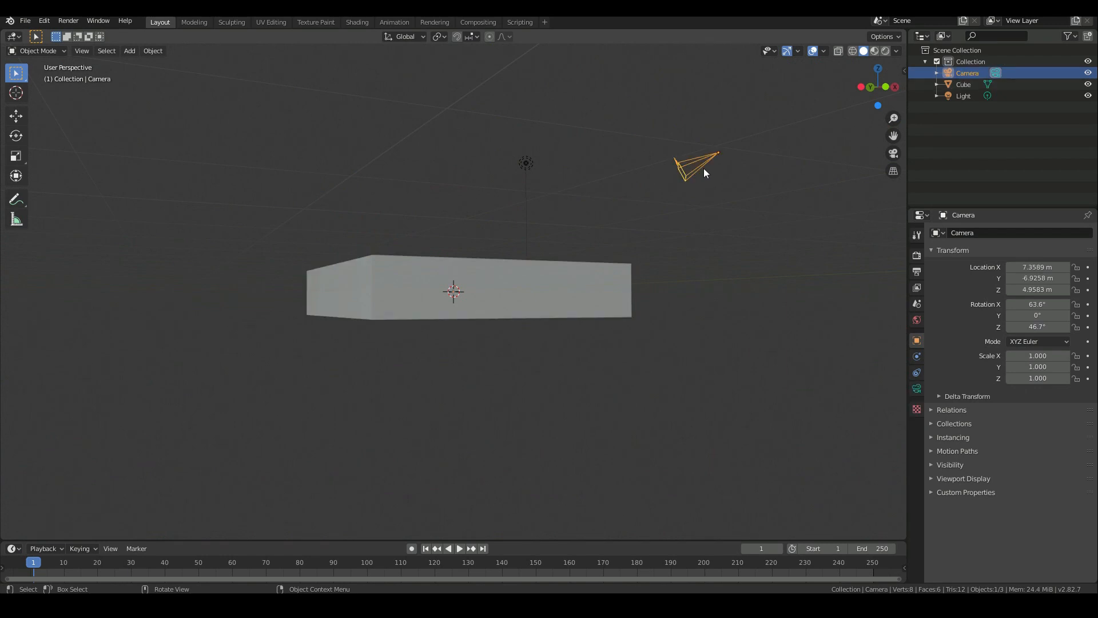
key("g")
key("z")
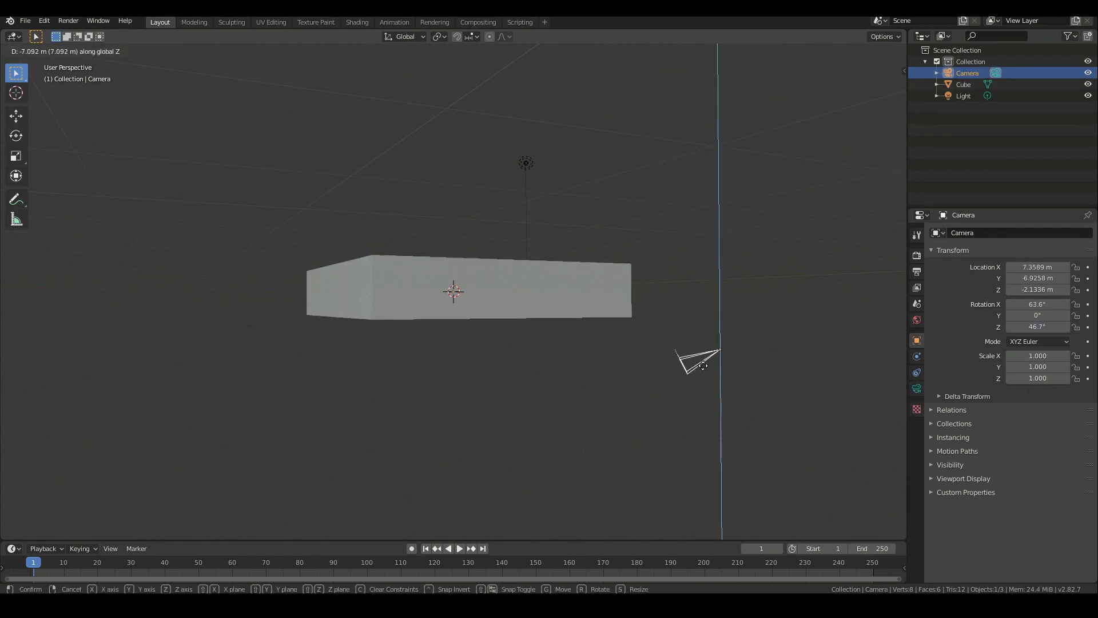
left_click(704, 422)
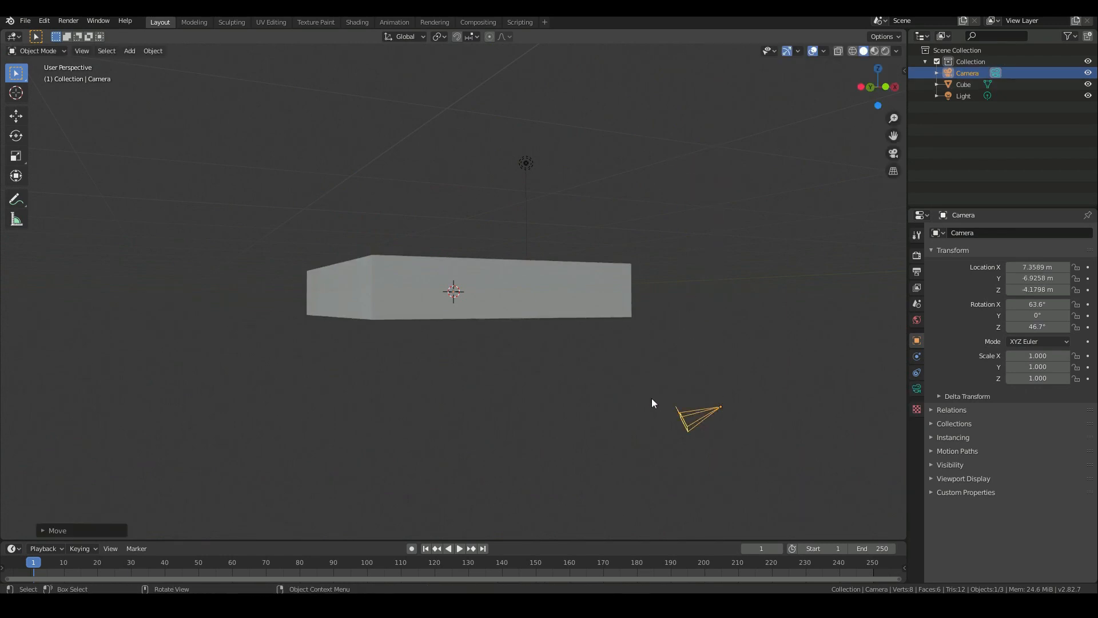
key("ctrl+z")
Raise the flattened cube along the global Z axis until it sits above the camera.
left_click(563, 286)
key("KP_1")
key("g")
key("z")
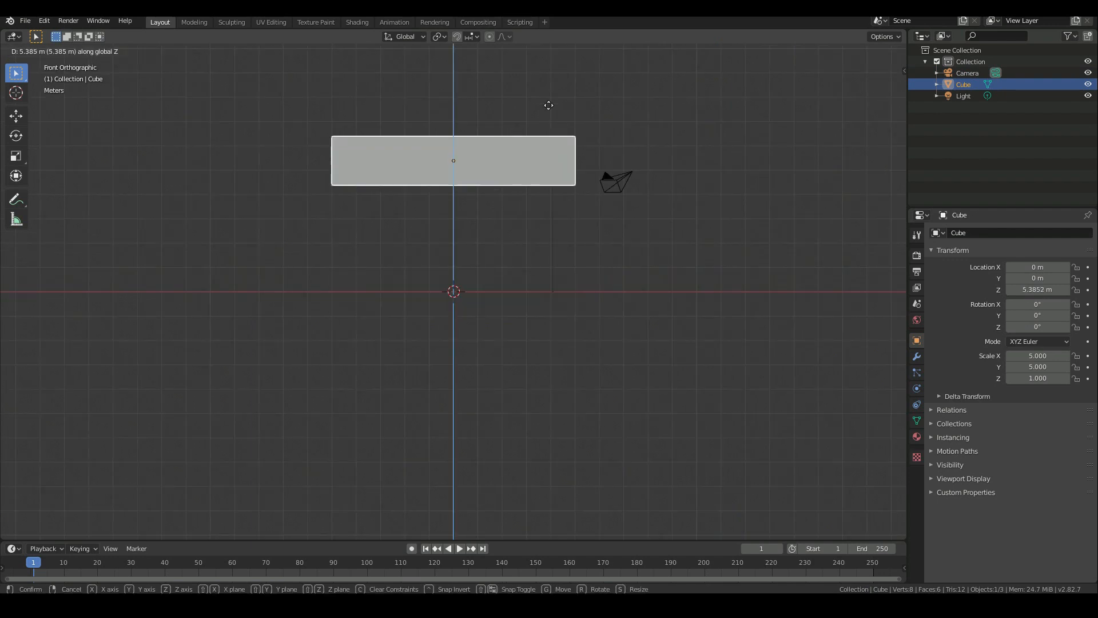
left_click(544, 86)
Tilt the camera up toward the cube about its local X axis, to an X rotation of about 114°.
left_click(618, 183)
key("KP_0")
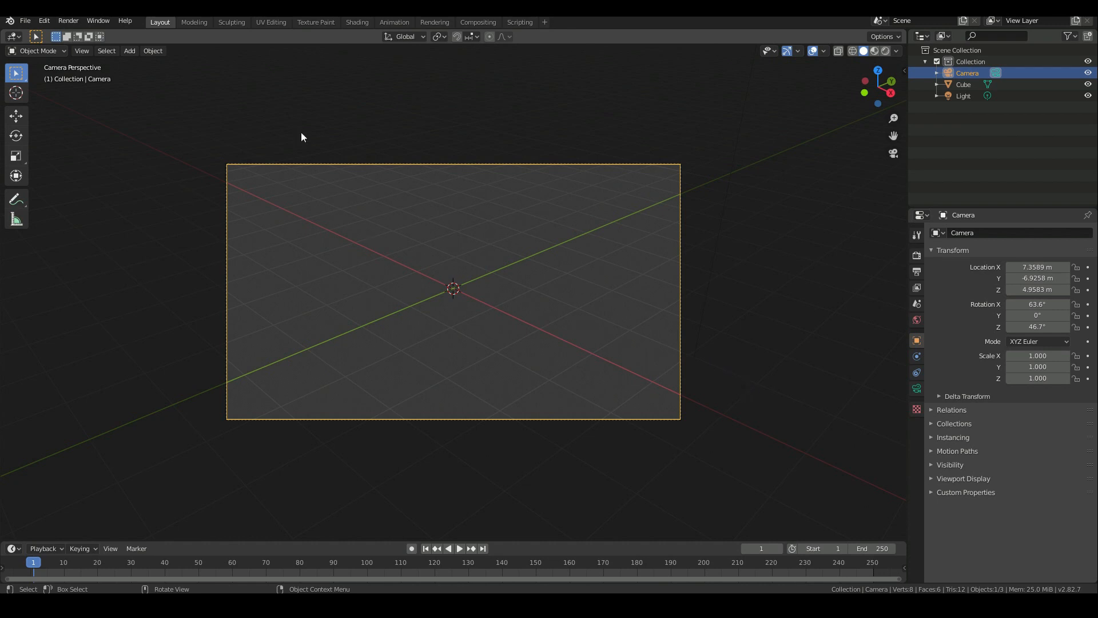
key("r")
key("x")
key("x")
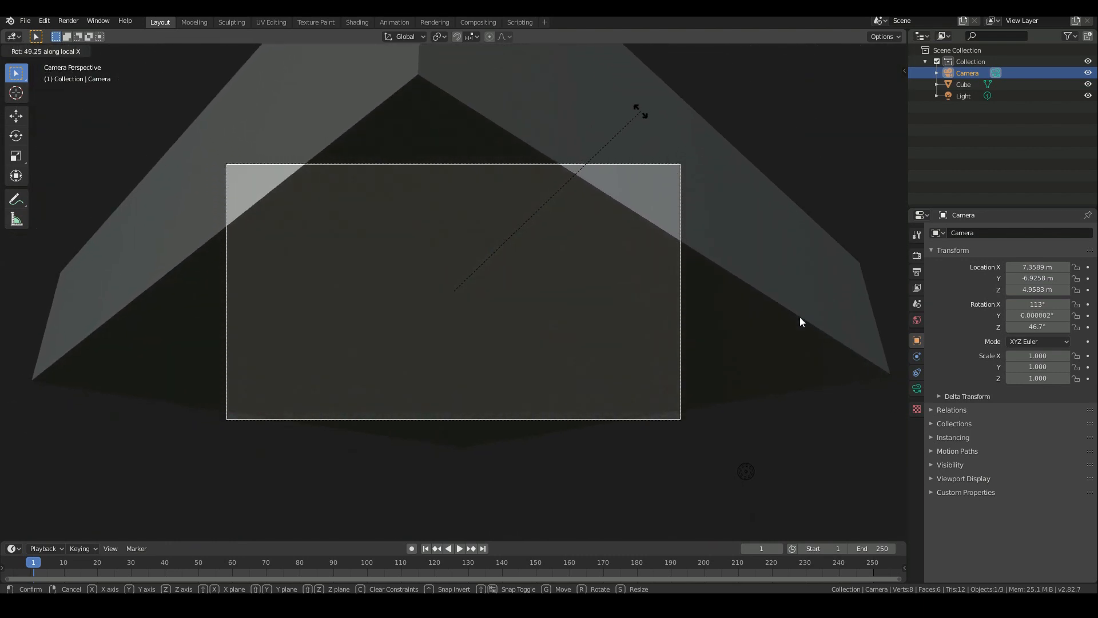
left_click(800, 317)
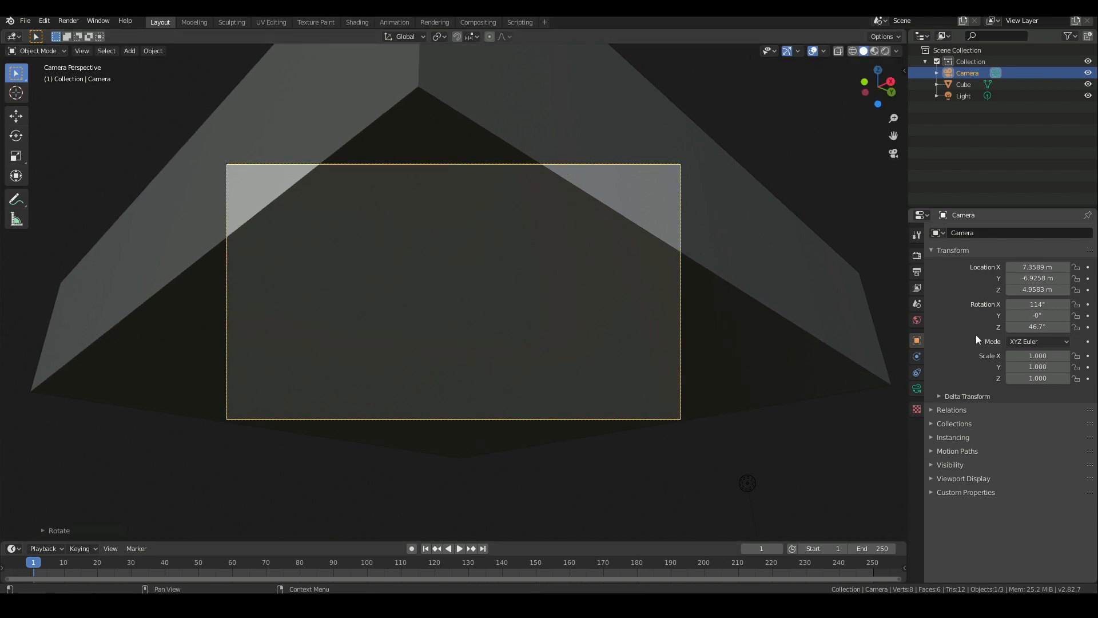
Move the camera forward about 2.16 m along its local Z axis, toward the cube.
left_click(916, 390)
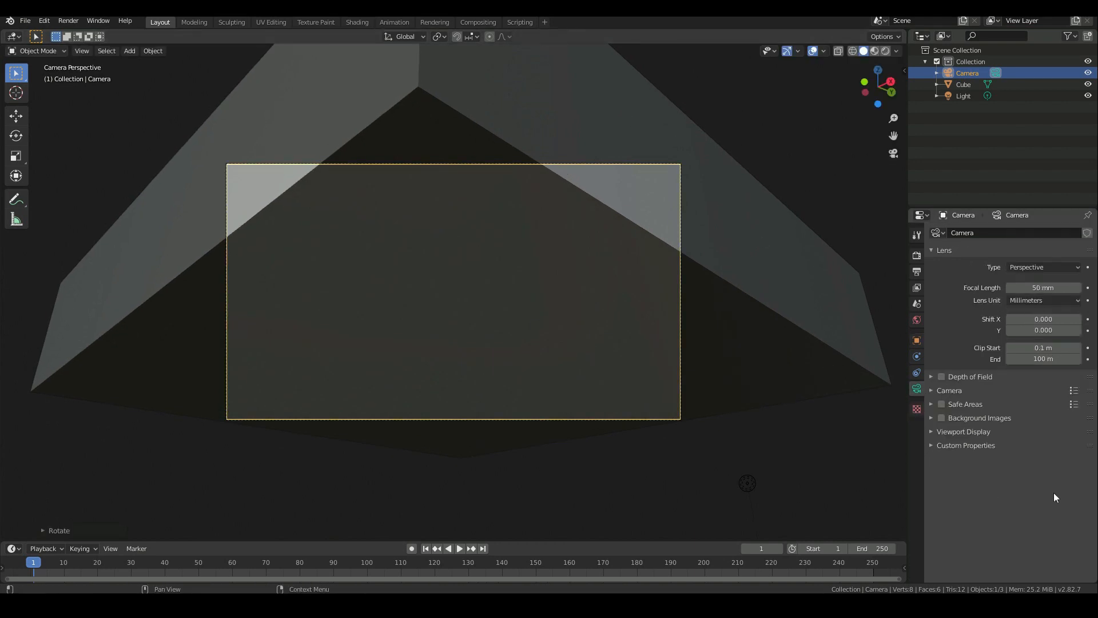
key("g")
key("x")
right_click(683, 323)
key("g")
key("z")
key("z")
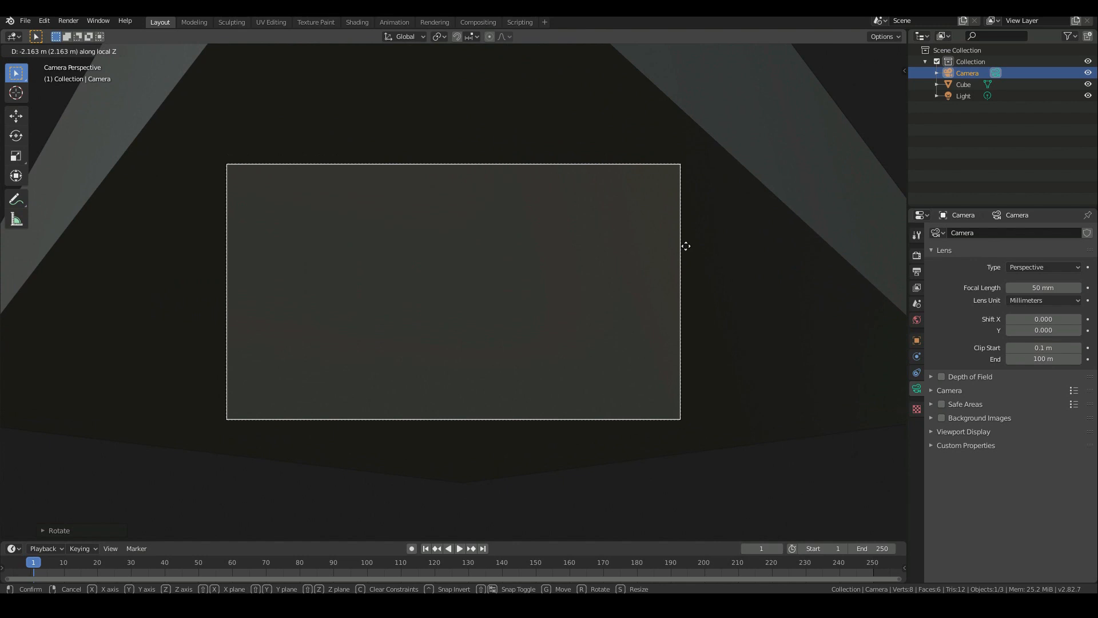
left_click(686, 246)
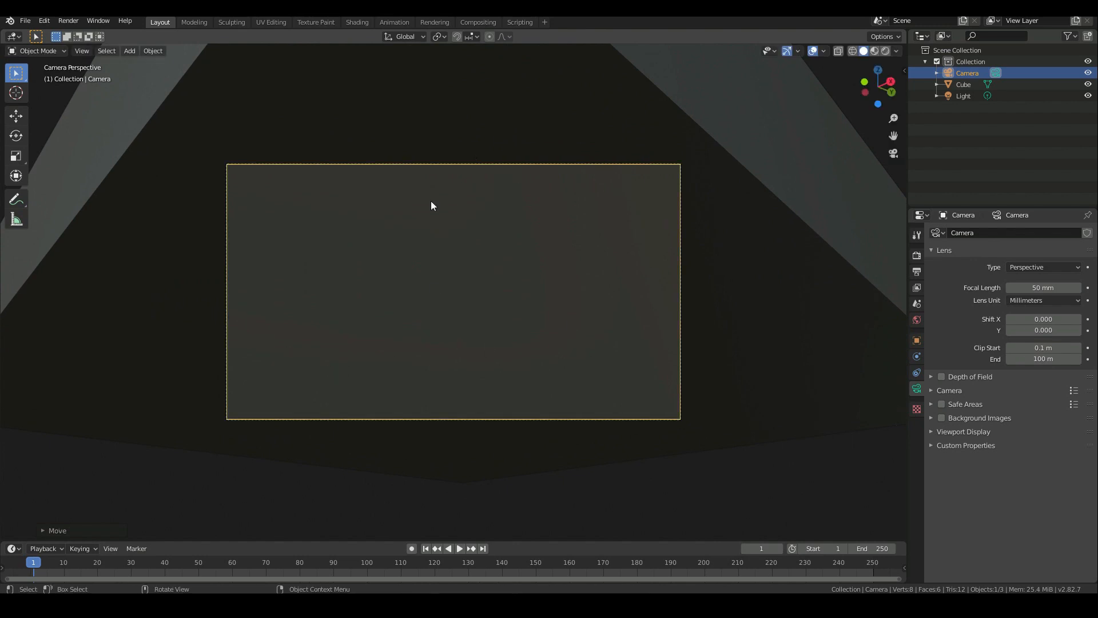
Lower the camera along the global Z axis to get more distance below the cube, and check the camera view.
key("KP_0")
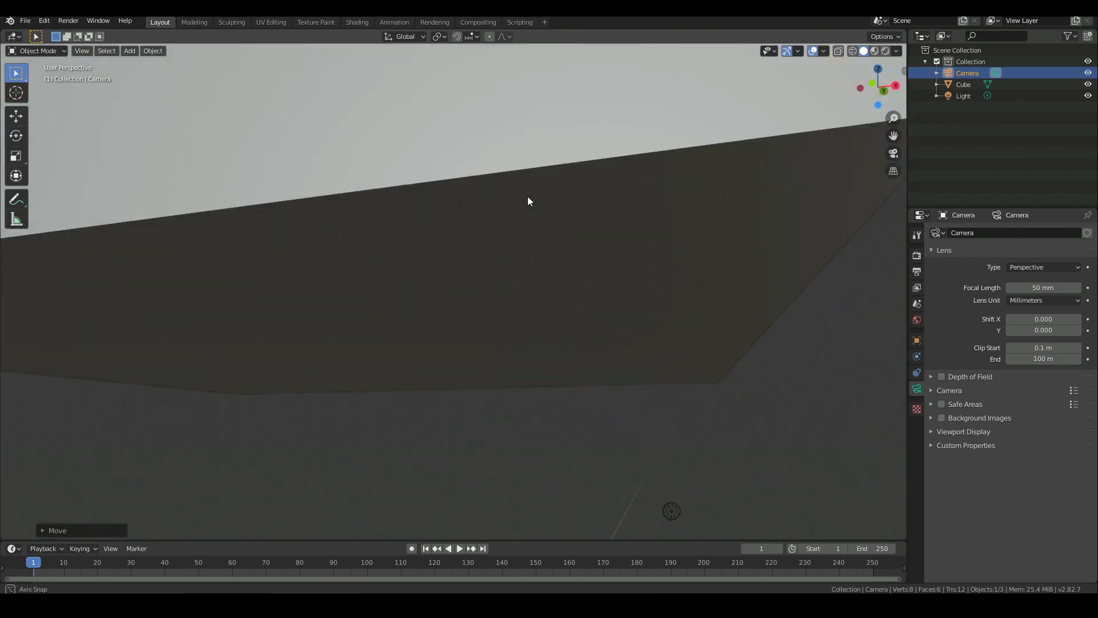
middle_click_drag(530, 197, 535, 290)
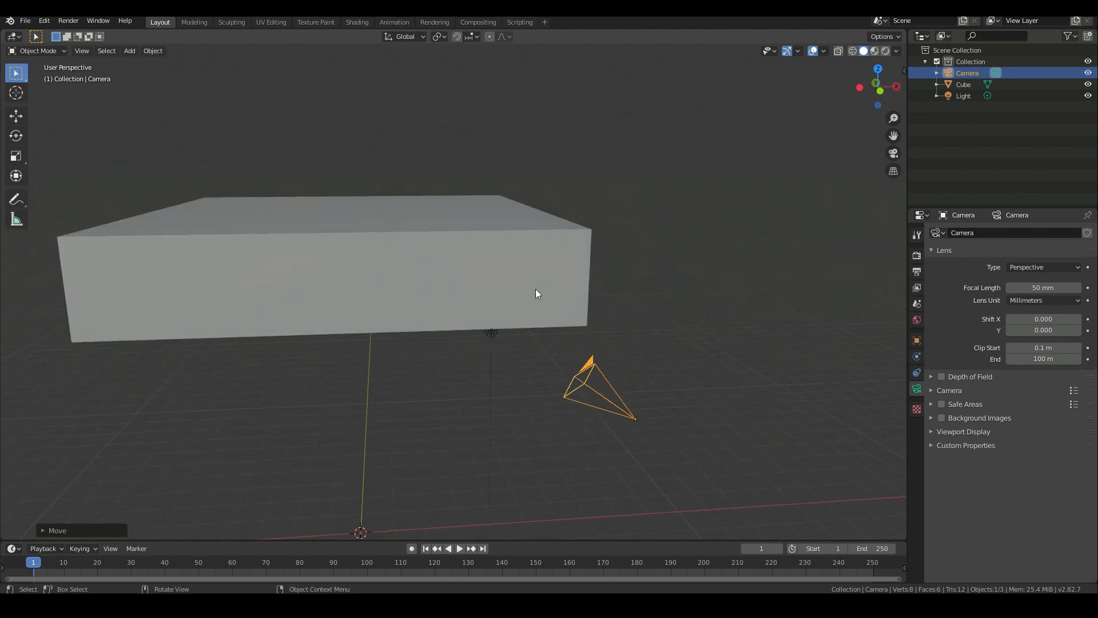
middle_click_drag(534, 246, 561, 270)
scroll(561, 274, "down", 3)
key("g")
key("z")
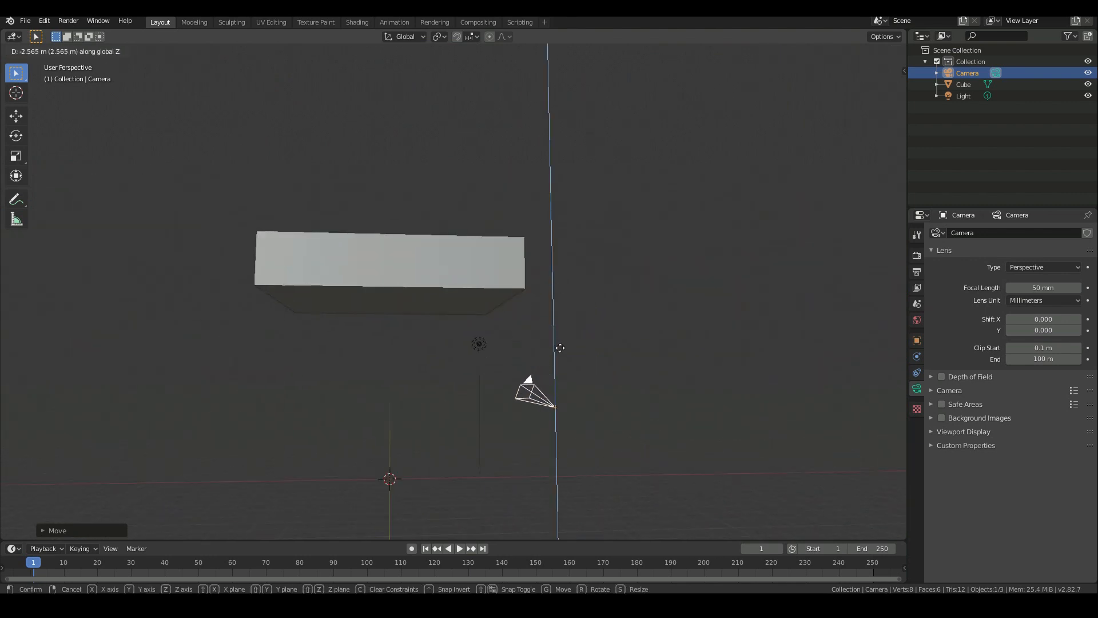
left_click(564, 400)
key("KP_0")
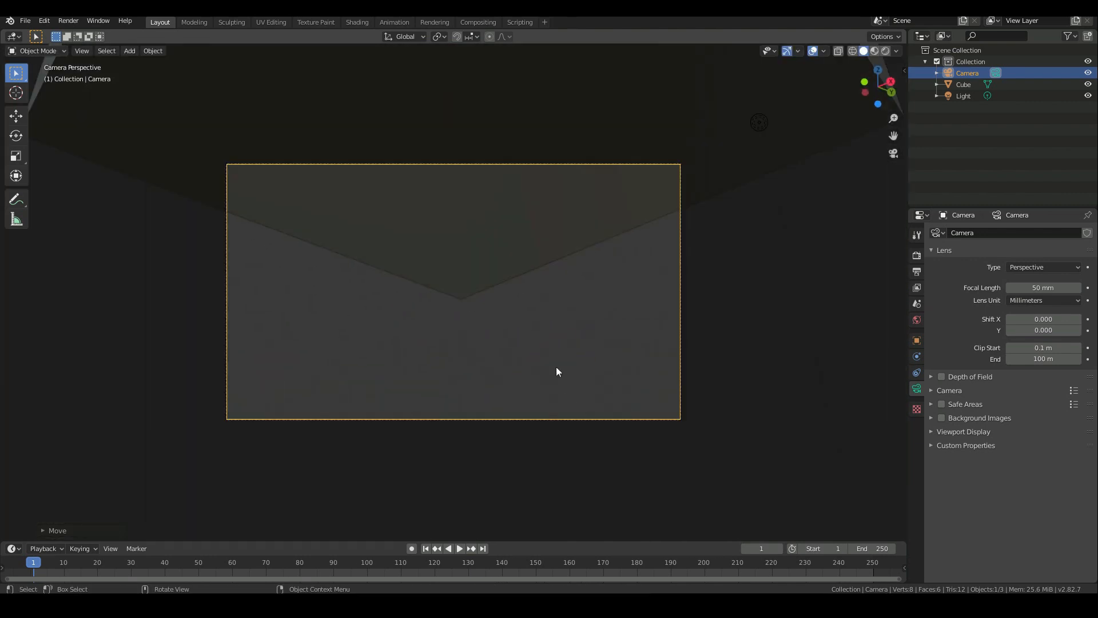
Tilt the camera about 21° further up around its local X axis so the cube's underside fills the frame.
scroll(557, 366, "down", 2)
key("r")
key("x")
key("x")
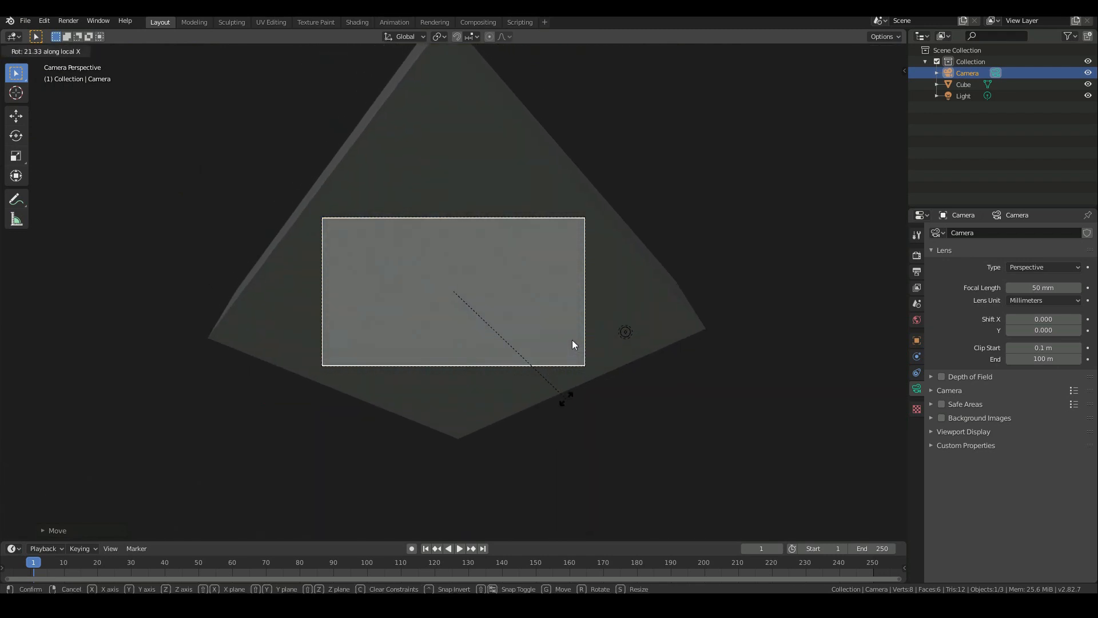
left_click(572, 339)
Change the light to a Sun with strength 10 and a pale warm color.
middle_click_drag(190, 232, 300, 297)
scroll(300, 296, "down", 8)
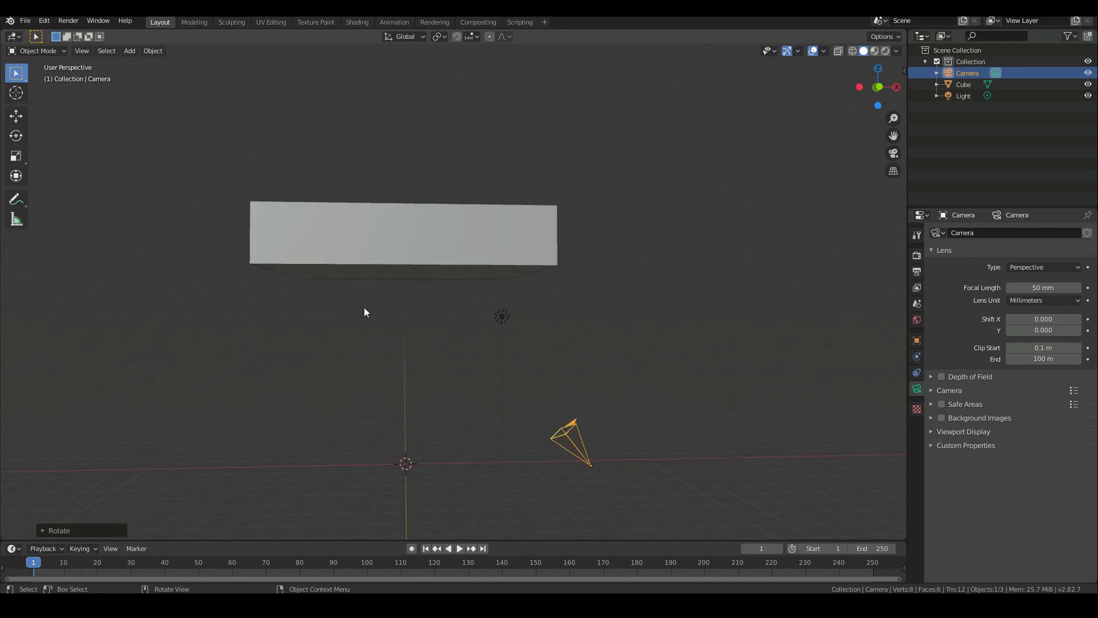
left_click(501, 317)
key("KP_1")
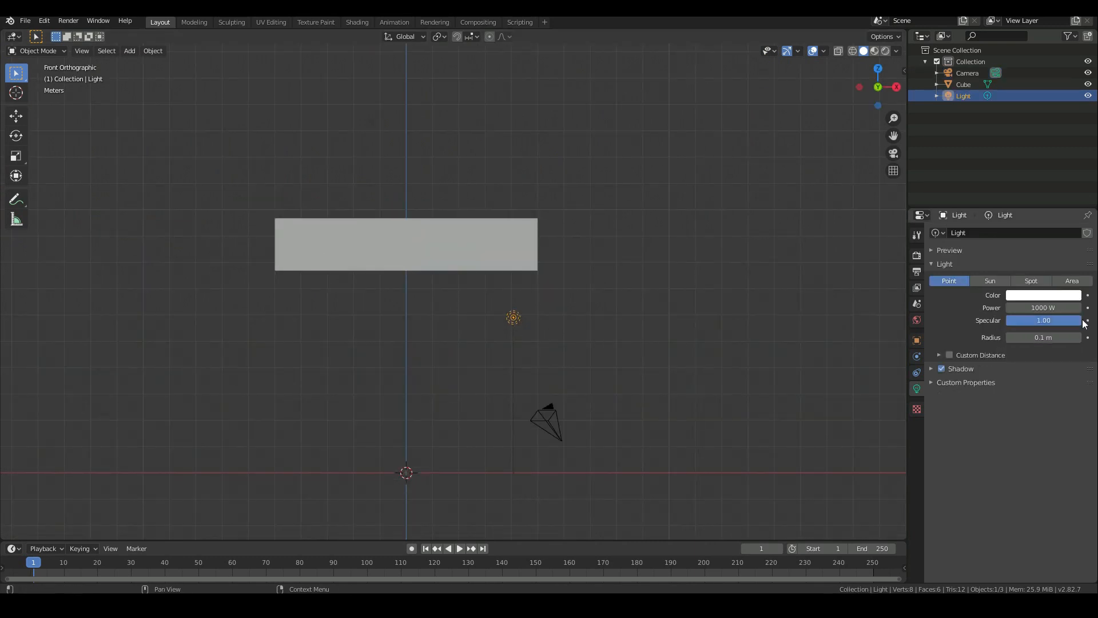
left_click(990, 279)
left_click(1035, 307)
type("10")
key("Return")
left_click(1042, 295)
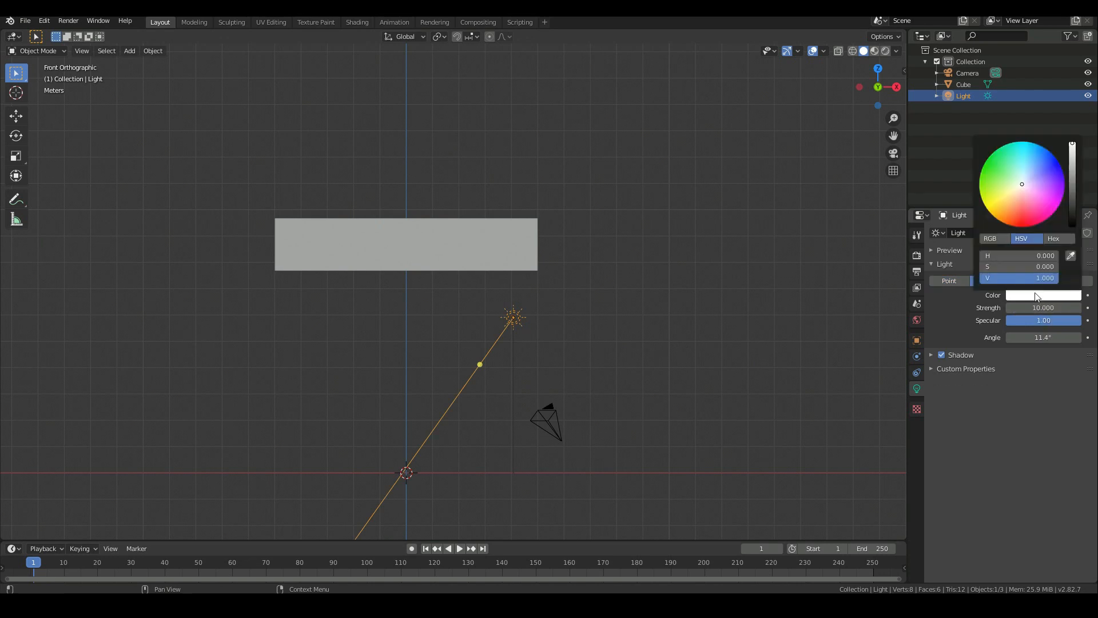
left_click(1017, 188)
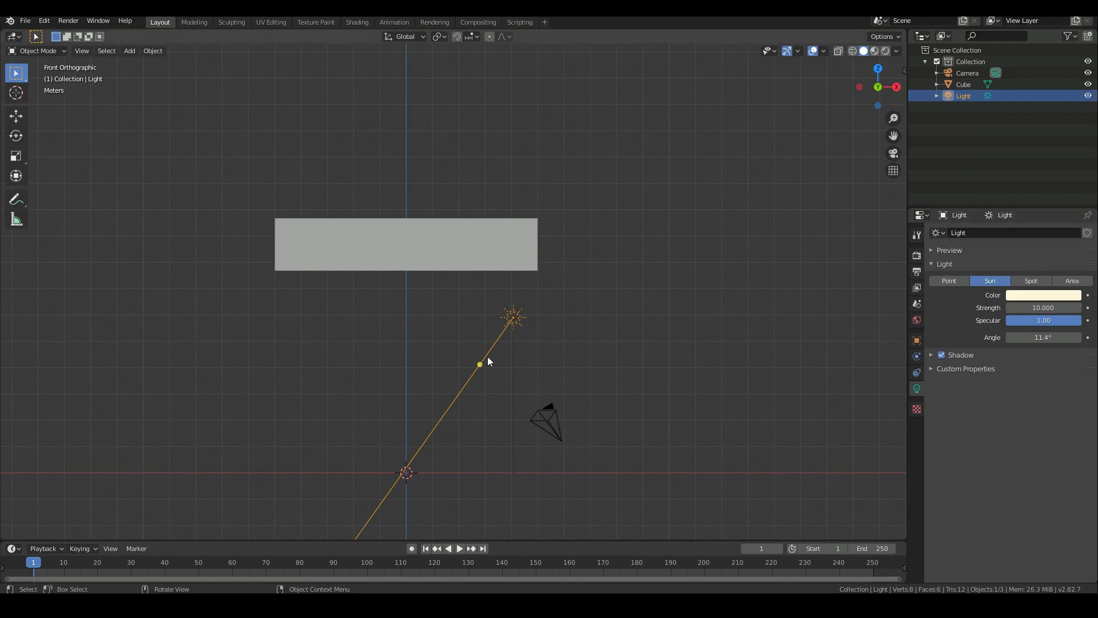
Move the sun light up above the cube on its +X side and show the viewport in rendered shading.
left_click_drag(538, 305, 628, 125)
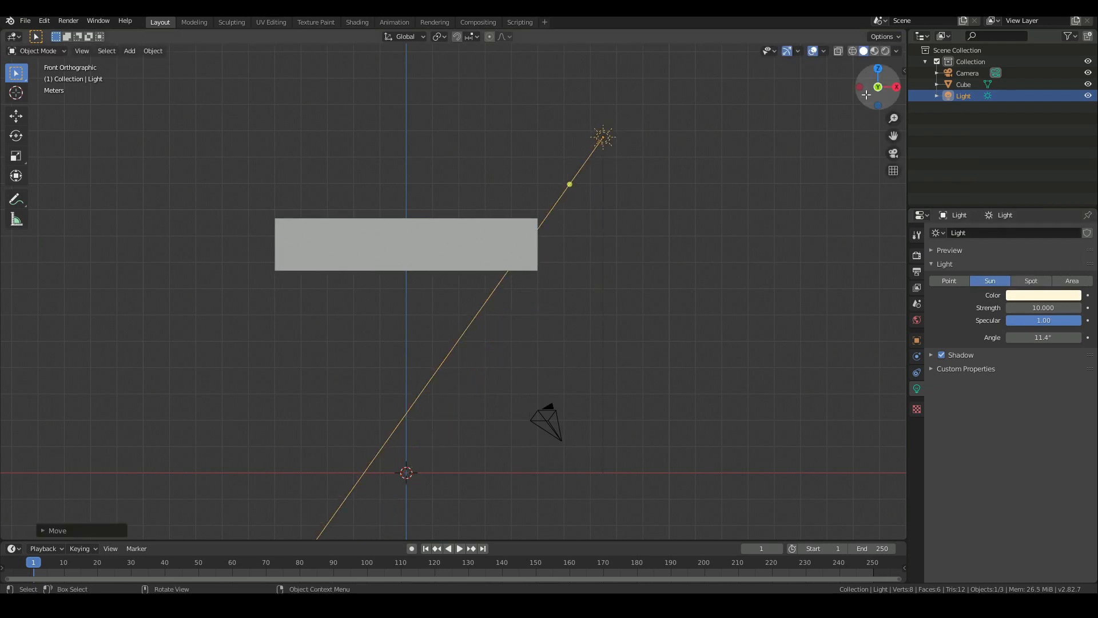
left_click(887, 53)
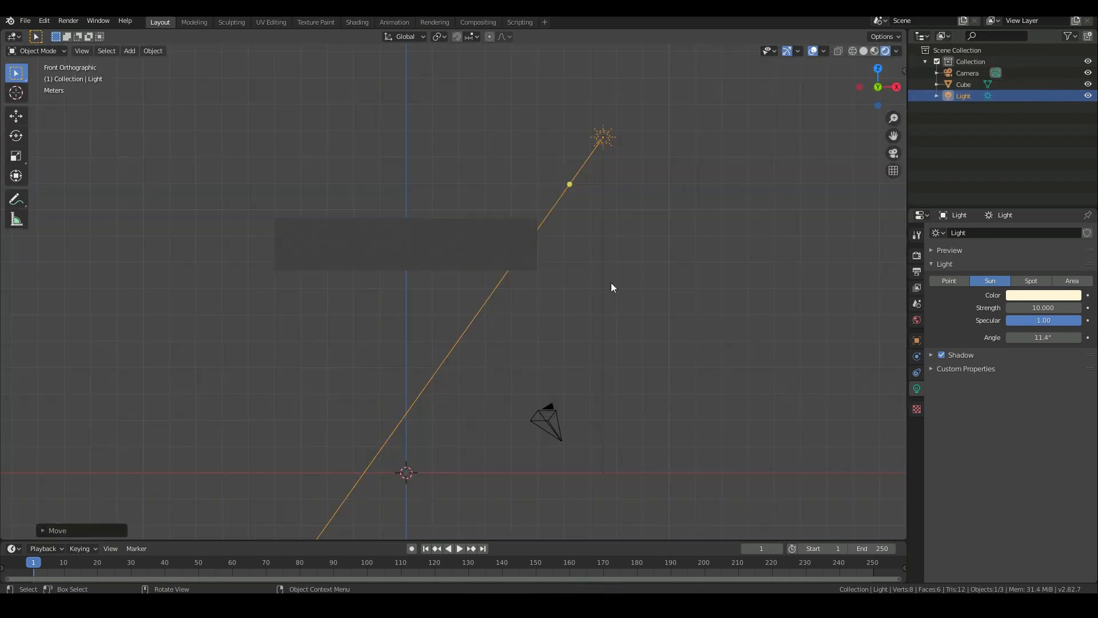
mouse_move(581, 290)
middle_mouse_down()
mouse_move(635, 292)
mouse_move(606, 272)
mouse_move(474, 317)
mouse_move(363, 322)
mouse_move(488, 339)
mouse_move(612, 313)
mouse_move(490, 301)
mouse_move(564, 297)
middle_mouse_up()
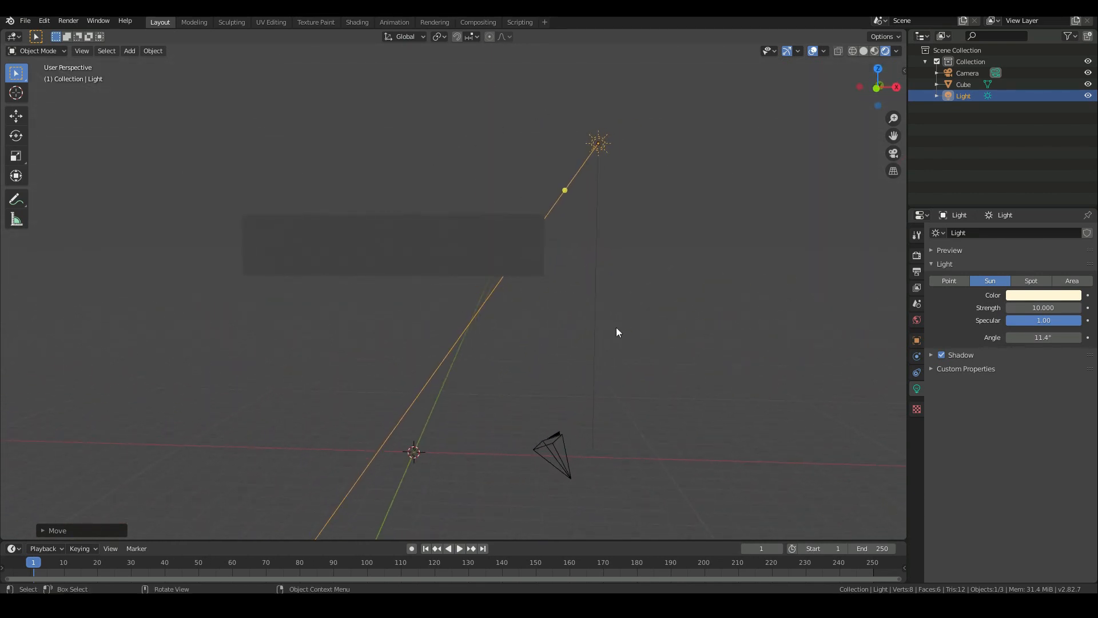
middle_click_drag(504, 245, 470, 244)
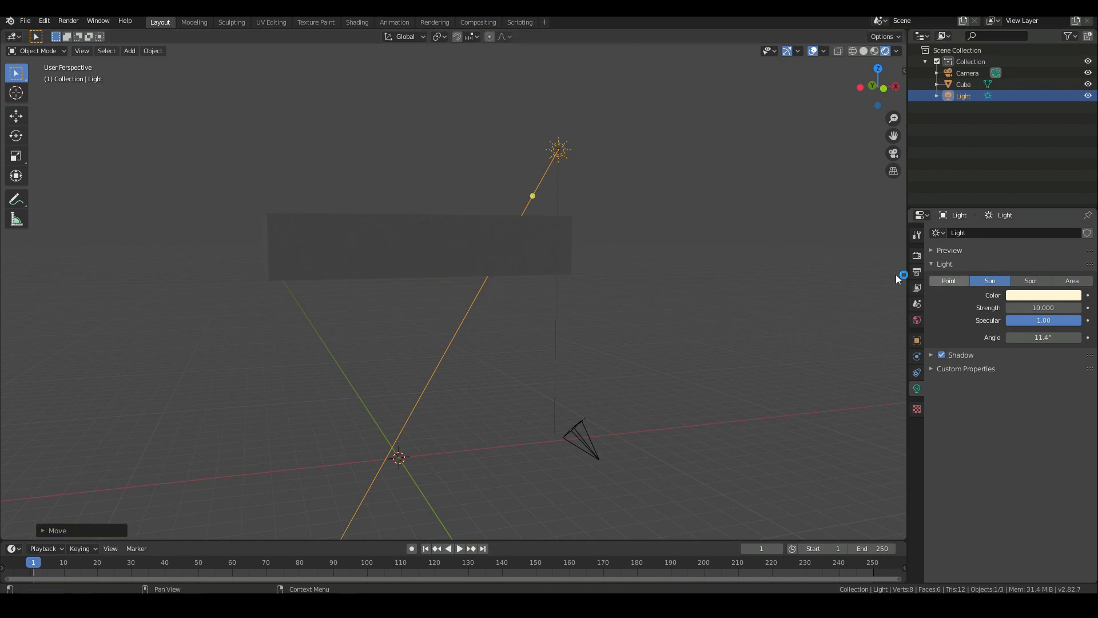
Use an Environment Texture as the color of the world background.
left_click(917, 321)
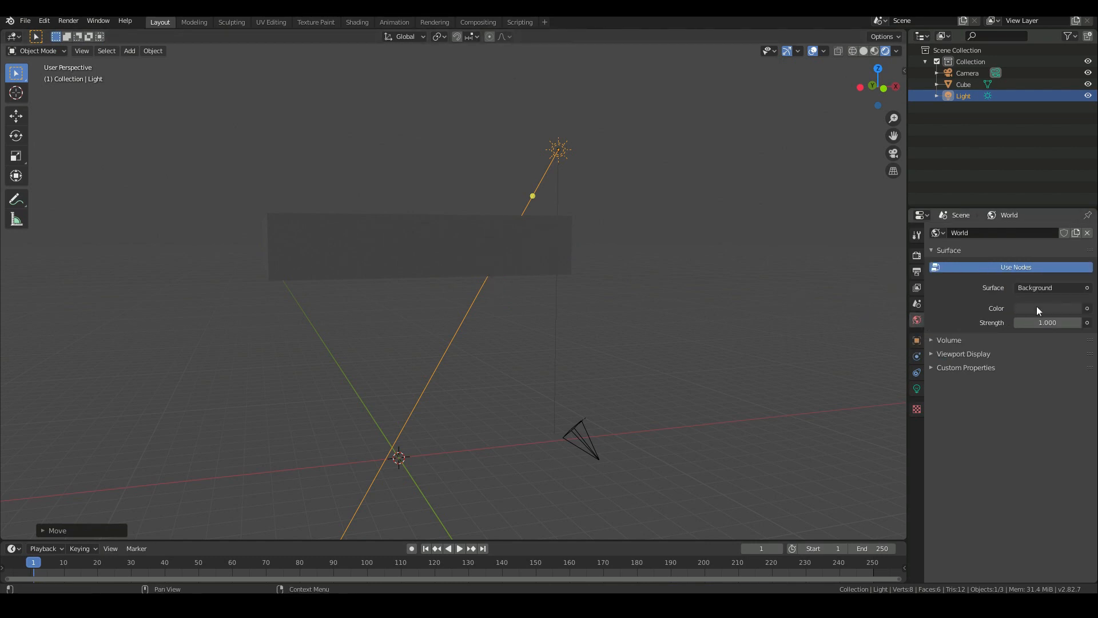
left_click(1088, 309)
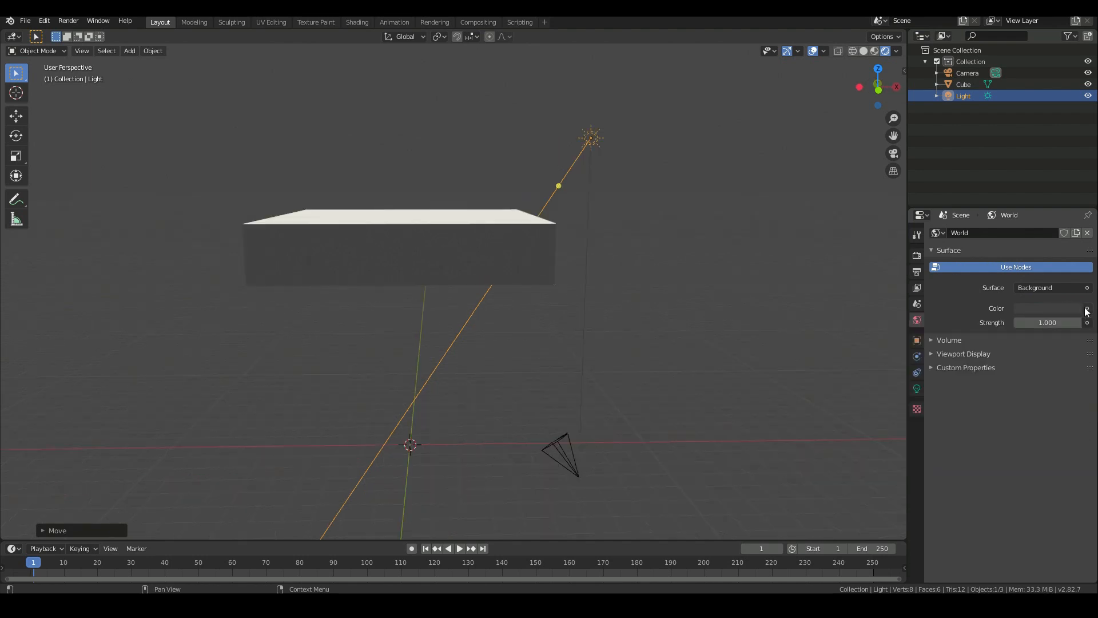
left_click(1088, 309)
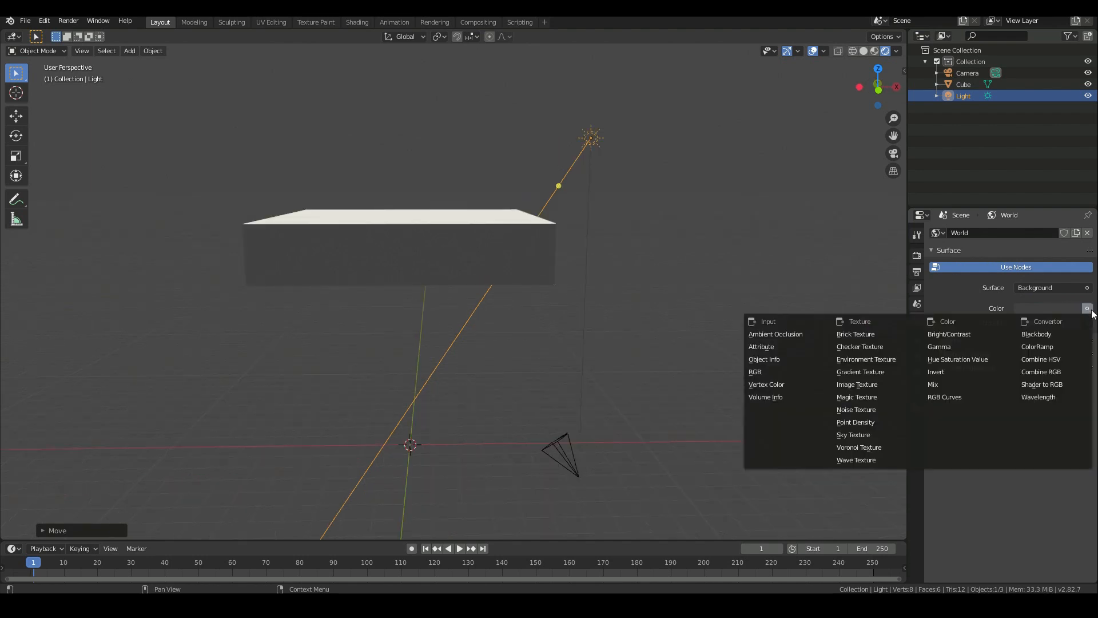
left_click(880, 359)
middle_click_drag(536, 281, 582, 272)
middle_click_drag(670, 286, 606, 274)
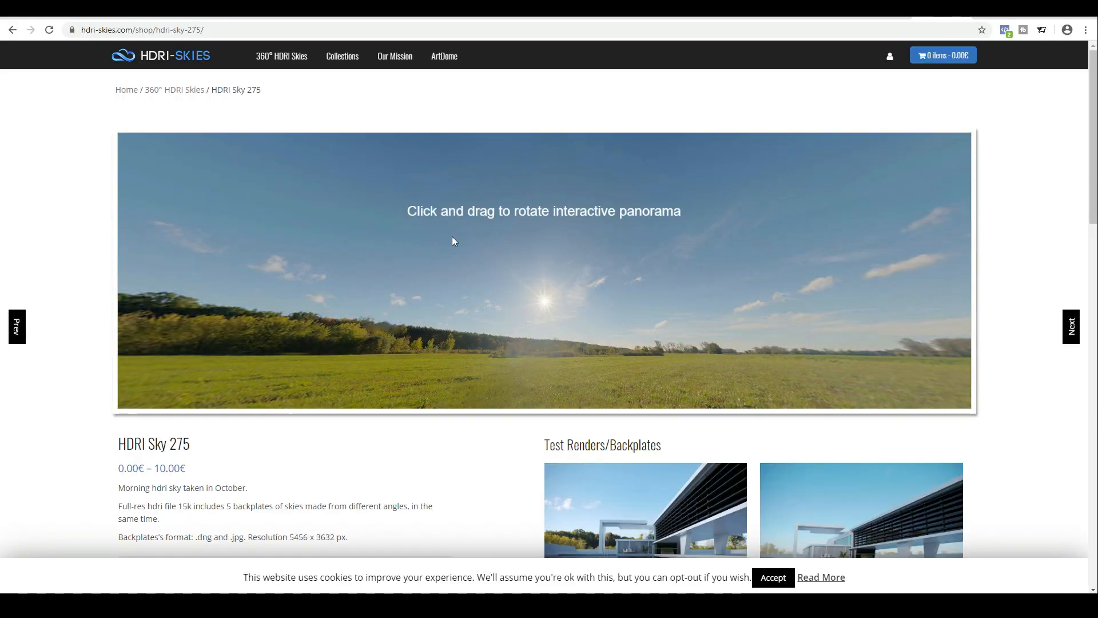
Switch to the browser and examine the HDRI Sky 275 page on HDRI-Skies, rotating its panorama preview.
left_click_drag(539, 286, 435, 234)
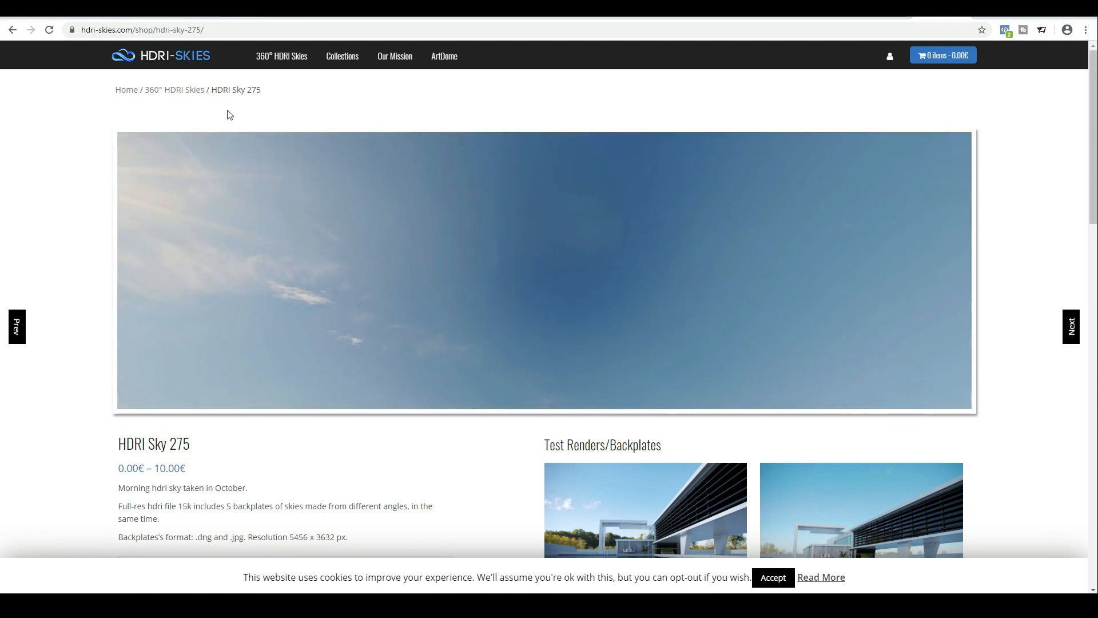
left_click_drag(217, 89, 261, 86)
left_click(322, 237)
scroll(326, 192, "down", 1)
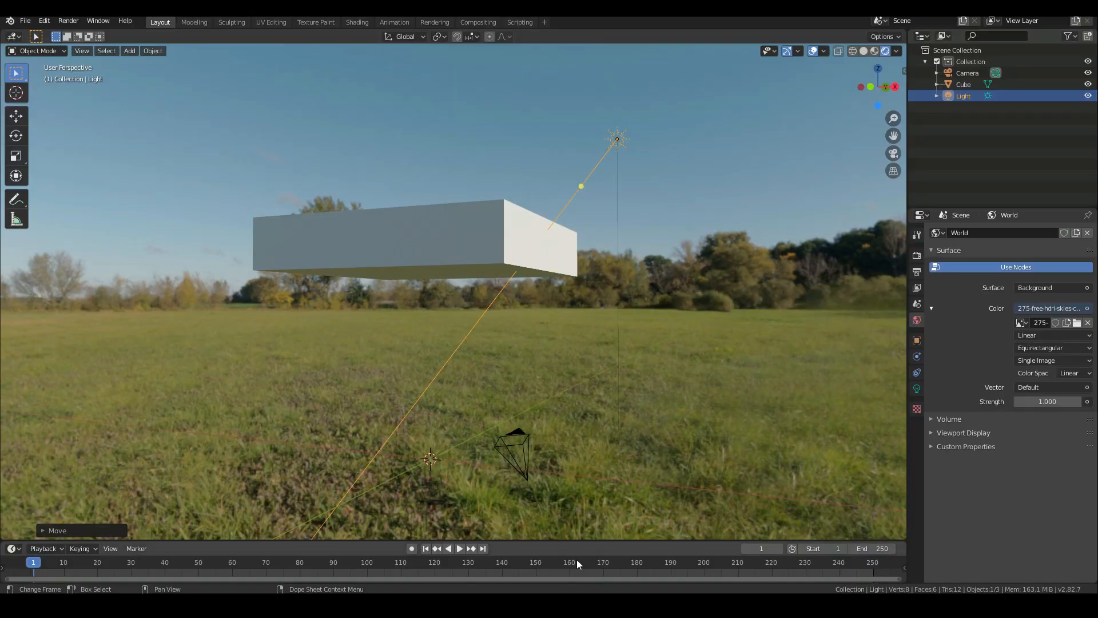
Rotate the sun light by about -20° around the global Z axis toward the sun in the HDRI sky.
left_click(540, 232, "shift")
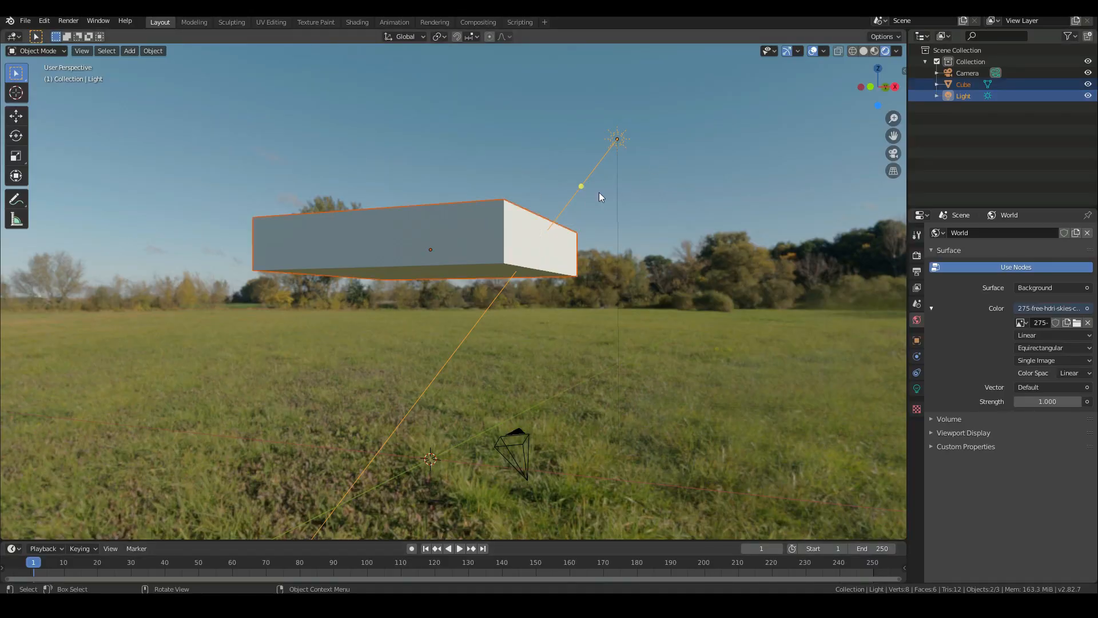
middle_click_drag(642, 249, 767, 234)
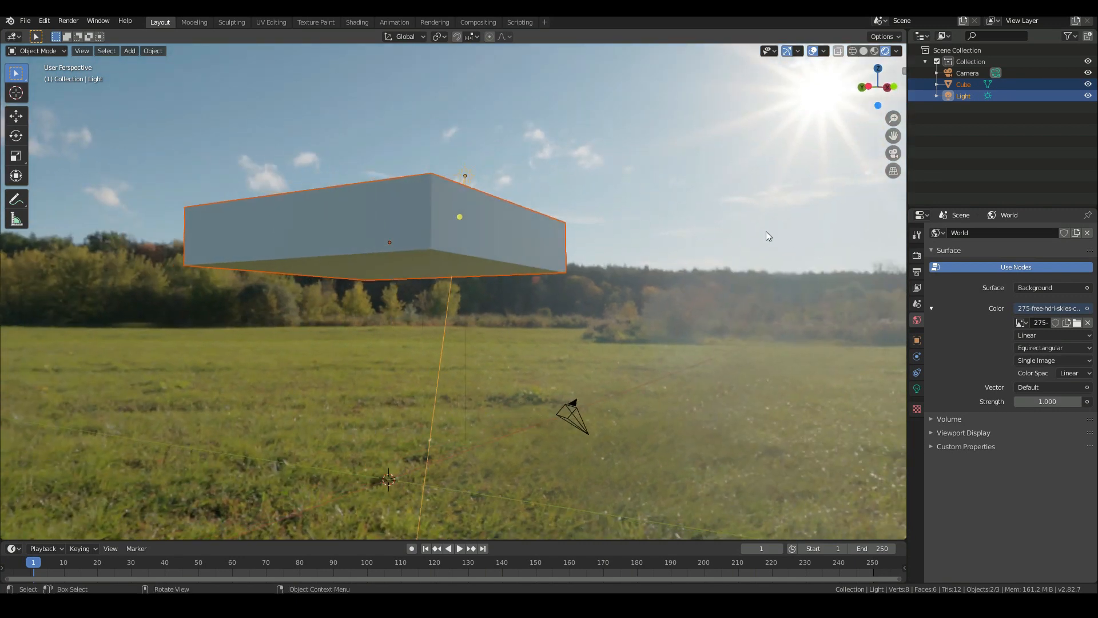
key("KP_0")
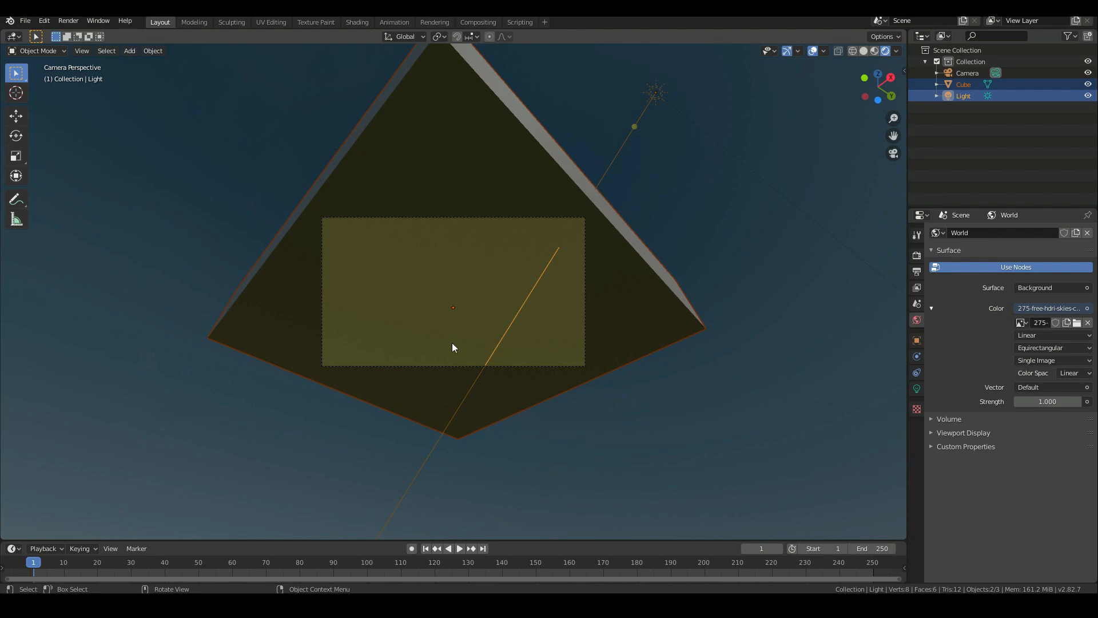
middle_click_drag(475, 142, 408, 236)
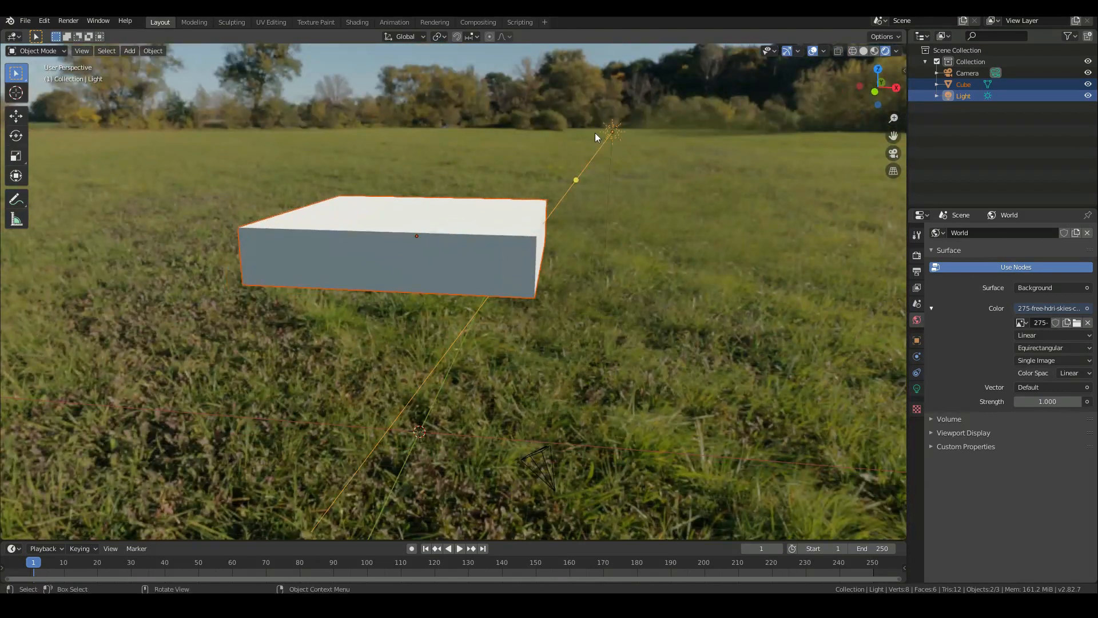
left_click(610, 140)
key("KP_1")
middle_click_drag(466, 204, 581, 206)
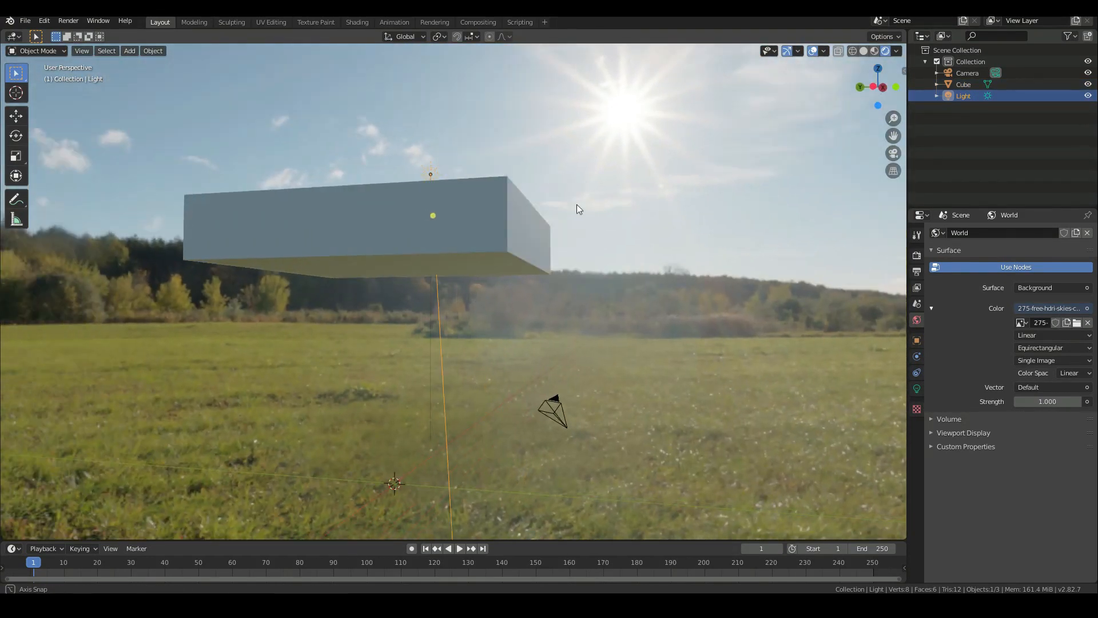
middle_click_drag(654, 103, 527, 302)
key("r")
key("z")
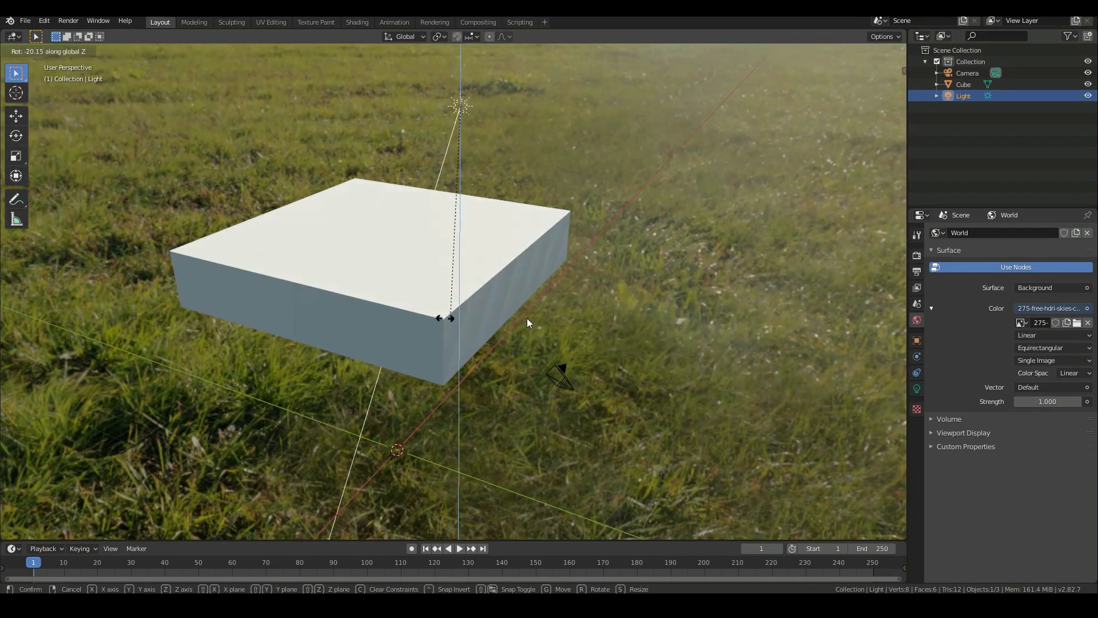
left_click(527, 318)
Fine-tune the sun light's rotation around global Z until its beam comes from the HDRI sun's direction.
middle_click_drag(315, 283, 360, 249)
key("r")
key("z")
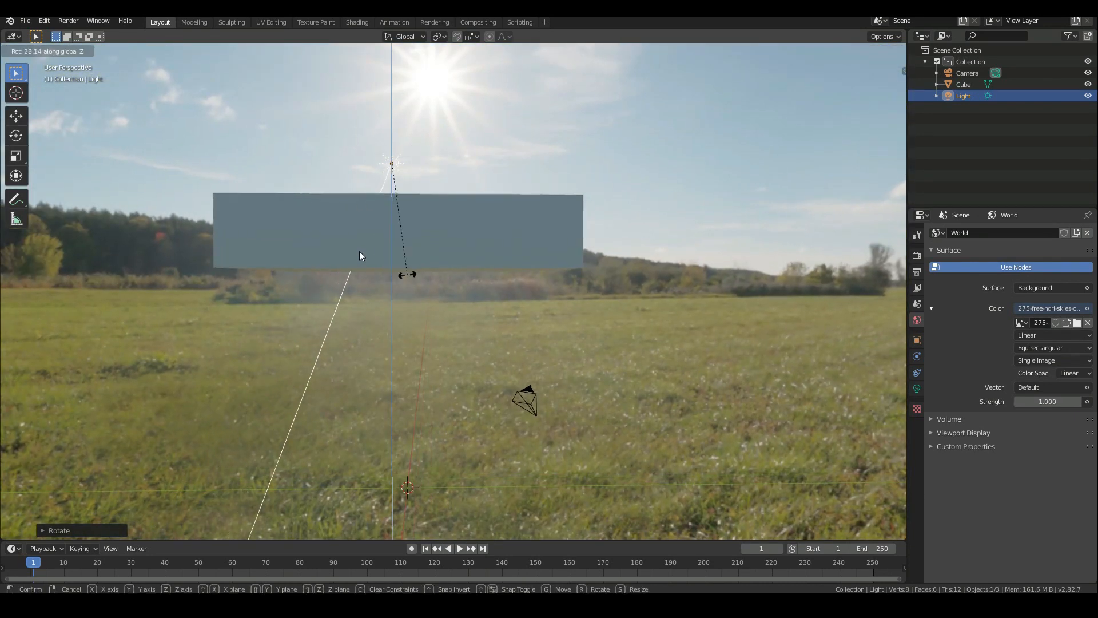
left_click(420, 280)
middle_click_drag(420, 279, 467, 171)
key("r")
key("z")
left_click(404, 297)
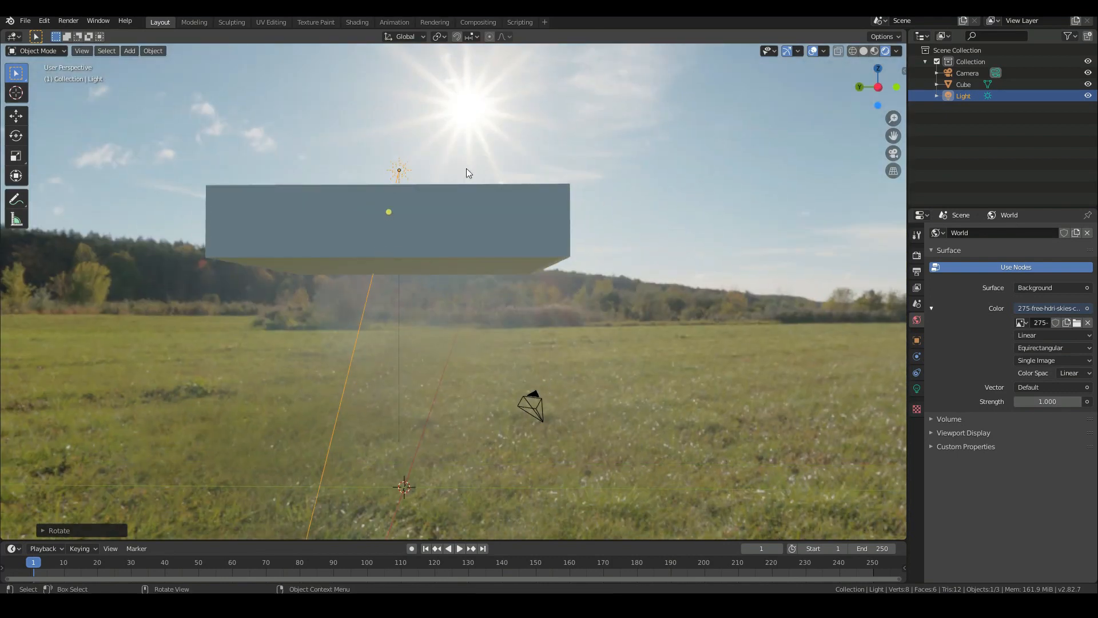
Examine the flattened cube's shading under the rotated sun light from the front, from around it and through the camera.
middle_click_drag(456, 135, 616, 74)
scroll(722, 94, "down", 3)
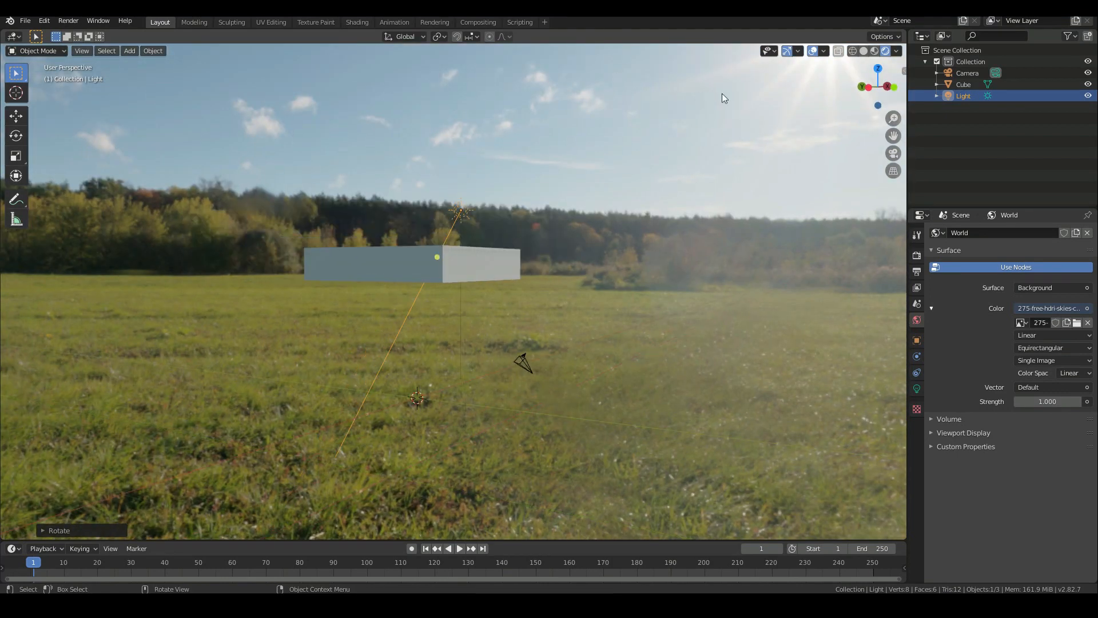
key("KP_1")
scroll(513, 244, "up", 3)
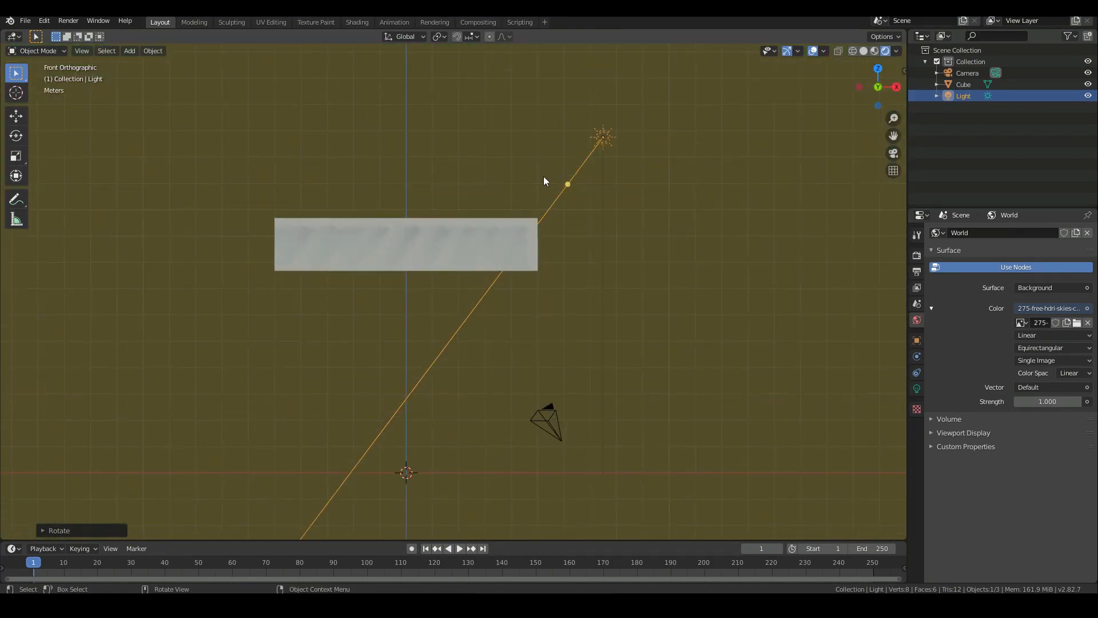
key("KP_0")
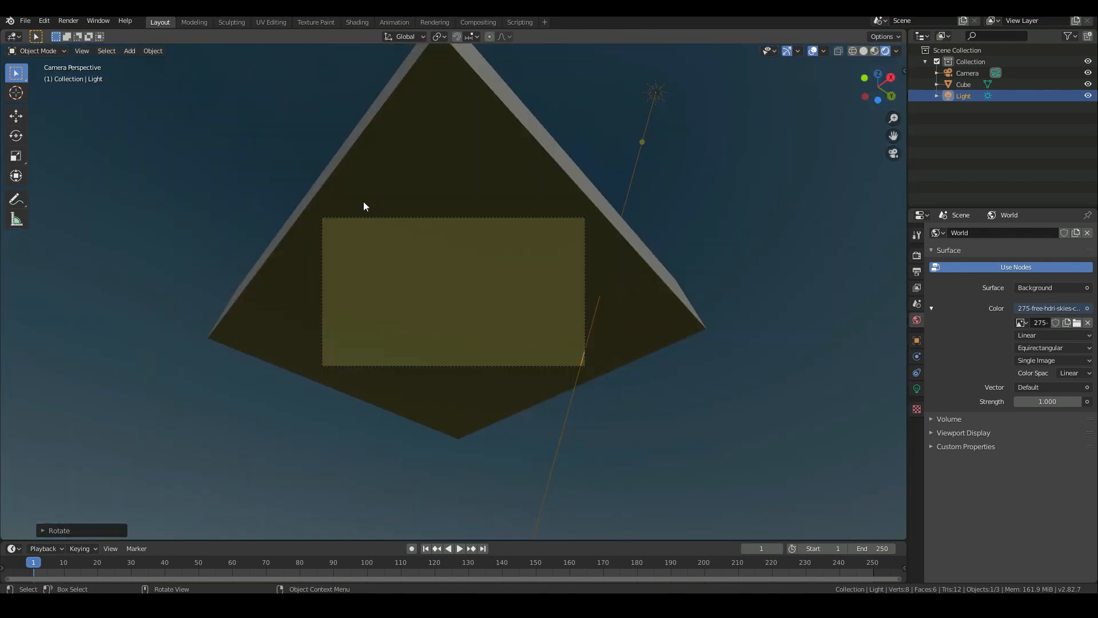
key("KP_1")
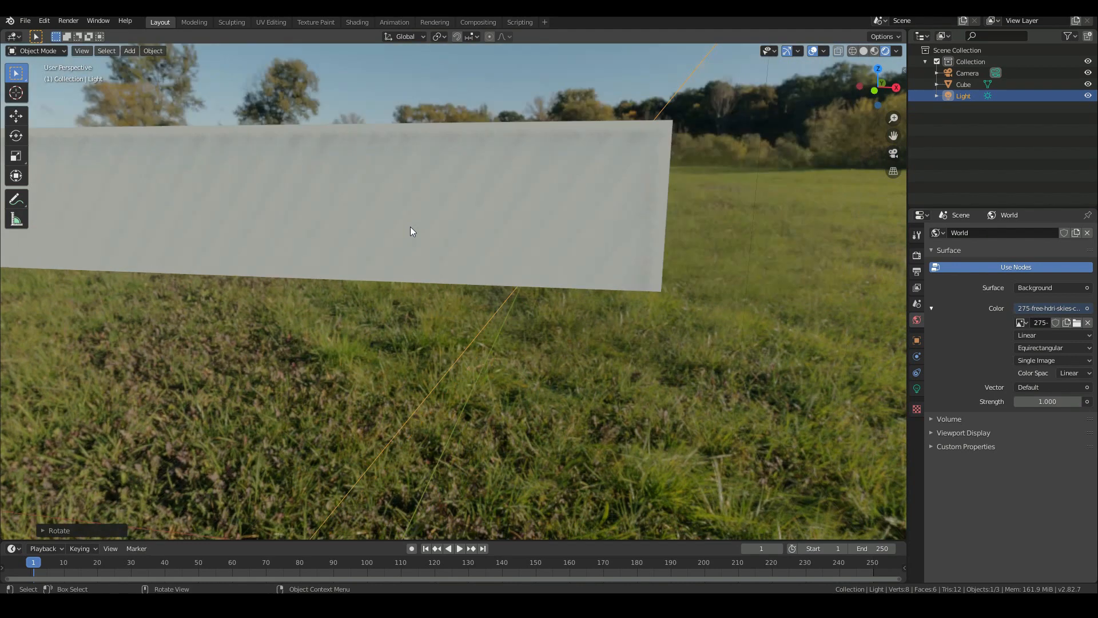
key("KP_5")
key("KP_0")
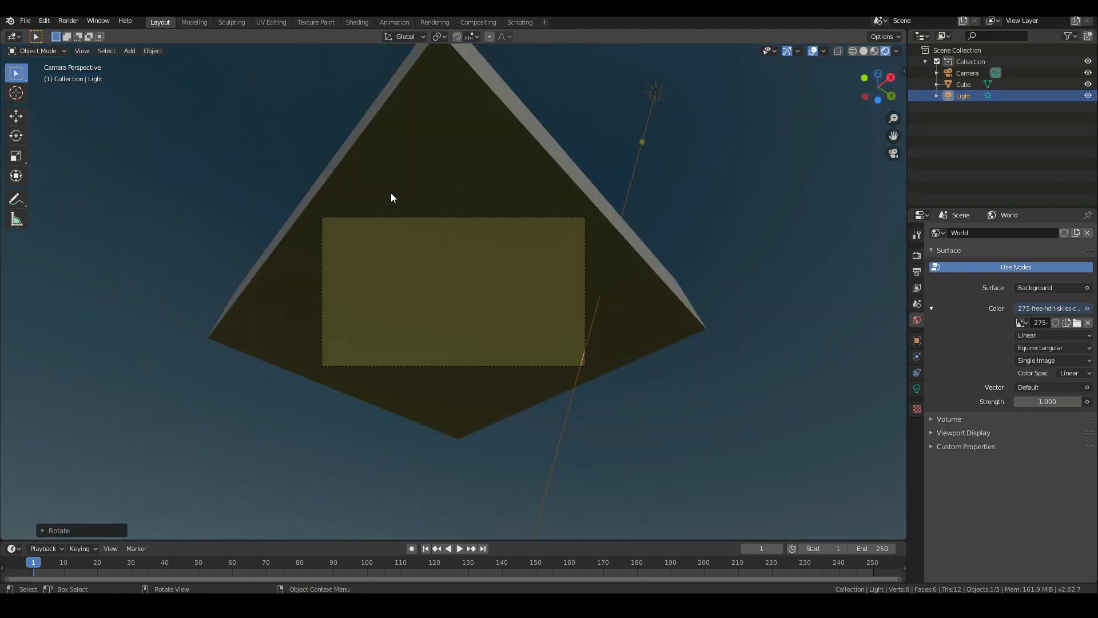
key("KP_1")
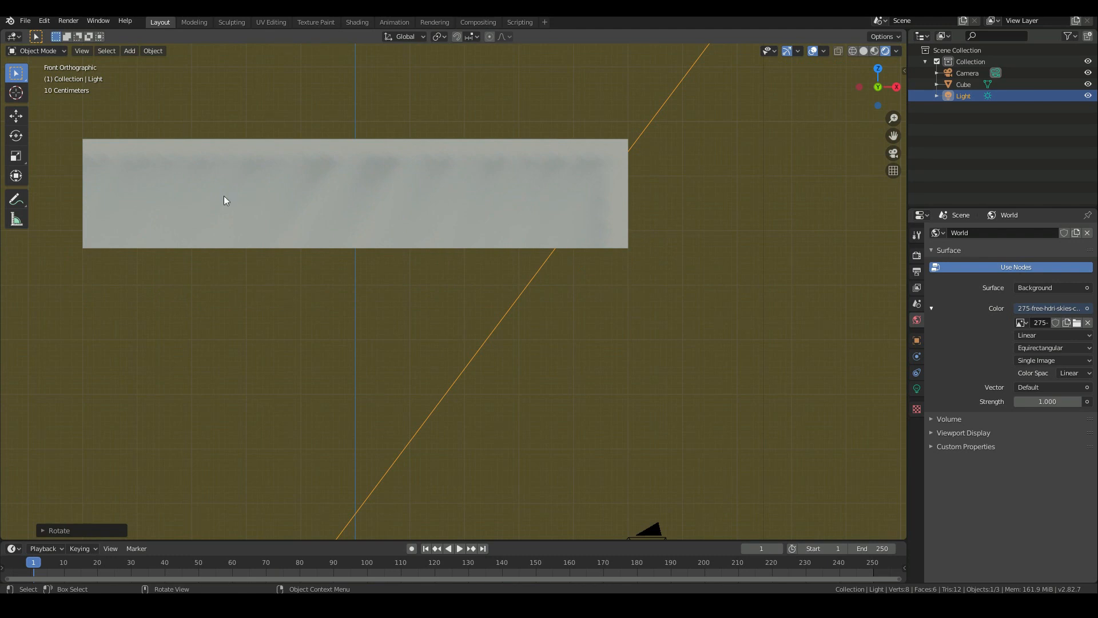
middle_click_drag(377, 234, 529, 218)
scroll(447, 187, "down", 4)
middle_click_drag(440, 189, 629, 172)
Select the cube and switch to the Shading workspace, showing the camera view in rendered shading.
left_click(462, 221)
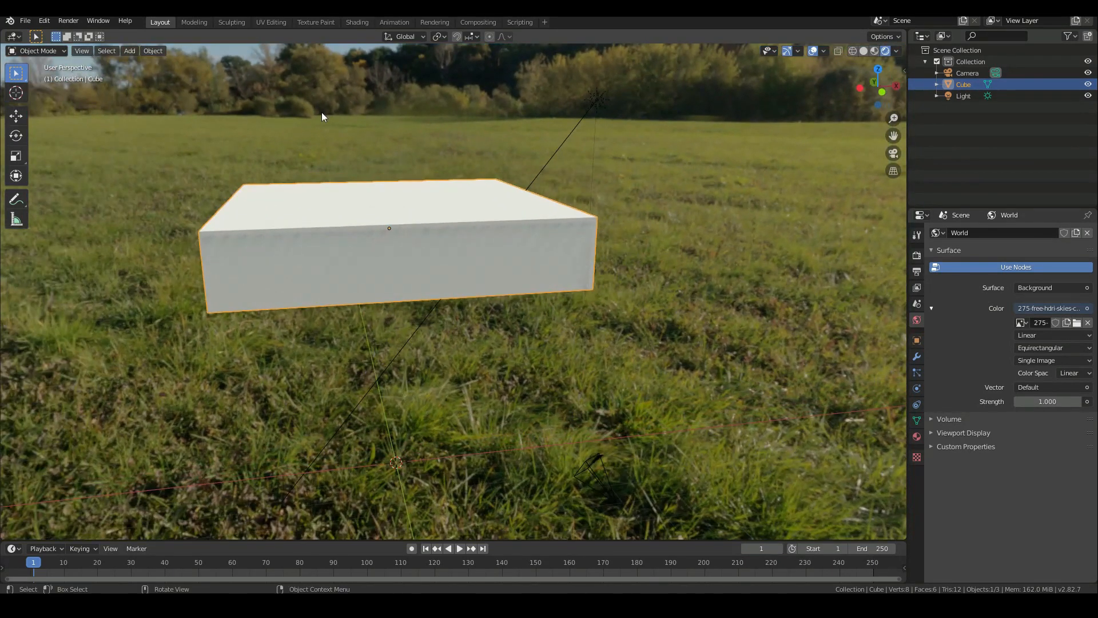
left_click(357, 24)
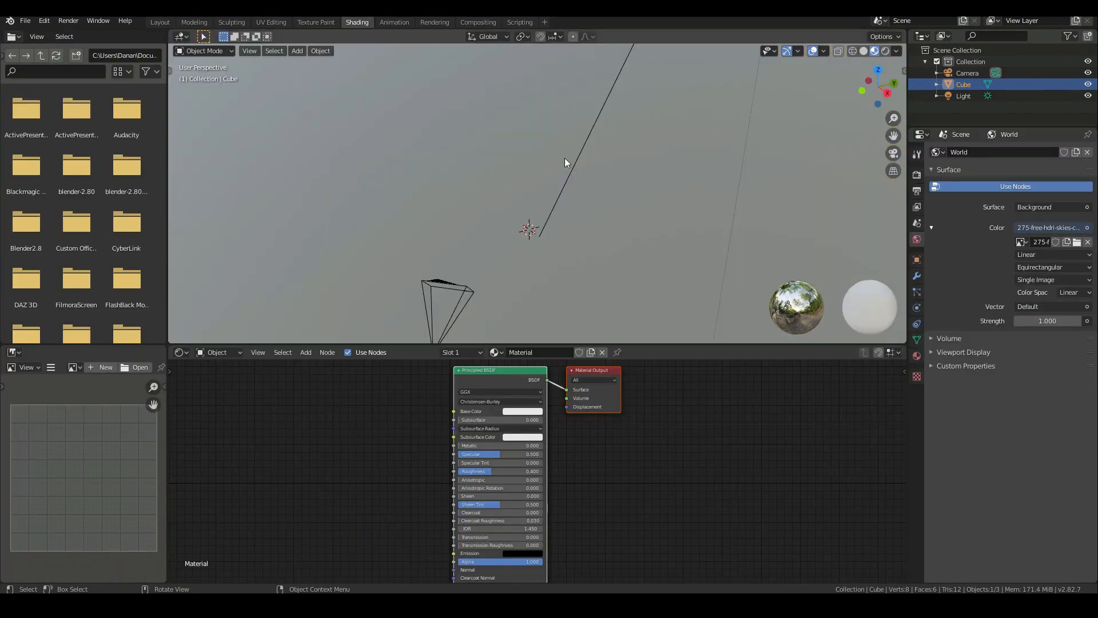
scroll(435, 129, "down", 4)
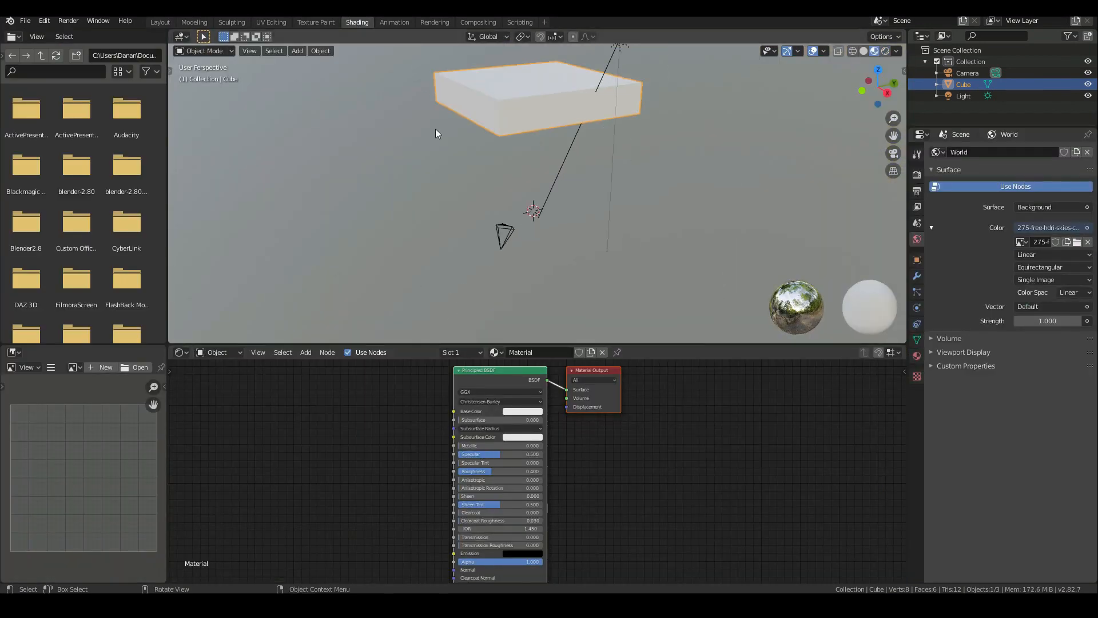
key("KP_0")
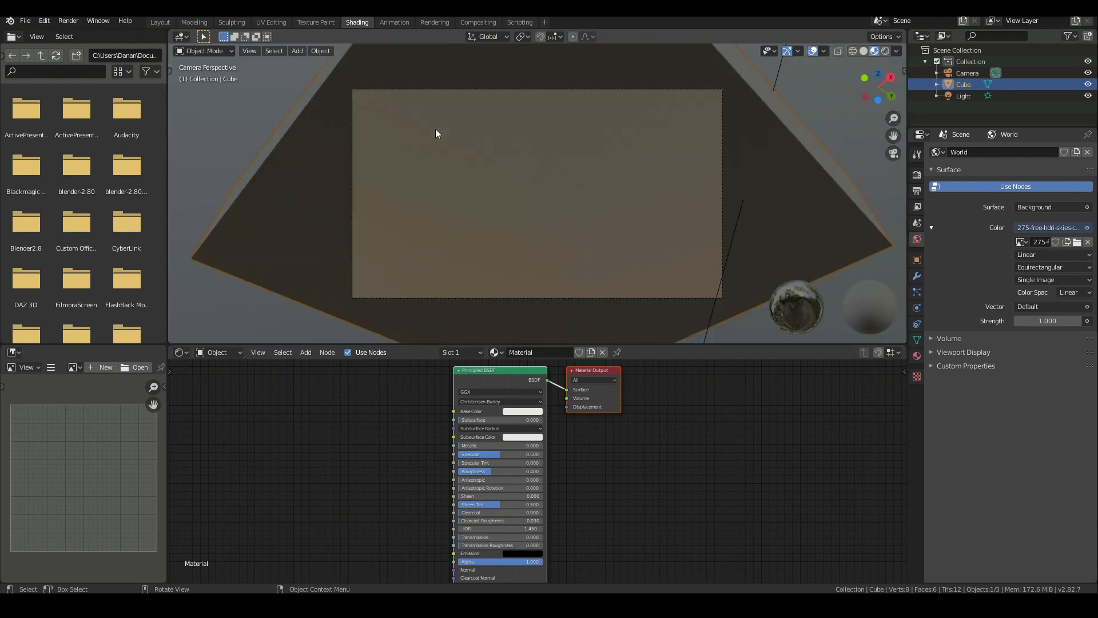
left_click(885, 51)
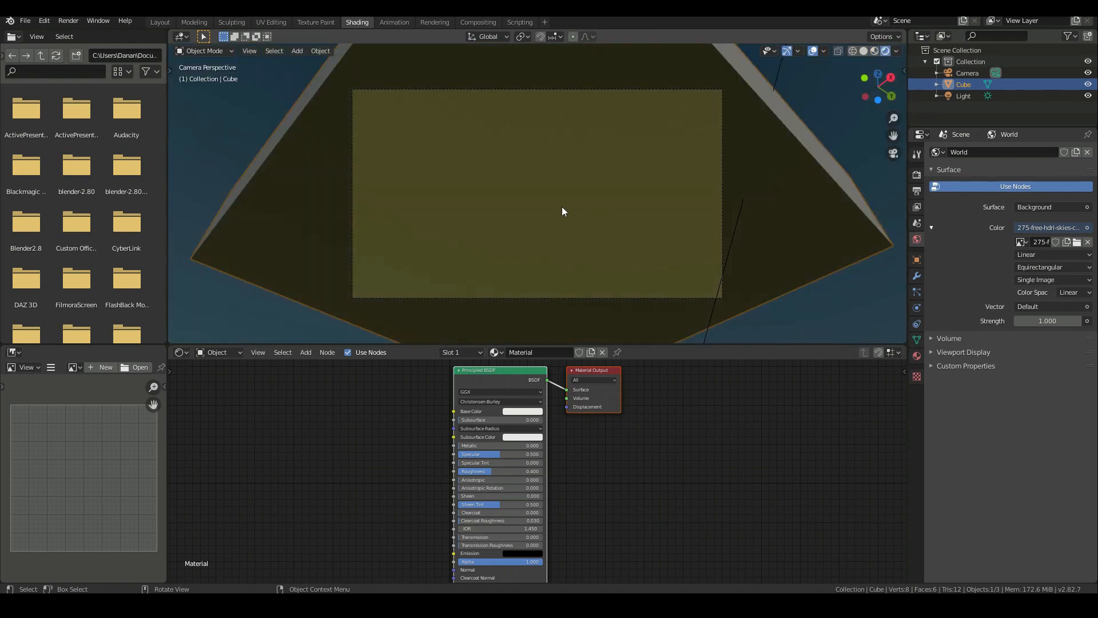
scroll(539, 216, "down", 1)
scroll(539, 216, "up", 1)
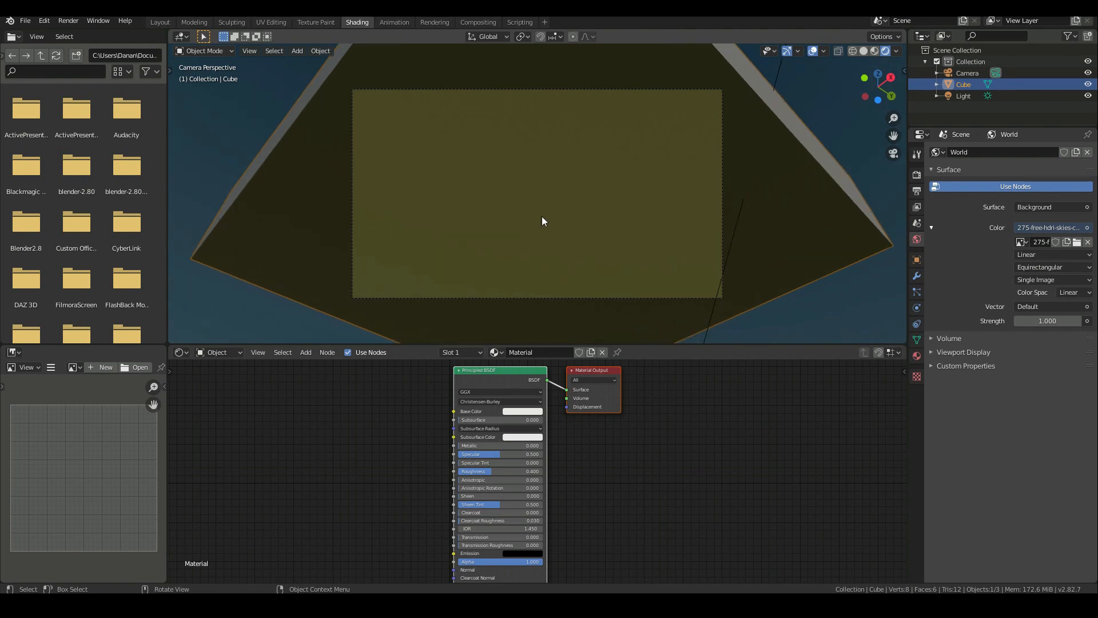
Set Eevee's volumetric samples to 128 and the volumetric tile size to 4px.
left_click(918, 175)
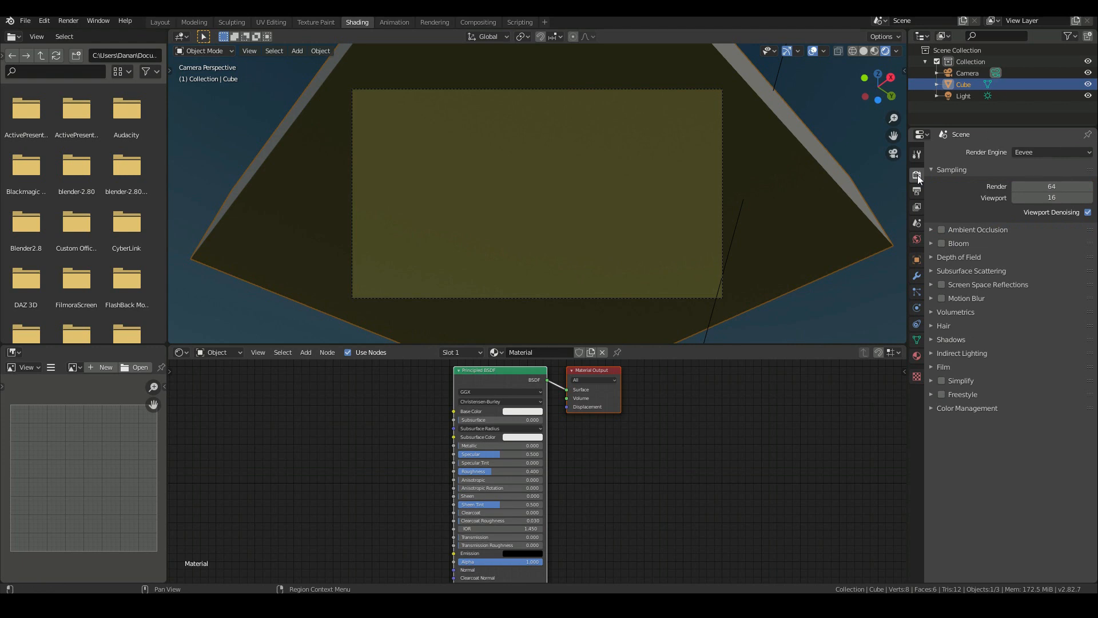
left_click(932, 312)
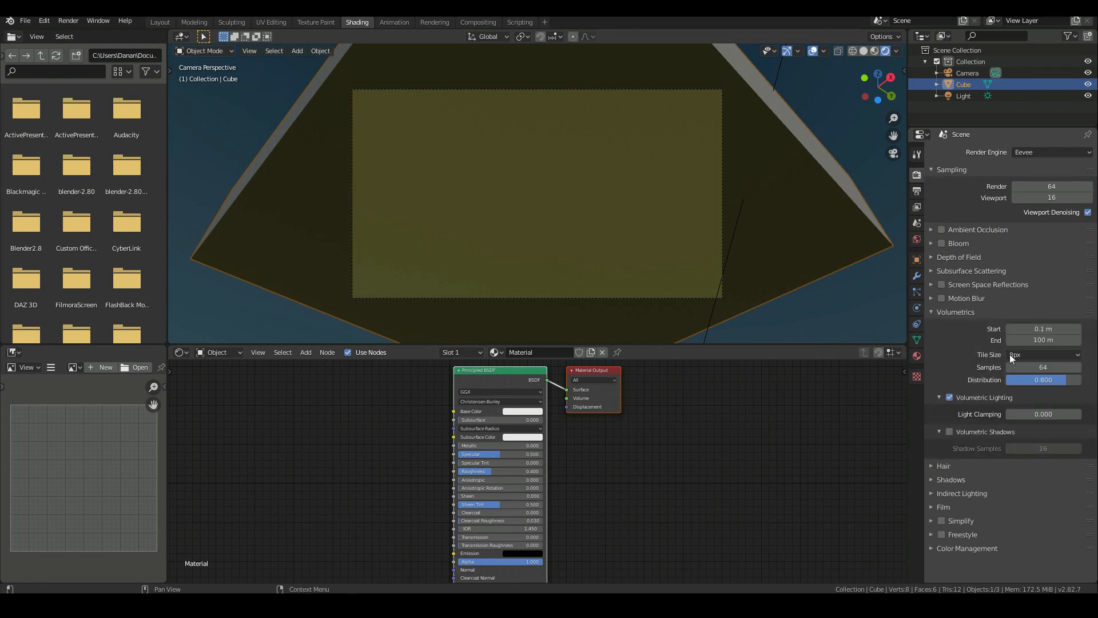
left_click(1041, 367)
type("128")
key("Return")
left_click(1038, 354)
left_click(1036, 380)
Try a volumetric tile size of 2px with 256 samples.
left_click(1049, 356)
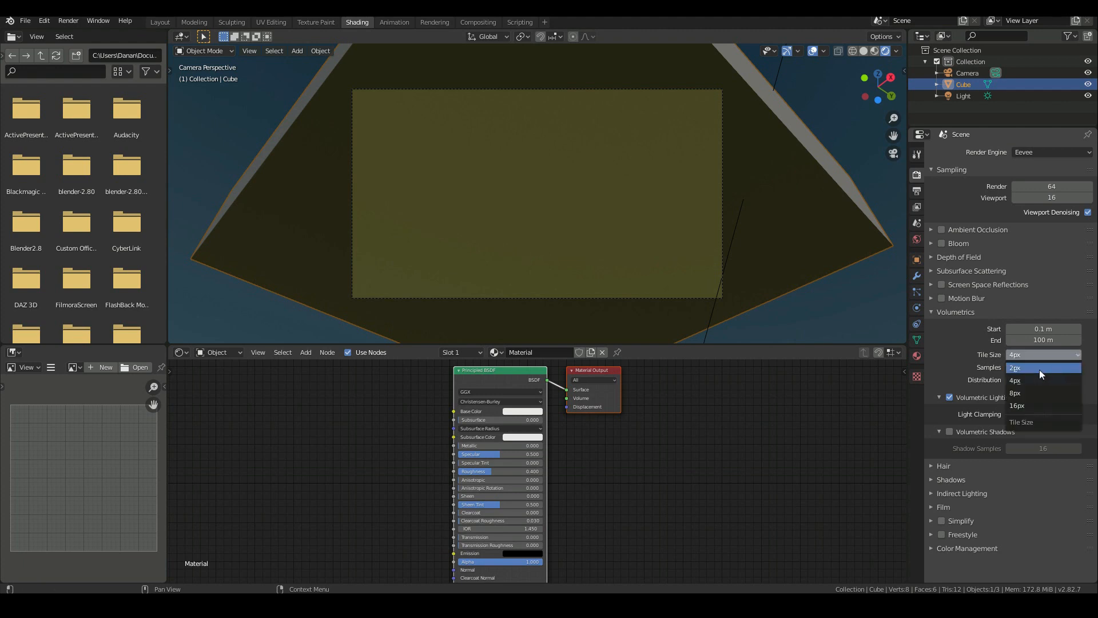
left_click(1040, 371)
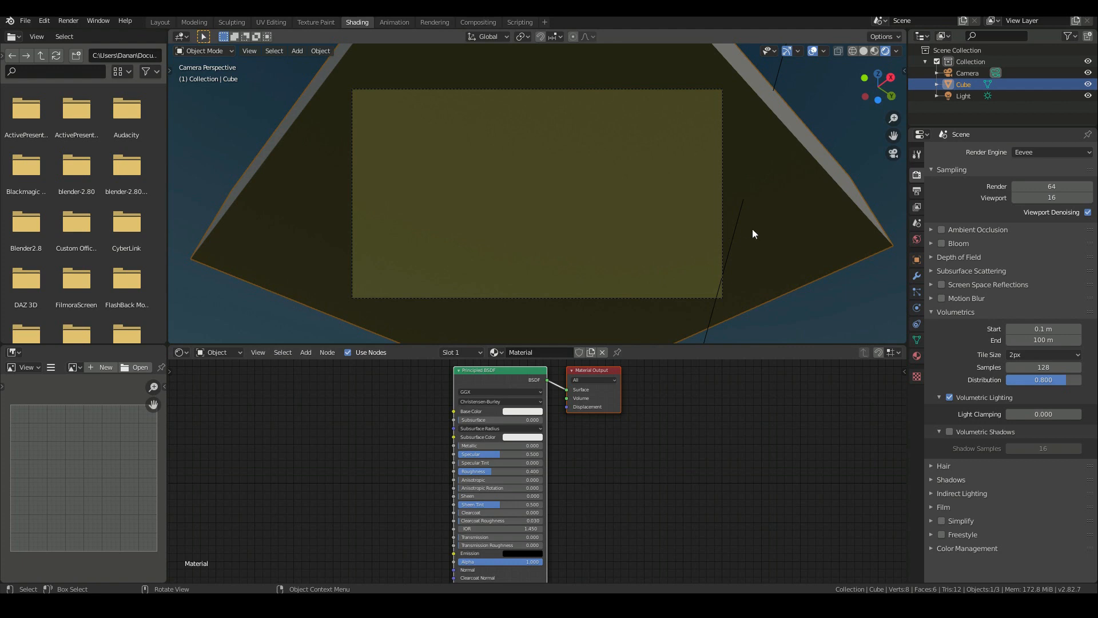
left_click(1029, 367)
type("256")
key("Return")
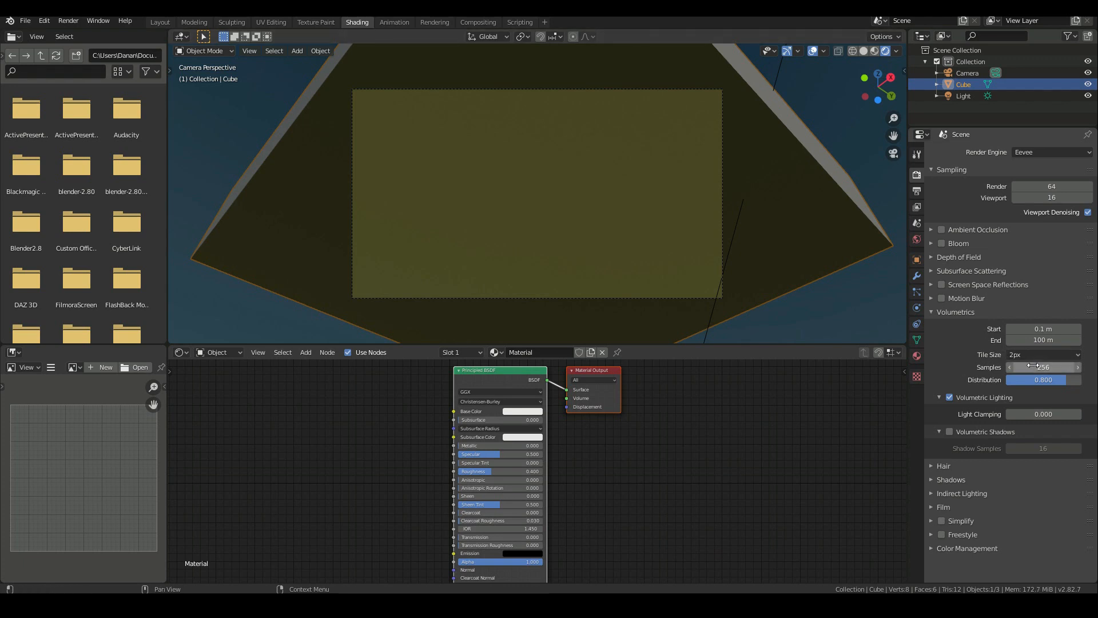
Return the volumetric tile size to 4px and the volumetric samples to 128.
key("KP_1")
scroll(515, 275, "down", 3)
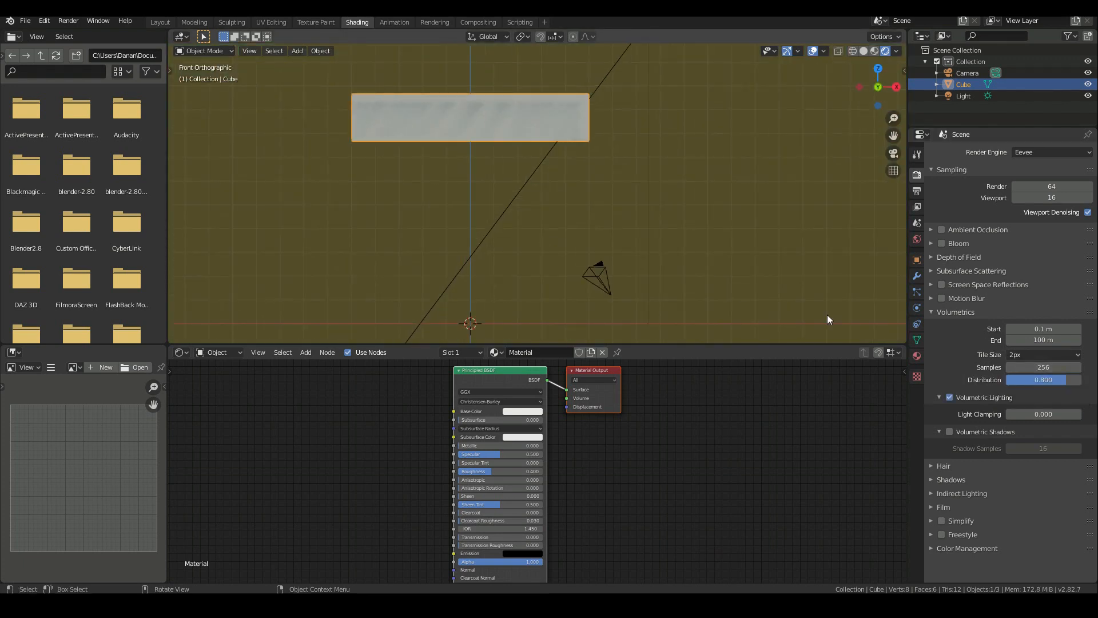
left_click(1031, 355)
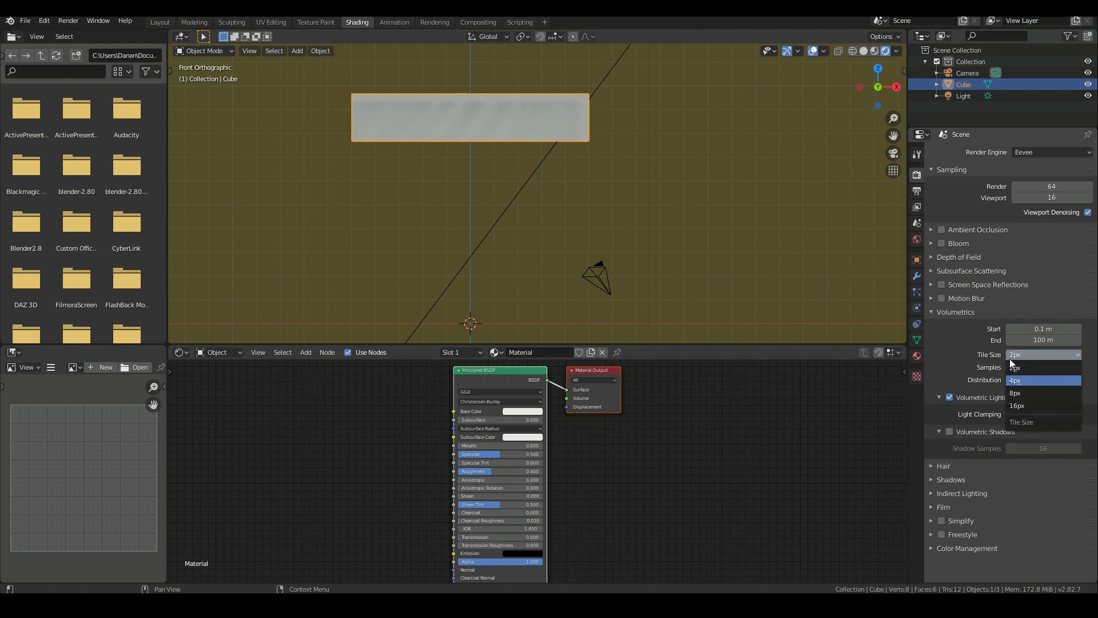
left_click(1056, 355)
left_click(1040, 374)
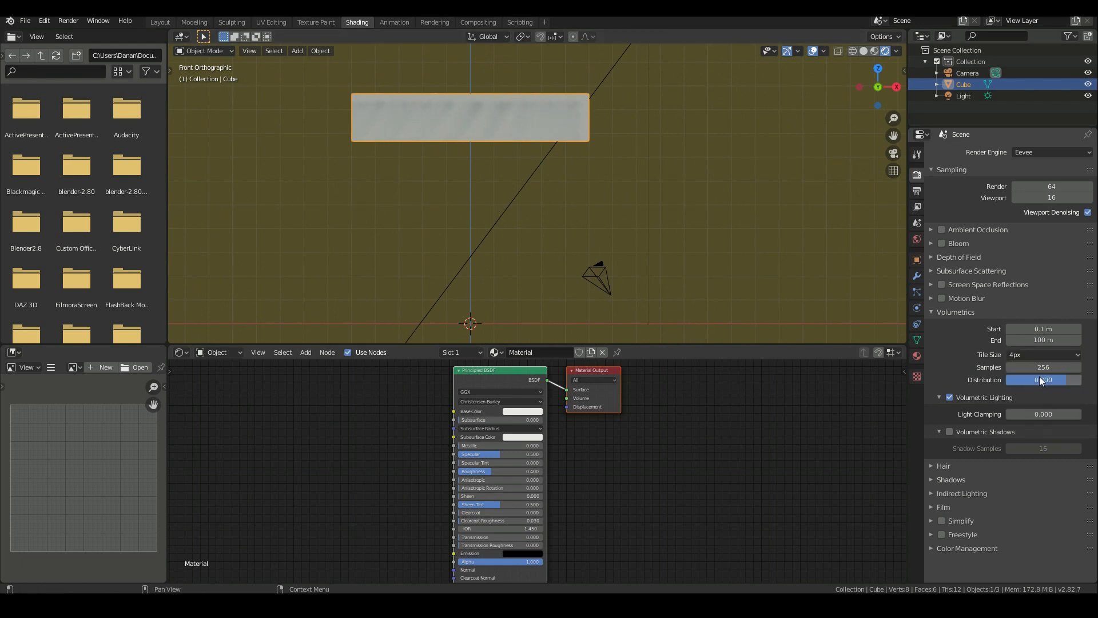
left_click_drag(1047, 367, 1047, 367)
Save the Blender file.
scroll(625, 233, "up", 2)
mouse_move(650, 190)
middle_mouse_down("shift")
mouse_move(728, 221)
mouse_move(658, 174)
middle_mouse_up("shift")
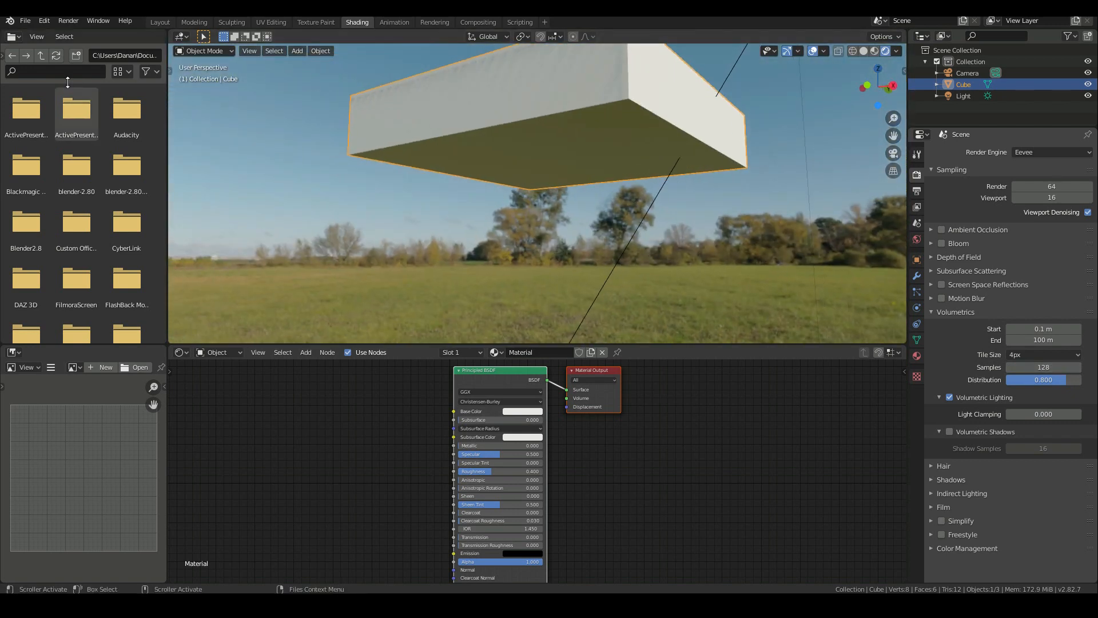
left_click(36, 26)
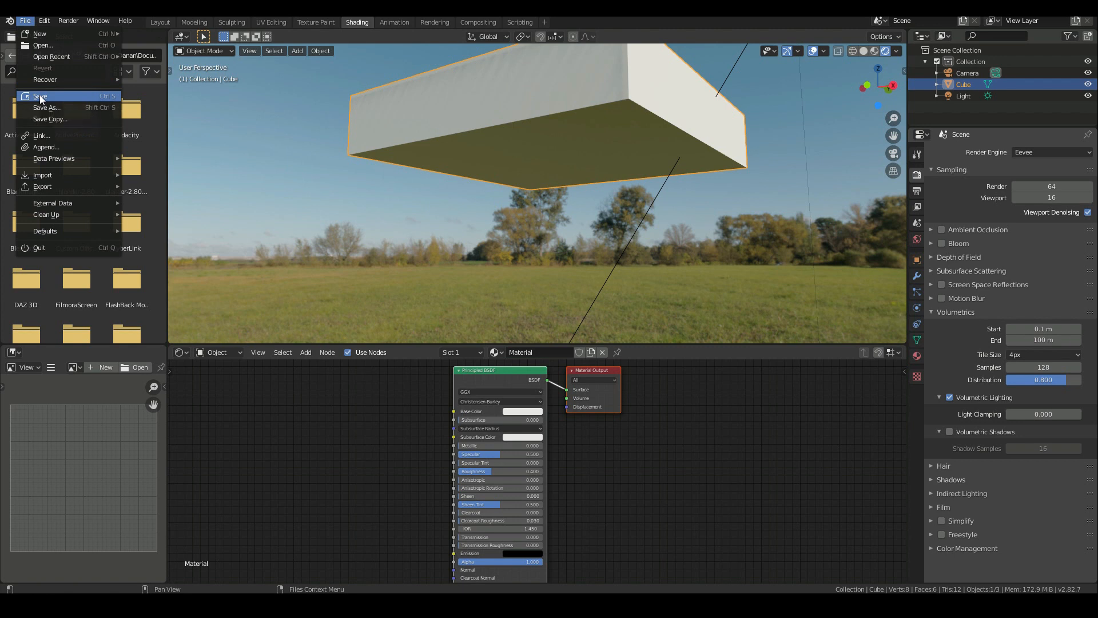
left_click(39, 95)
Delete the Principled BSDF node from the cube's material.
middle_click_drag(608, 230, 613, 261)
middle_click_drag(561, 170, 567, 166)
left_click(486, 371)
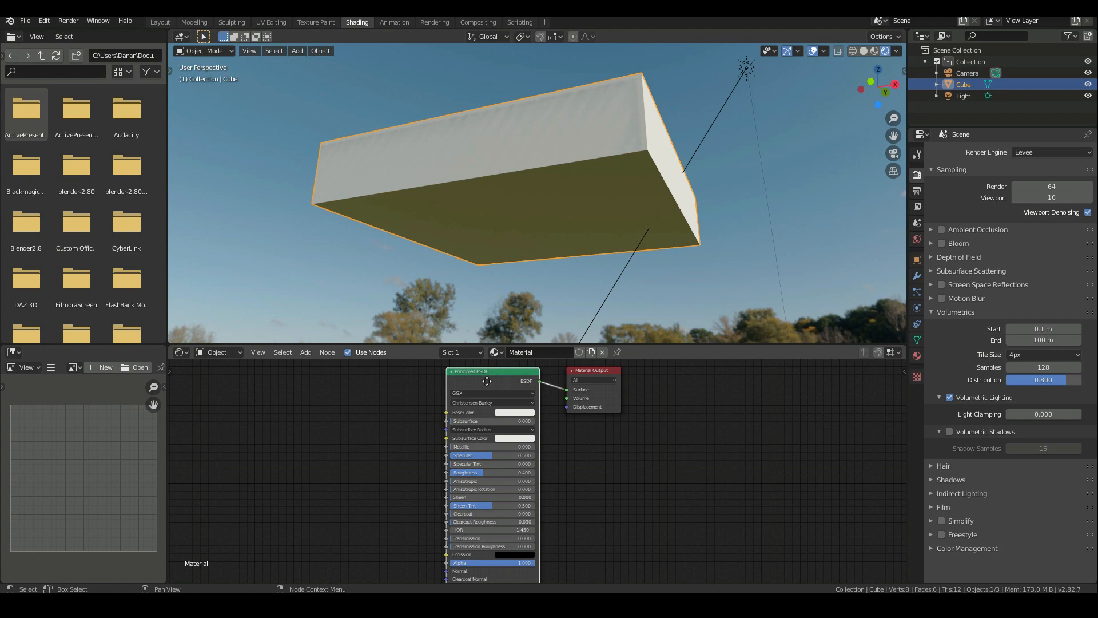
key("x")
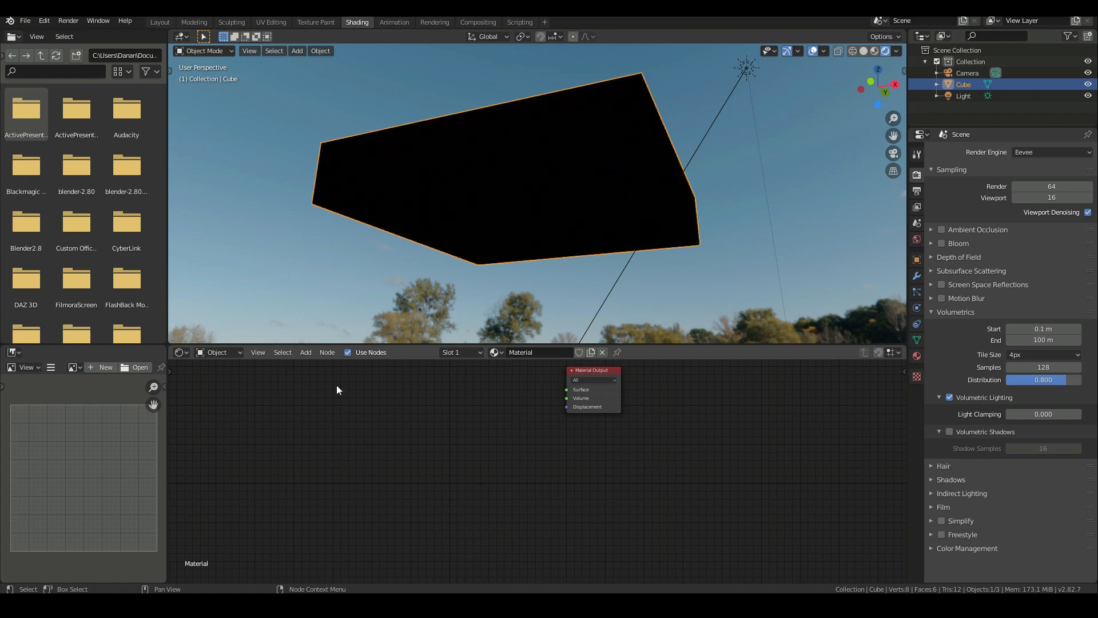
Add a Principled Volume node to the cube's material and connect it to the Material Output's Volume input.
left_click(304, 353)
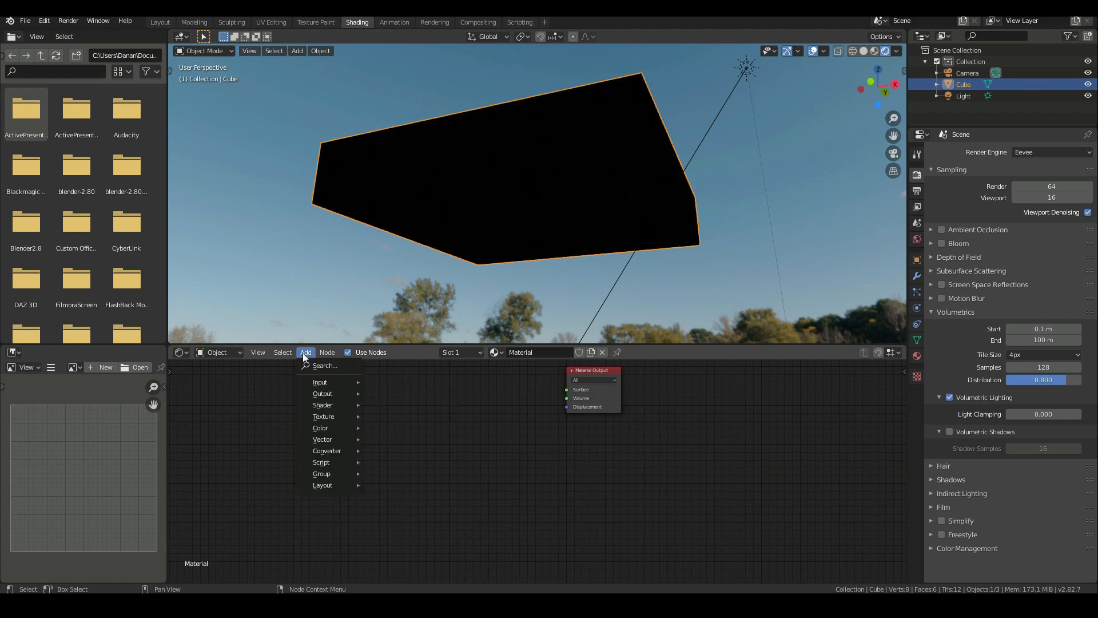
mouse_move(326, 405)
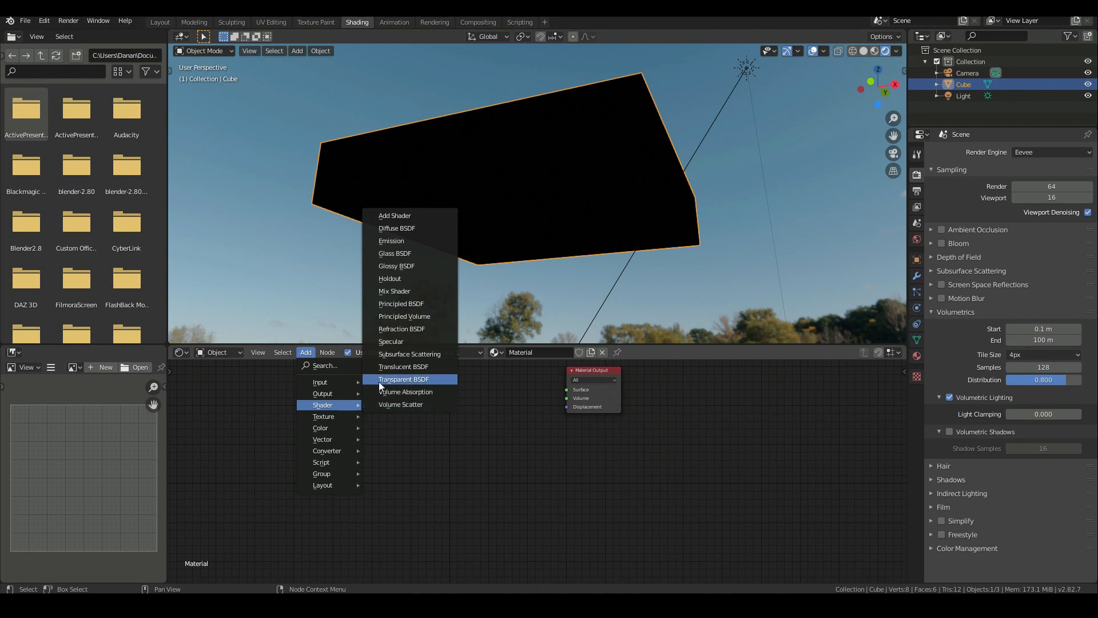
left_click(398, 316)
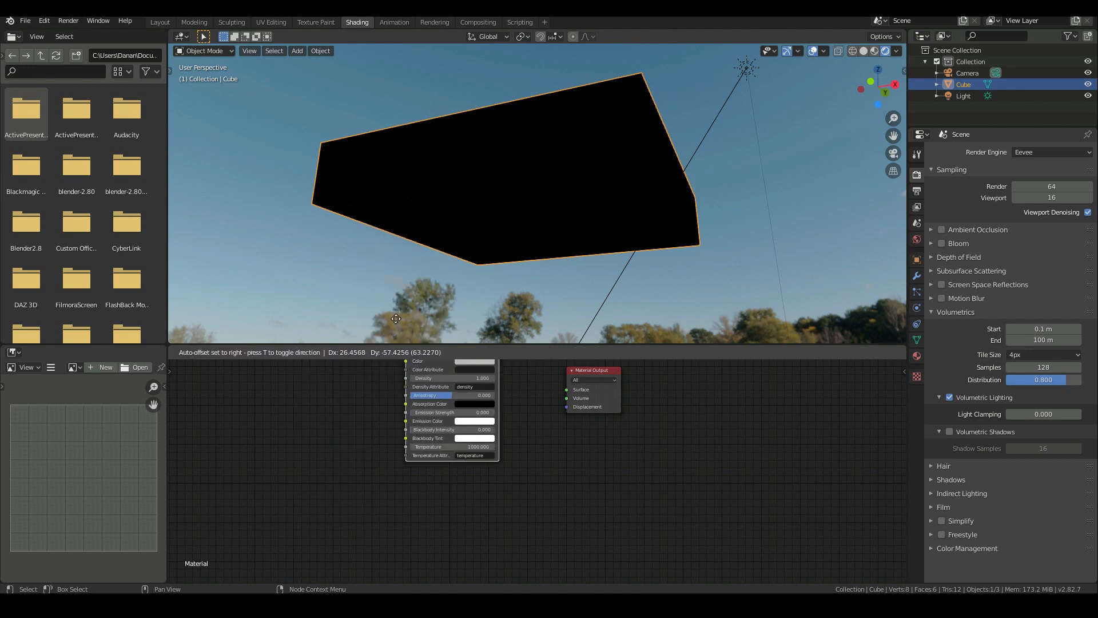
left_click(416, 372)
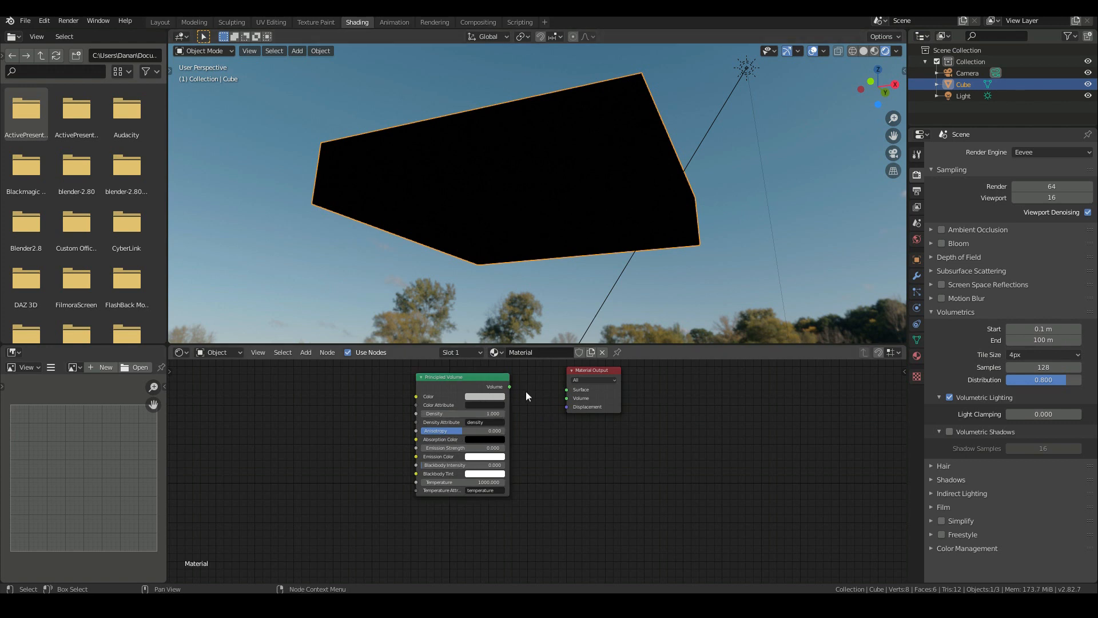
left_click_drag(512, 388, 566, 398)
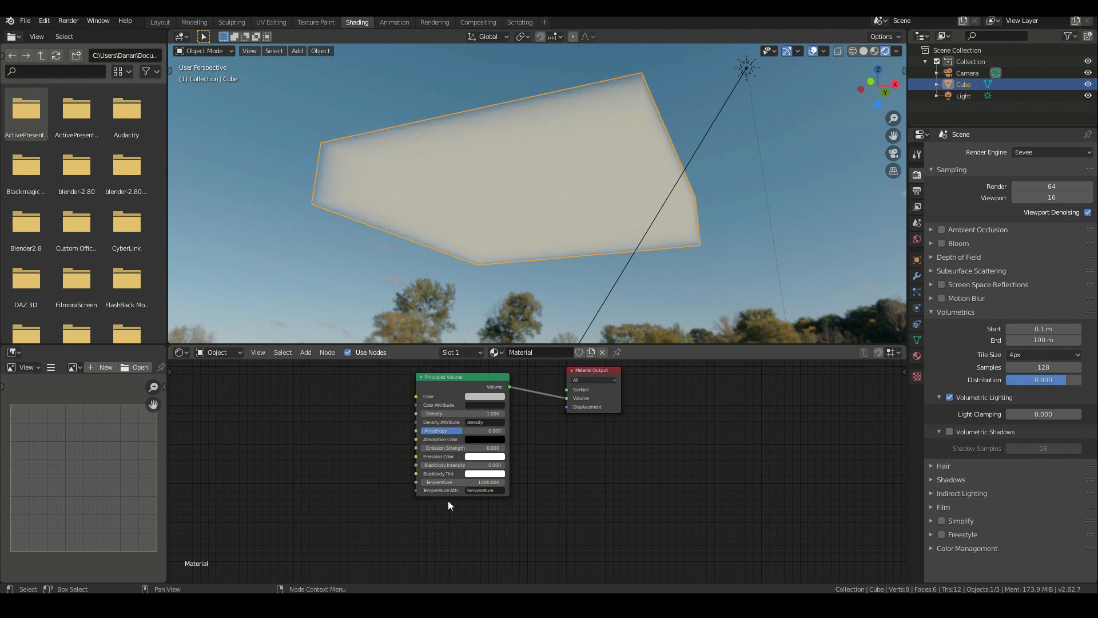
Add an ico sphere to the scene, working in the front view.
middle_click_drag(335, 204, 439, 260)
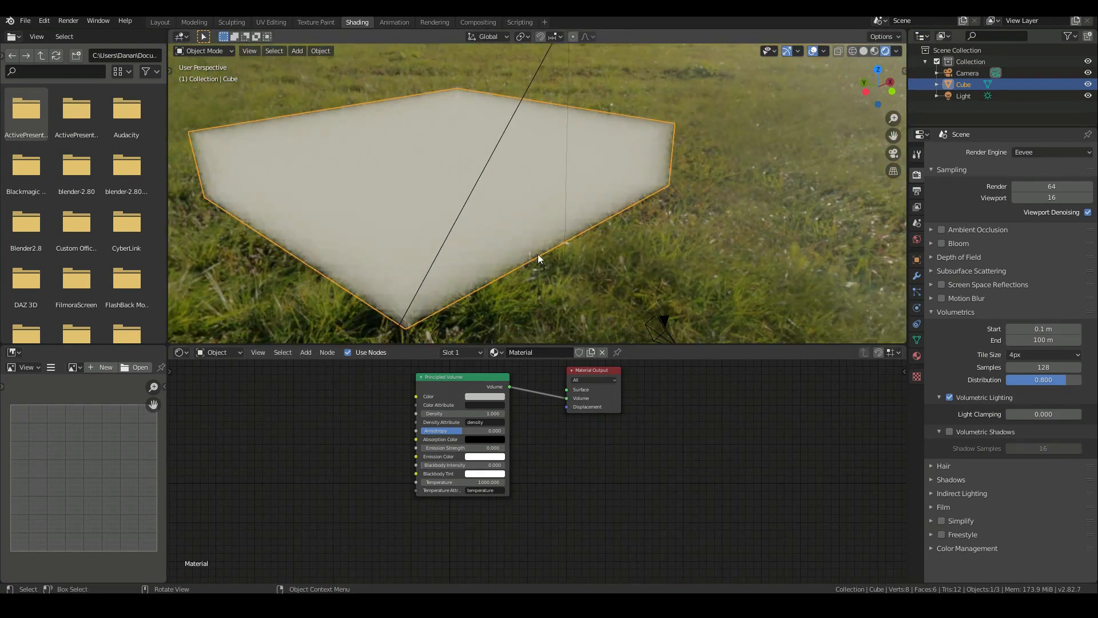
middle_click_drag(436, 179, 382, 195)
middle_click_drag(683, 157, 592, 146)
key("KP_1")
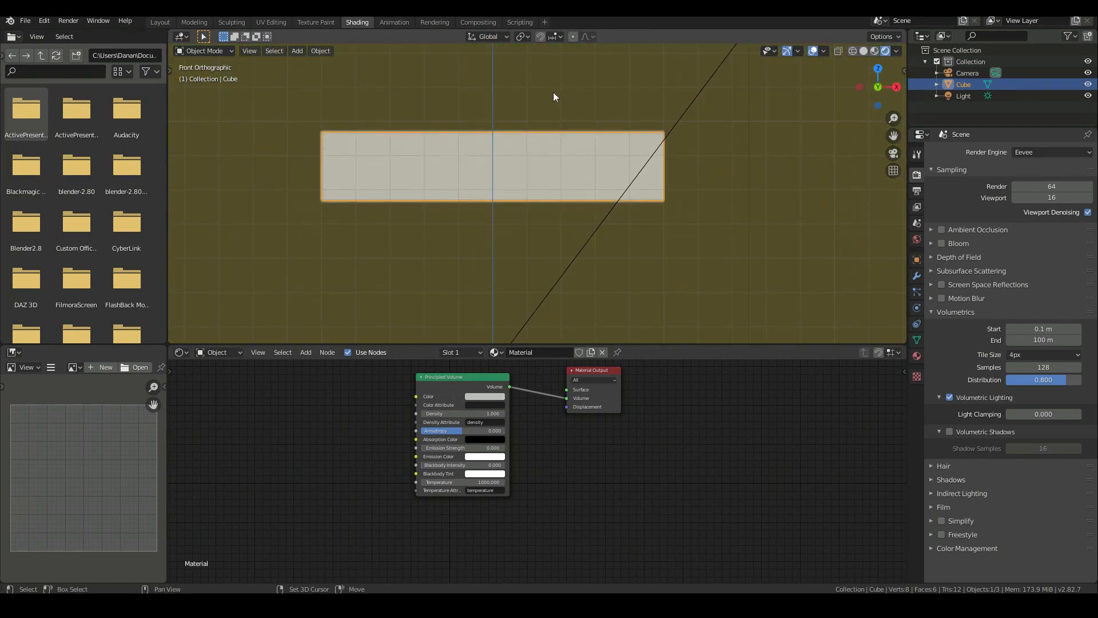
middle_click_drag(554, 98, 609, 218, "shift")
left_click(581, 190)
key("shift+a")
mouse_move(582, 190)
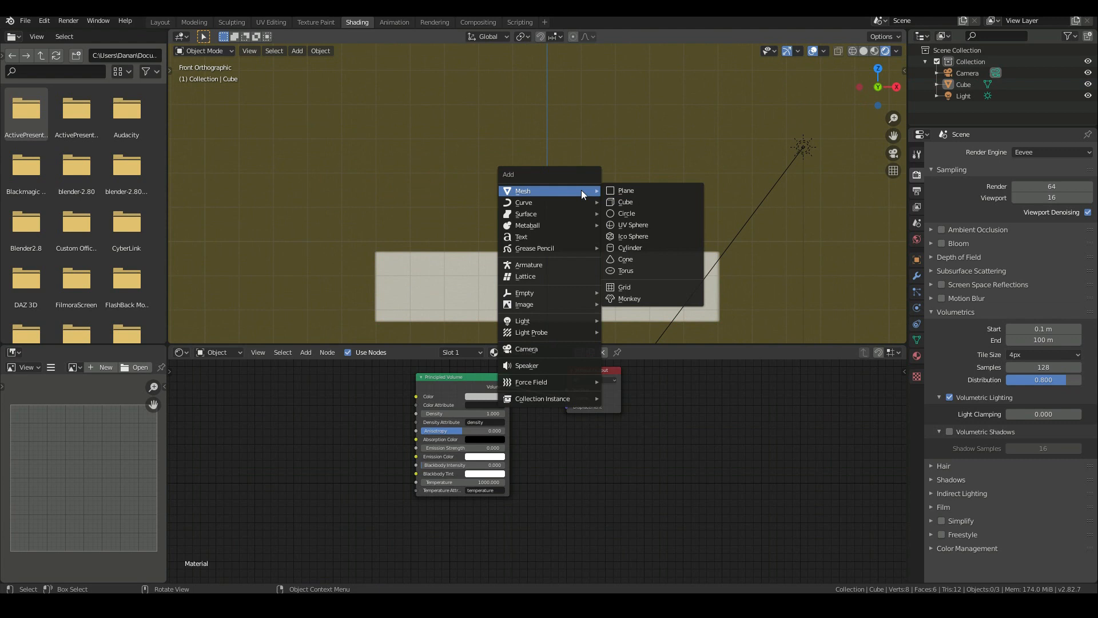
left_click(643, 238)
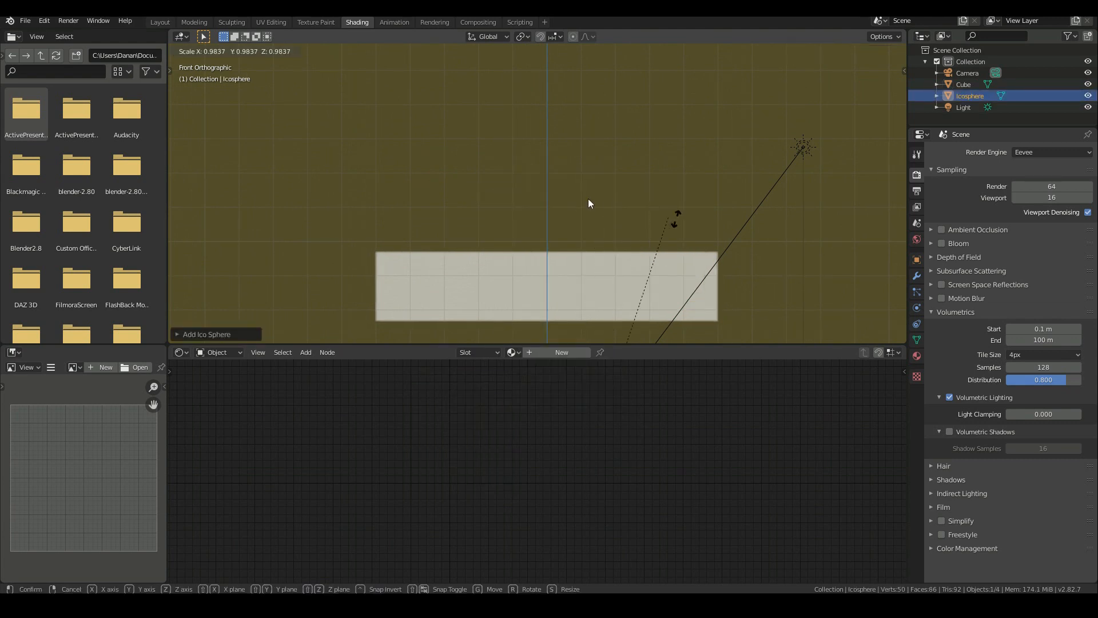
Move the ico sphere to just above the world origin, below the cube, and scale it up.
scroll(636, 298, "down", 6)
key("g")
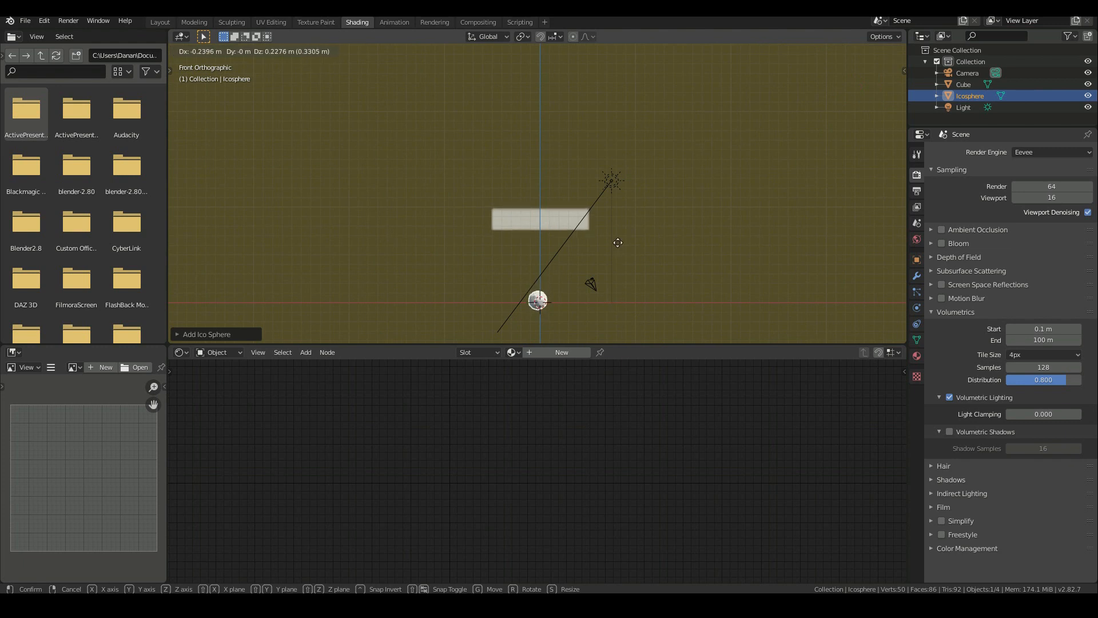
left_click(628, 278)
scroll(642, 212, "up", 4)
key("s")
left_click(644, 176)
scroll(590, 101, "down", 1)
Rename the flattened cube's material as Cloud.
left_click(589, 91)
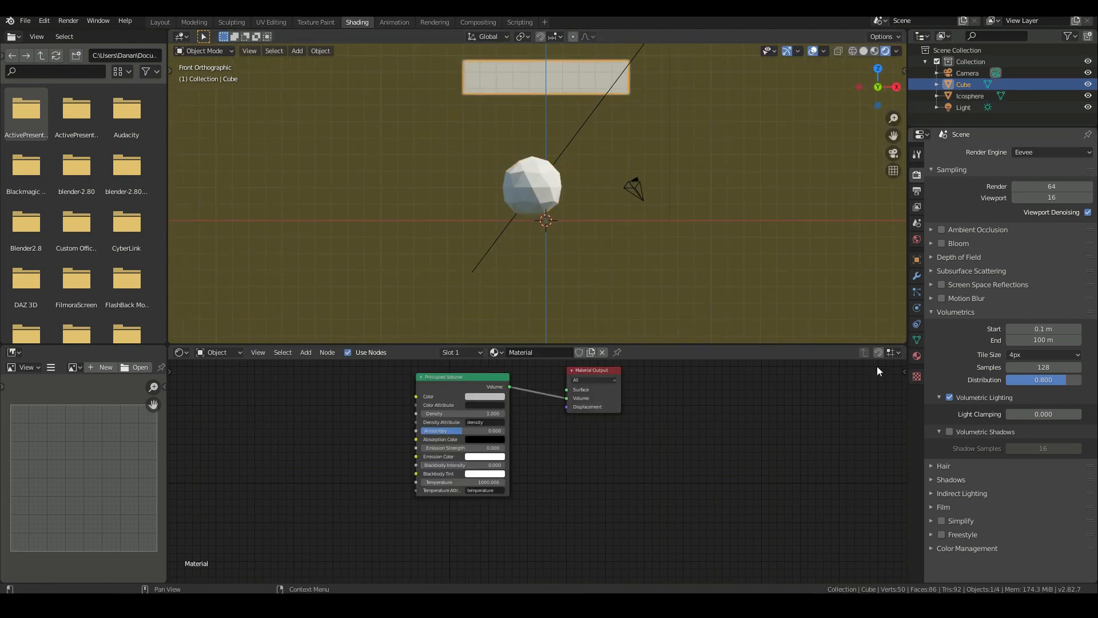
left_click(543, 350)
type("Cloud")
key("Return")
Assign the existing Cloud material to the ico sphere.
left_click(523, 199)
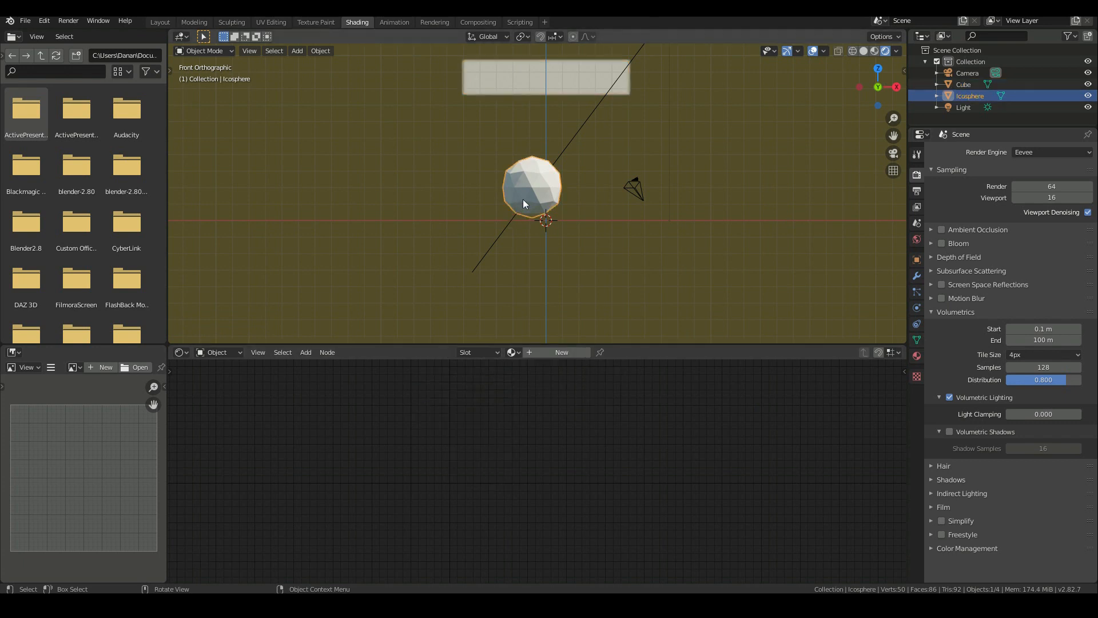
left_click(917, 355)
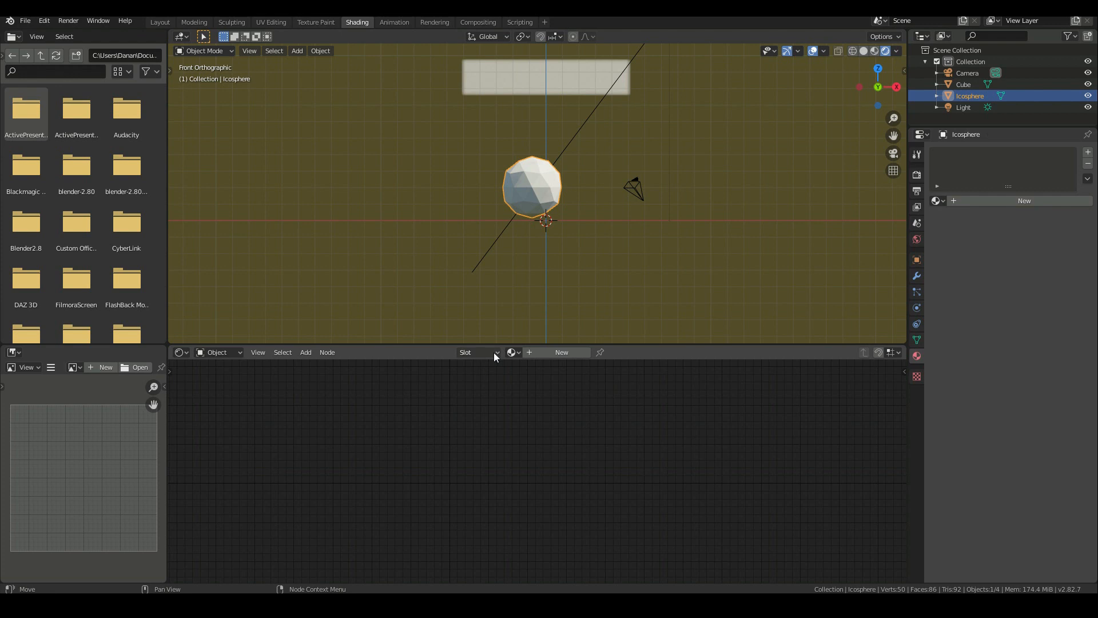
left_click(513, 353)
left_click(520, 369)
Delete the ico sphere from the scene.
scroll(520, 260, "up", 3)
middle_click_drag(563, 226, 544, 142)
key("Delete")
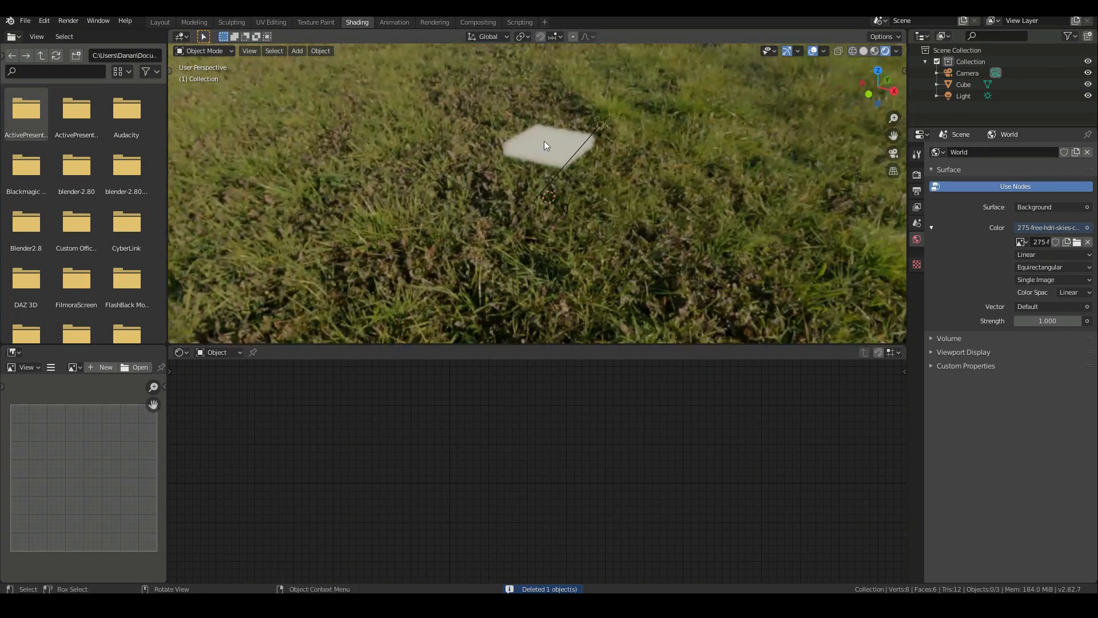
Set the Principled Volume color of the cube's Cloud material to pure white, with a value of 1.000.
left_click(544, 142)
key("KP_1")
scroll(544, 140, "up", 4)
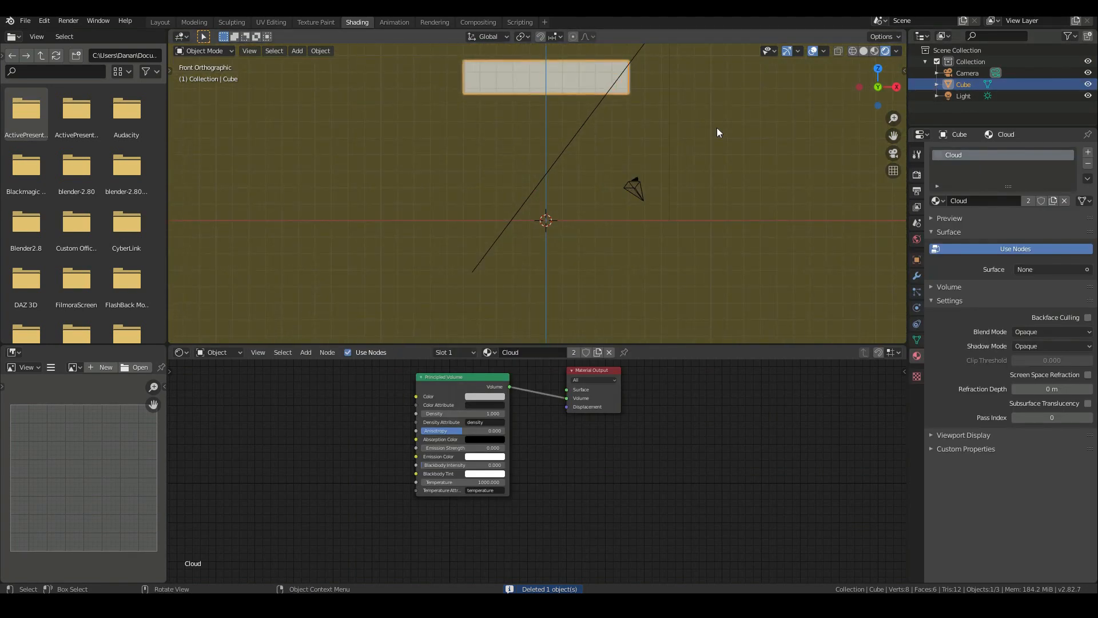
middle_click_drag(588, 117, 511, 217)
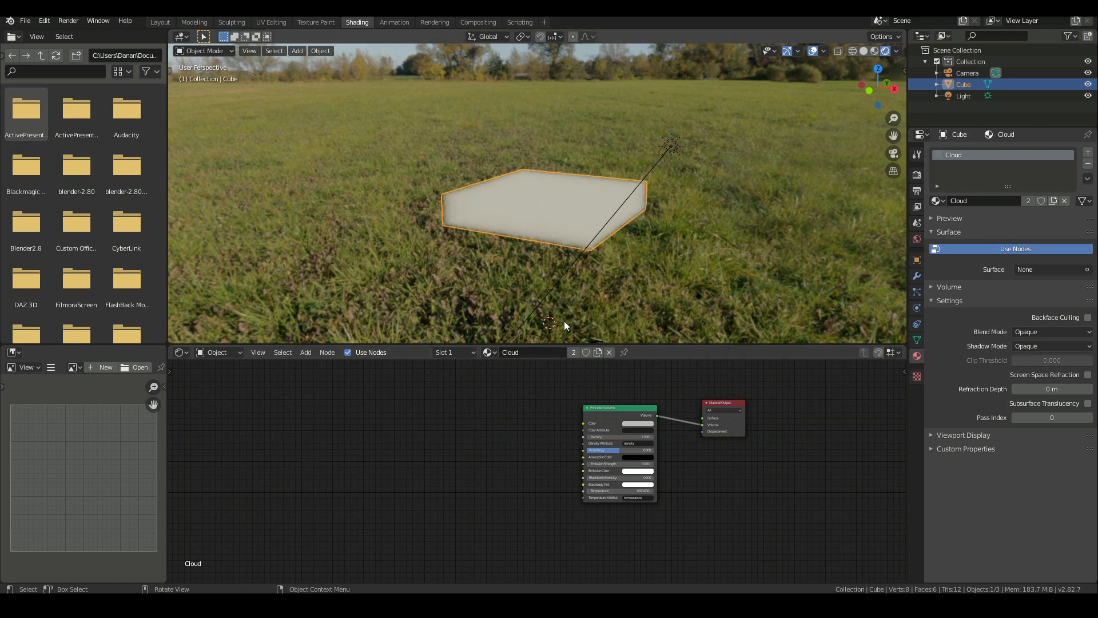
scroll(602, 279, "up", 3)
middle_click_drag(602, 279, 597, 265)
scroll(703, 436, "up", 2)
middle_click_drag(741, 451, 679, 493)
scroll(647, 437, "up", 1)
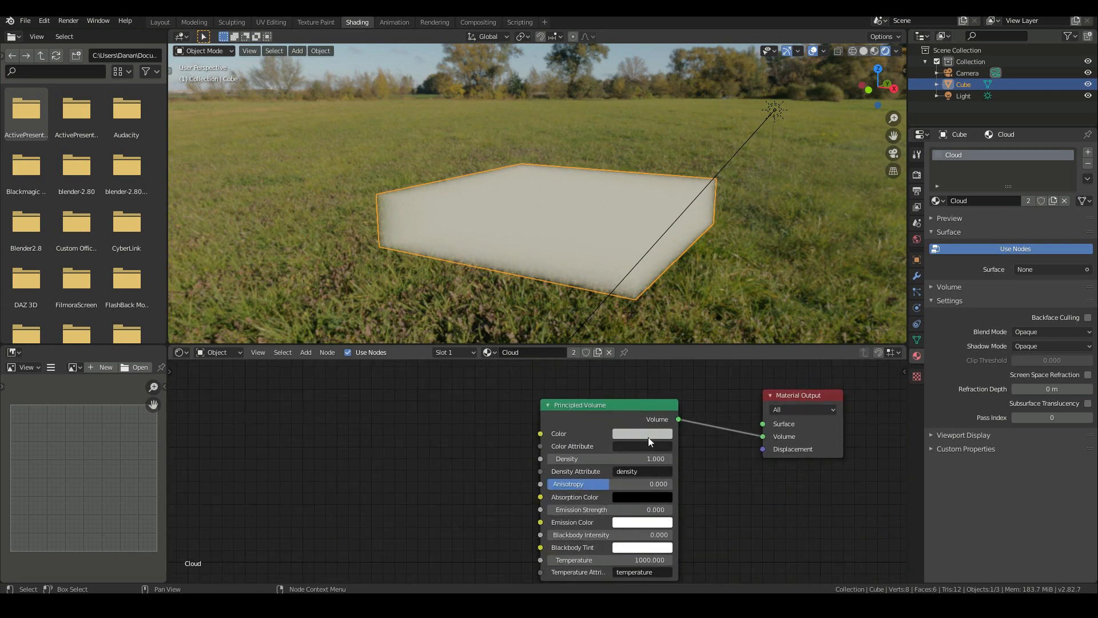
left_click(648, 435)
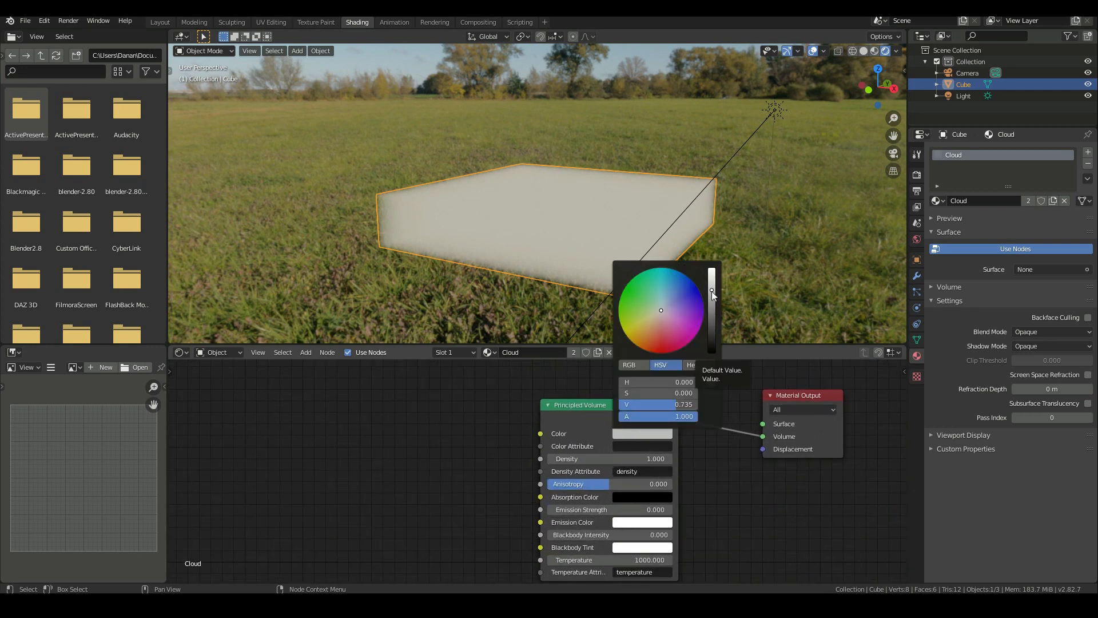
scroll(712, 291, "up", 5)
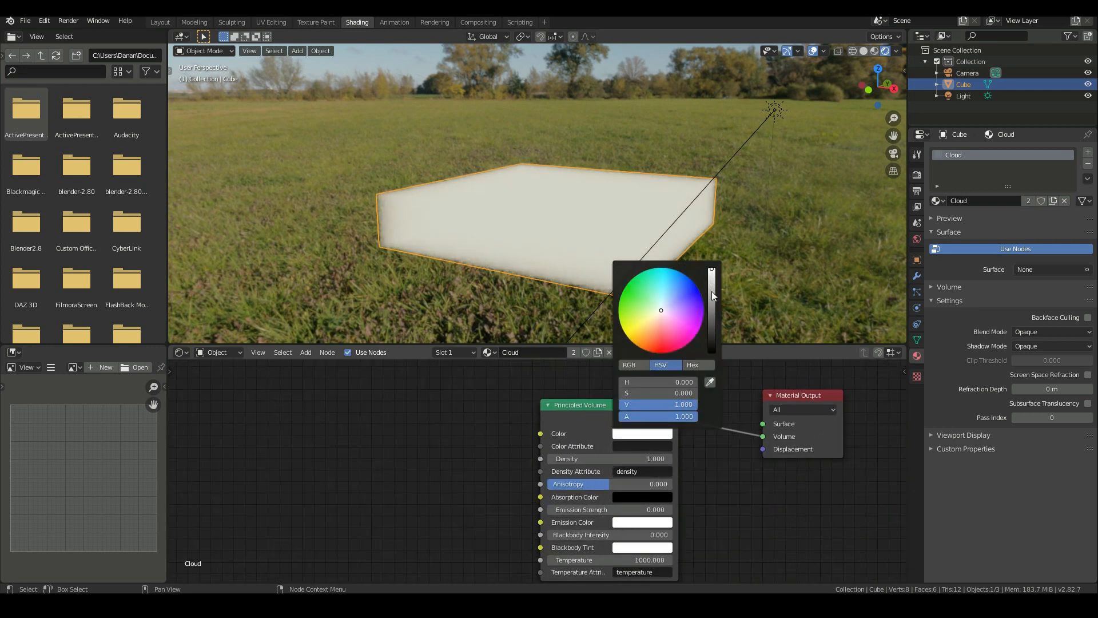
Enable Contact Shadows for the sun light.
middle_click_drag(795, 530, 790, 497)
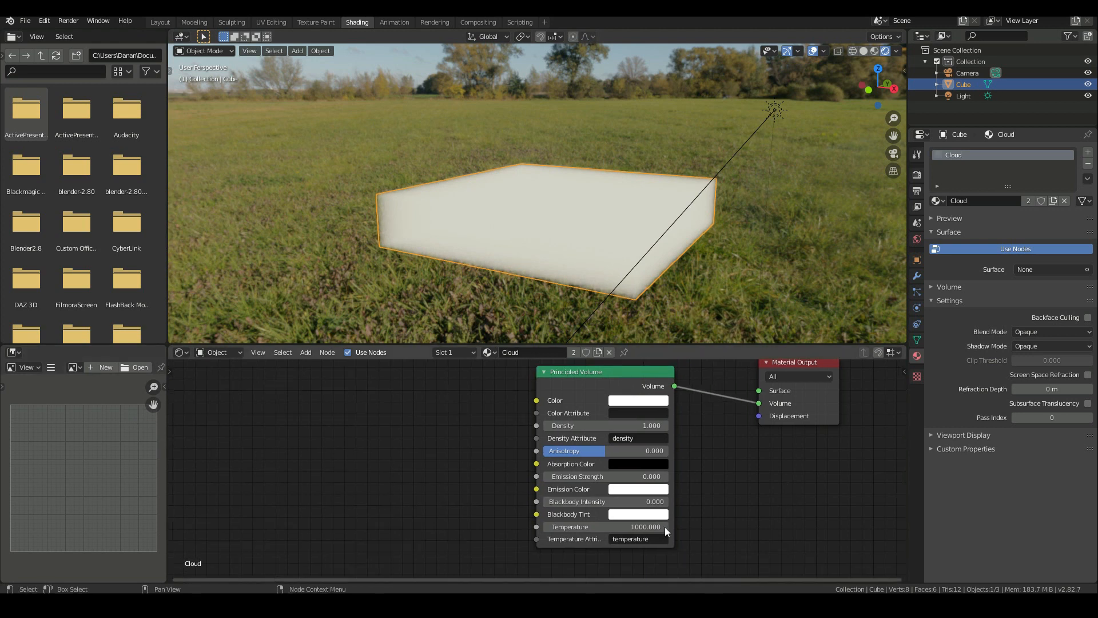
middle_click_drag(576, 218, 665, 155)
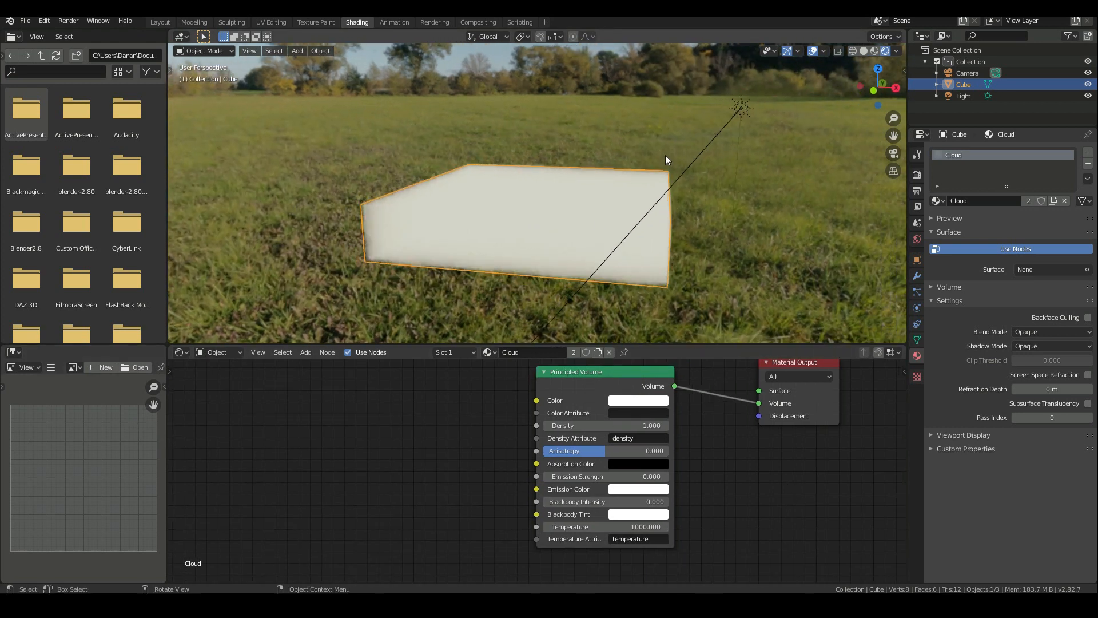
left_click(743, 115)
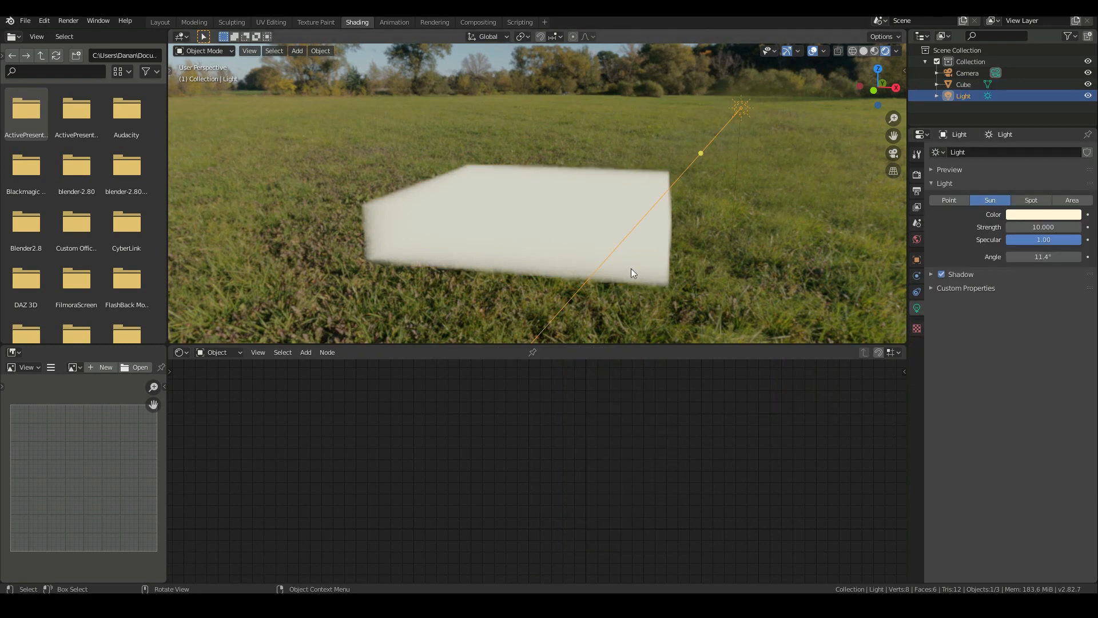
left_click(935, 276)
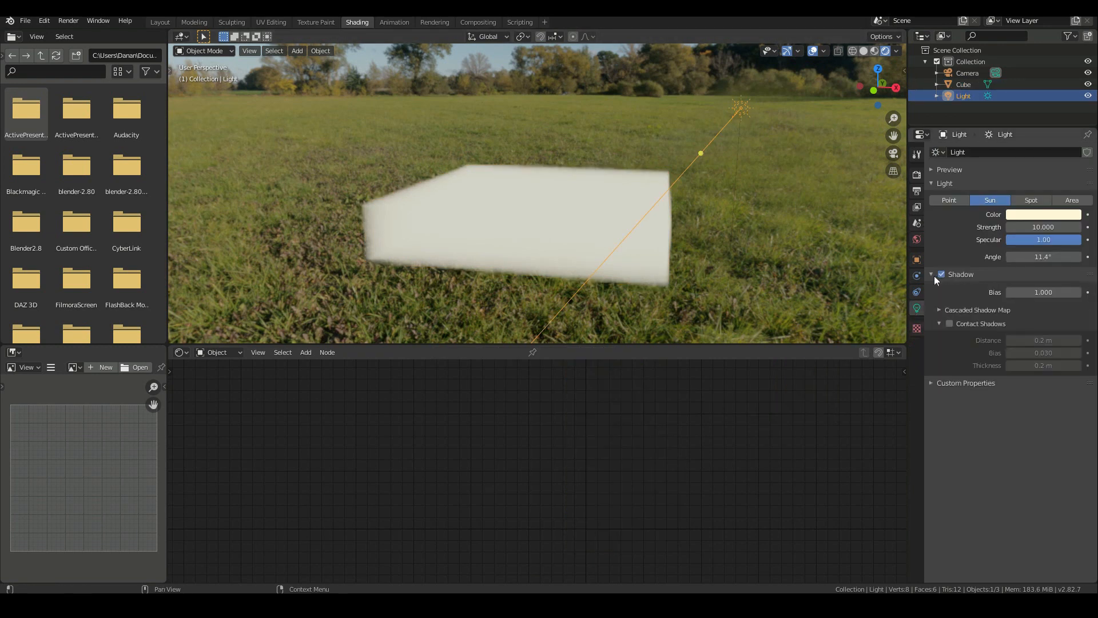
left_click(947, 324)
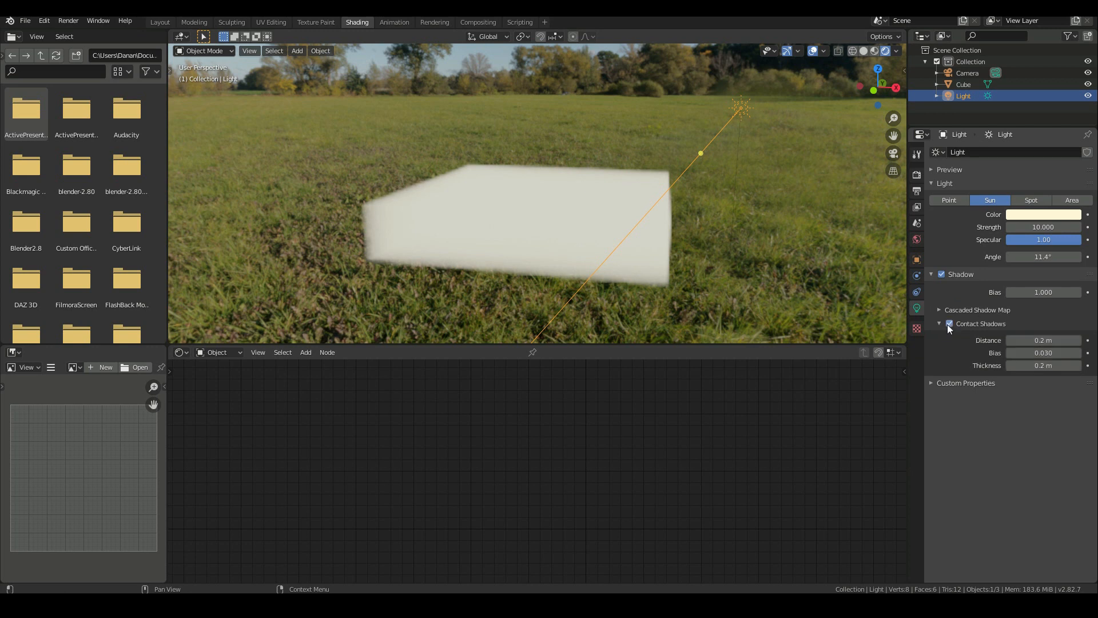
Add a Noise Texture node to the cube's Cloud material, in front of the Principled Volume node.
scroll(441, 318, "down", 5)
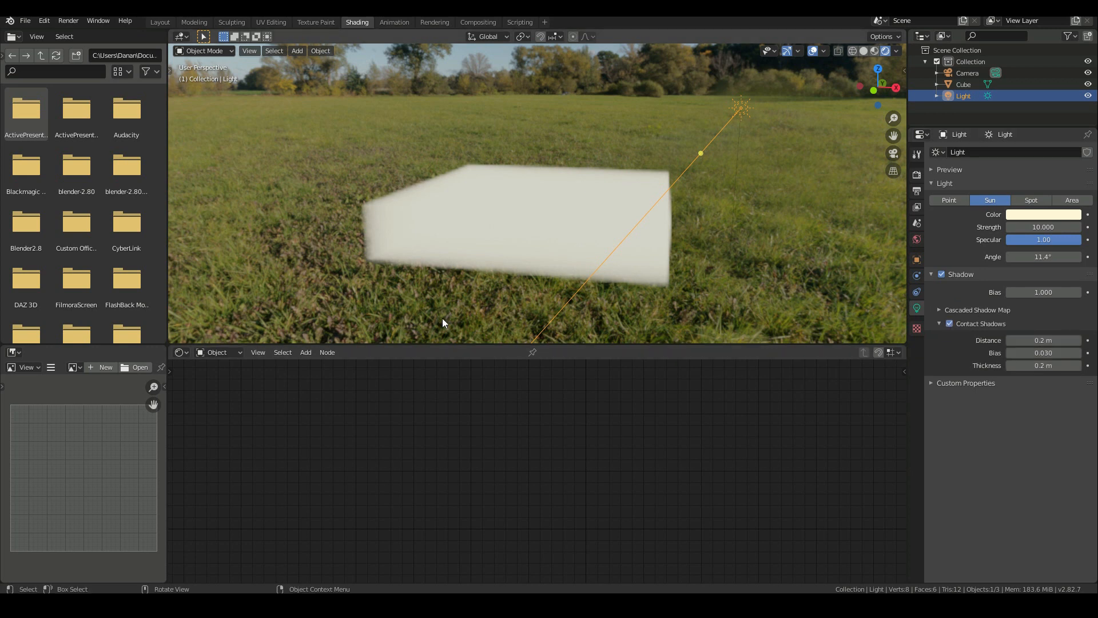
scroll(441, 318, "up", 1)
key("KP_1")
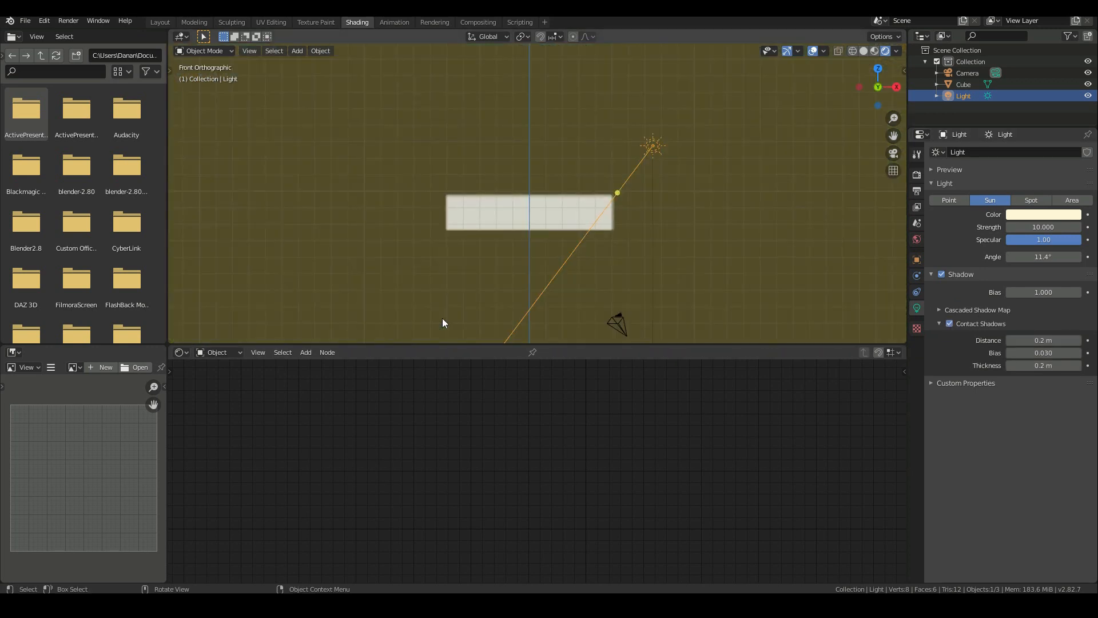
scroll(441, 318, "up", 4)
left_click(518, 248)
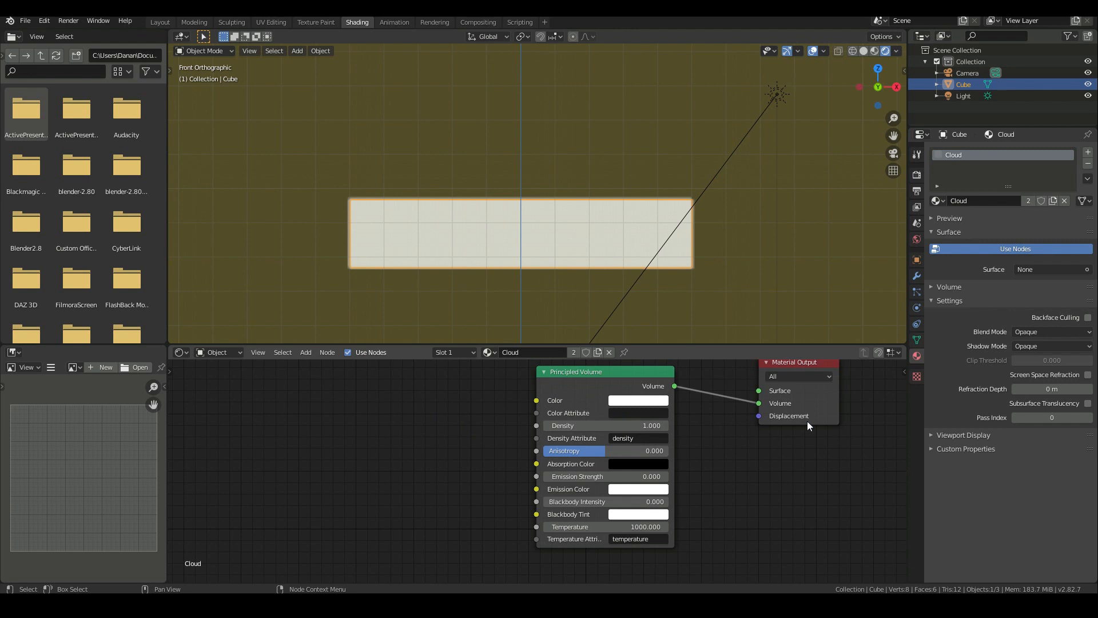
middle_click_drag(360, 442, 424, 445)
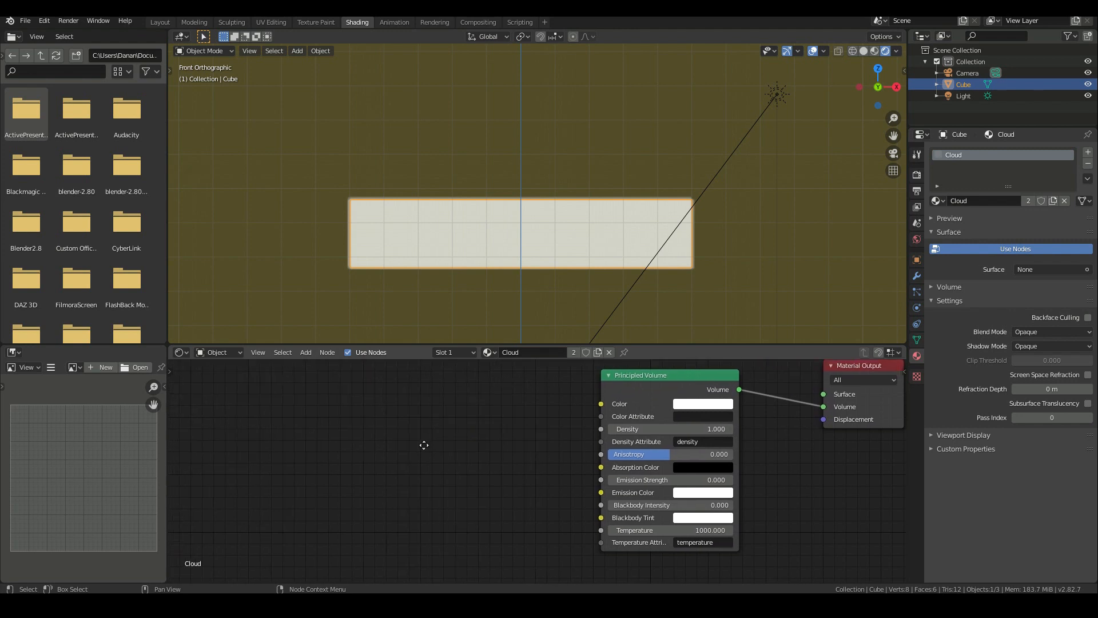
middle_click_drag(382, 175, 393, 217)
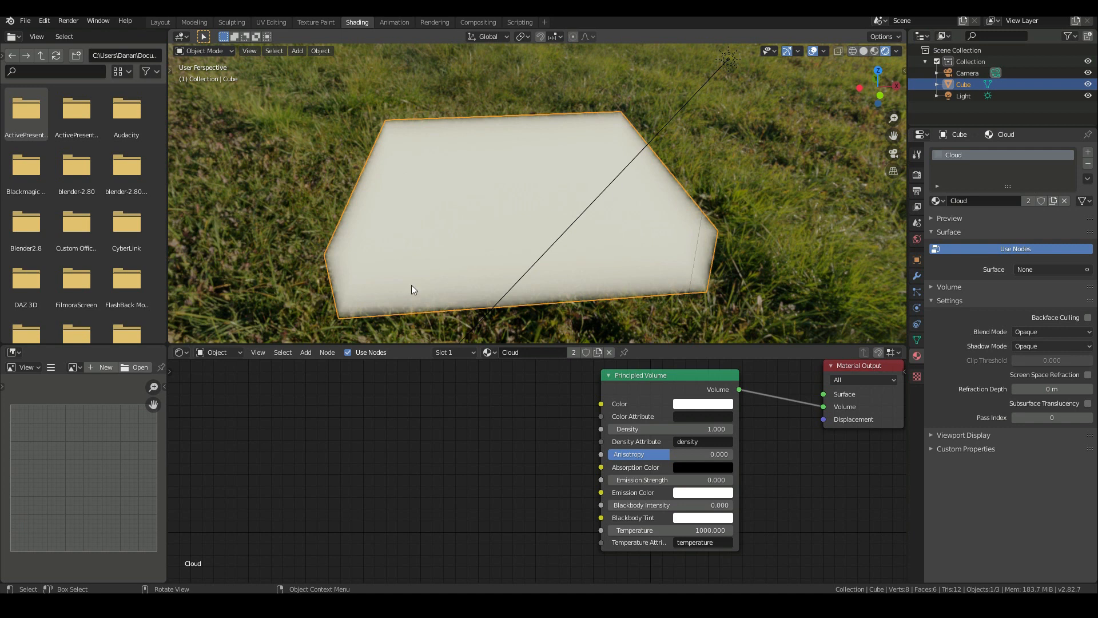
middle_click_drag(474, 215, 529, 186)
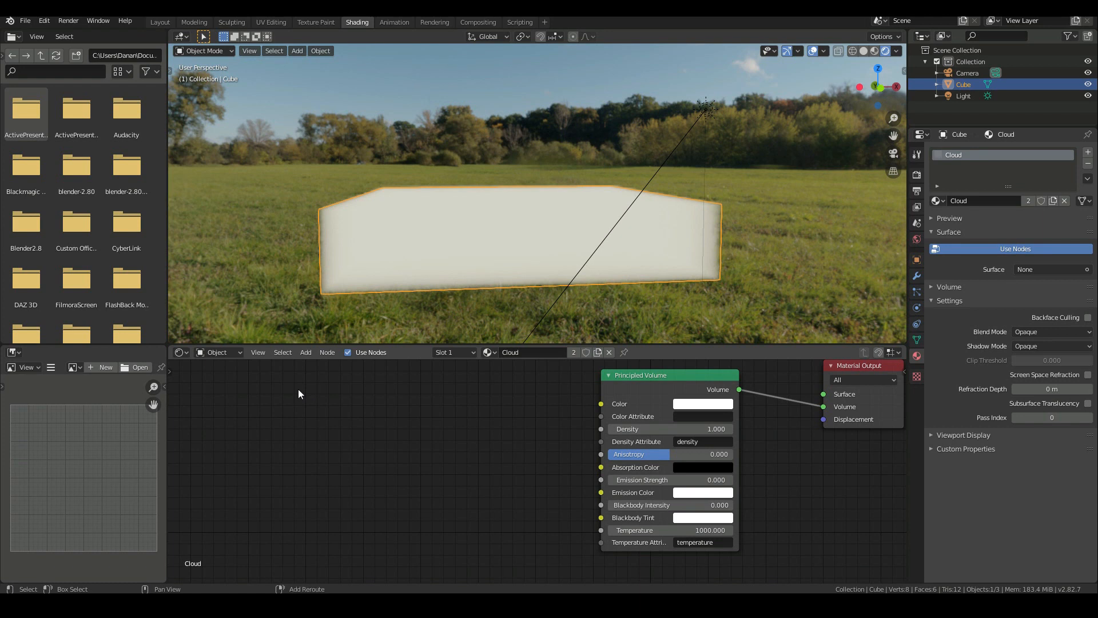
key("shift+a")
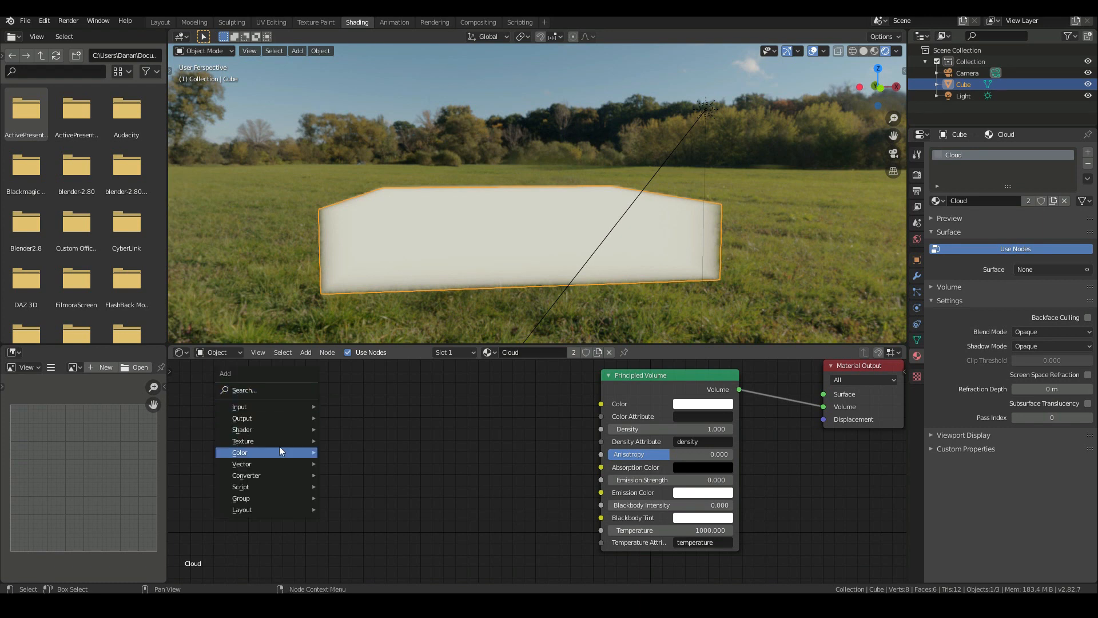
mouse_move(284, 441)
left_click(365, 378)
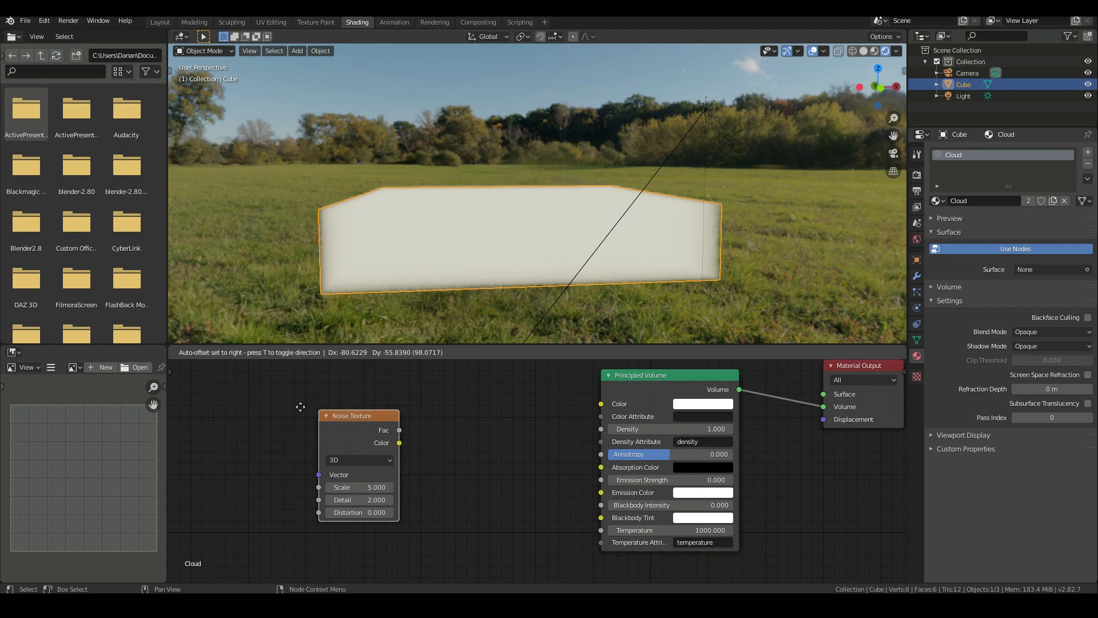
left_click(304, 410)
Connect the Noise Texture's Color output to the Principled Volume's Density and move the noise node farther away from it.
left_click_drag(377, 438, 601, 429)
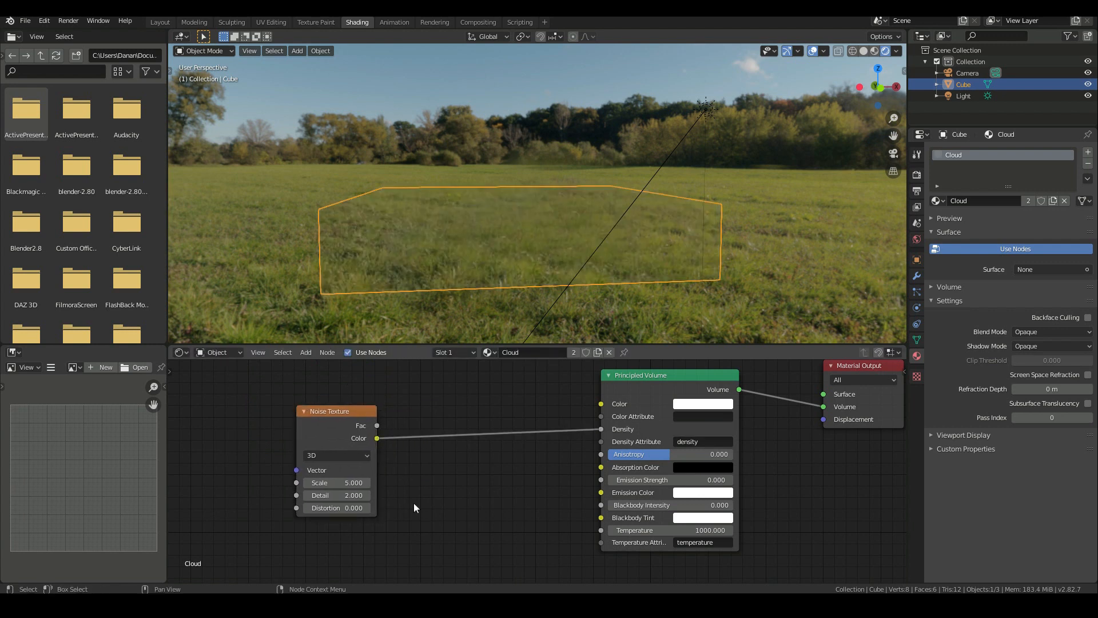
middle_click_drag(661, 247, 623, 265)
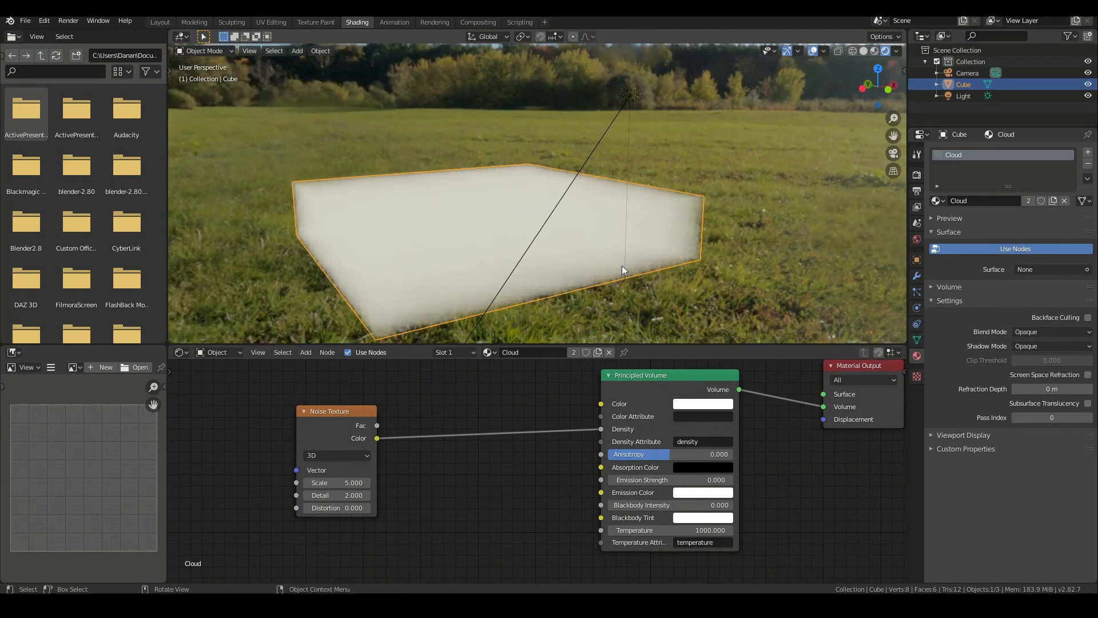
left_click_drag(336, 407, 301, 410)
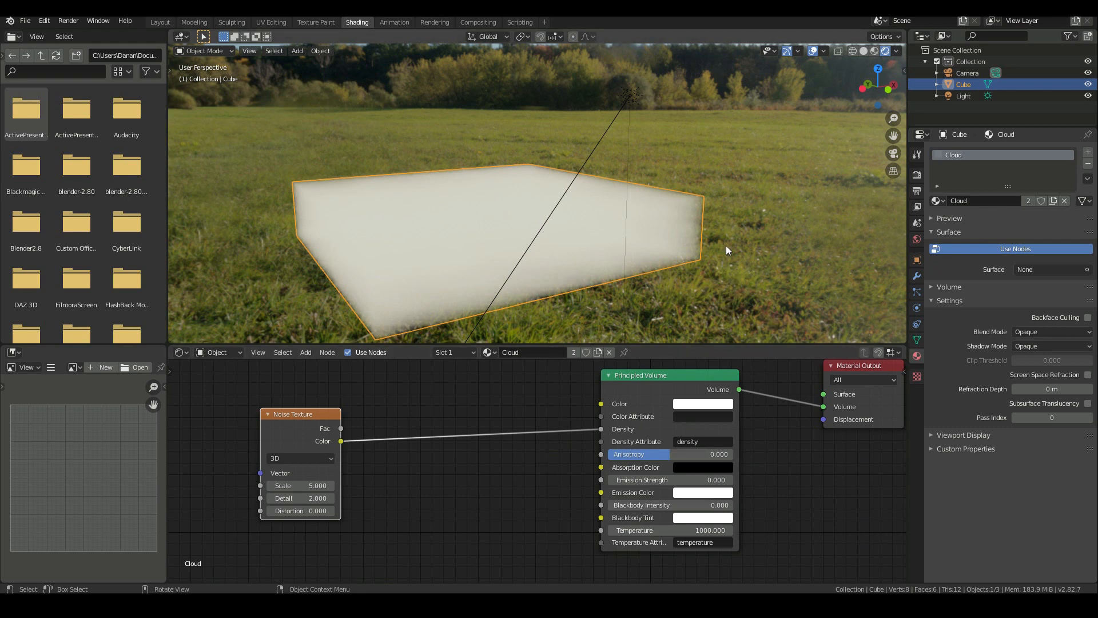
Insert a ColorRamp node between the Noise Texture and the Principled Volume's Density, with its black stop moved to 0.527.
middle_click_drag(645, 212, 583, 227)
middle_click_drag(537, 282, 507, 290)
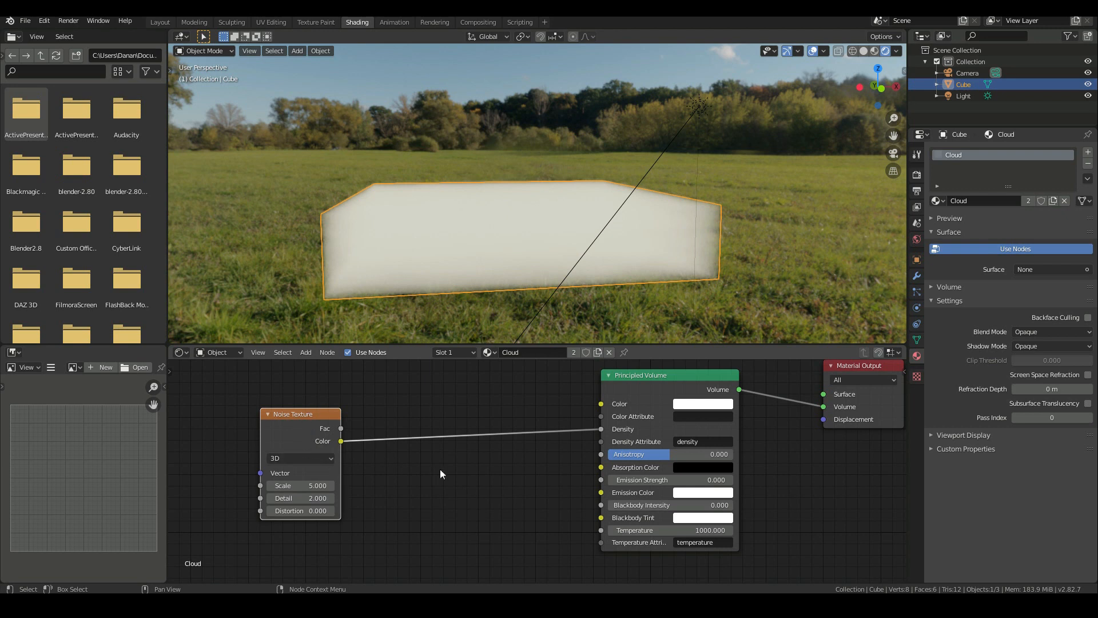
key("shift+a")
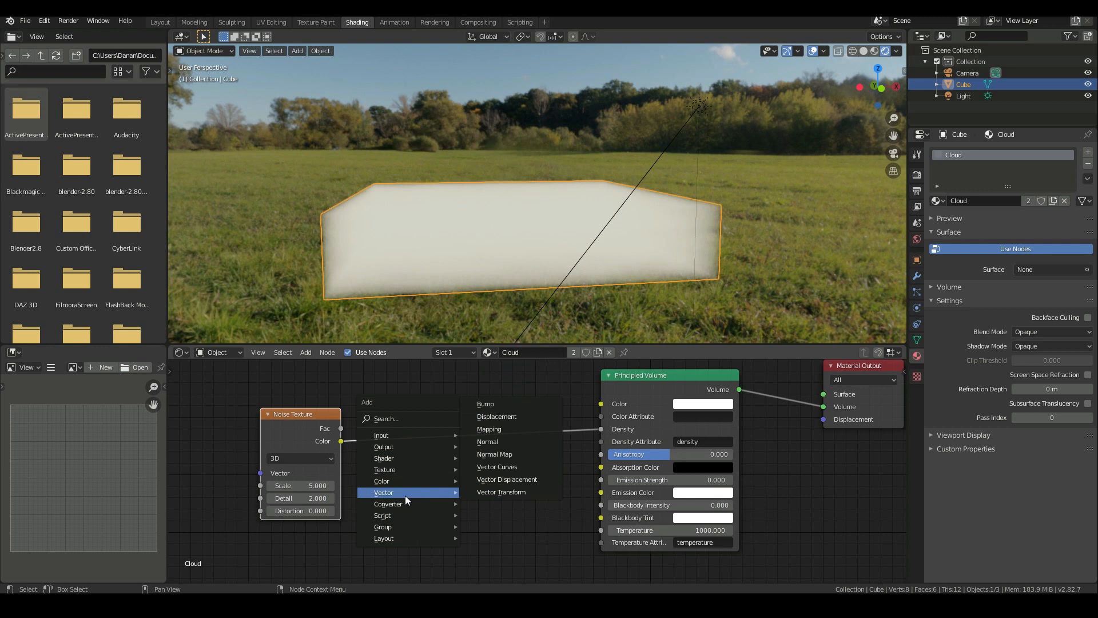
mouse_move(393, 503)
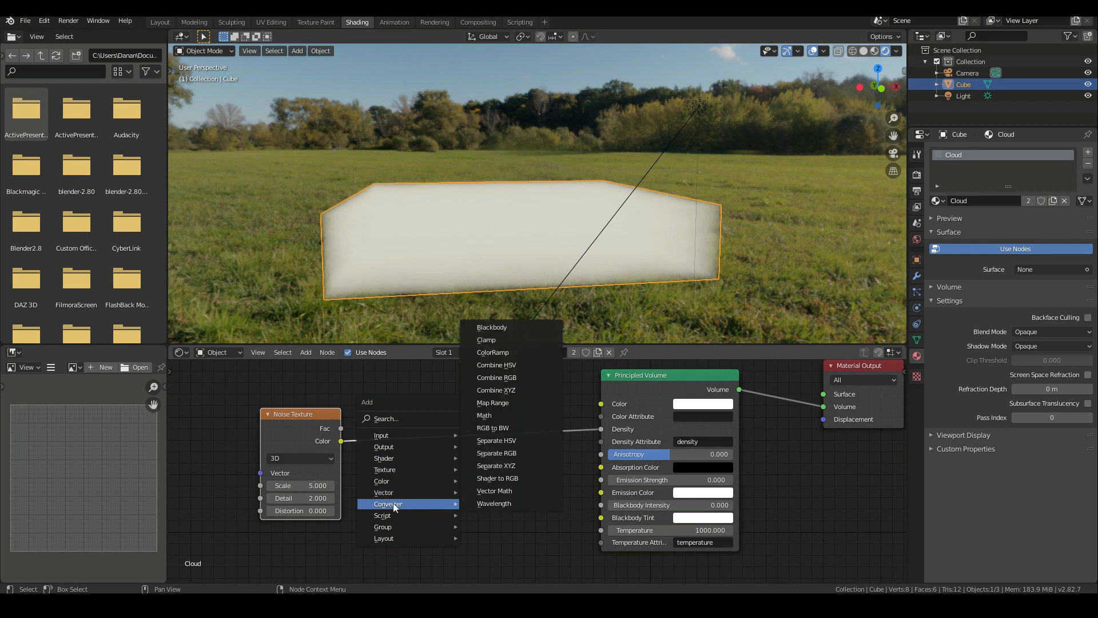
left_click(507, 353)
left_click(400, 395)
left_click_drag(409, 466, 475, 458)
scroll(437, 225, "up", 3)
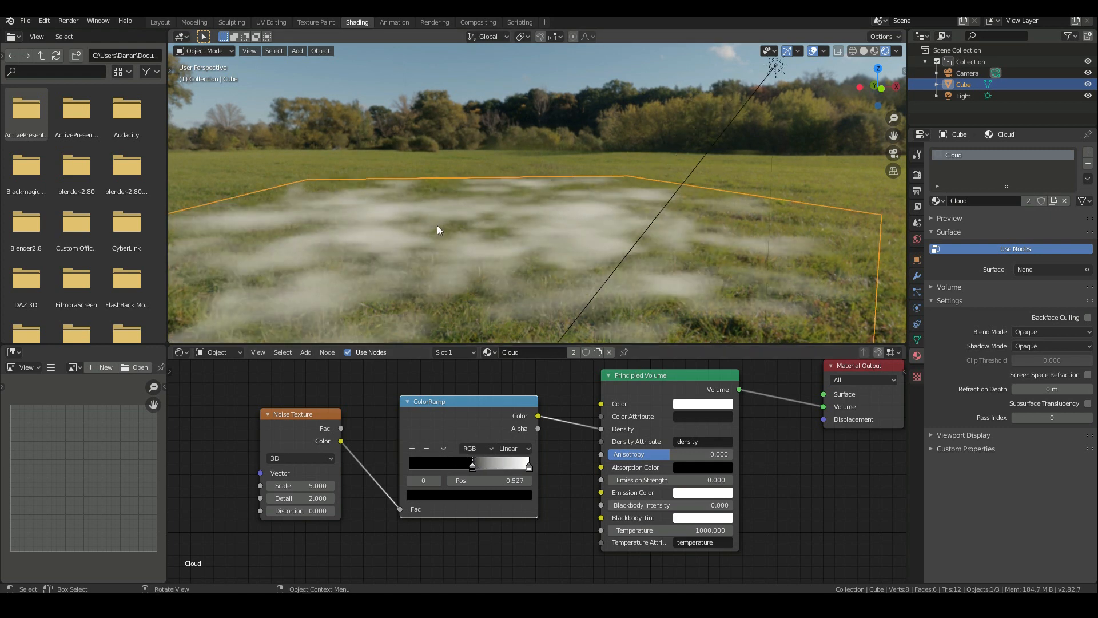
Apply the flattened cube's scale and look at the clouds through the camera.
scroll(526, 228, "down", 3)
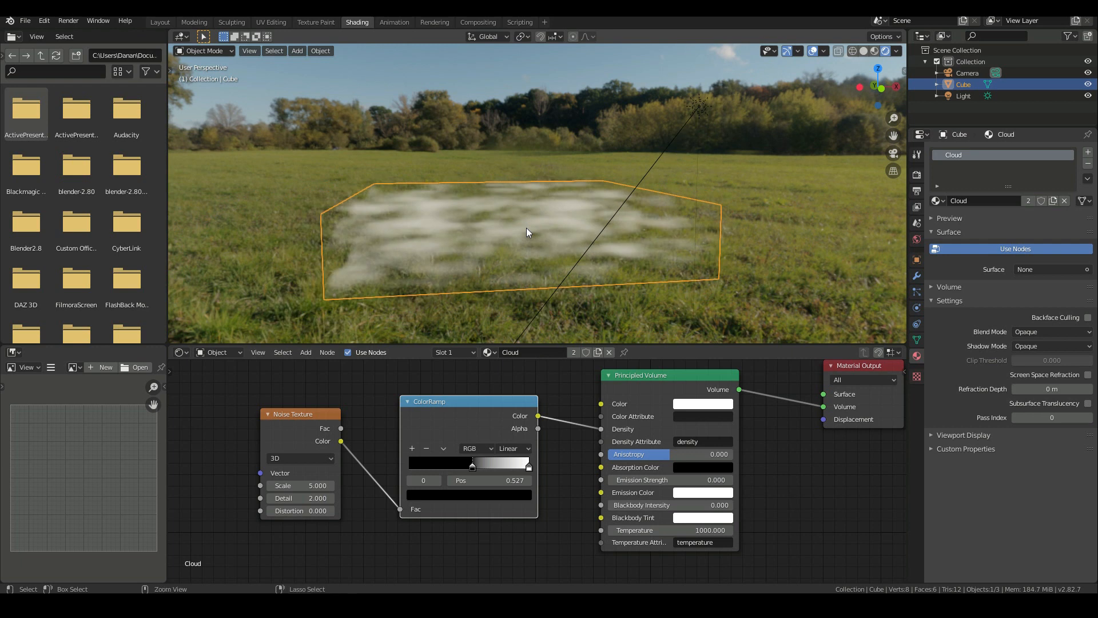
key("ctrl+a")
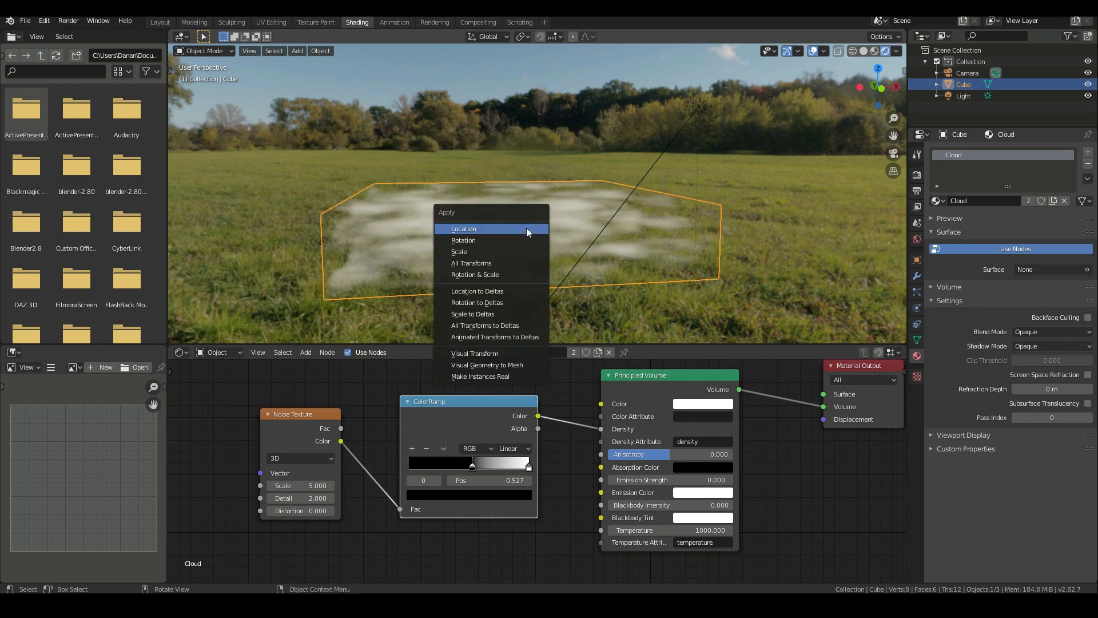
left_click(499, 253)
key("KP_0")
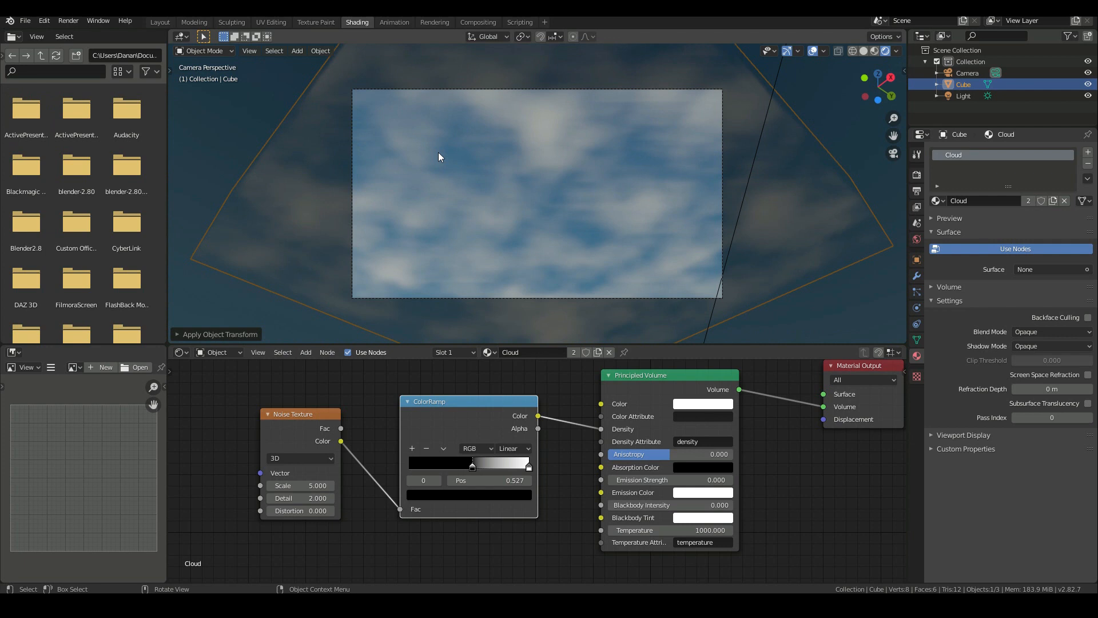
scroll(626, 197, "down", 1)
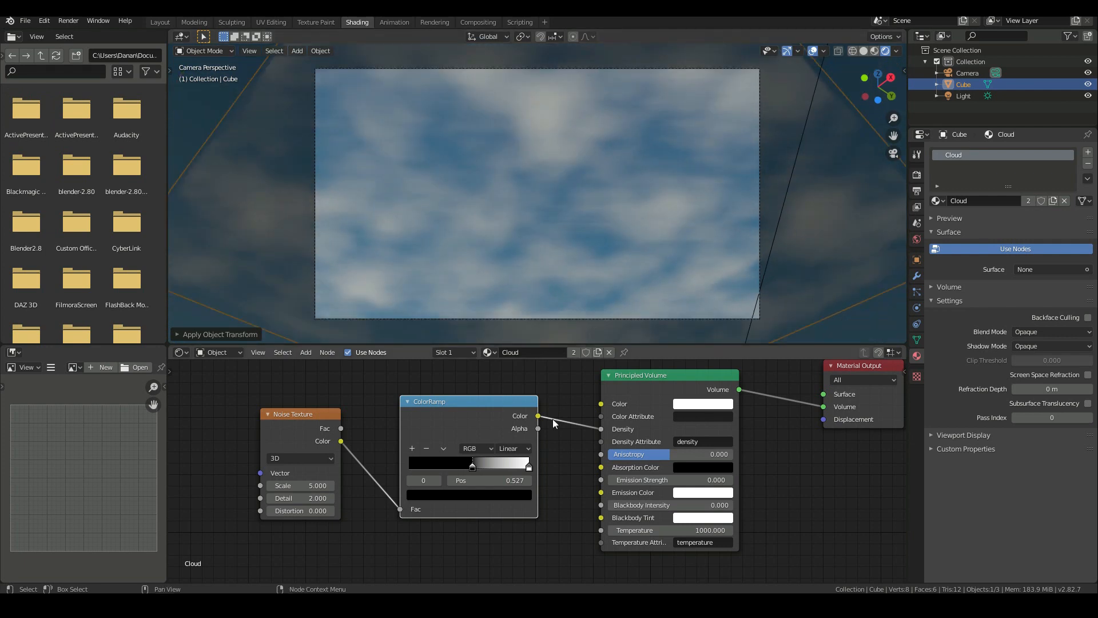
Tighten the ColorRamp's gradient by moving the black stop to 0.564 and the white stop to 0.805.
left_click_drag(527, 465, 512, 465)
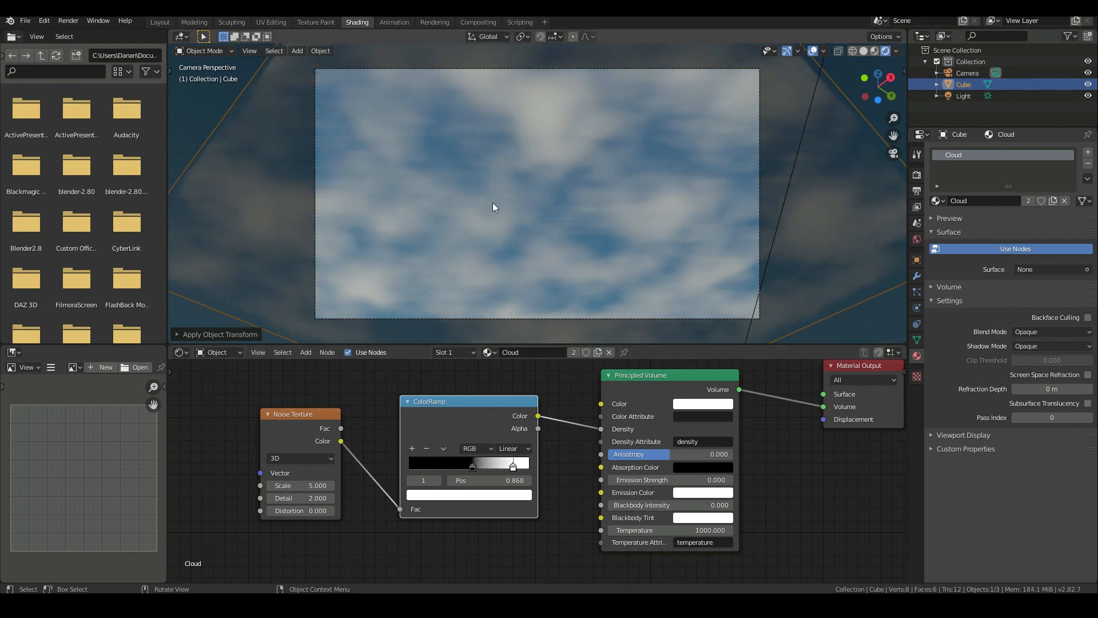
left_click(472, 467)
left_click_drag(472, 469, 473, 468)
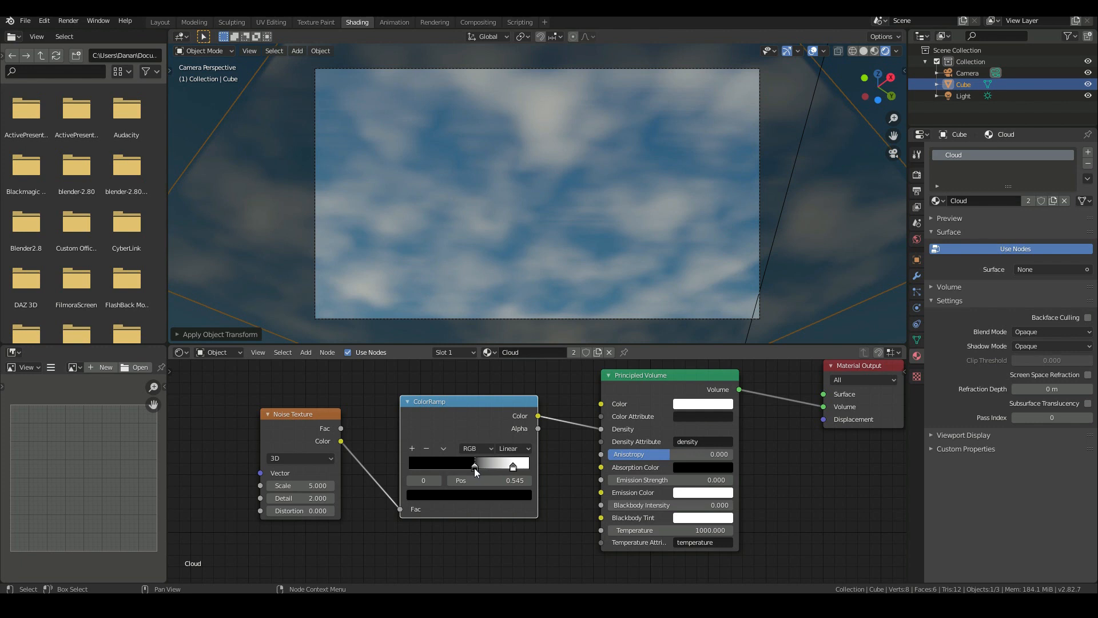
mouse_move(475, 468)
left_mouse_down()
mouse_move(490, 468)
mouse_move(456, 471)
mouse_move(478, 467)
left_mouse_up()
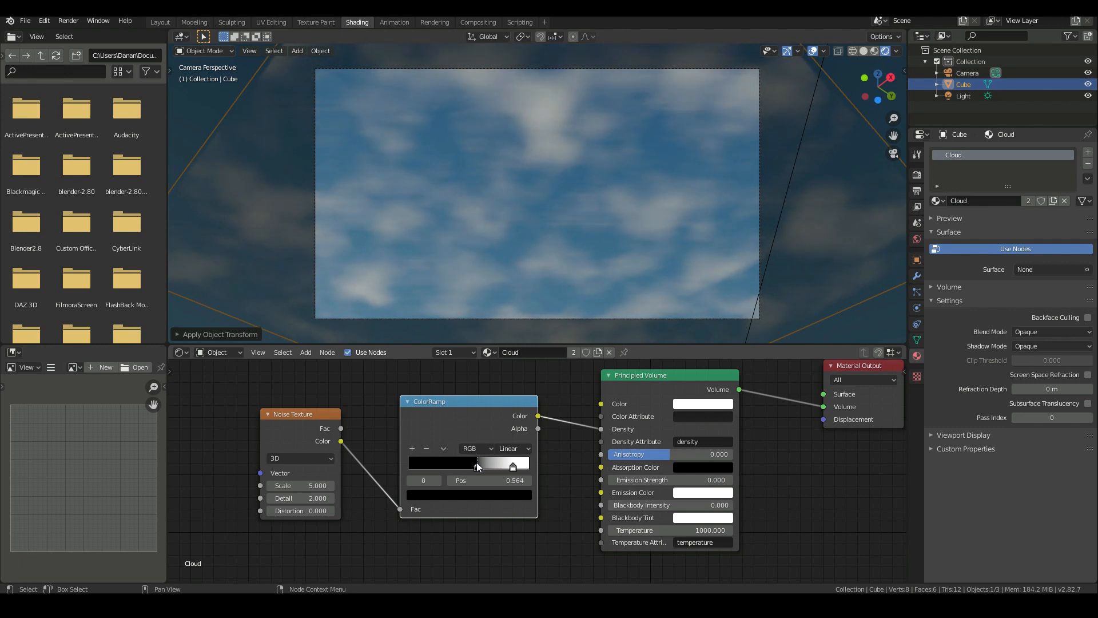
left_click_drag(513, 468, 507, 471)
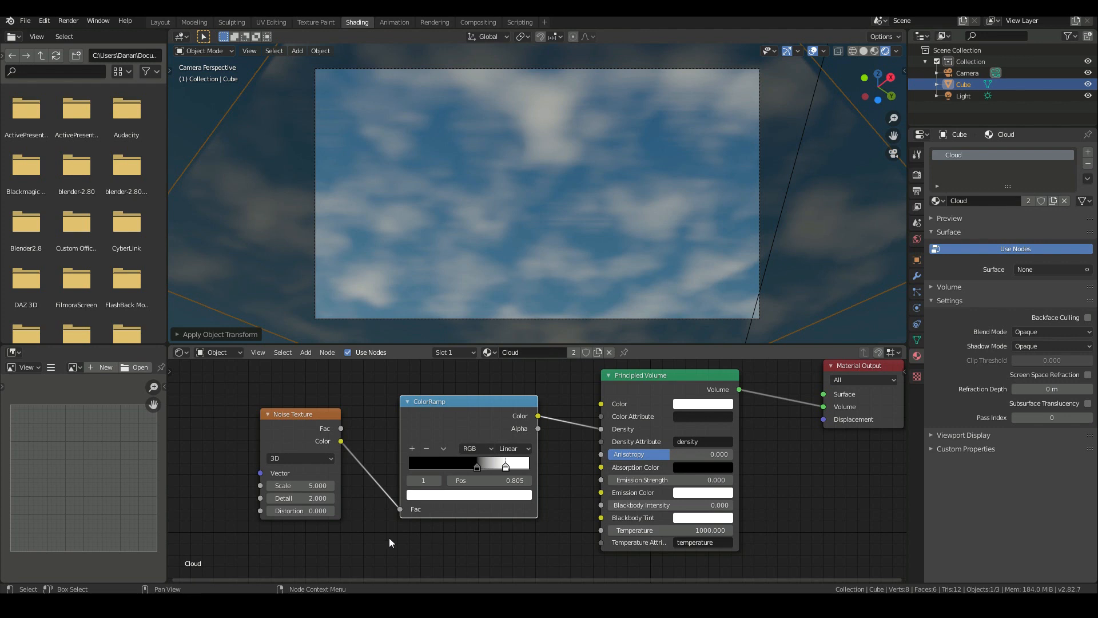
Add a Texture Coordinate node and a Mapping node in front of the Noise Texture in the Cloud material.
middle_click_drag(397, 540, 594, 514)
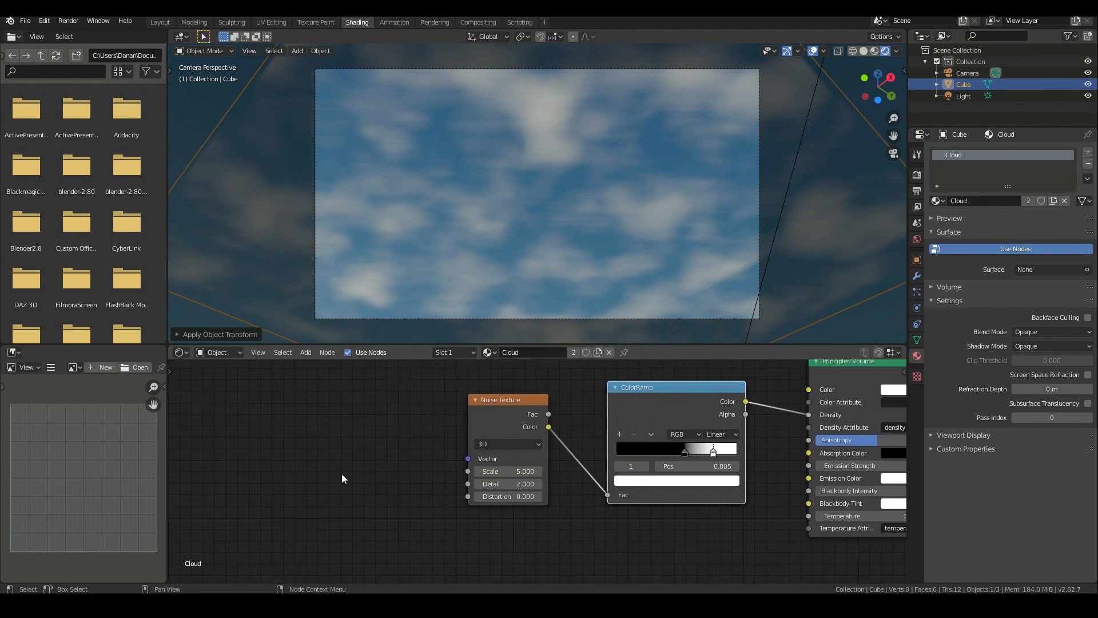
key("shift+a")
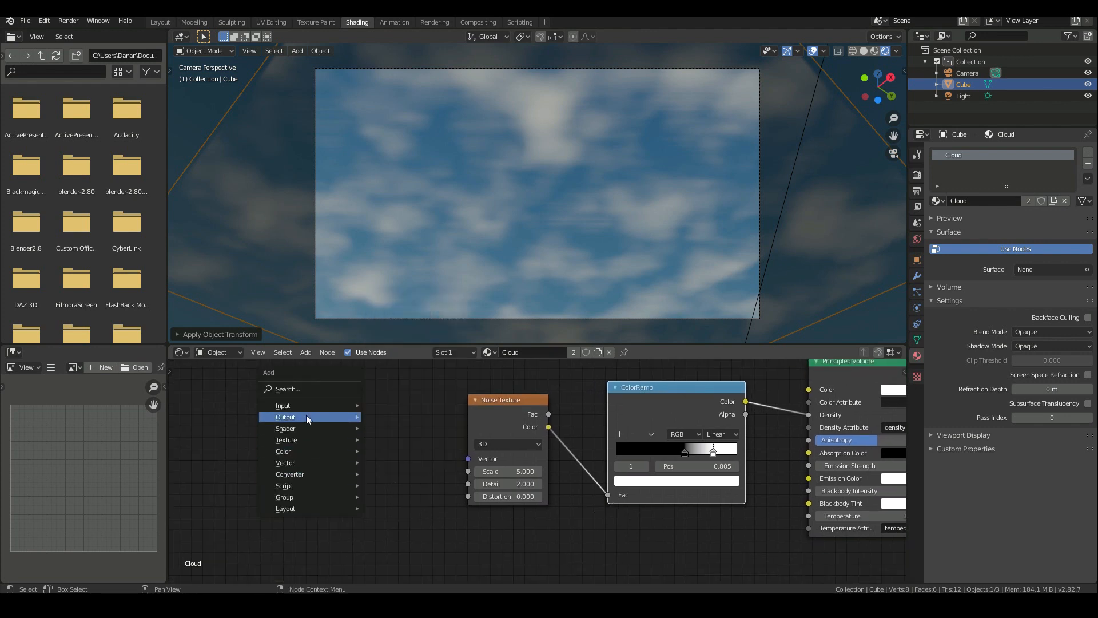
mouse_move(309, 405)
left_click(405, 342)
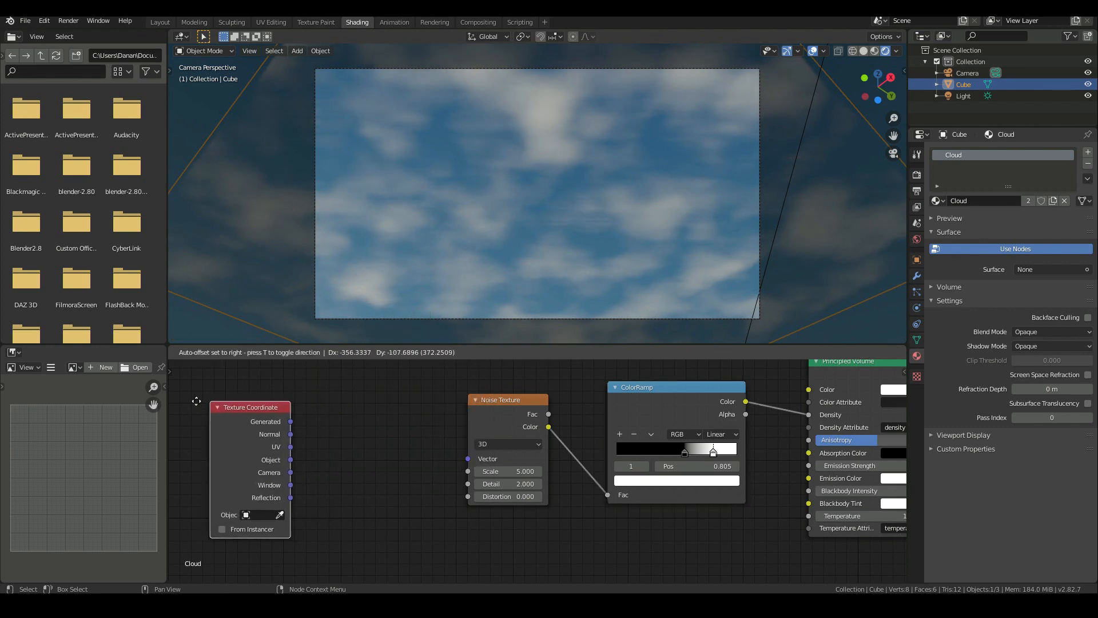
left_click(187, 413)
key("shift+a")
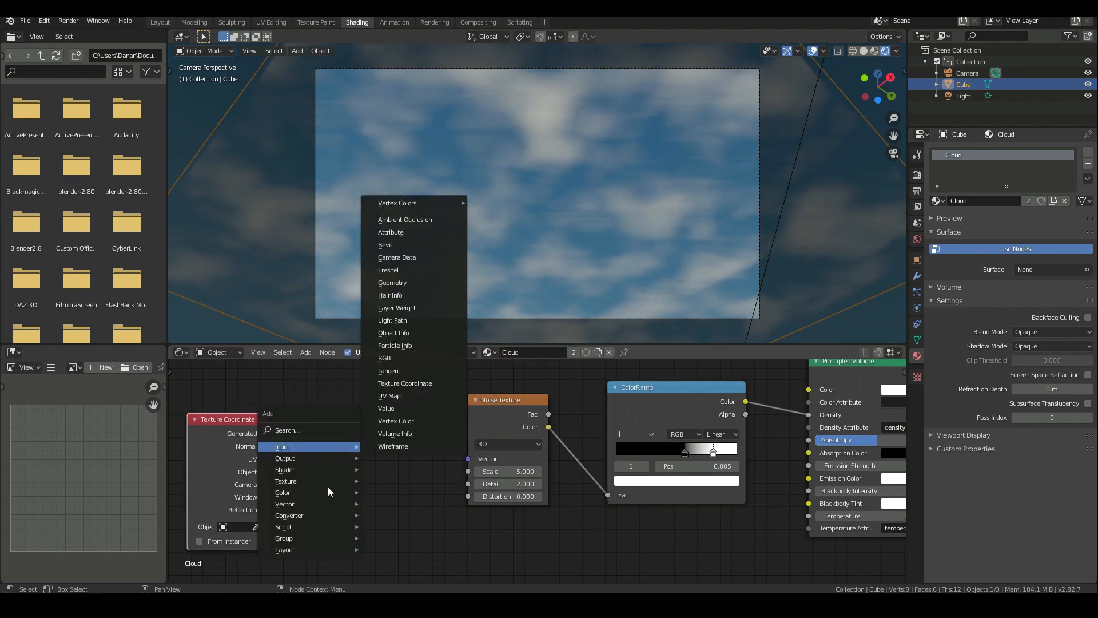
mouse_move(314, 517)
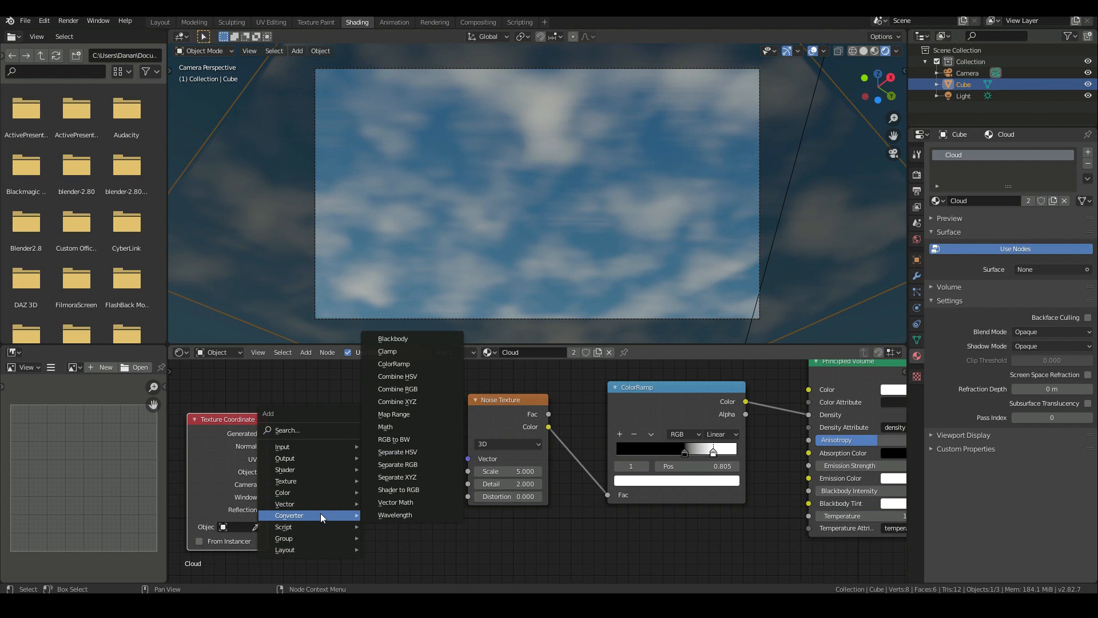
left_click(393, 441)
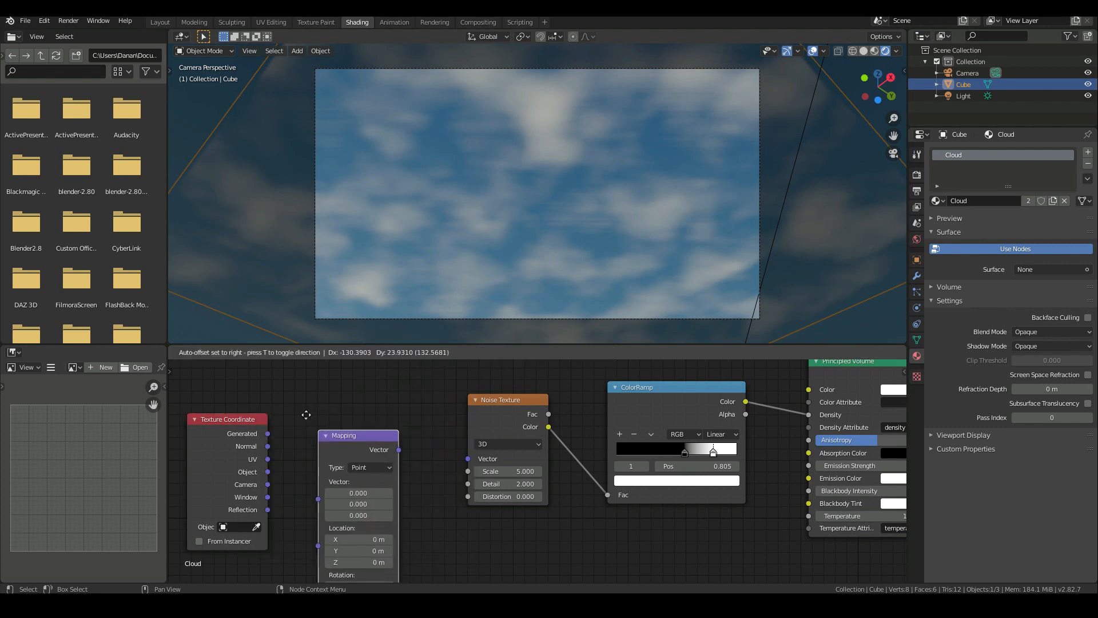
left_click(290, 389)
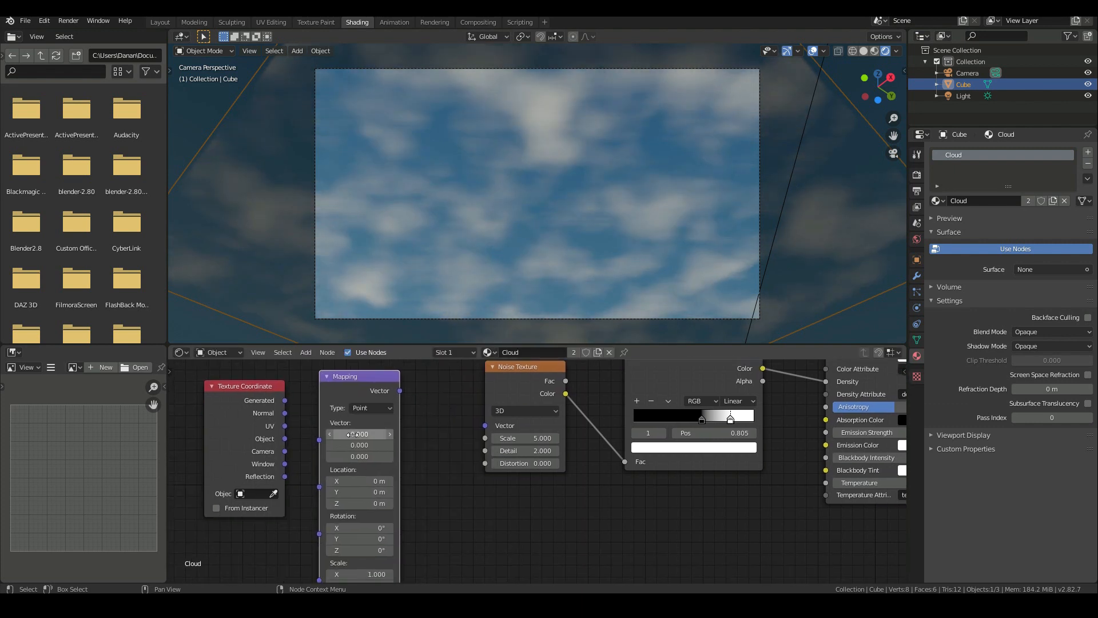
Connect the Texture Coordinate's Object output to the Mapping node's Vector, and the Mapping output to the Noise Texture's Vector.
left_click_drag(285, 438, 319, 440)
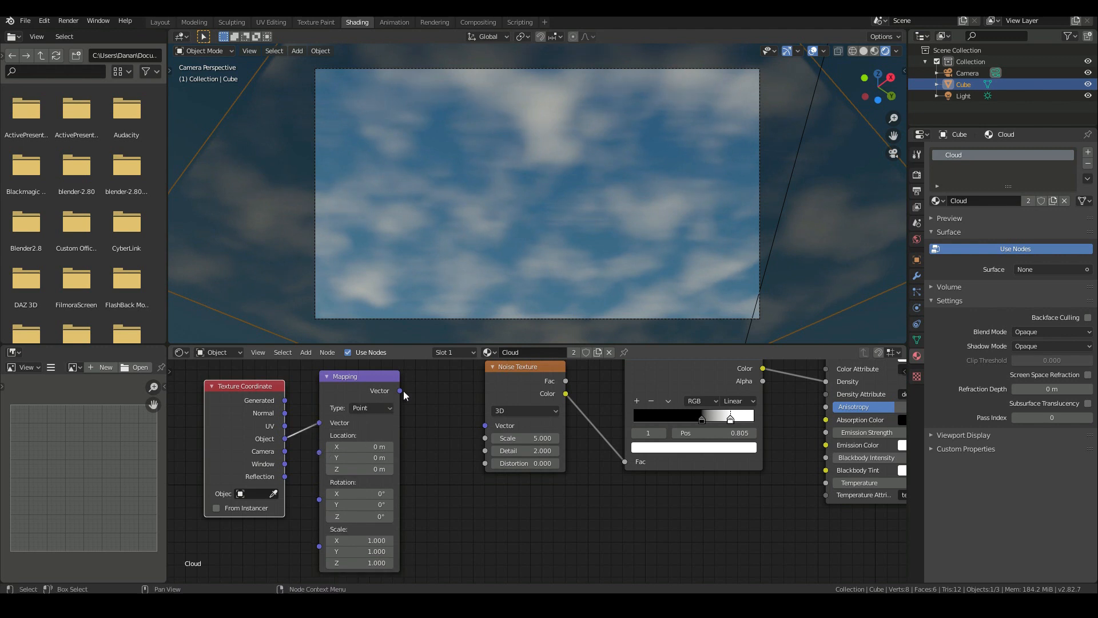
left_click_drag(400, 392, 483, 427)
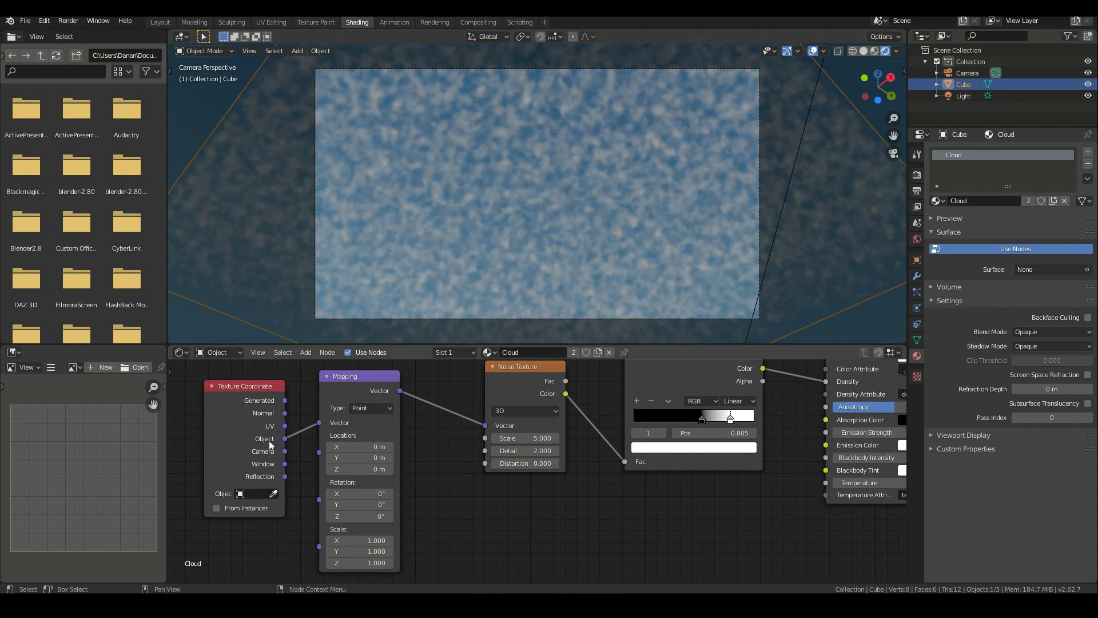
scroll(438, 153, "down", 3)
middle_click_drag(438, 153, 499, 157)
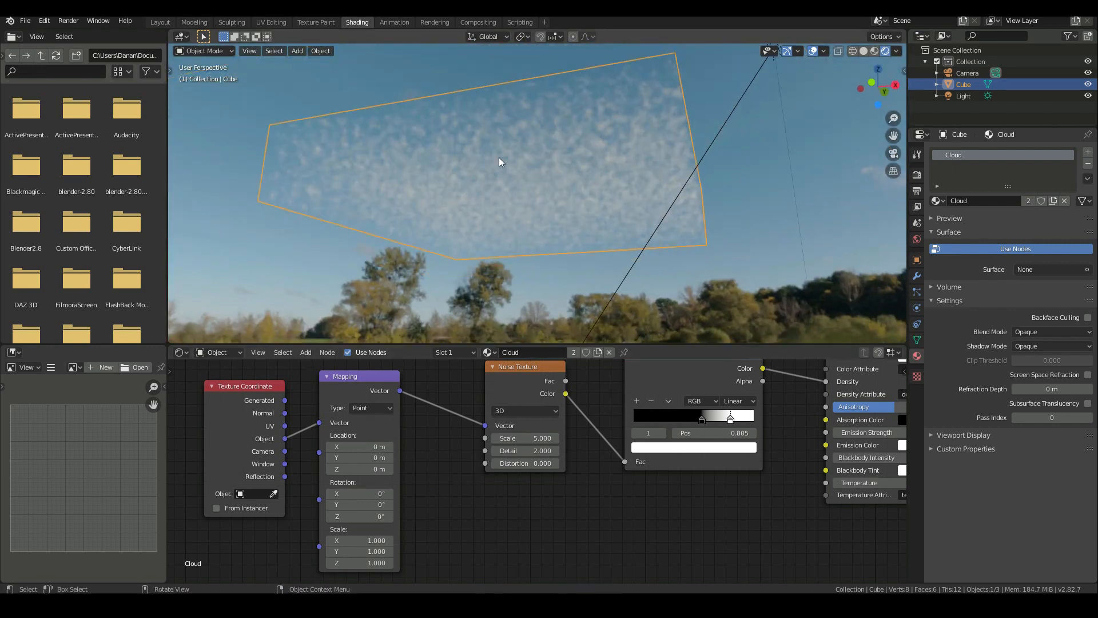
key("KP_0")
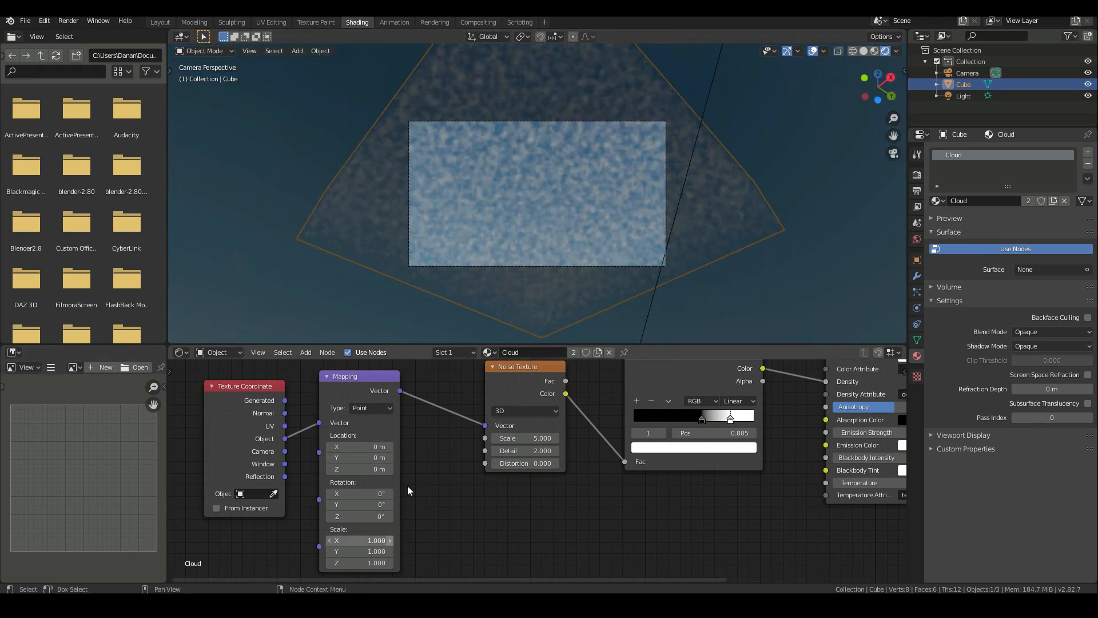
scroll(459, 239, "up", 5)
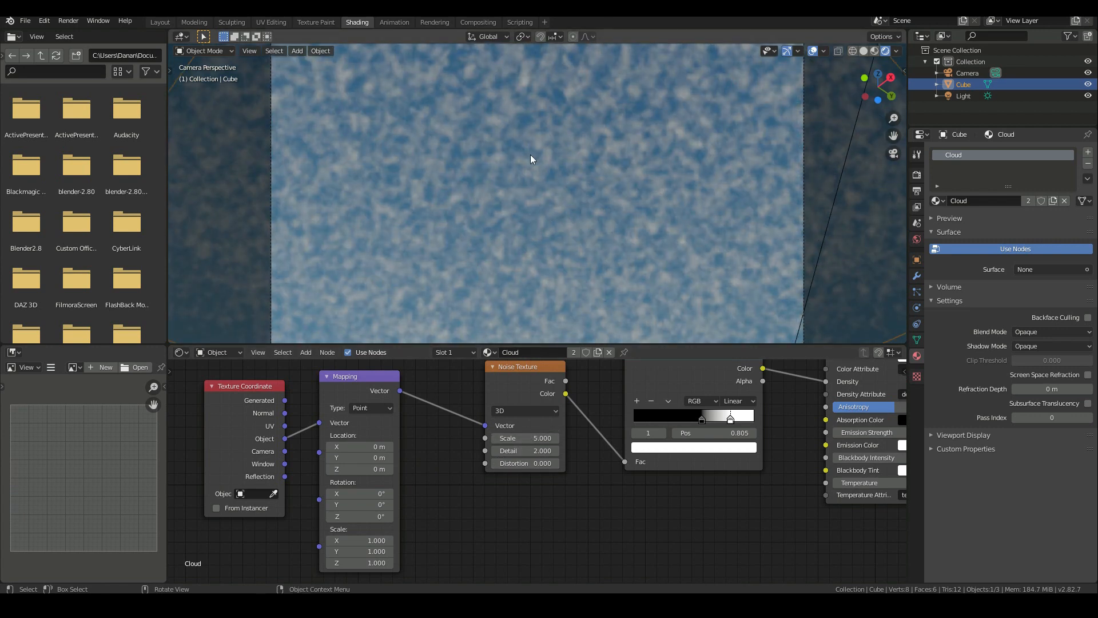
Set the Noise Texture's Scale to 1 and check the cloud size in the camera view.
left_click(538, 438)
type("1")
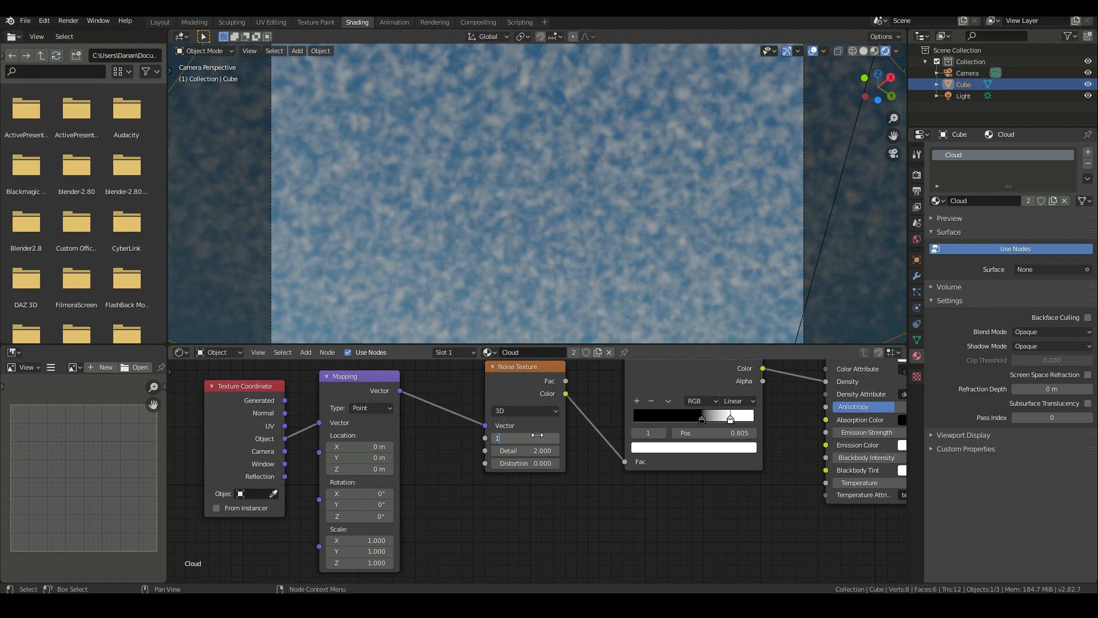
key("Return")
scroll(547, 264, "down", 4)
scroll(547, 264, "up", 3)
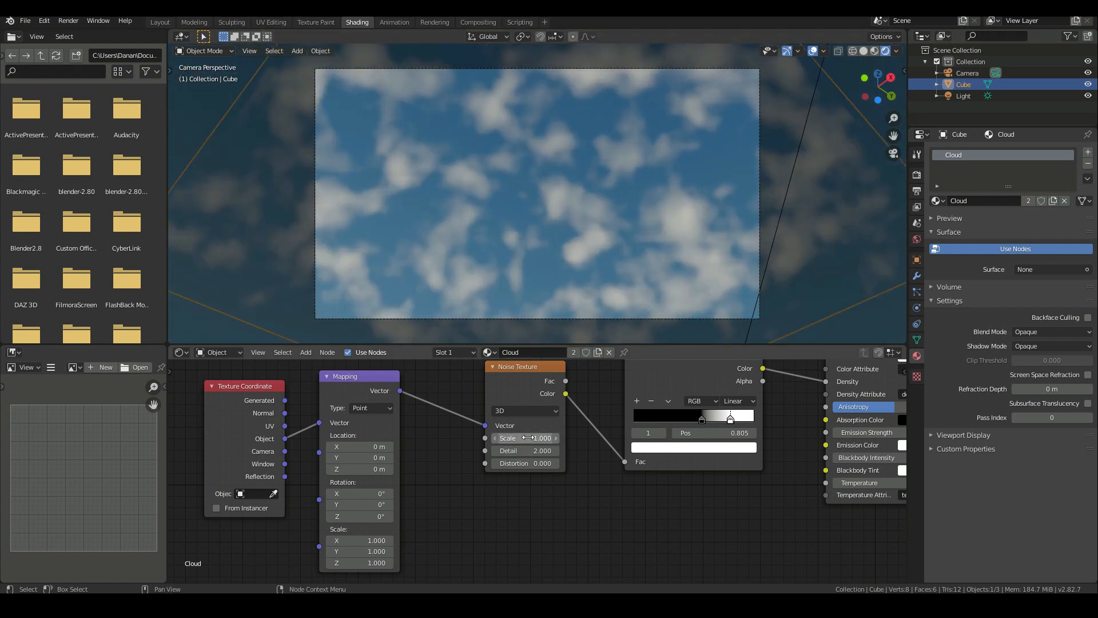
Try a Noise Texture Scale of 0.5 and inspect the clouds from another angle.
left_click(528, 438)
type("0.0")
key("BackSpace")
type("5")
key("Return")
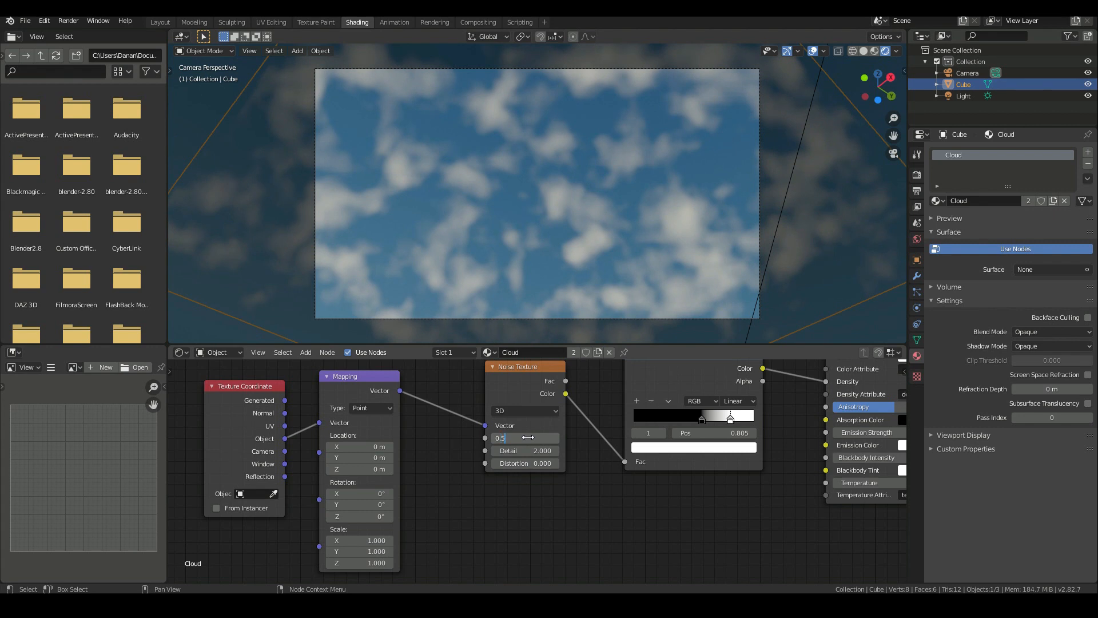
middle_click_drag(404, 119, 444, 189)
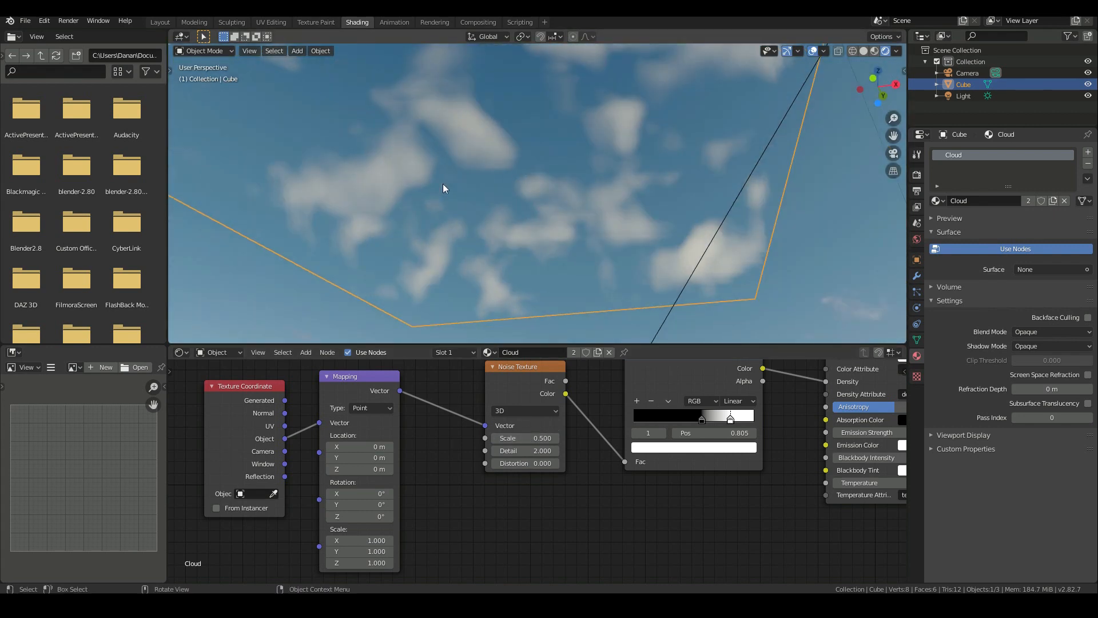
Set the Noise Texture's Scale to 0.8 and check the clouds in the camera view.
key("KP_0")
left_click(533, 435)
type("0.8")
key("Return")
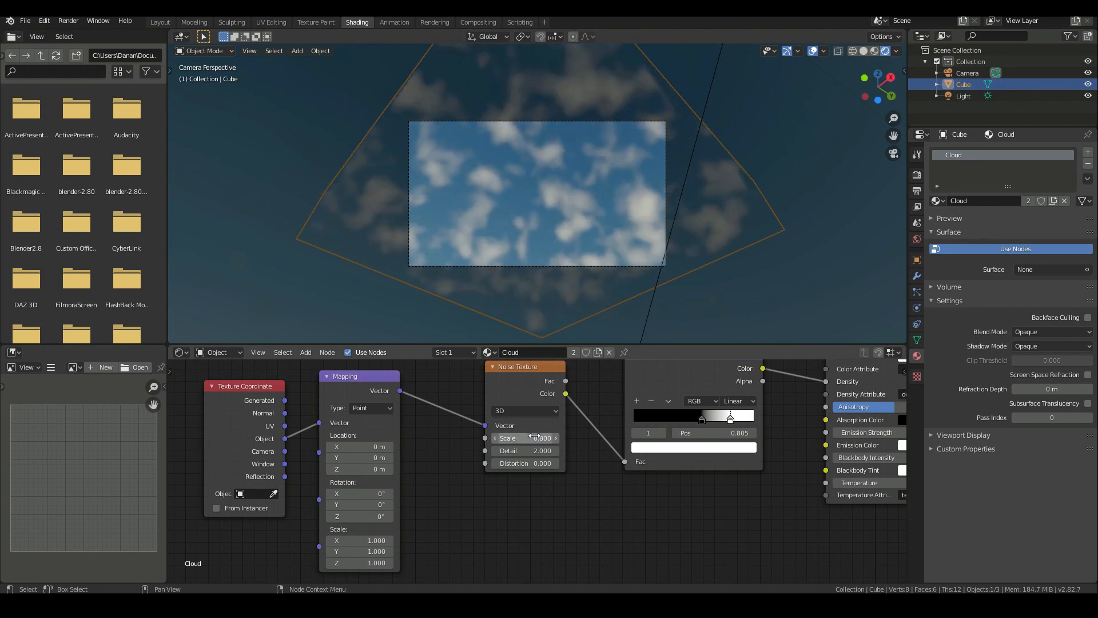
scroll(483, 229, "up", 3)
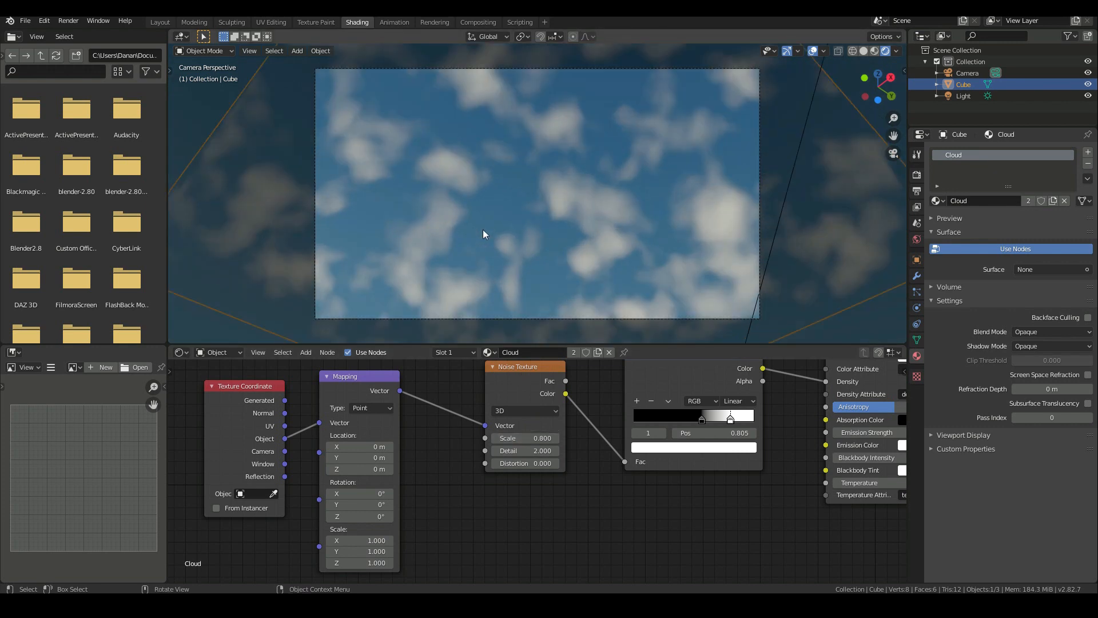
middle_click_drag(482, 229, 452, 174)
key("KP_0")
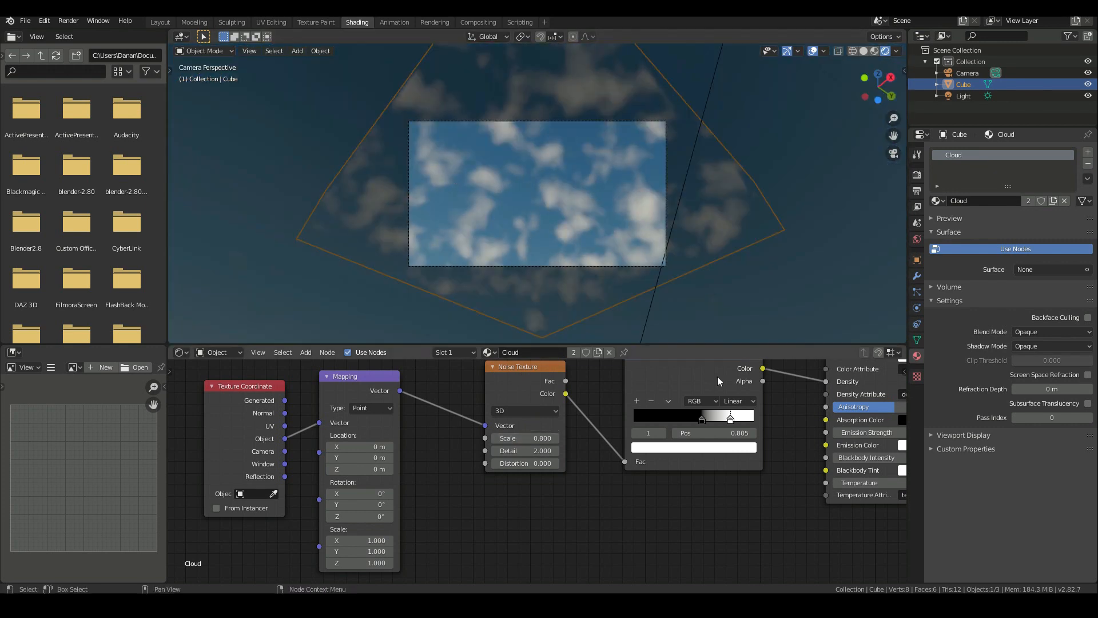
Fine-tune the cloud coverage by moving the ColorRamp's black stop to 0.545.
left_click_drag(703, 420, 699, 420)
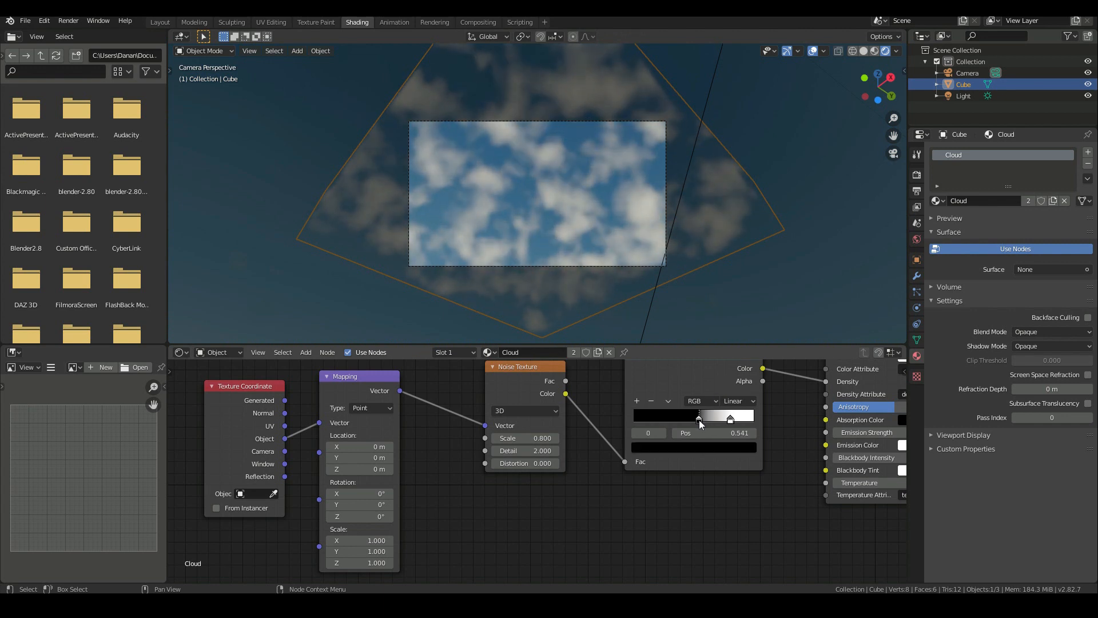
scroll(459, 209, "up", 3)
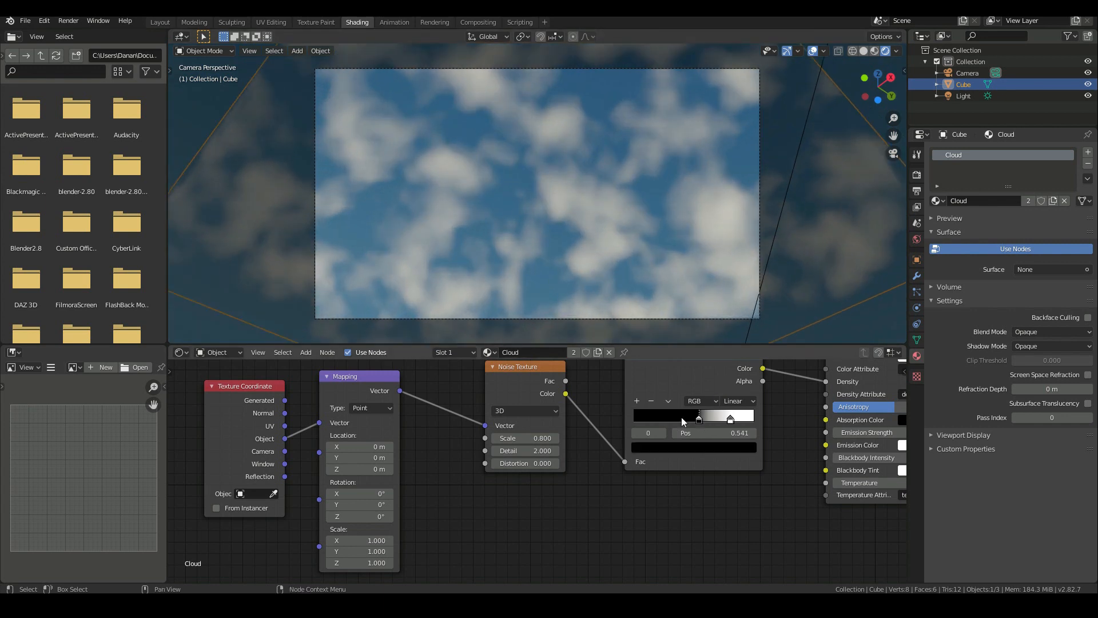
left_click_drag(698, 420, 700, 420)
scroll(440, 191, "up", 2)
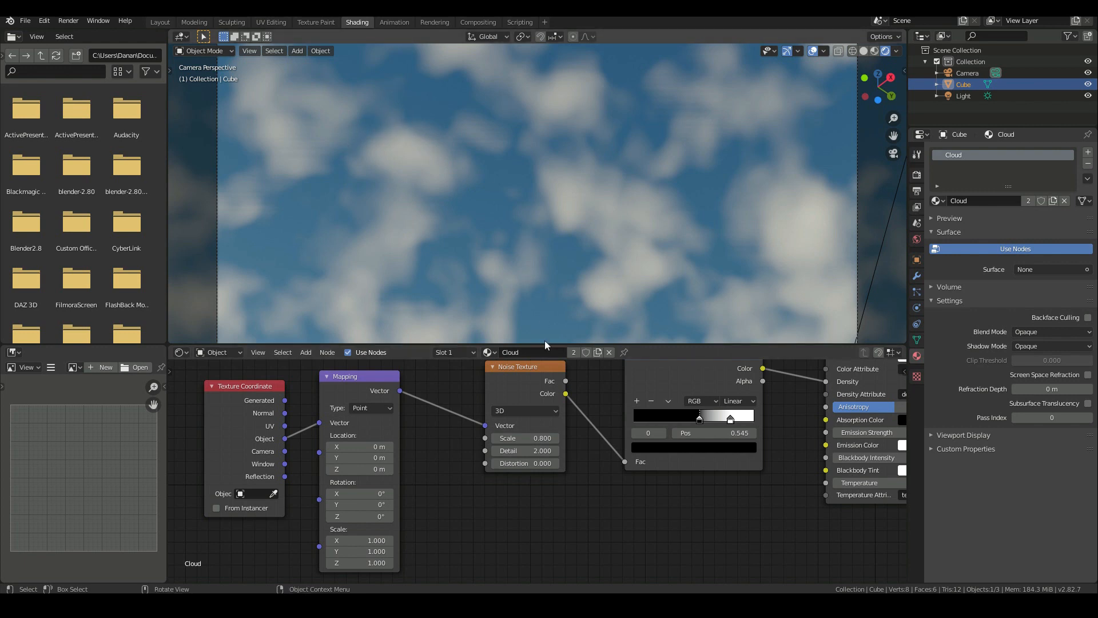
Set the Noise Texture's Detail to 10 and check the clouds in the camera view.
left_click(534, 447)
type("10")
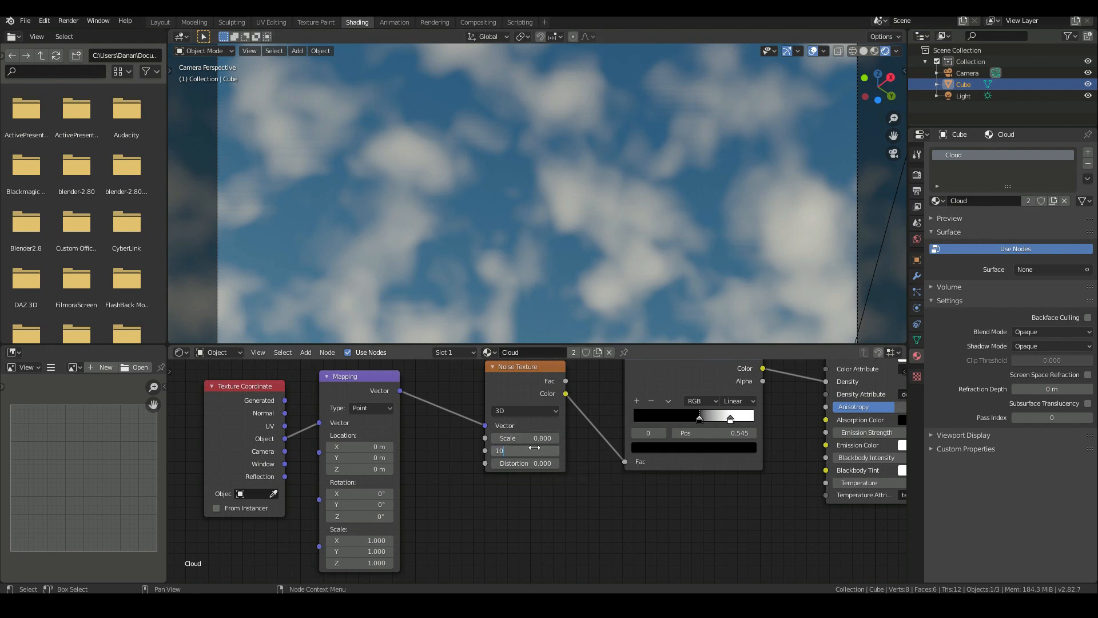
key("Return")
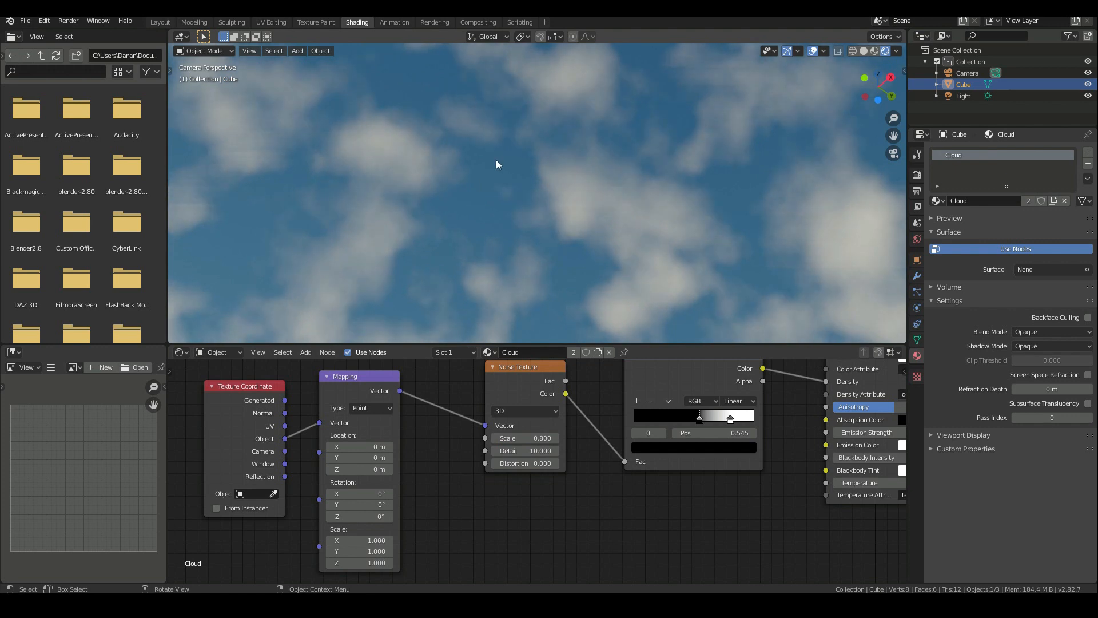
scroll(496, 160, "down", 4)
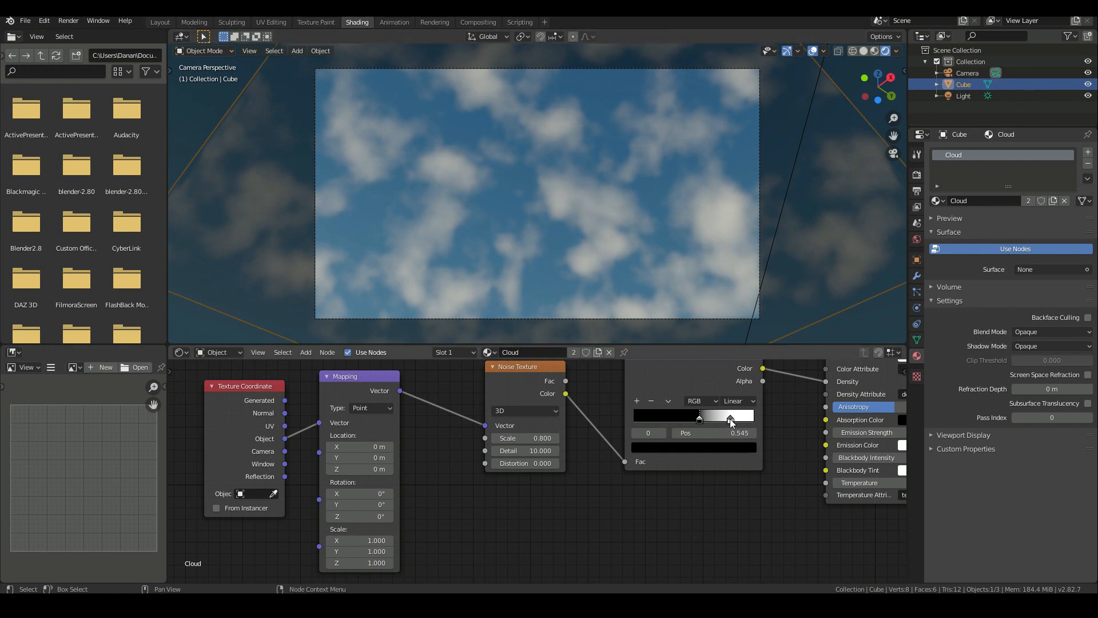
Select the ColorRamp's white stop and raise its color Value to 2.
scroll(726, 417, "down", 2)
scroll(704, 428, "up", 1)
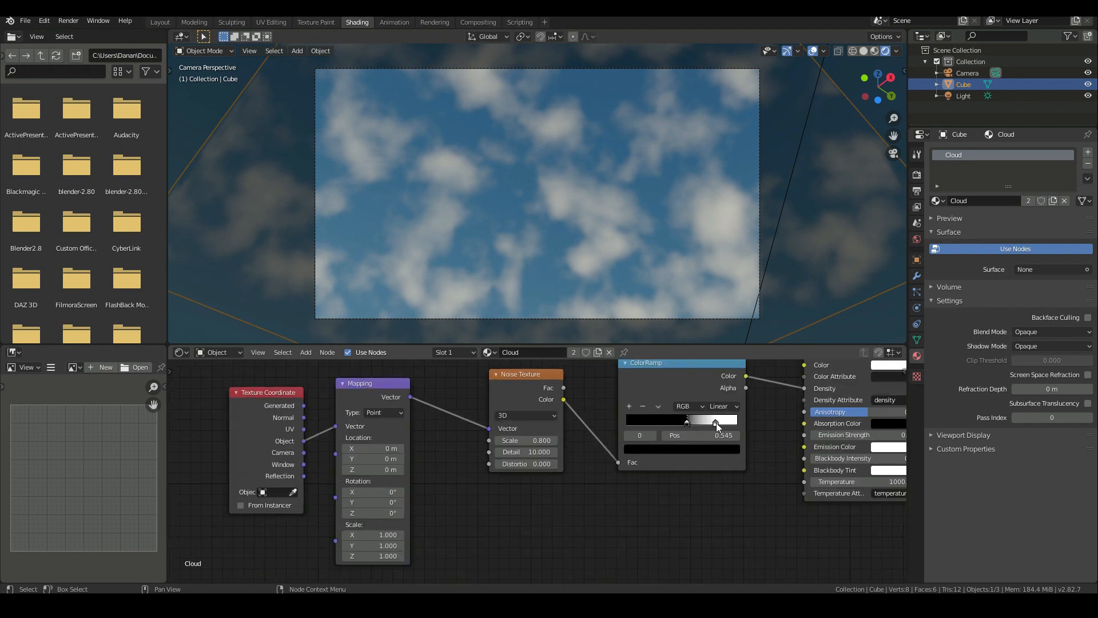
left_click(716, 424)
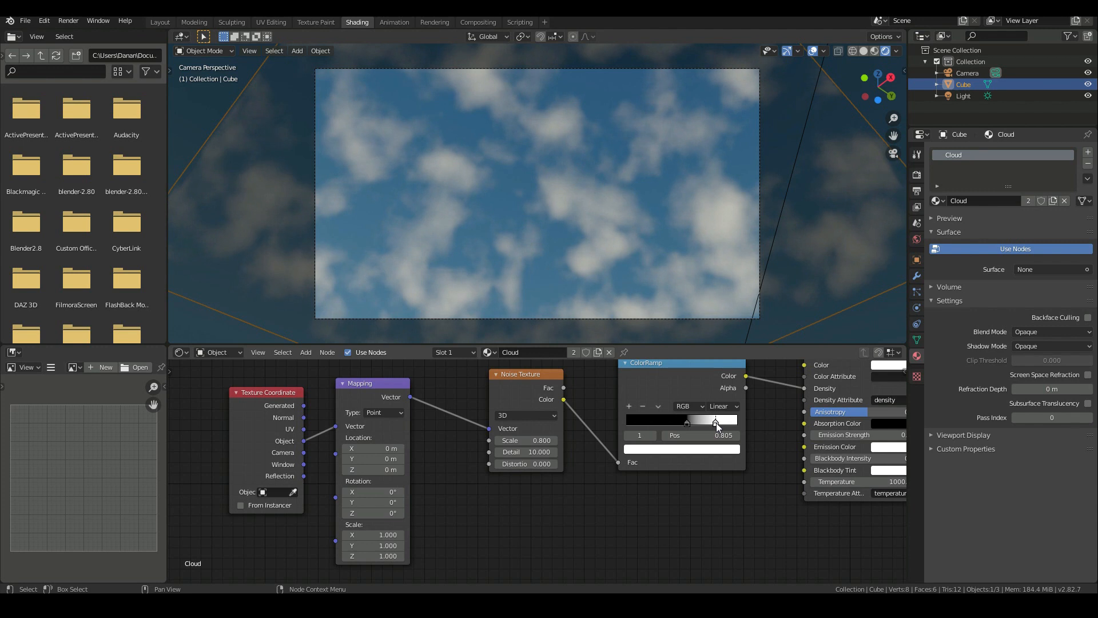
left_click(701, 449)
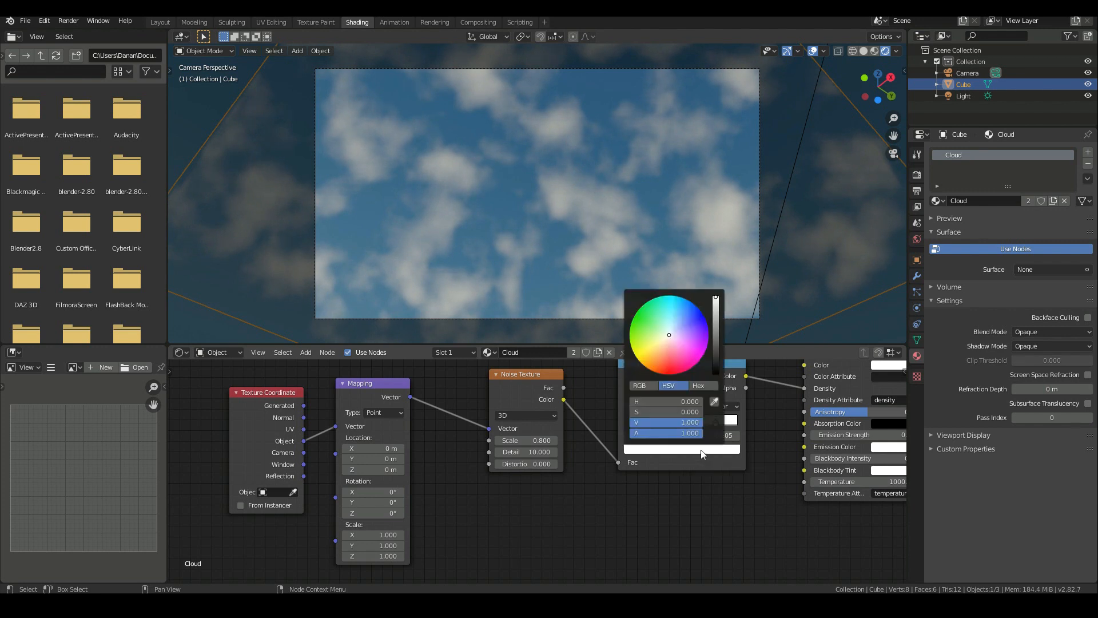
left_click(688, 424)
type("2")
key("Return")
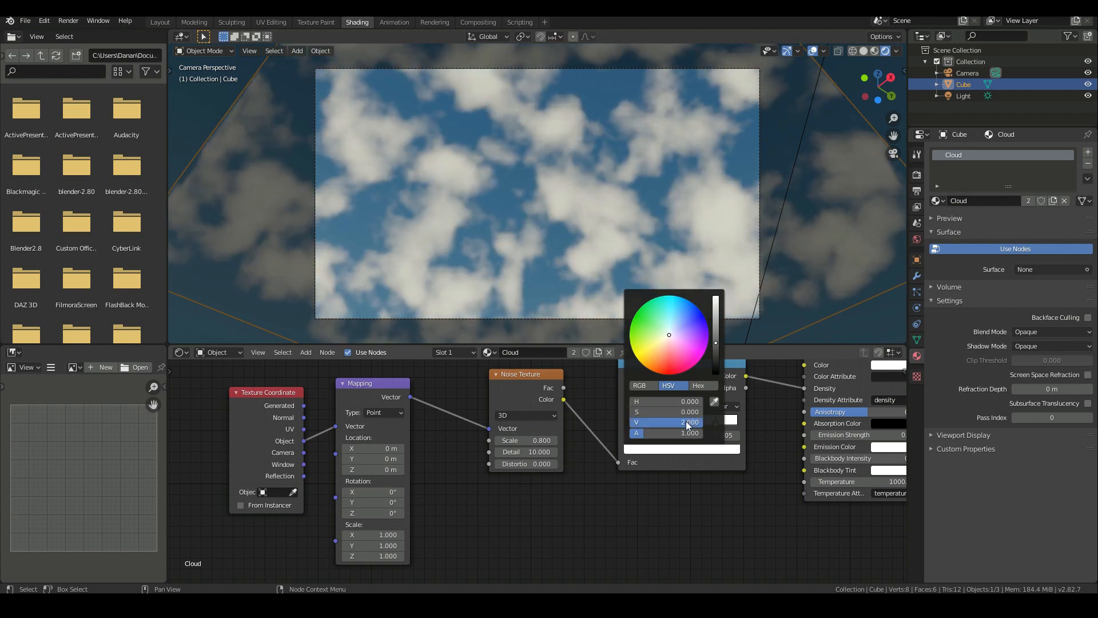
Increase the white stop's color Value to 3 and inspect the denser clouds from another angle and through the camera.
left_click(687, 423)
type("3")
key("Return")
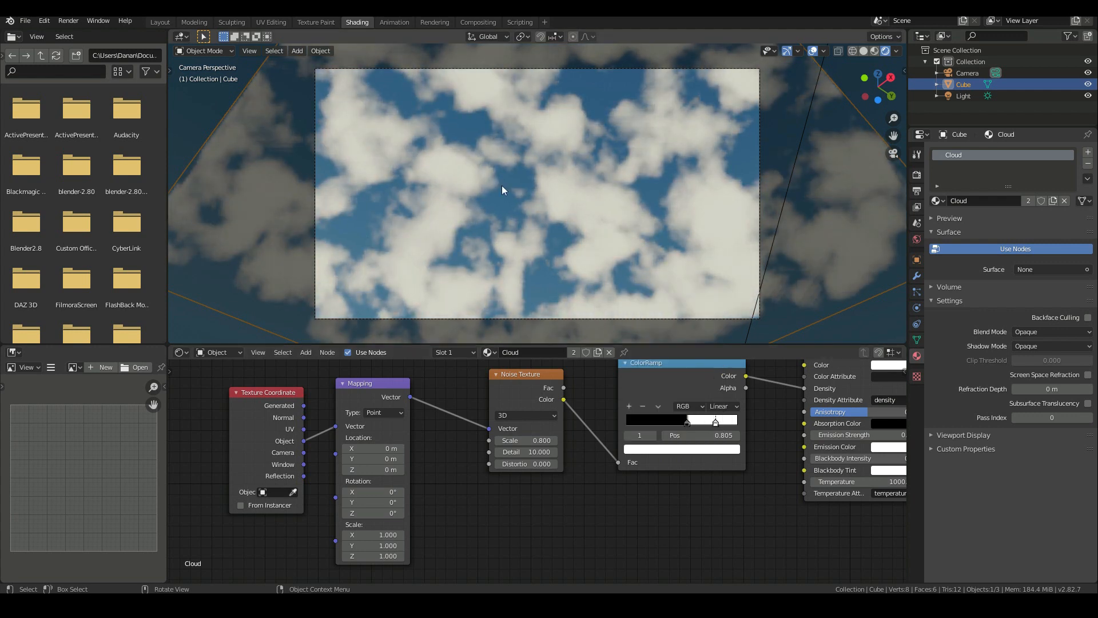
middle_click_drag(377, 207, 422, 245)
mouse_move(526, 155)
middle_mouse_down()
mouse_move(526, 229)
mouse_move(521, 170)
middle_mouse_up()
key("KP_0")
Enable Volumetric Shadows in the Eevee render settings and inspect the shaded clouds up close and from outside the camera.
left_click(918, 181)
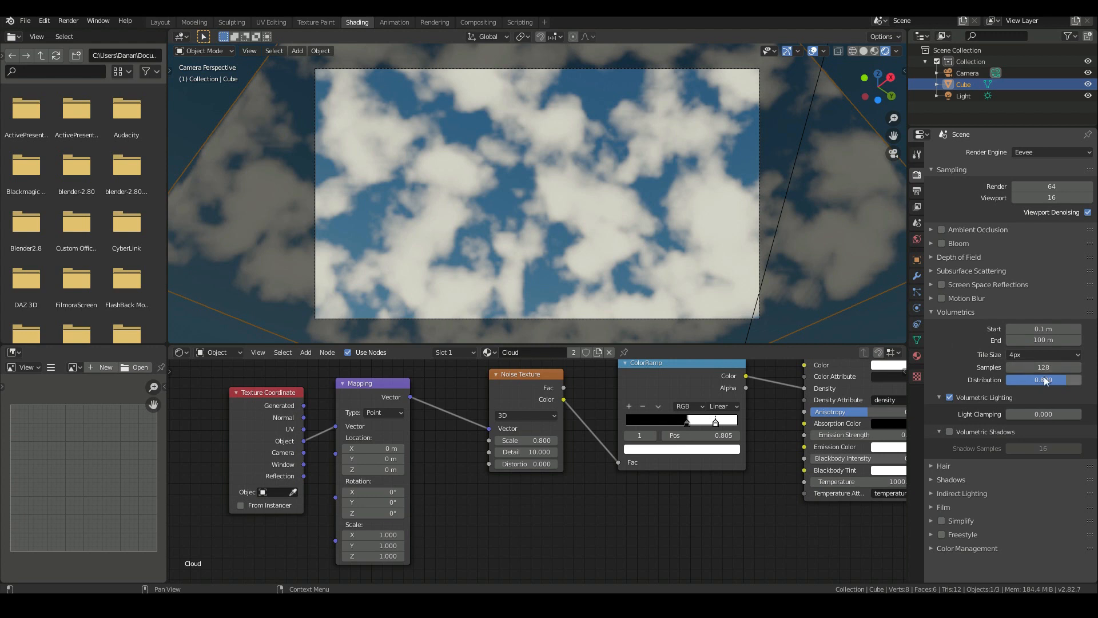
left_click(950, 432)
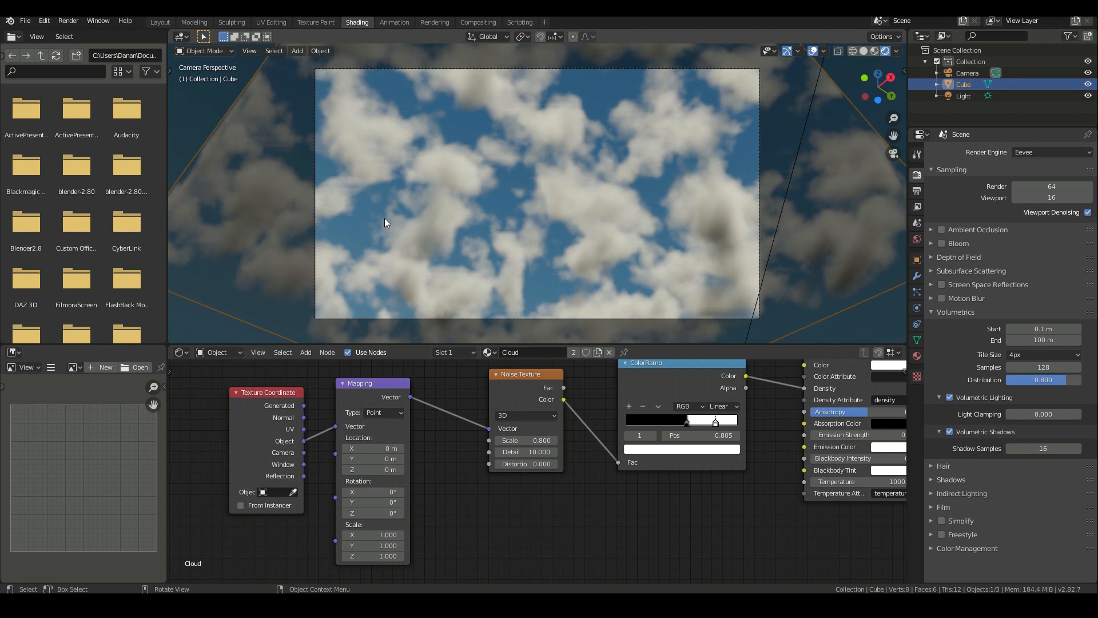
scroll(385, 219, "up", 3)
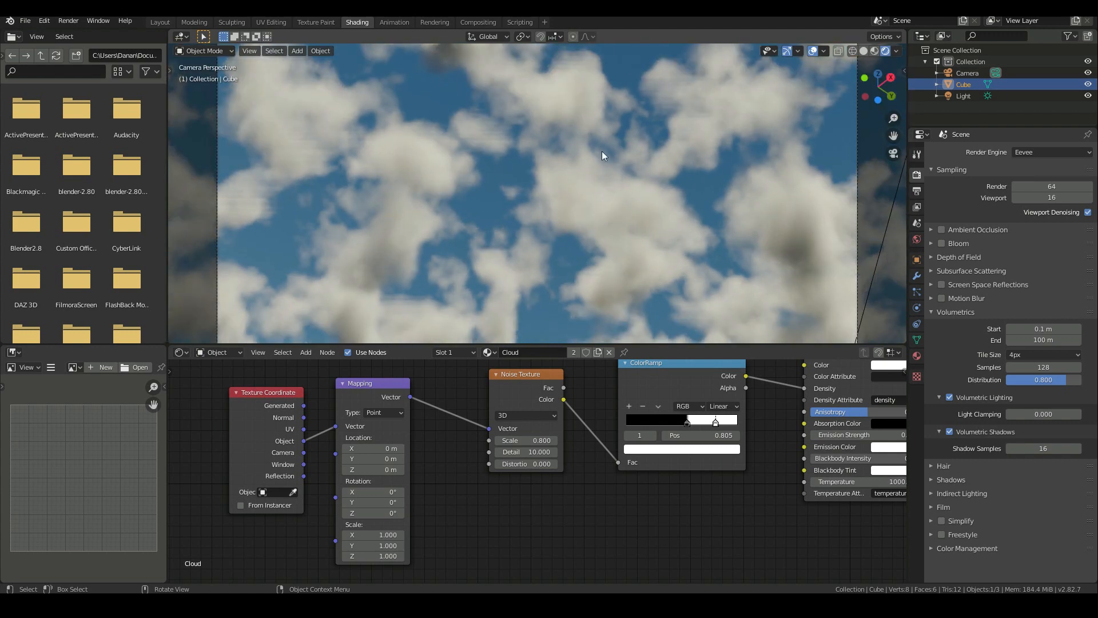
scroll(585, 170, "down", 1)
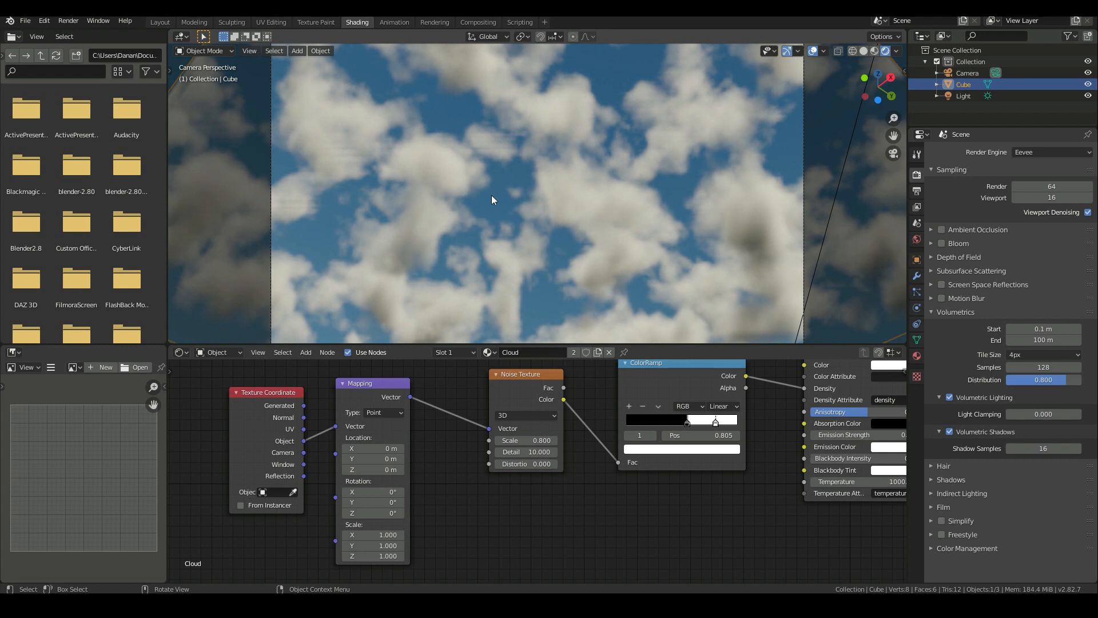
scroll(493, 198, "down", 3)
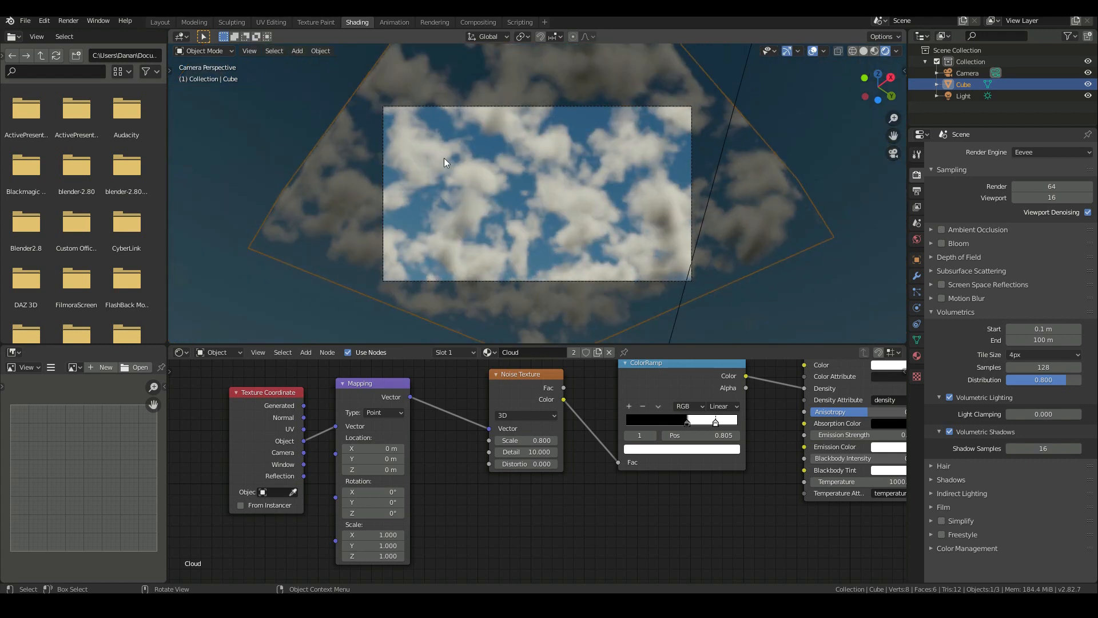
middle_click_drag(444, 162, 470, 215)
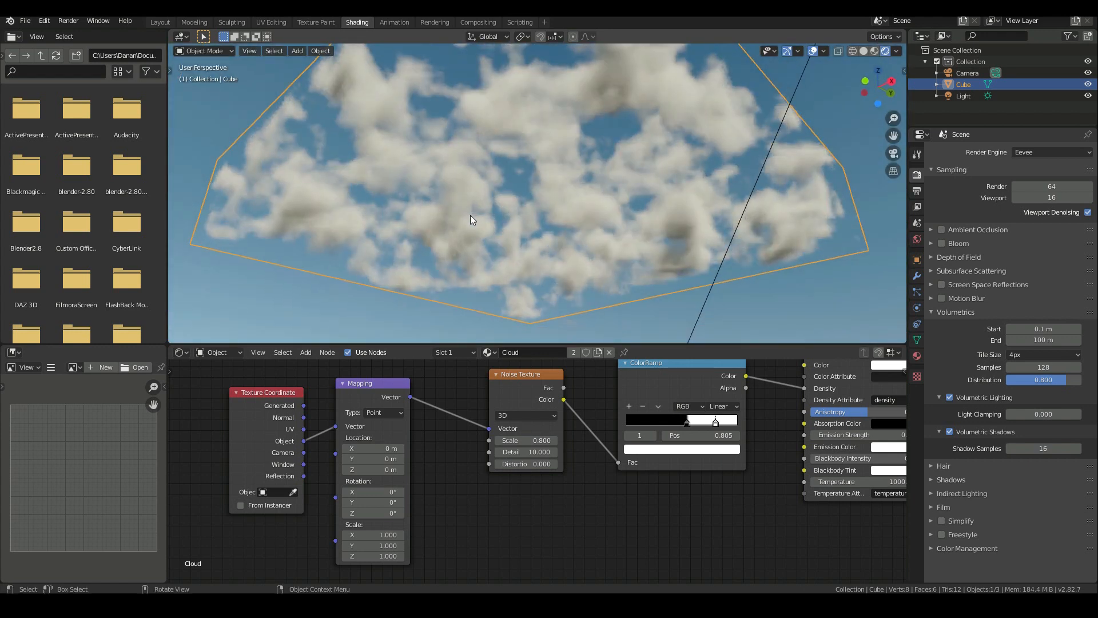
scroll(470, 215, "down", 4)
Move the Texture Coordinate, Mapping, Noise Texture and ColorRamp nodes away from the Principled Volume and disconnect its Density input.
scroll(582, 452, "down", 3)
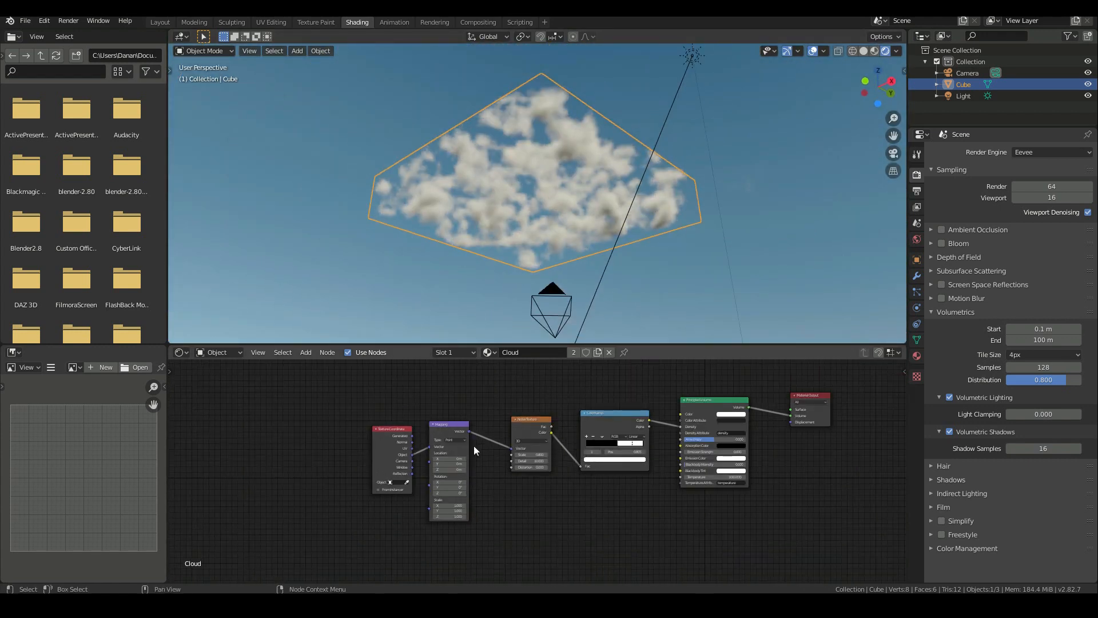
left_click_drag(372, 391, 647, 480)
key("g")
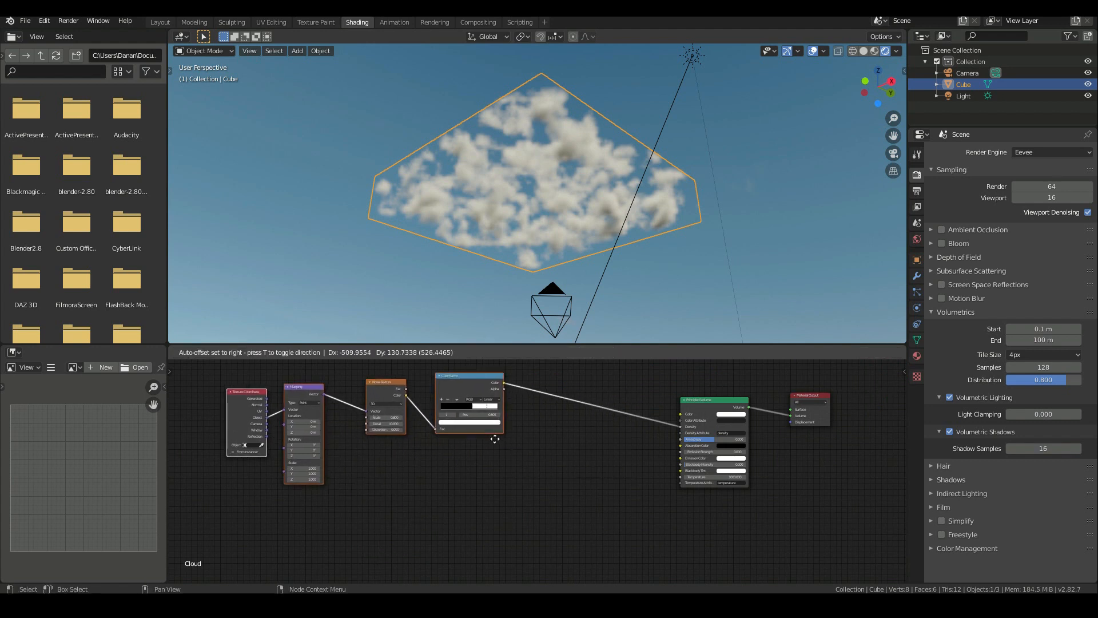
left_click(492, 434)
left_click(652, 429)
left_click_drag(680, 426, 612, 419)
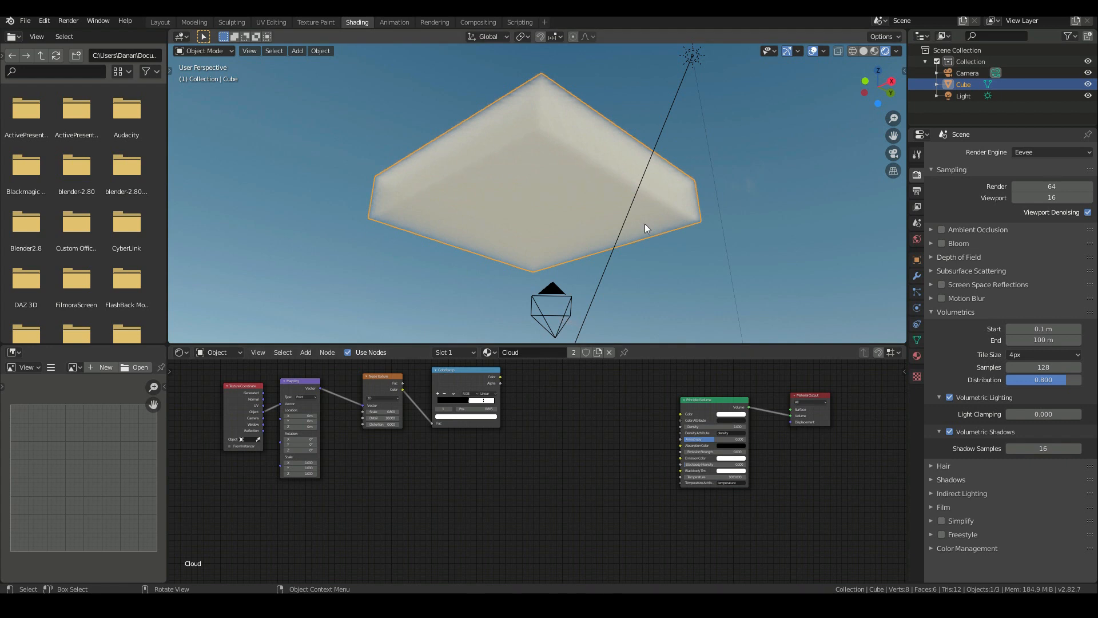
Add a Voronoi Texture node below the Noise Texture.
middle_click_drag(416, 512, 465, 507)
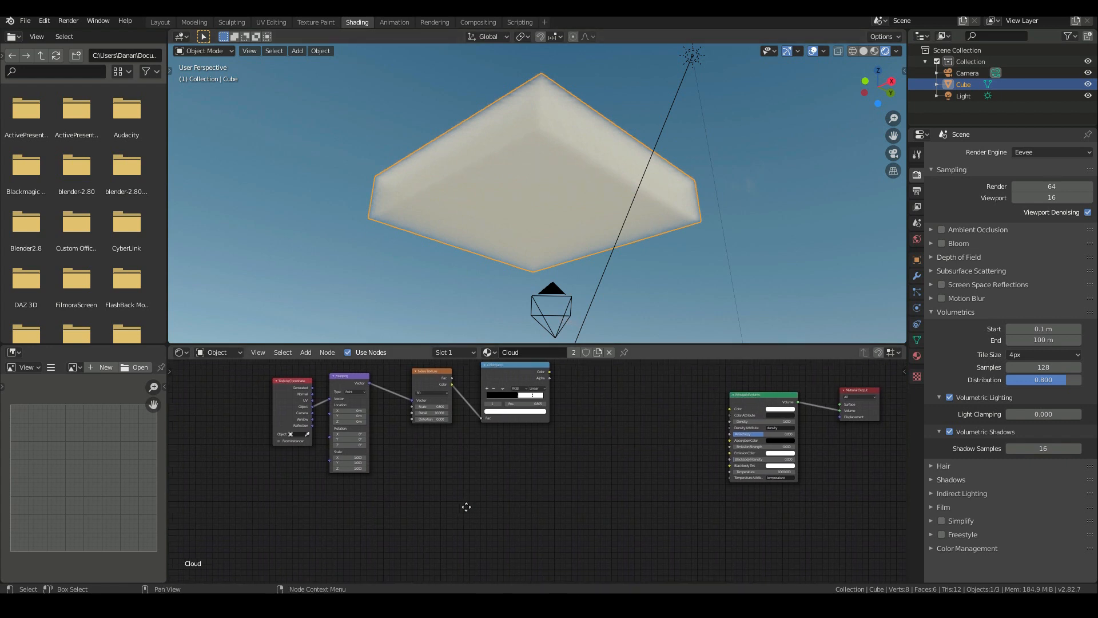
key("shift+a")
mouse_move(467, 508)
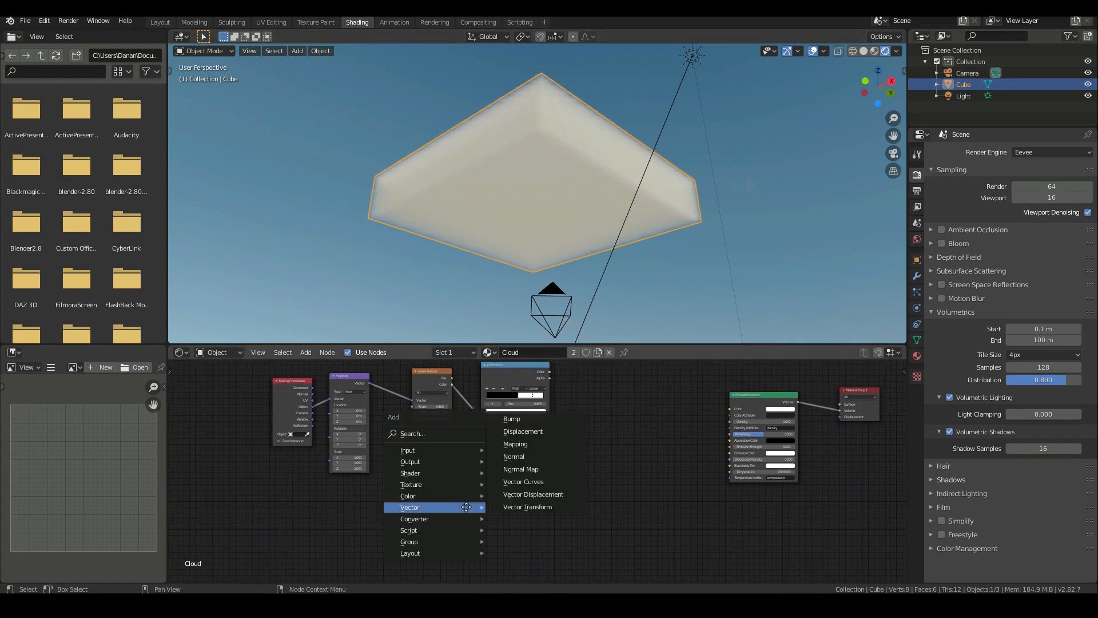
mouse_move(446, 474)
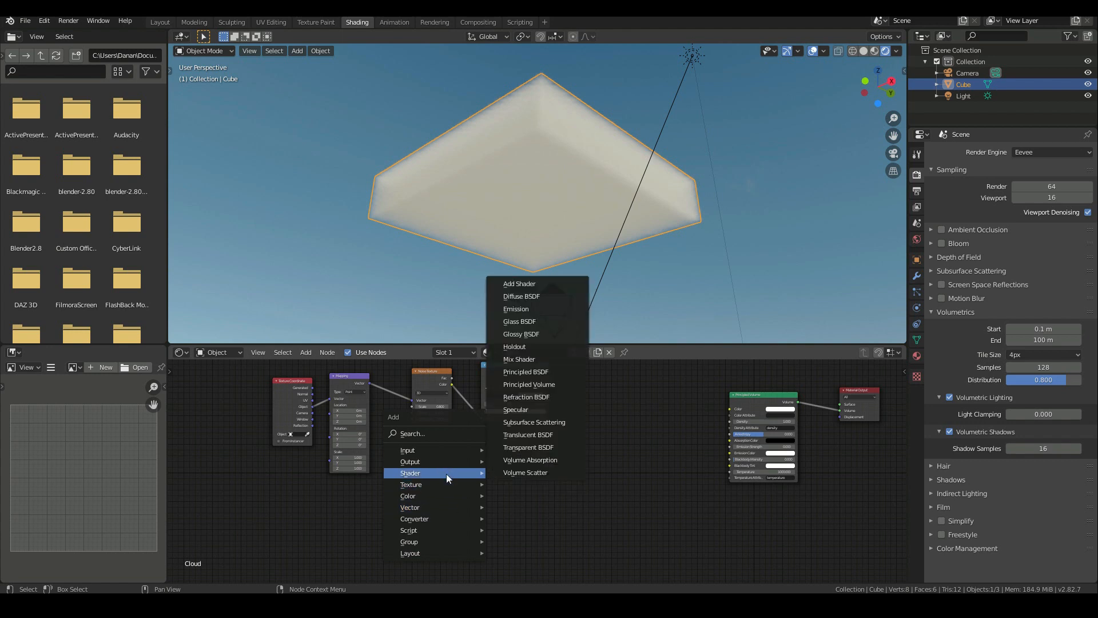
mouse_move(427, 519)
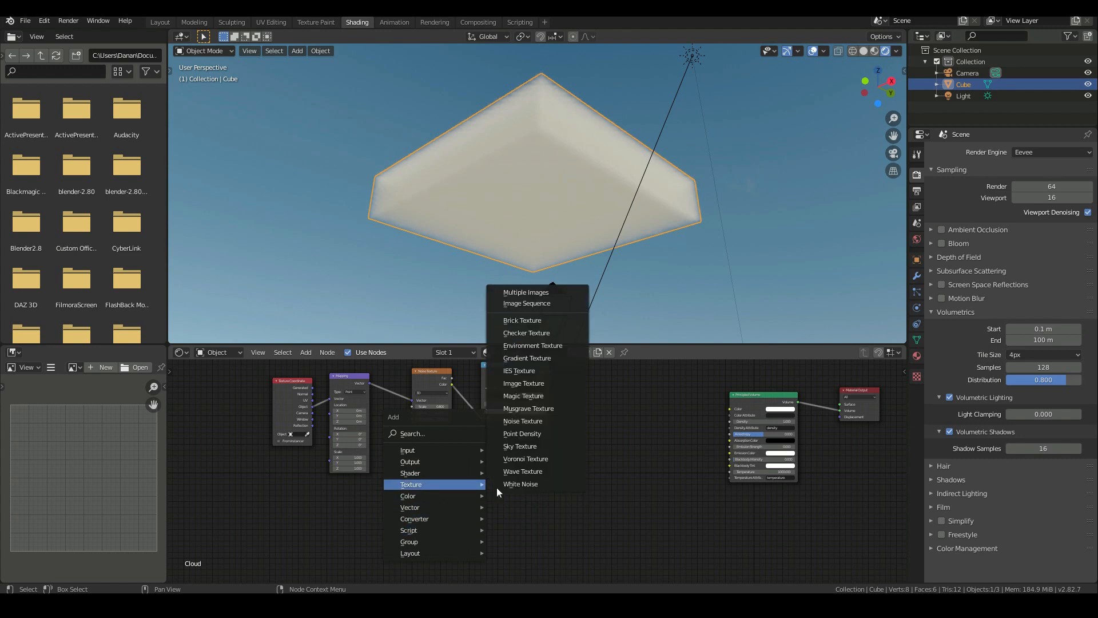
left_click(513, 458)
left_click(425, 488)
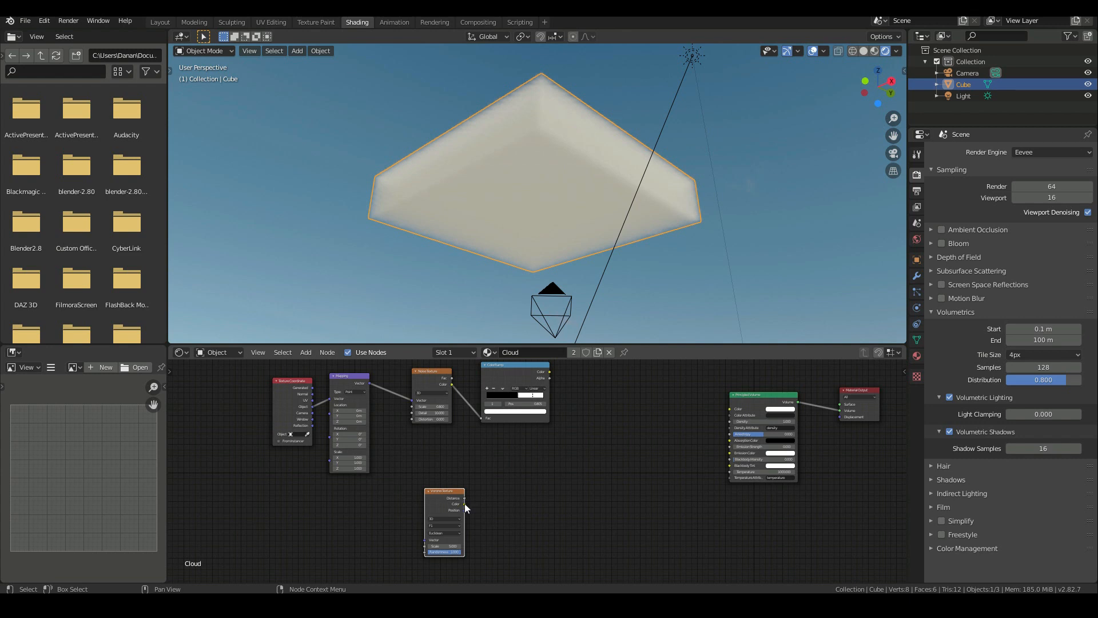
Connect the Voronoi Texture's Color to the Principled Volume's Density and insert a duplicate of the ColorRamp into that link.
left_click(504, 373)
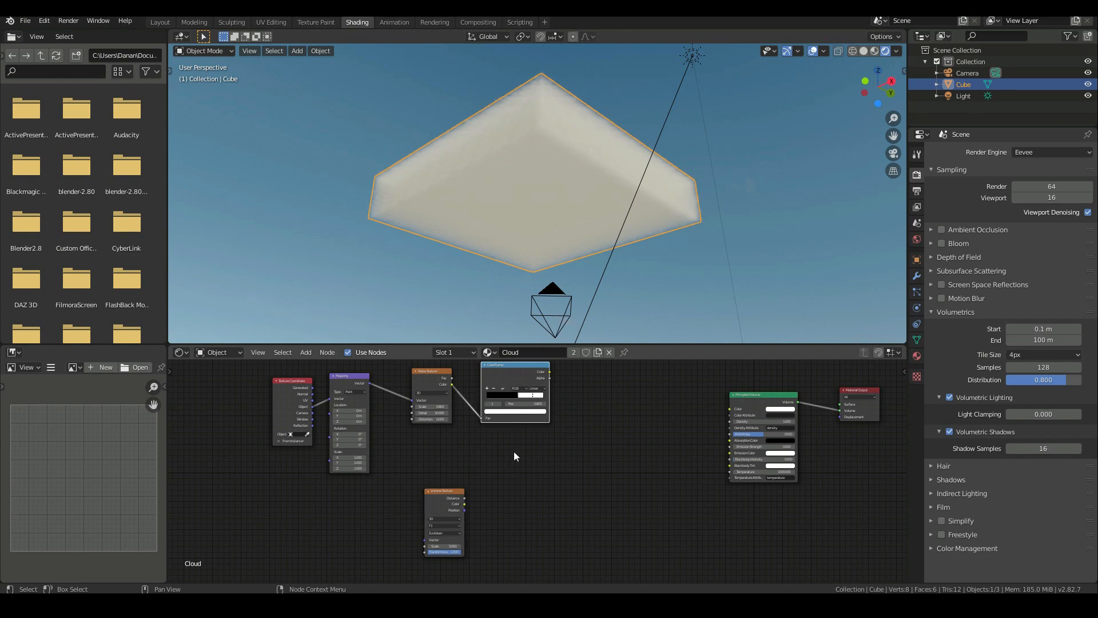
left_click_drag(464, 504, 730, 422)
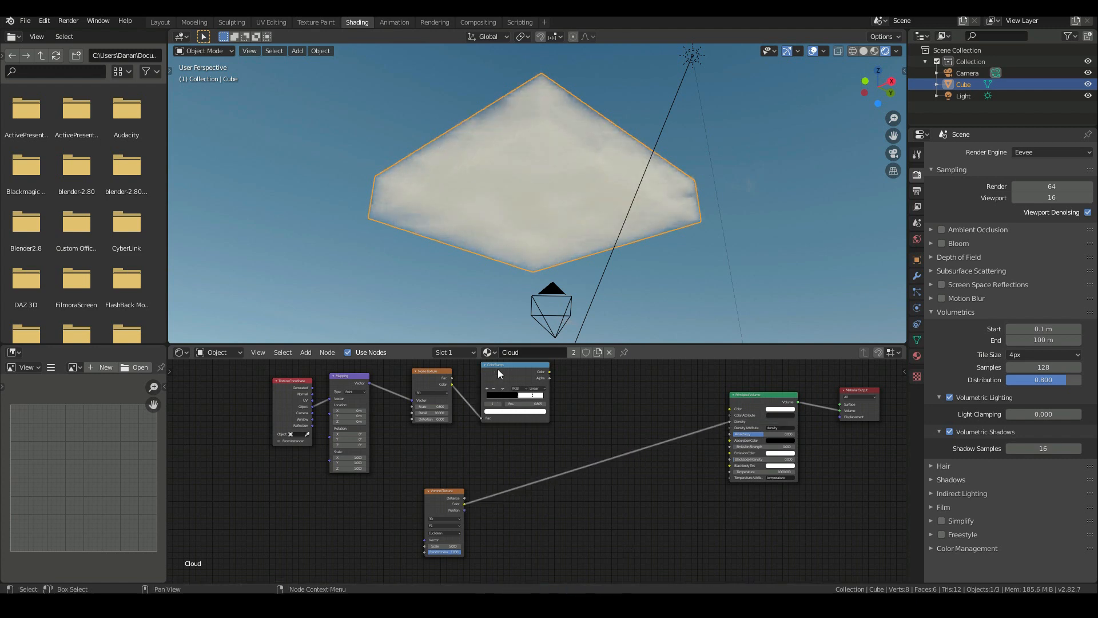
key("shift+d")
left_click(558, 463)
middle_click_drag(510, 318, 566, 235)
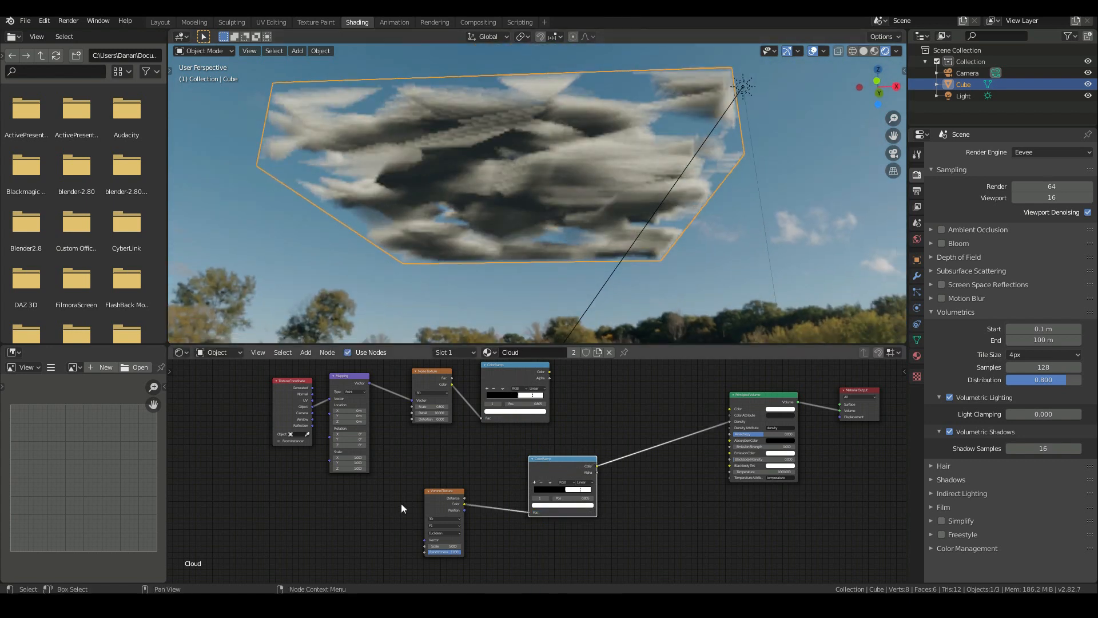
Connect the Mapping node's Vector output to the Voronoi Texture's Vector input and inspect the volume from below.
middle_click_drag(389, 461, 430, 456)
scroll(430, 456, "up", 1)
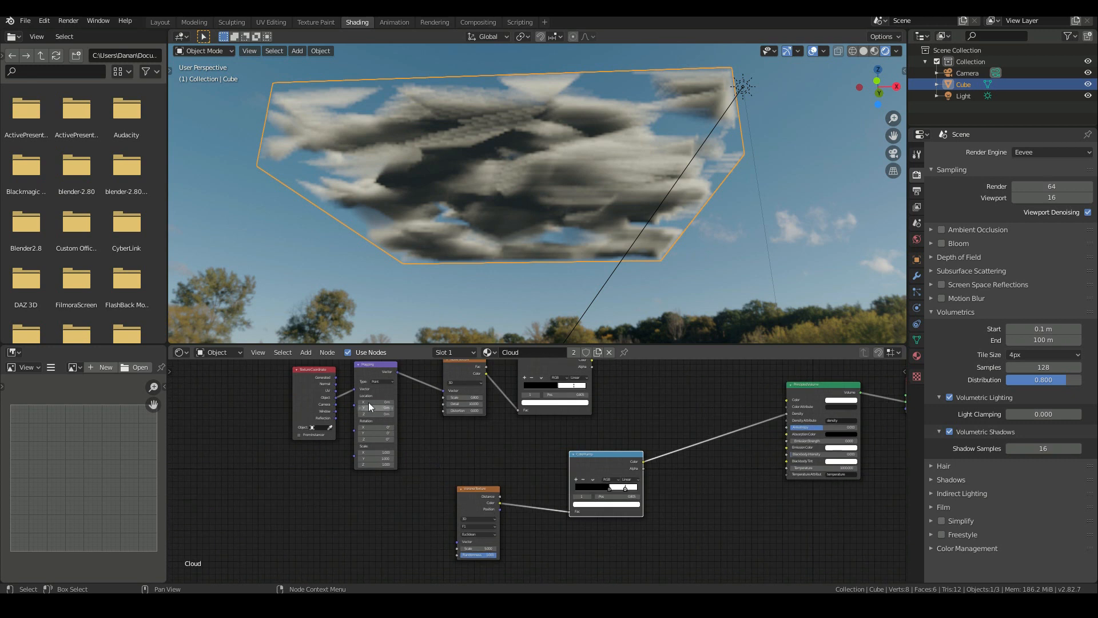
left_click_drag(397, 373, 456, 540)
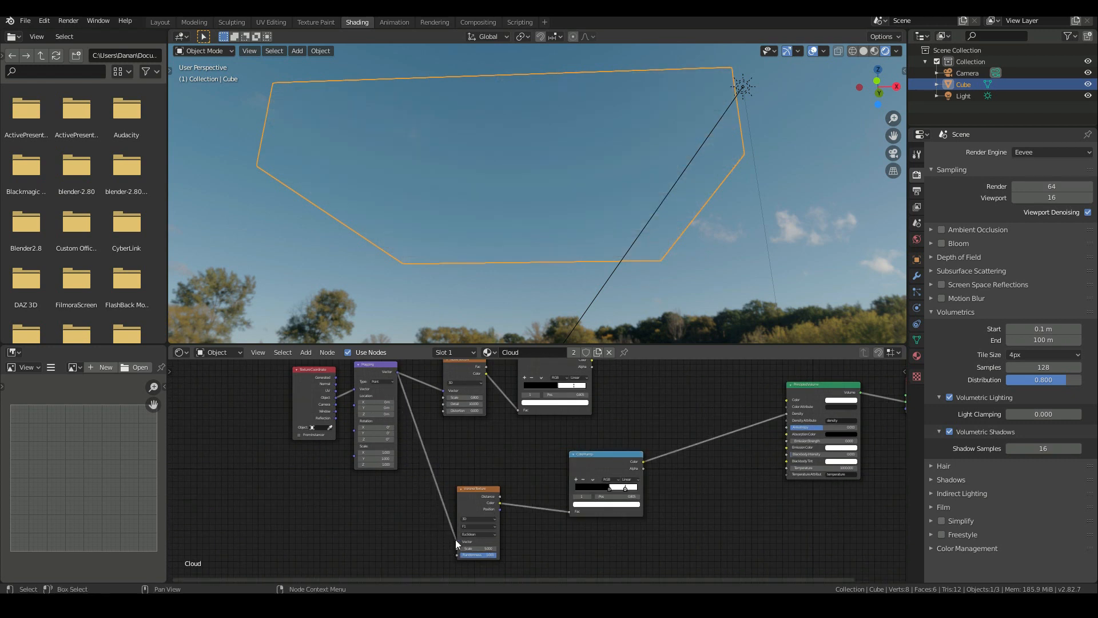
middle_click_drag(416, 180, 493, 187)
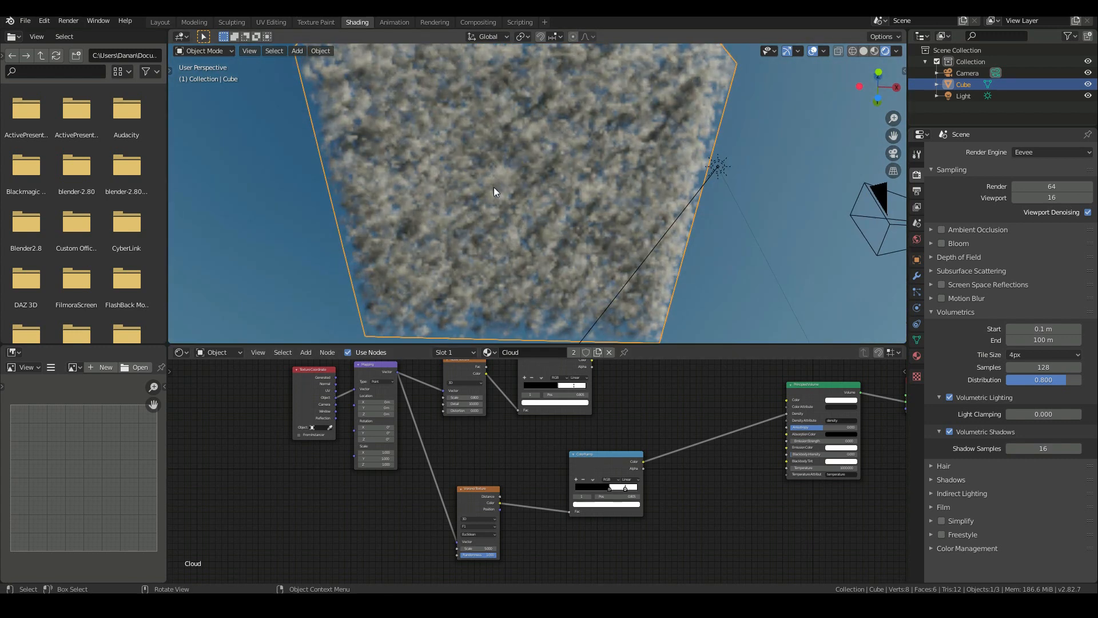
Try a lower color Value for the duplicated ColorRamp's white stop and inspect the volume from another angle.
left_click(620, 505)
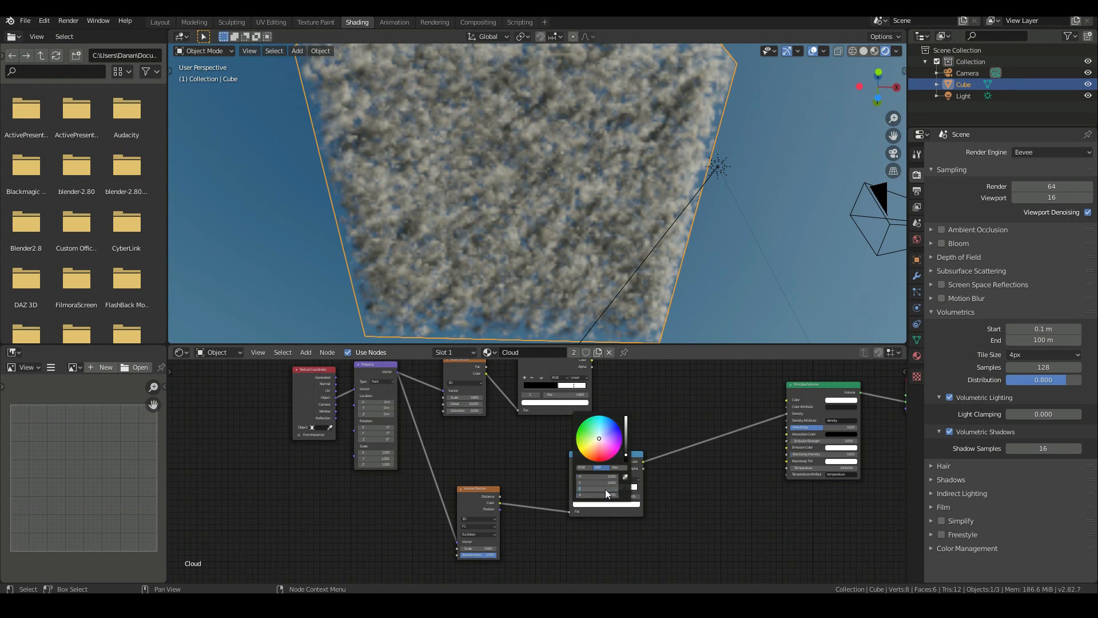
key("Return")
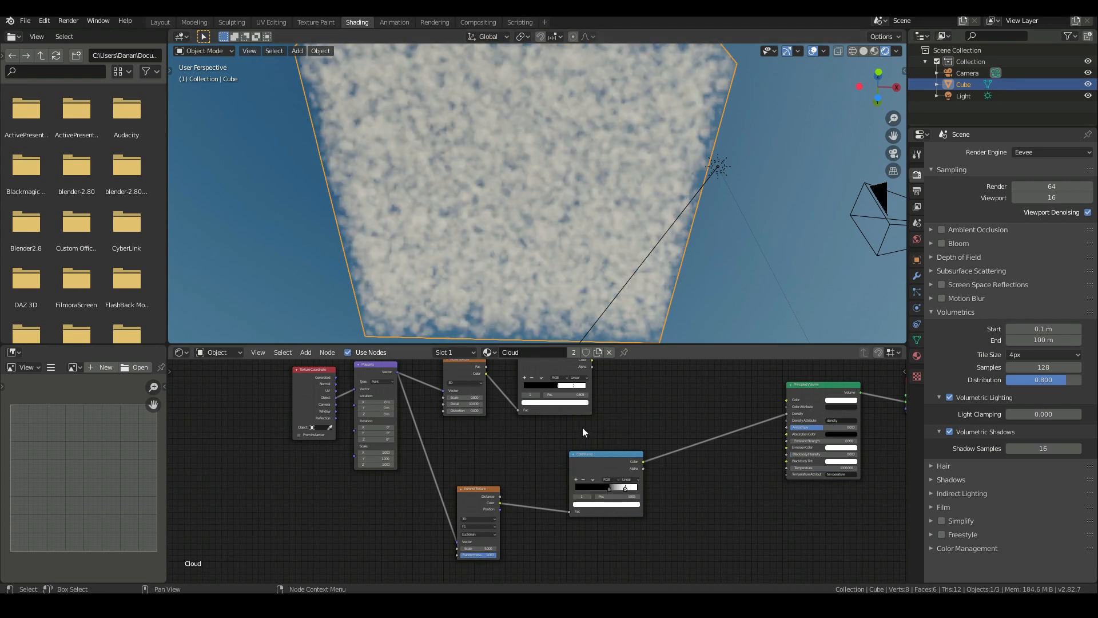
scroll(595, 424, "down", 2)
middle_click_drag(596, 423, 592, 439)
middle_click_drag(549, 309, 591, 216)
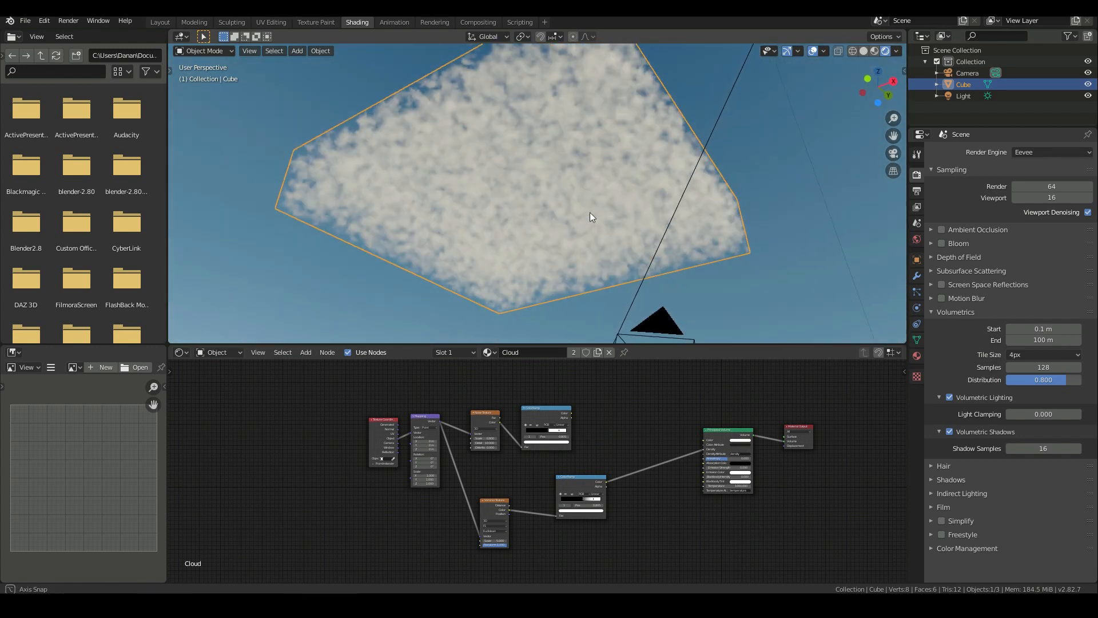
Raise the color Value of the duplicated ColorRamp's white stop and shift its black stop closer to the white one to thin the clouds.
left_click(586, 511)
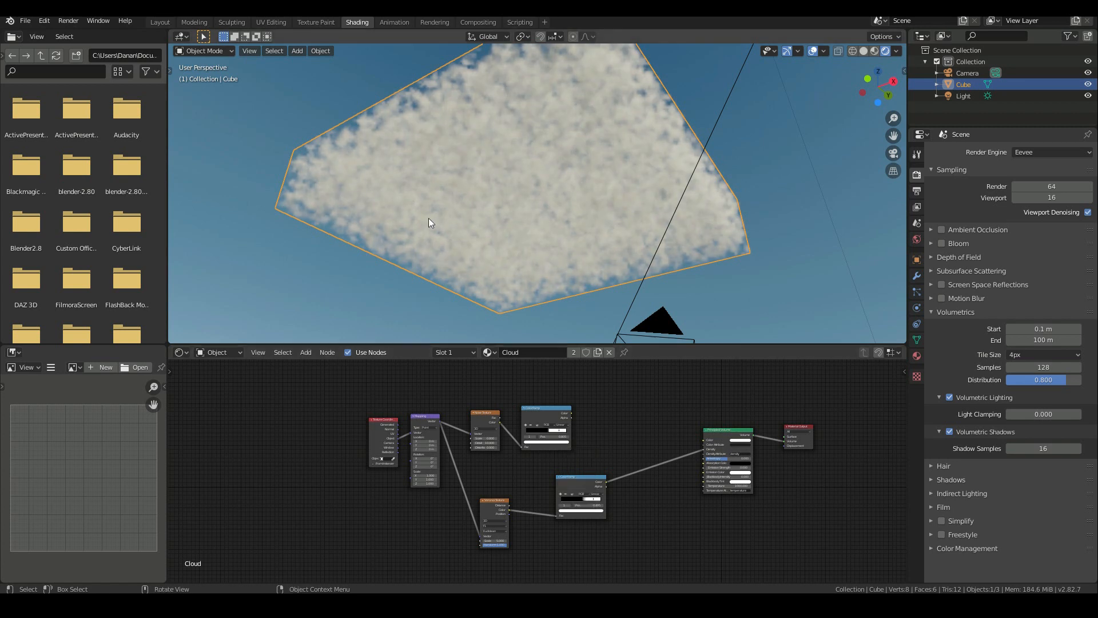
middle_click_drag(537, 320, 437, 163)
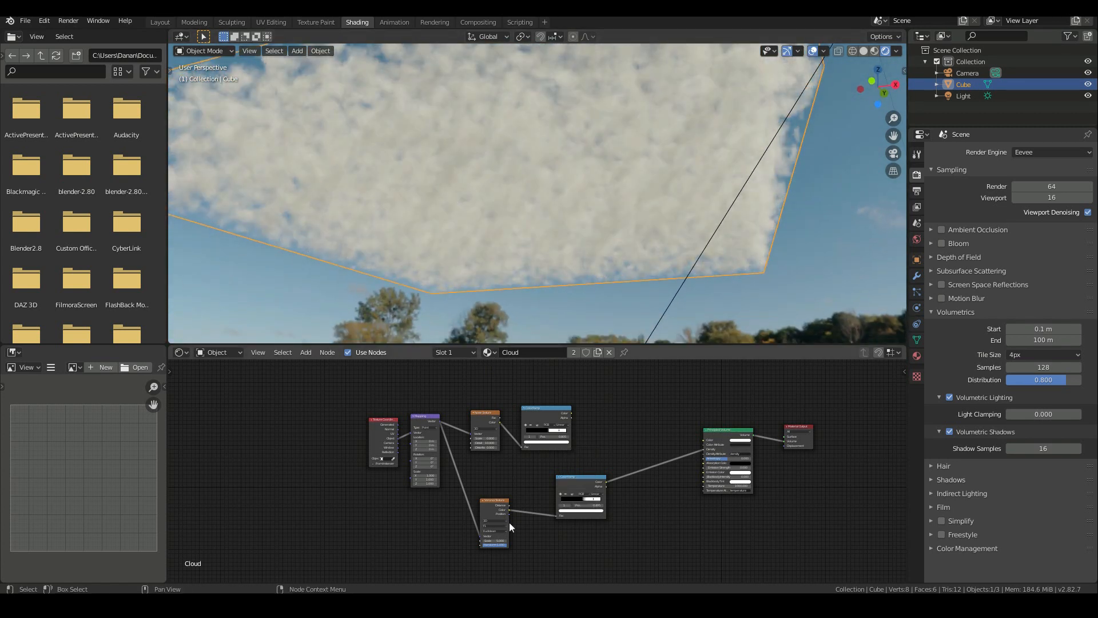
scroll(561, 529, "up", 1)
scroll(582, 494, "up", 1)
left_click_drag(599, 504, 613, 509)
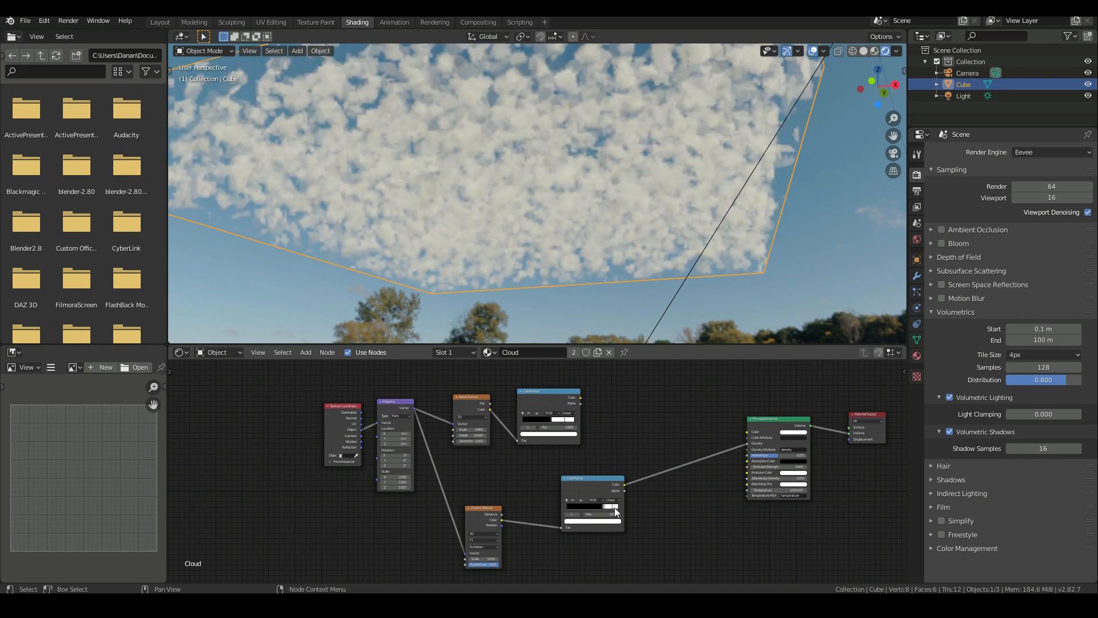
scroll(566, 236, "down", 1)
middle_click_drag(567, 239, 460, 182)
scroll(524, 201, "up", 4)
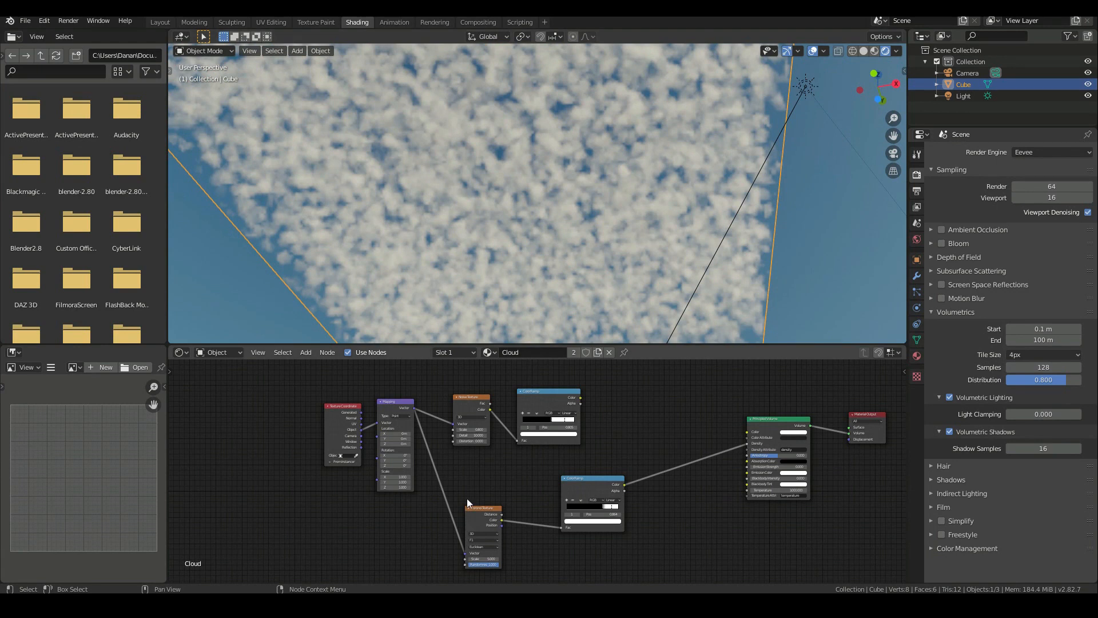
Set the Voronoi Texture's Scale to 4 and inspect the cloud volume from other angles.
scroll(565, 551, "up", 2)
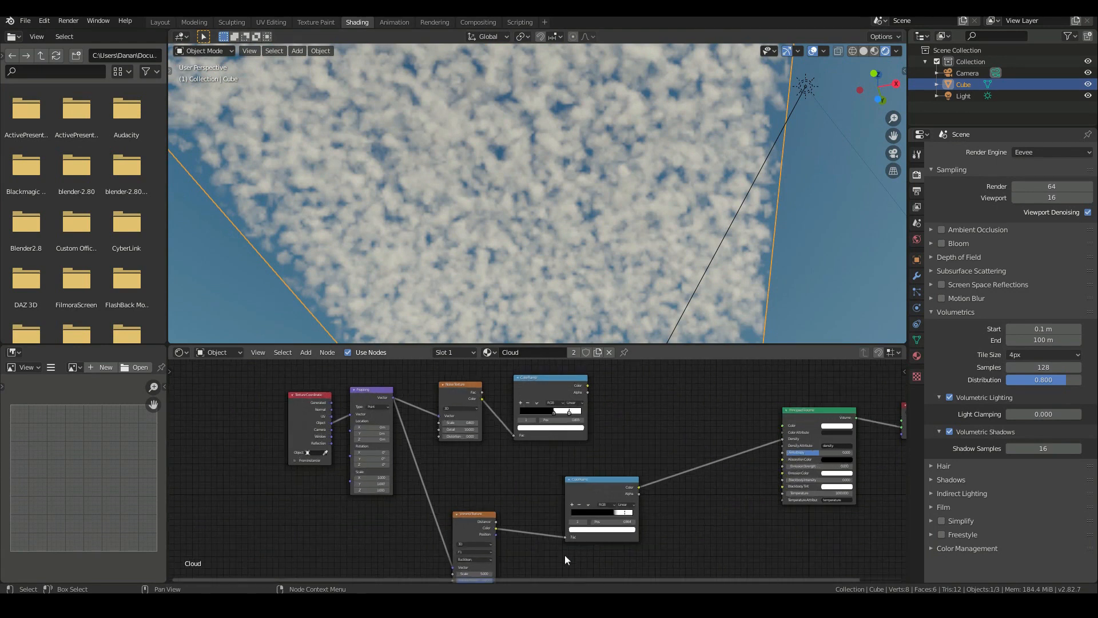
middle_click_drag(565, 551, 592, 447)
scroll(592, 447, "up", 6)
left_click(485, 472)
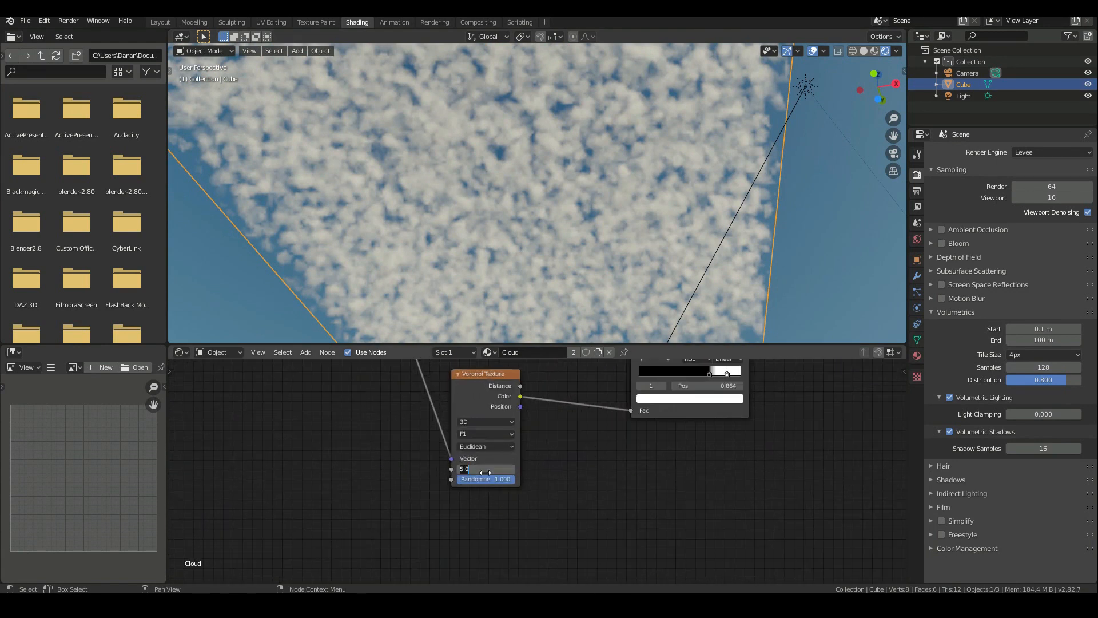
type("4")
key("Return")
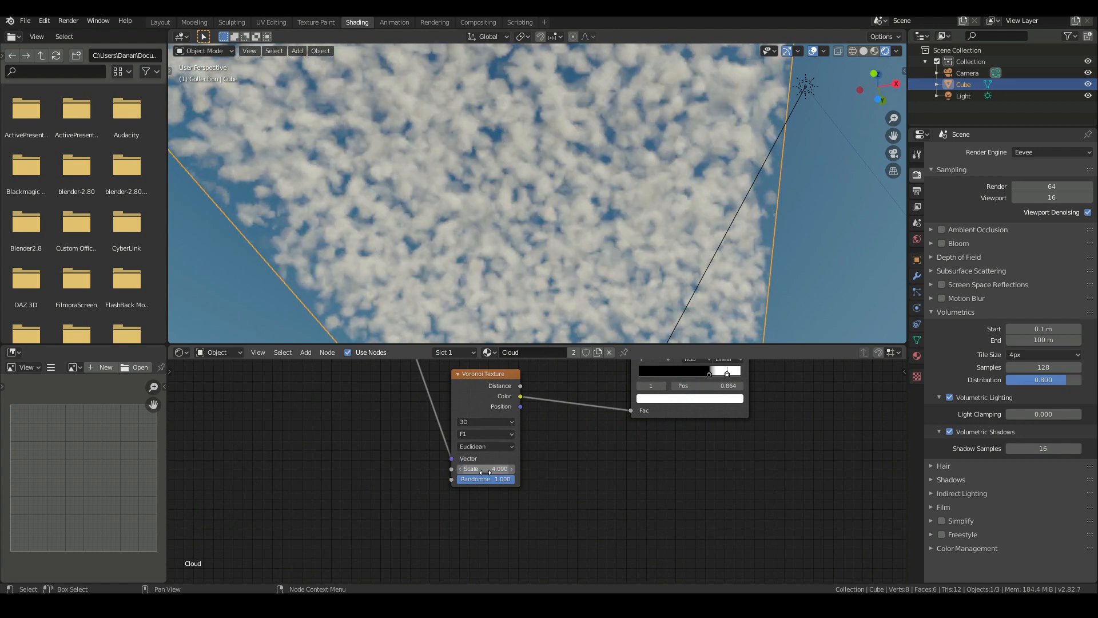
scroll(599, 95, "down", 5)
middle_click_drag(599, 95, 581, 157)
middle_click_drag(561, 199, 497, 244)
scroll(661, 428, "down", 2)
scroll(506, 178, "up", 3)
middle_click_drag(506, 179, 520, 112)
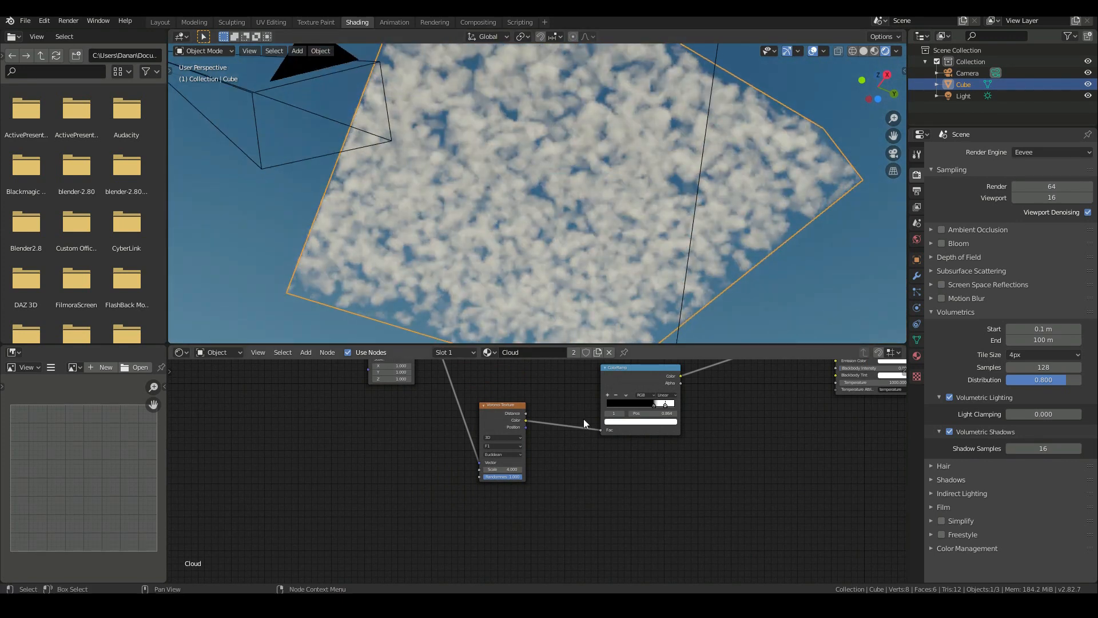
Add a MixRGB node between the Voronoi Texture and the ColorRamp, and connect the Voronoi's Color output to its Color1 input.
key("shift+a")
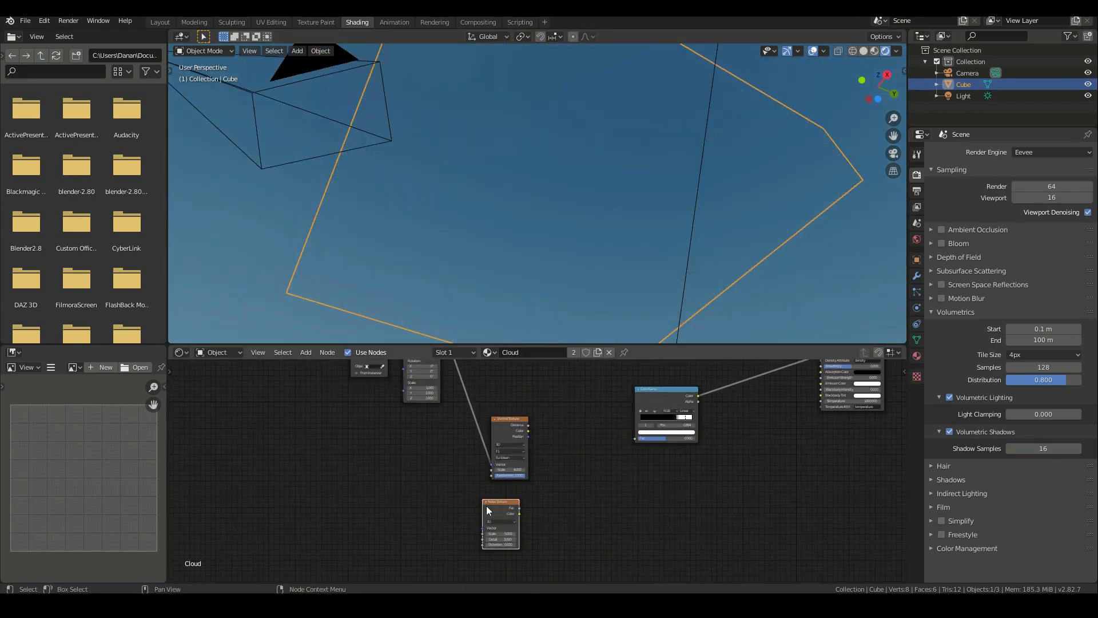
key("shift+a")
mouse_move(552, 488)
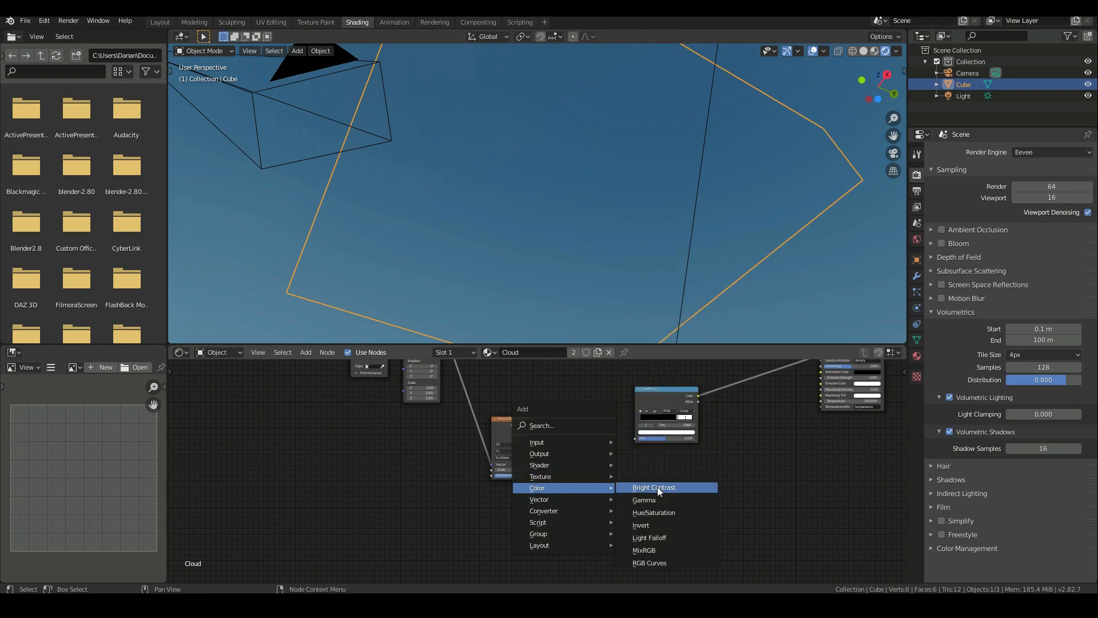
left_click(644, 549)
left_click(552, 424)
left_click_drag(528, 431, 563, 456)
Add a Noise Texture below the Voronoi Texture, link its Color to the Mix node's Color2, and feed the mix into the ColorRamp's Fac.
key("shift+a")
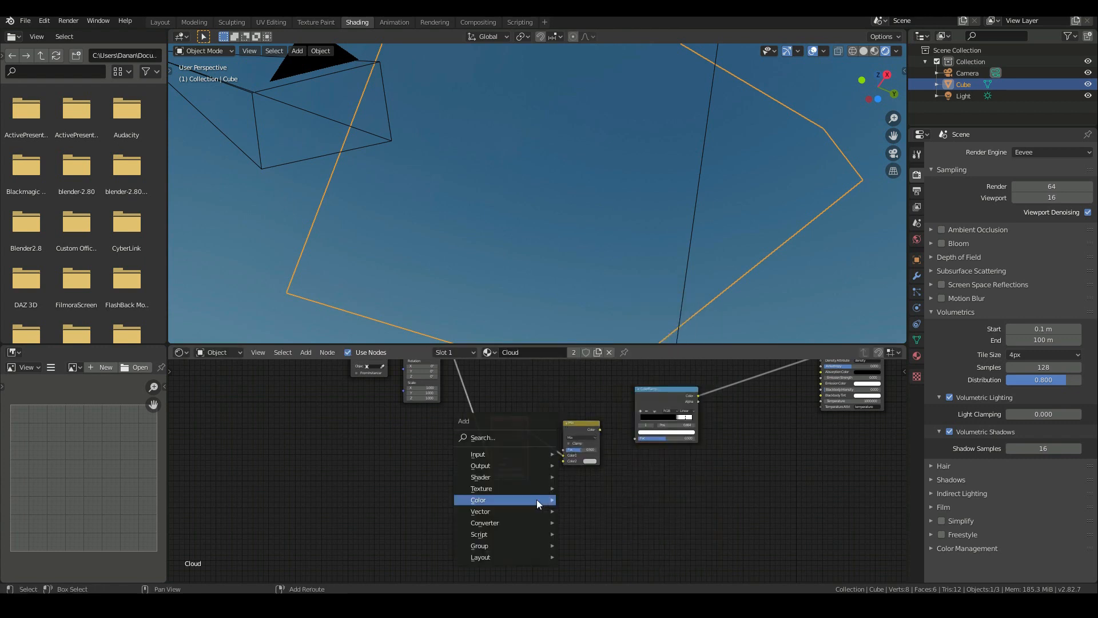
mouse_move(537, 500)
mouse_move(493, 489)
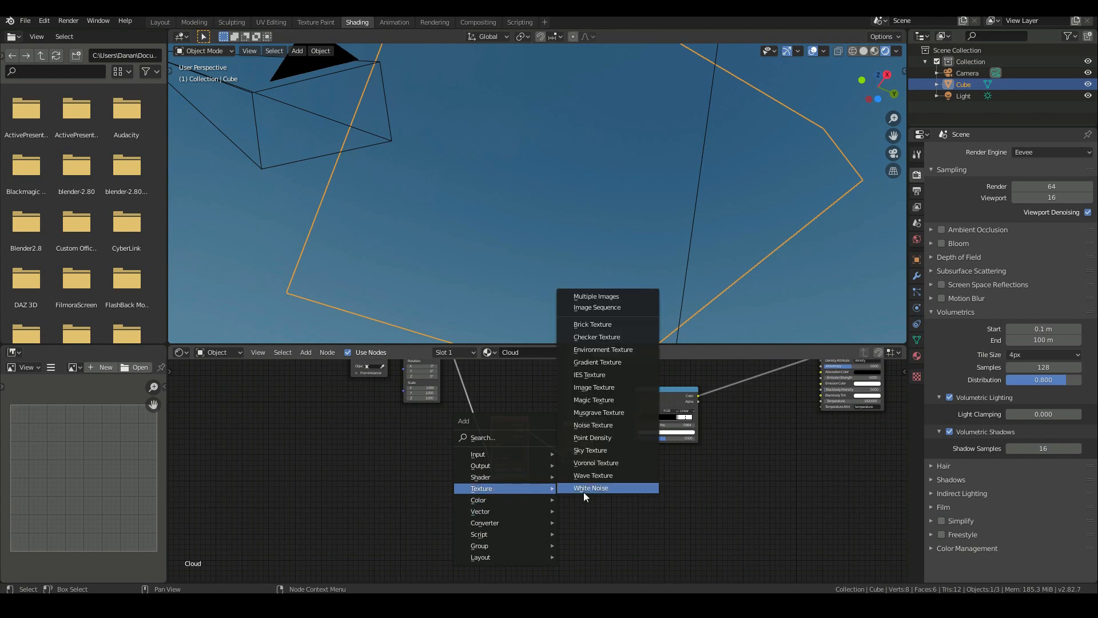
left_click(584, 426)
left_click(513, 486)
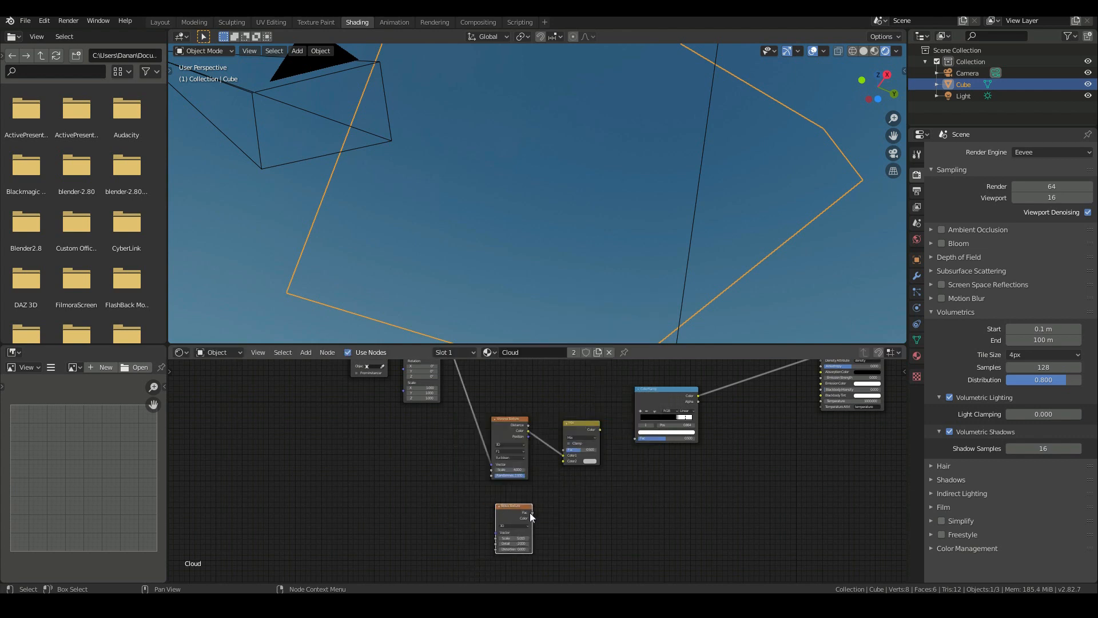
left_click_drag(532, 518, 637, 438)
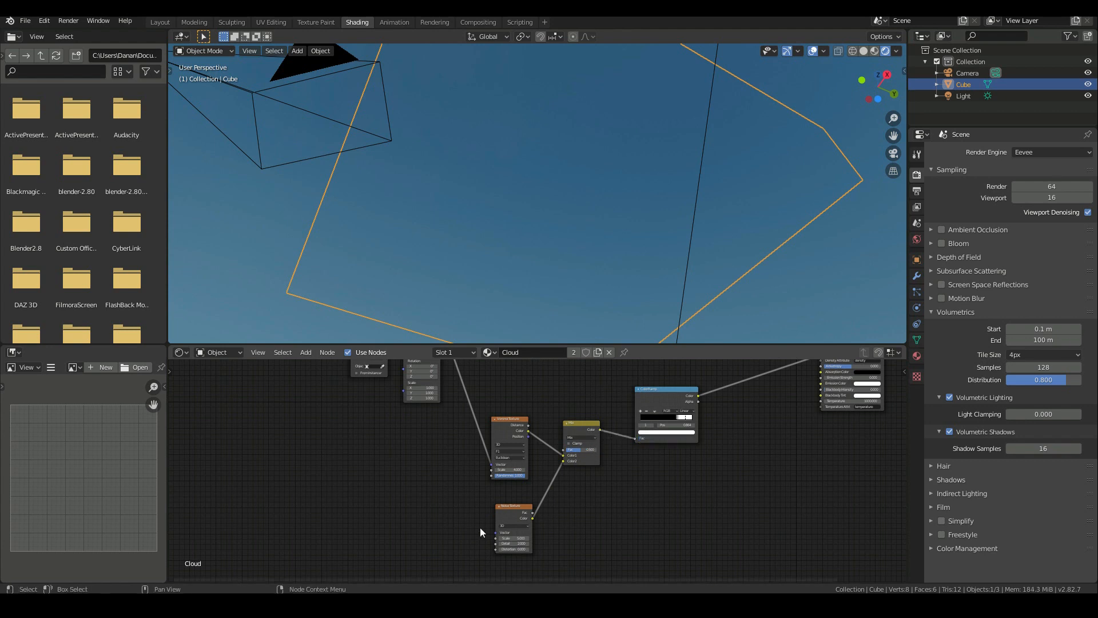
Set the Mix node's blending mode to Overlay and its Fac to 1.
scroll(594, 526, "up", 1)
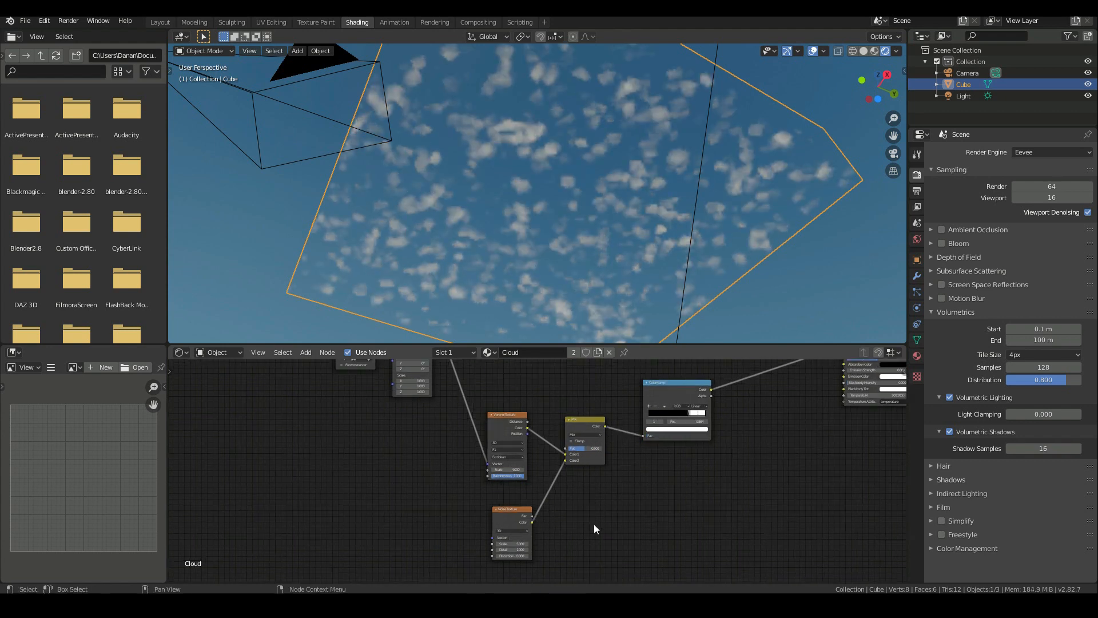
scroll(594, 524, "up", 7)
middle_click_drag(594, 524, 642, 447)
scroll(642, 445, "up", 3)
middle_click_drag(619, 486, 621, 503)
middle_click_drag(658, 435, 529, 563)
left_click(566, 440)
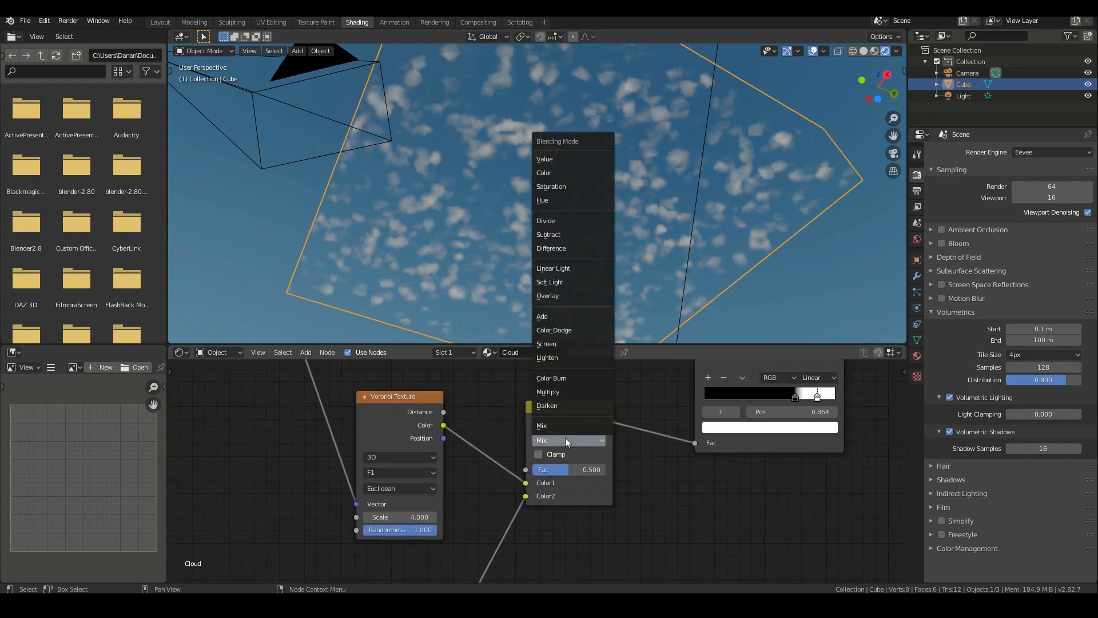
left_click(552, 296)
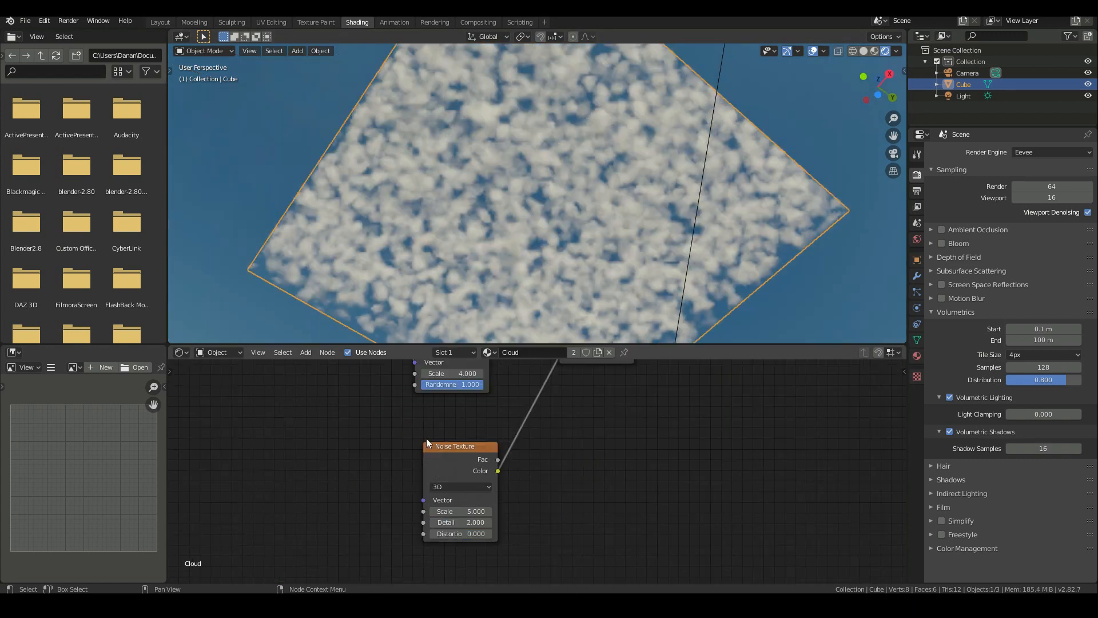
Connect the Mapping node's Vector output to the new Noise Texture's Vector input and inspect the clouds up close.
scroll(468, 462, "down", 4)
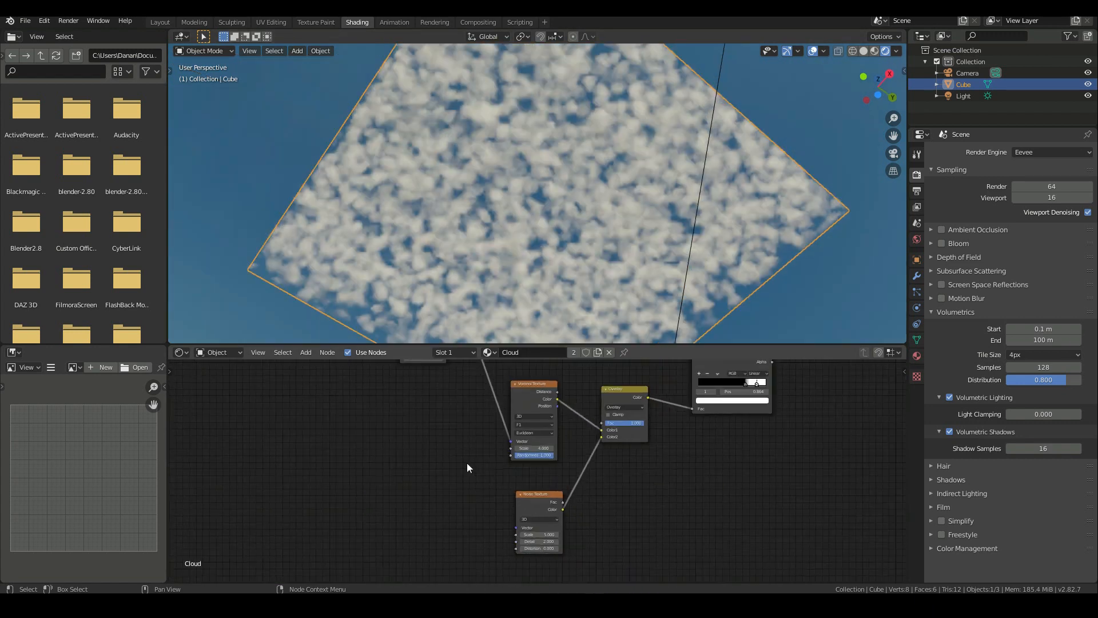
scroll(458, 461, "down", 2)
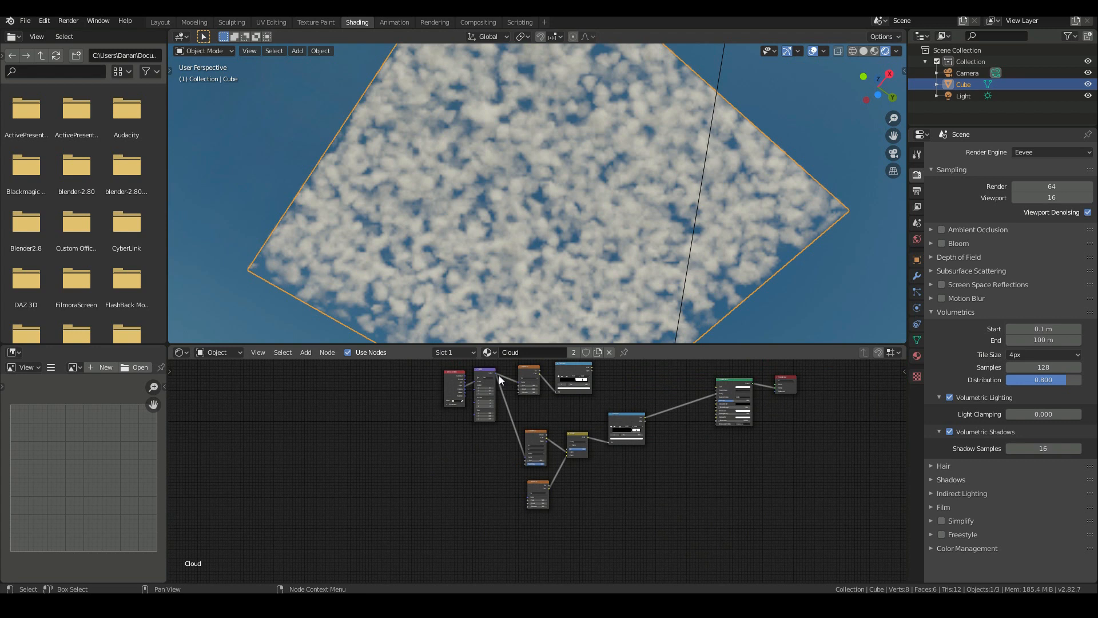
left_click_drag(495, 374, 527, 498)
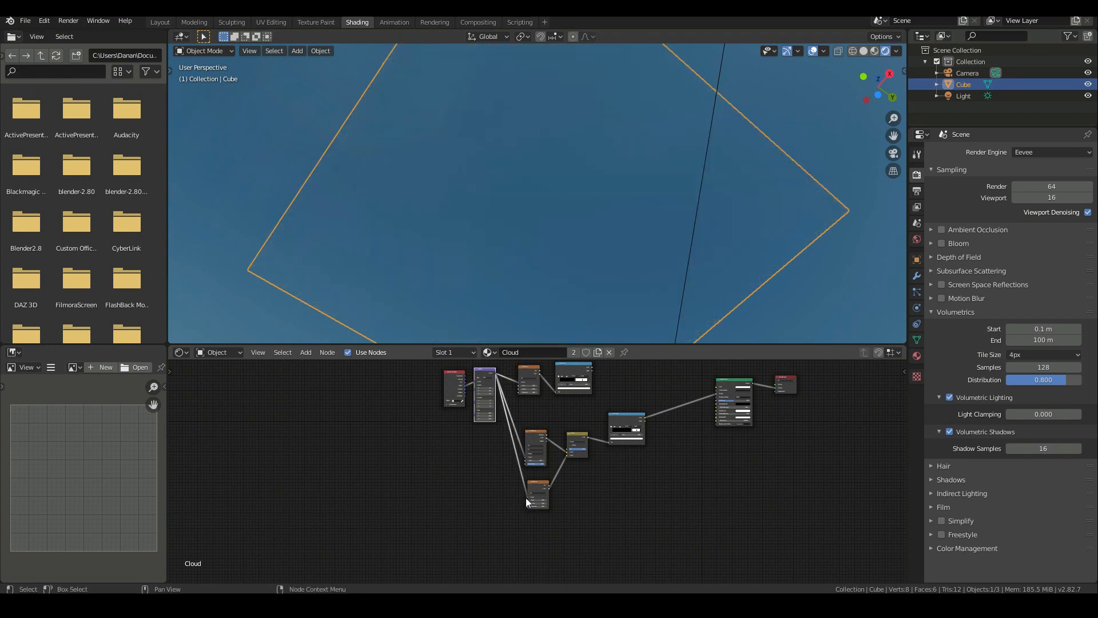
scroll(425, 206, "up", 3)
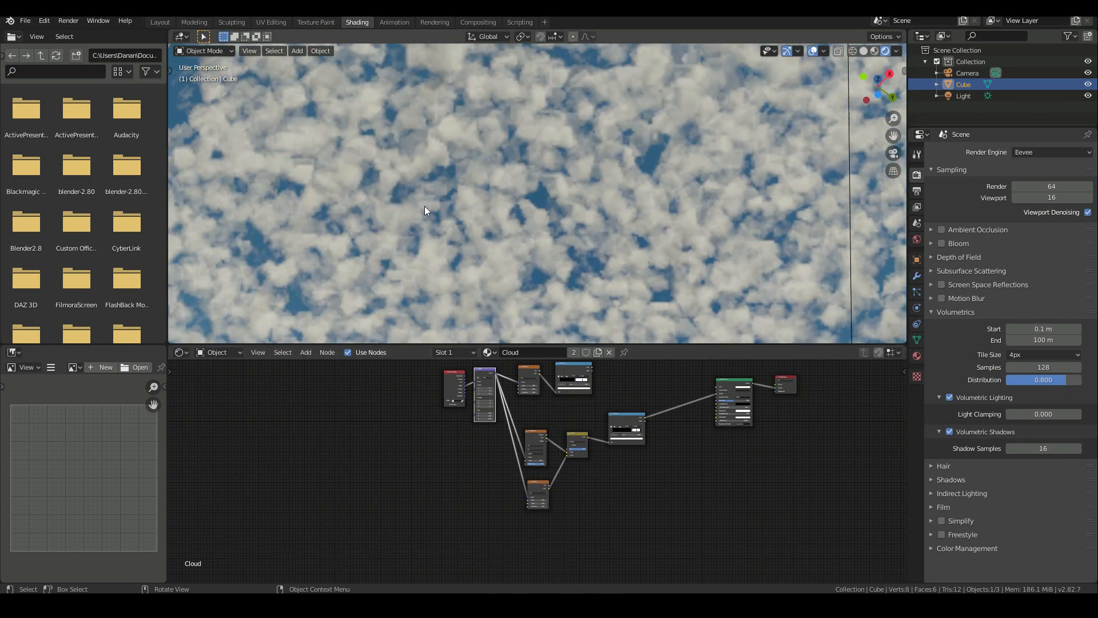
scroll(488, 238, "up", 2)
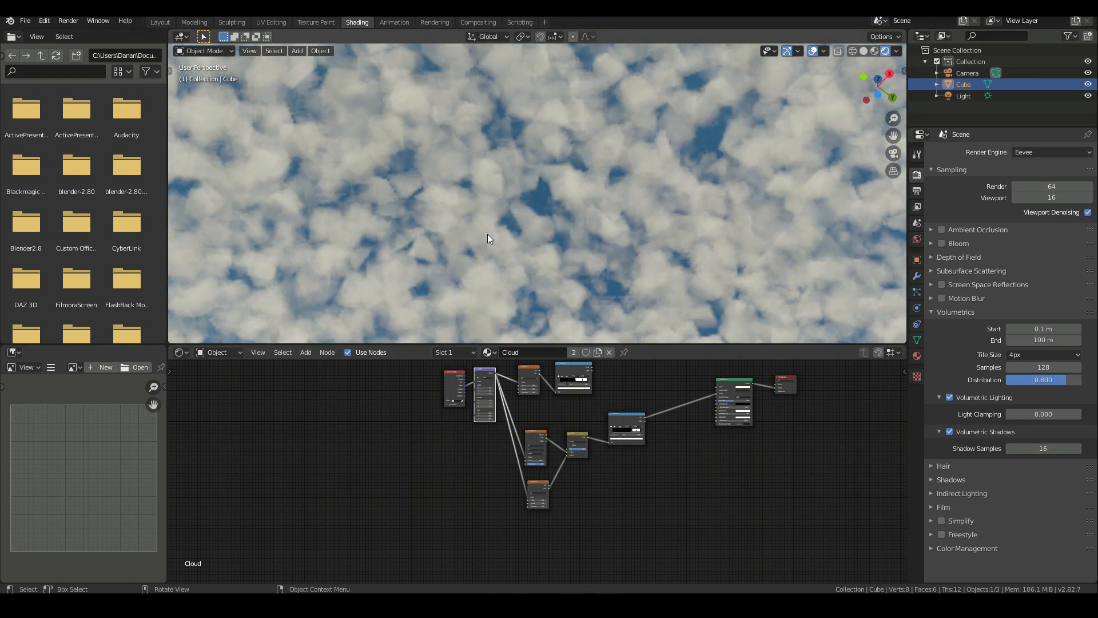
scroll(550, 252, "up", 2)
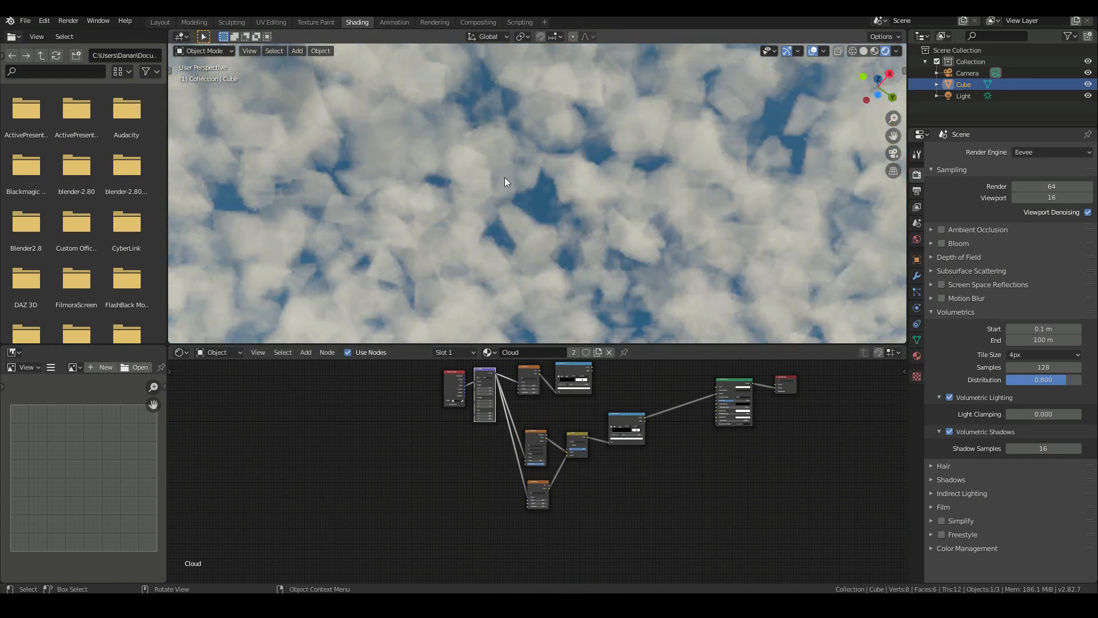
scroll(556, 196, "up", 1)
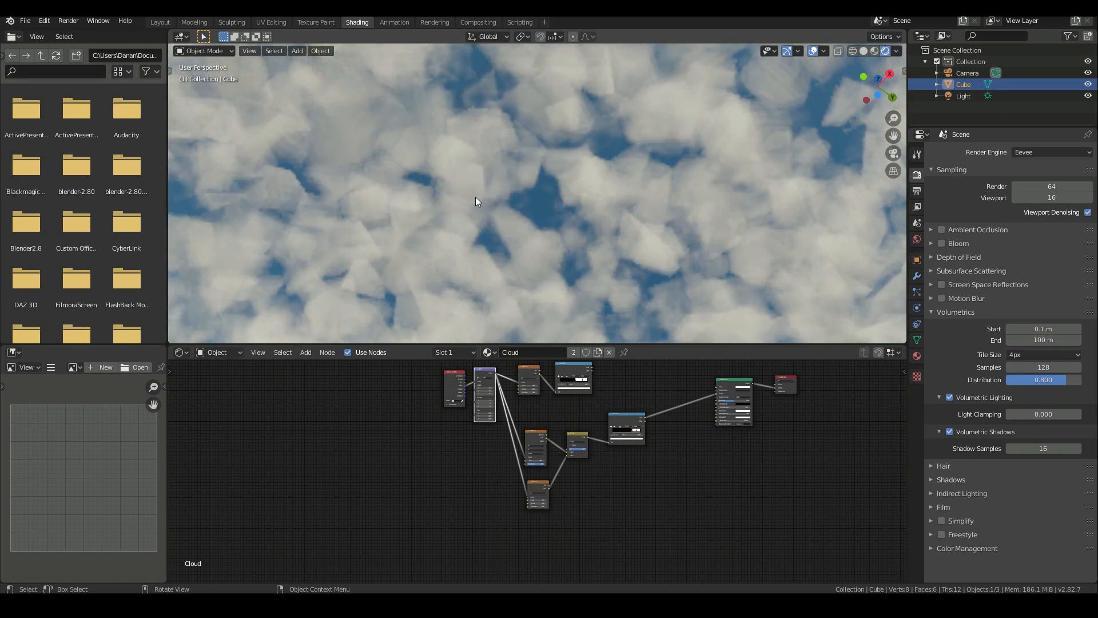
Switch the Voronoi Texture's feature output to Smooth F1 and inspect the cloud shapes.
scroll(620, 430, "up", 3)
middle_click_drag(548, 390, 591, 453)
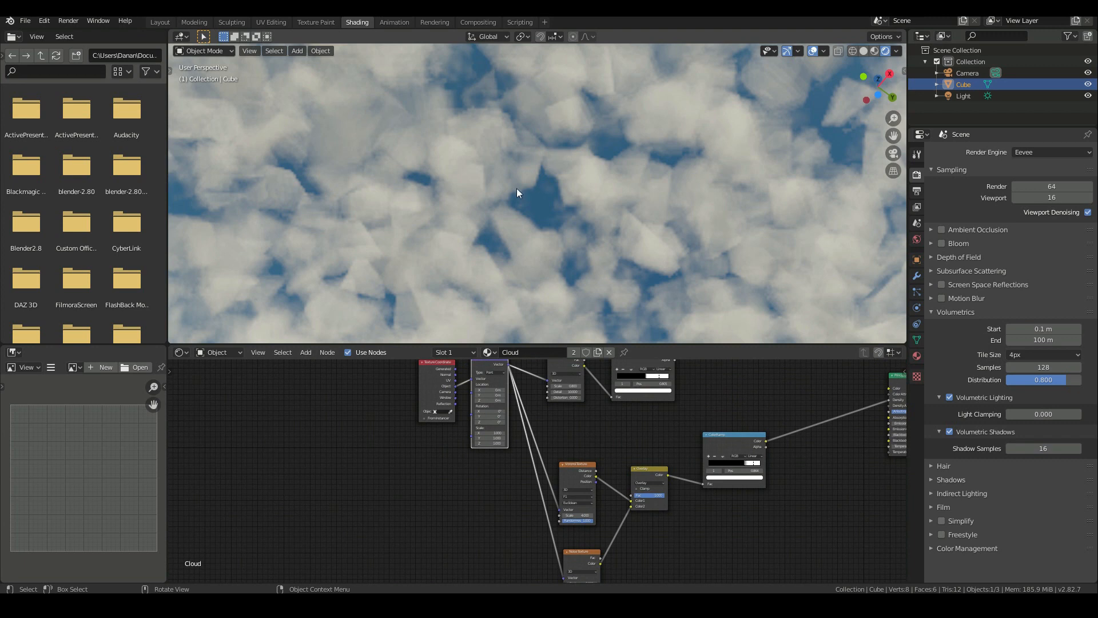
scroll(617, 428, "up", 3)
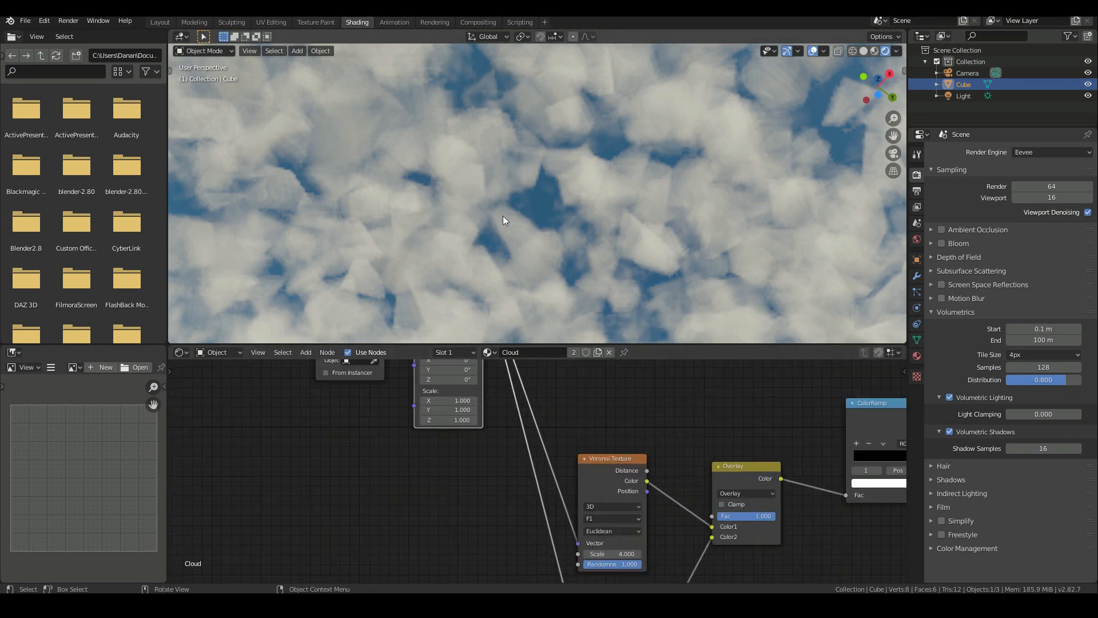
left_click(597, 516)
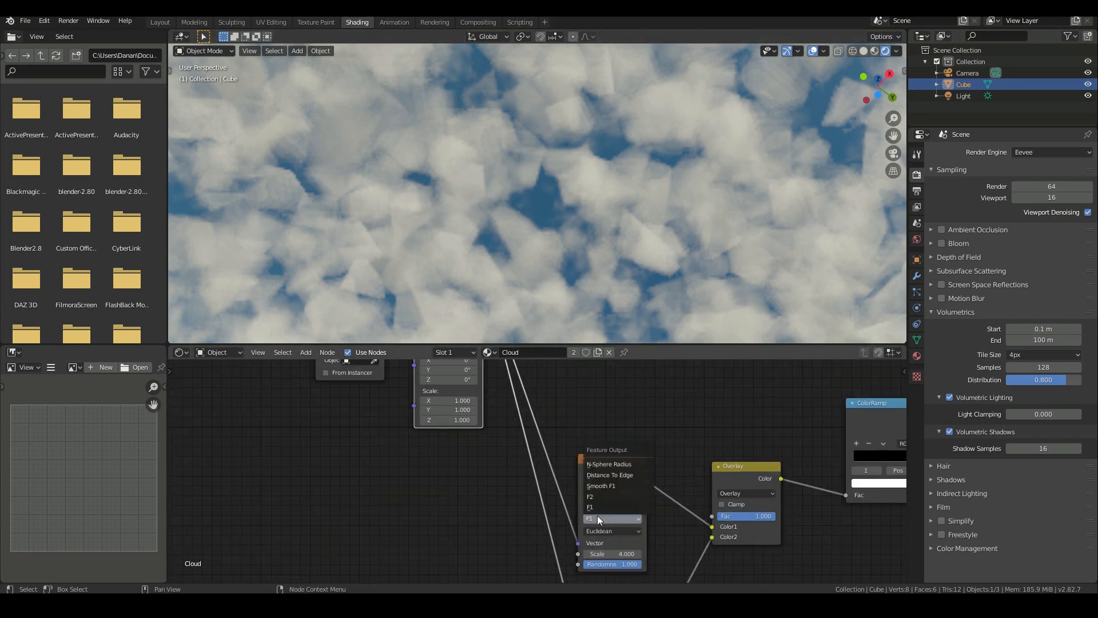
left_click(611, 486)
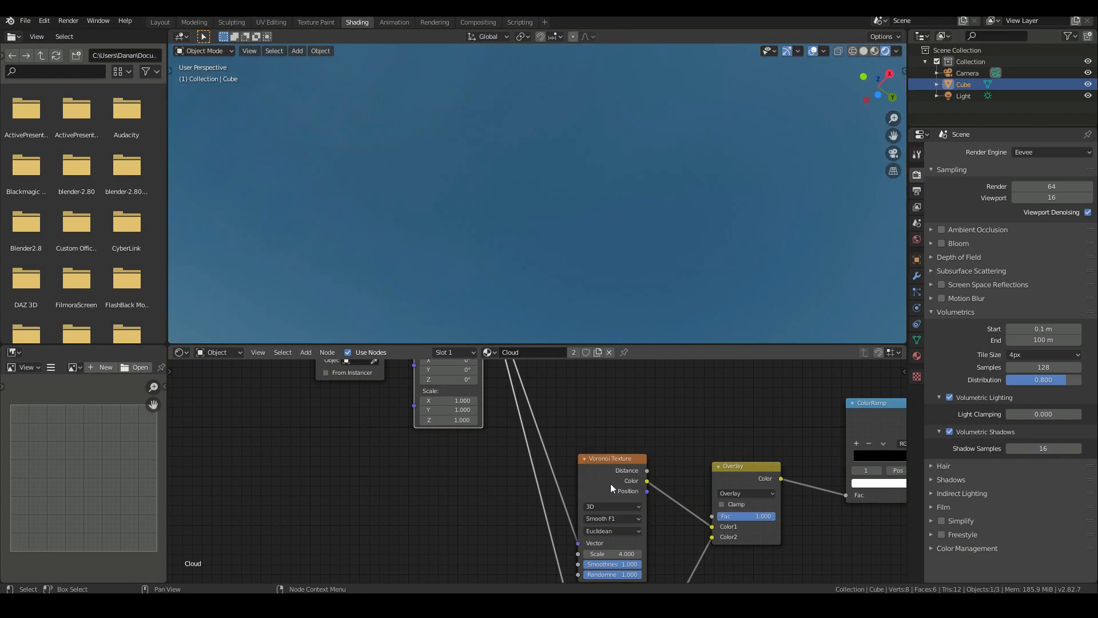
scroll(375, 220, "down", 4)
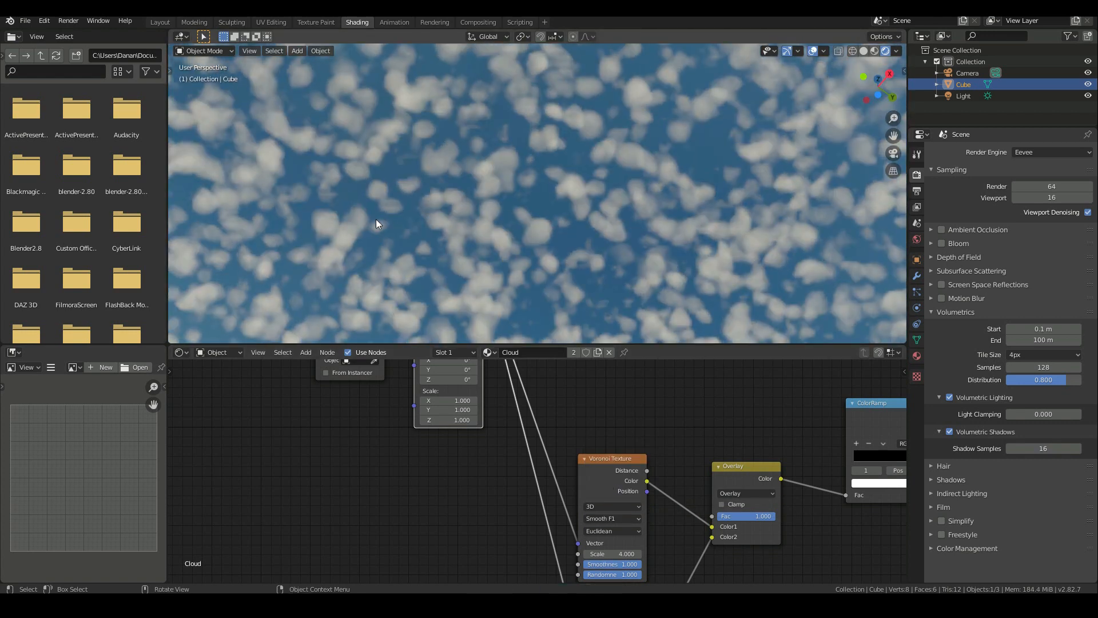
Try the Voronoi Texture's Scale at 2 and at 3 to compare the cloud sizes.
middle_click_drag(647, 535, 607, 500)
left_click(595, 520)
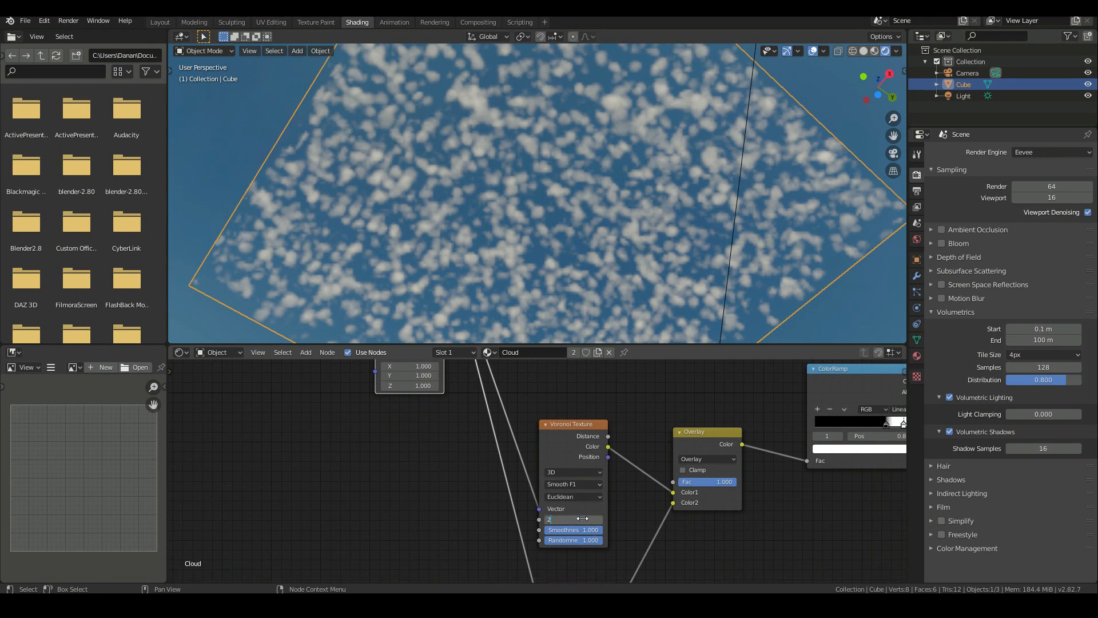
key("Return")
left_click(583, 519)
type("3")
key("Return")
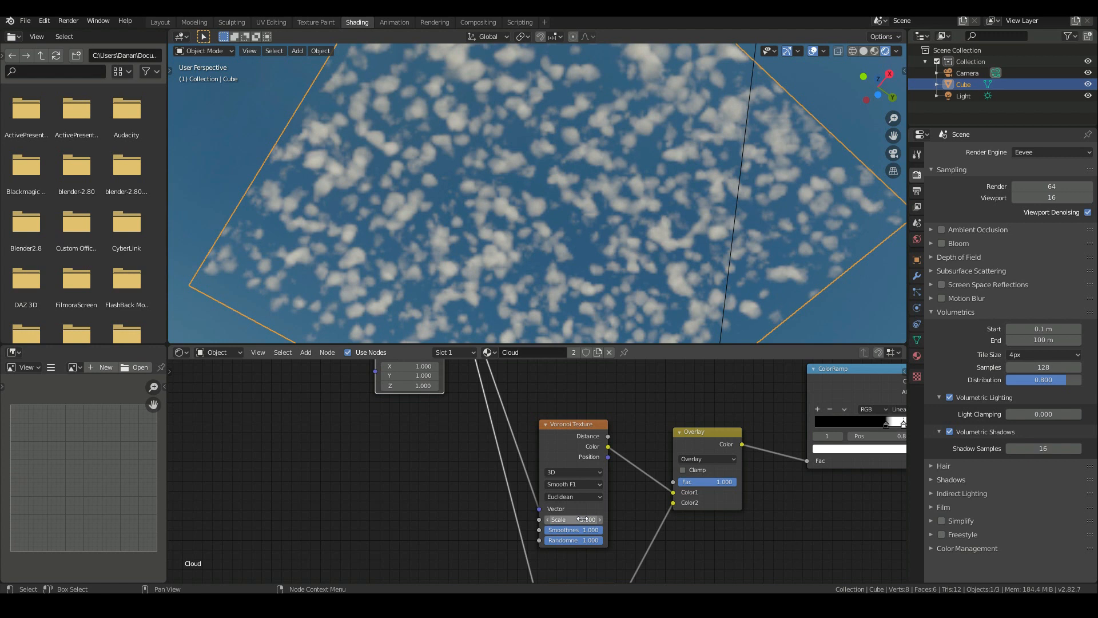
Set the Voronoi Texture's Scale to 2 and shift the connected ColorRamp's black stop away from the white one to thicken the clouds.
left_click(572, 520)
type("2")
key("Return")
left_click_drag(886, 424, 868, 427)
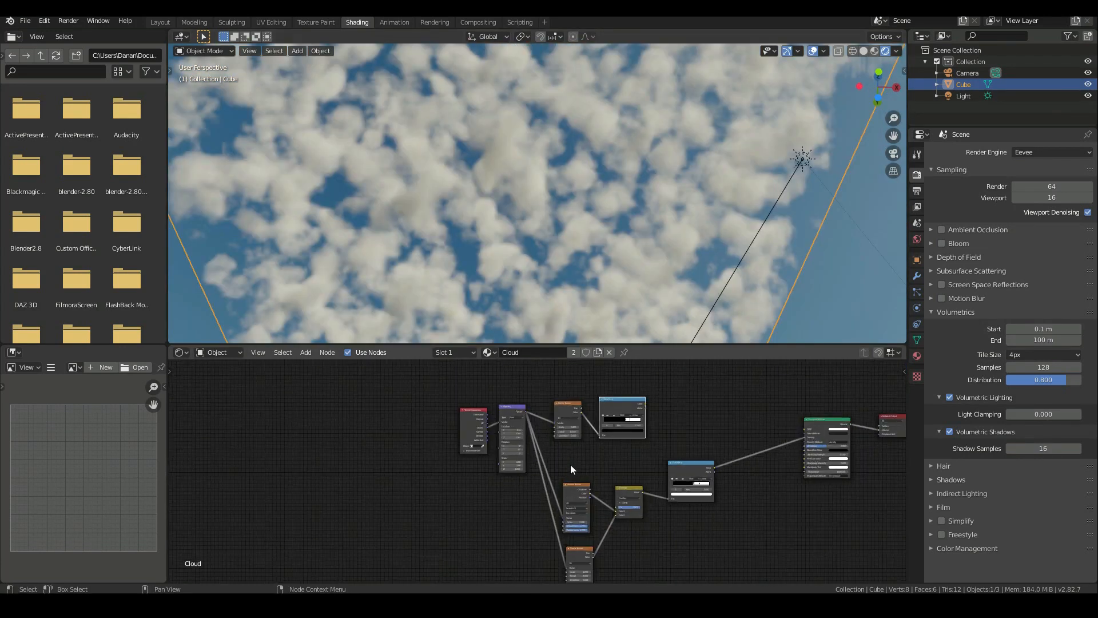
Examine the cloud volume from below and from the side, along with the complete node layout.
scroll(635, 539, "down", 2)
middle_click_drag(667, 547, 612, 489)
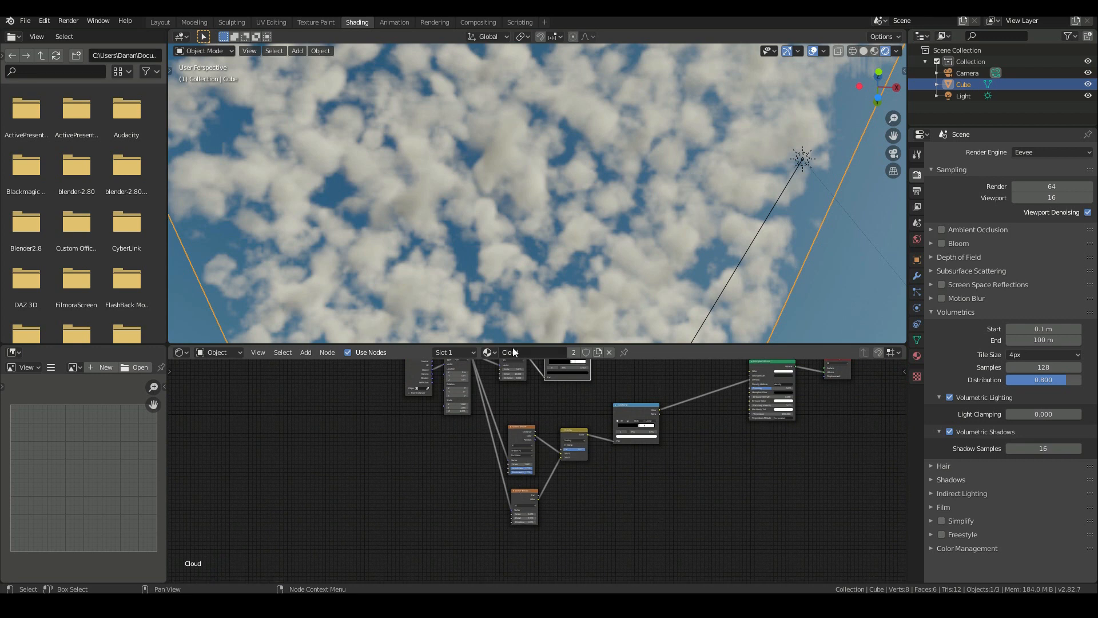
scroll(487, 184, "down", 2)
middle_click_drag(597, 229, 501, 191)
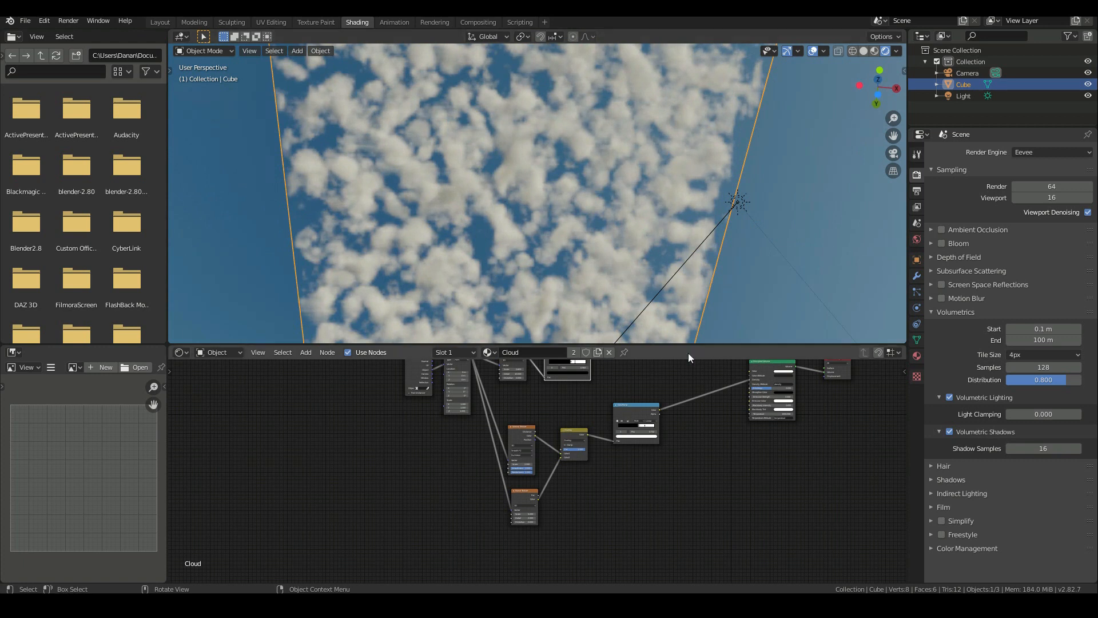
middle_click_drag(647, 205, 598, 186)
middle_click_drag(711, 448, 659, 520)
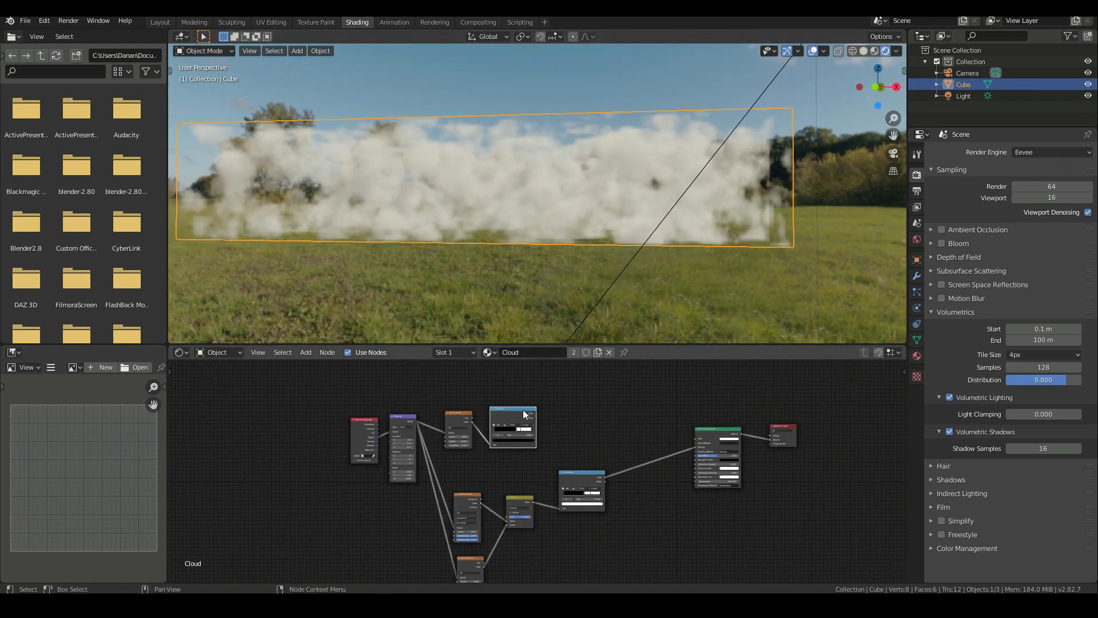
key("shift+a")
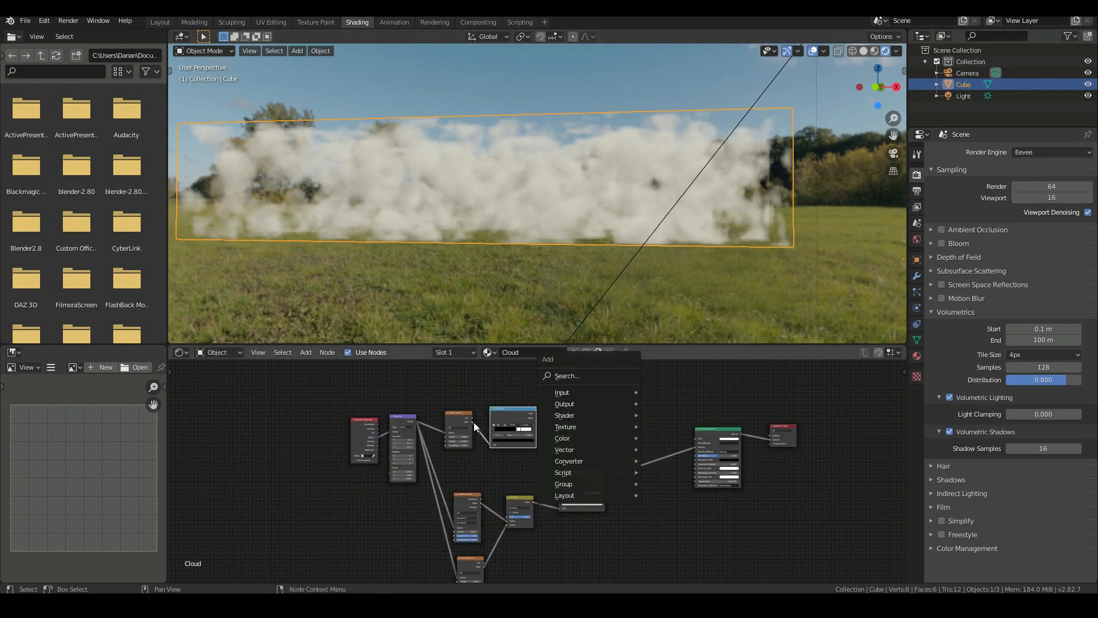
middle_click_drag(636, 108, 612, 337)
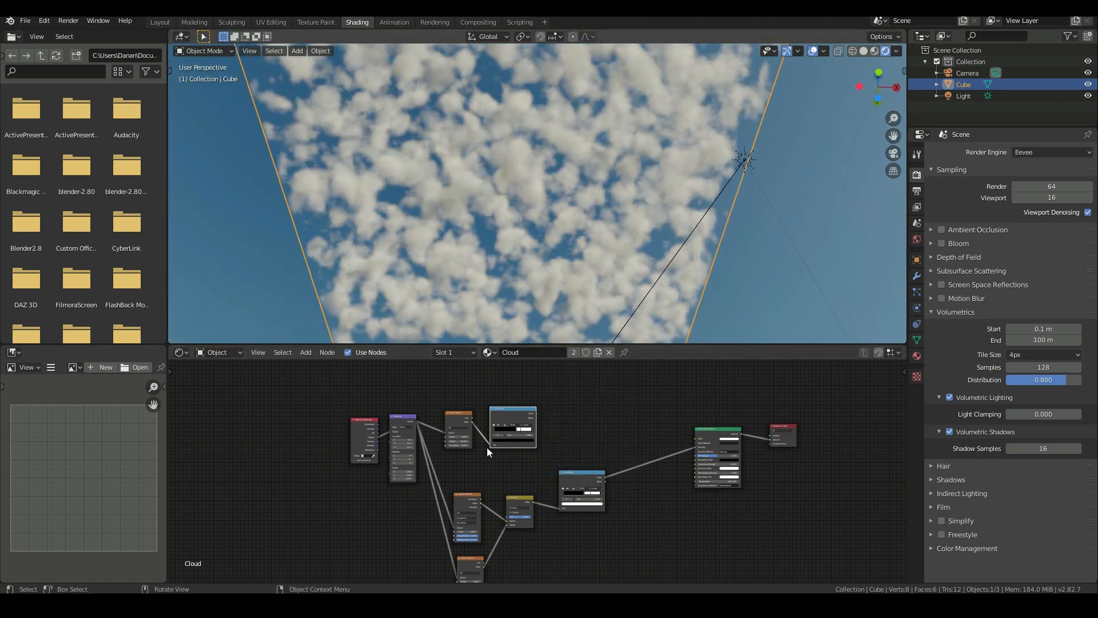
scroll(547, 471, "up", 2)
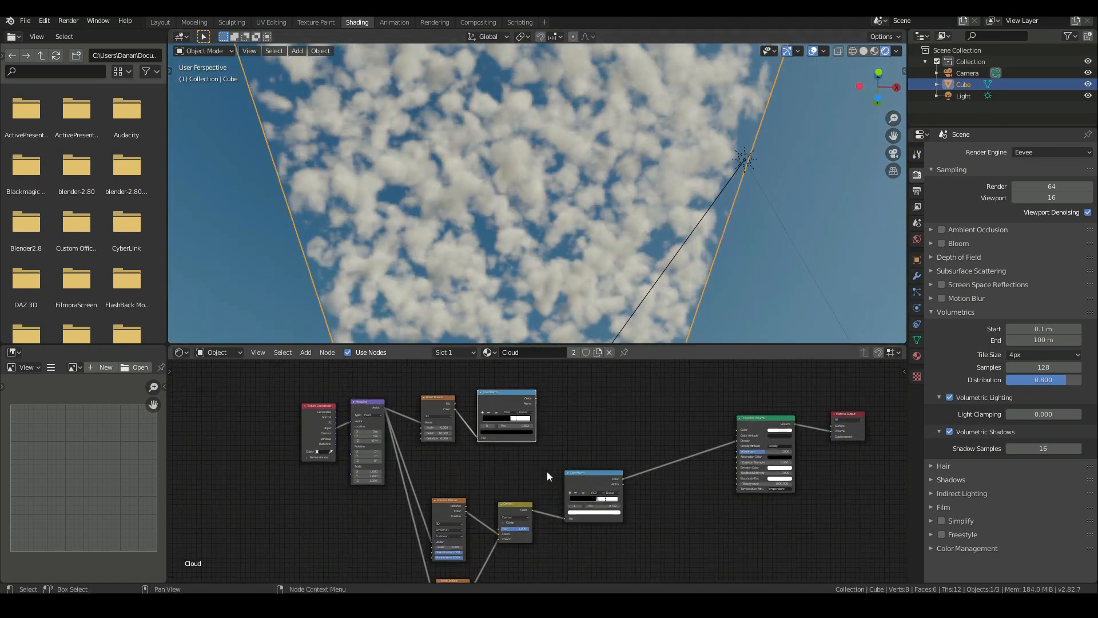
middle_click_drag(547, 471, 603, 456)
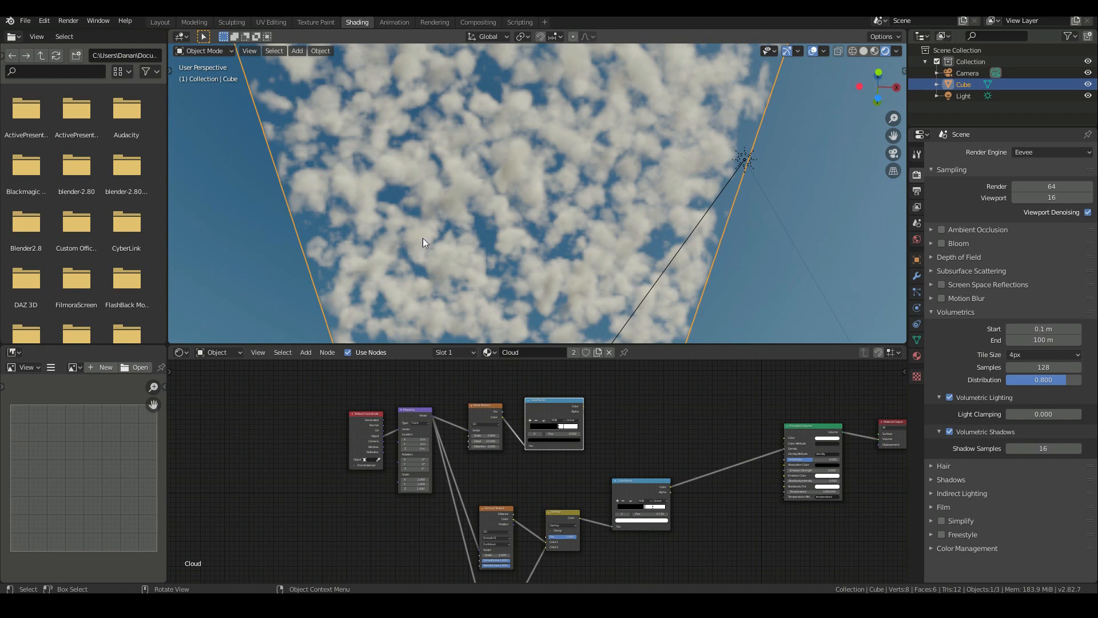
Insert a MixRGB node before the Principled Volume's Density, with the noise ColorRamp feeding Color1 and the Voronoi ColorRamp feeding Color2.
middle_click_drag(654, 575, 621, 532)
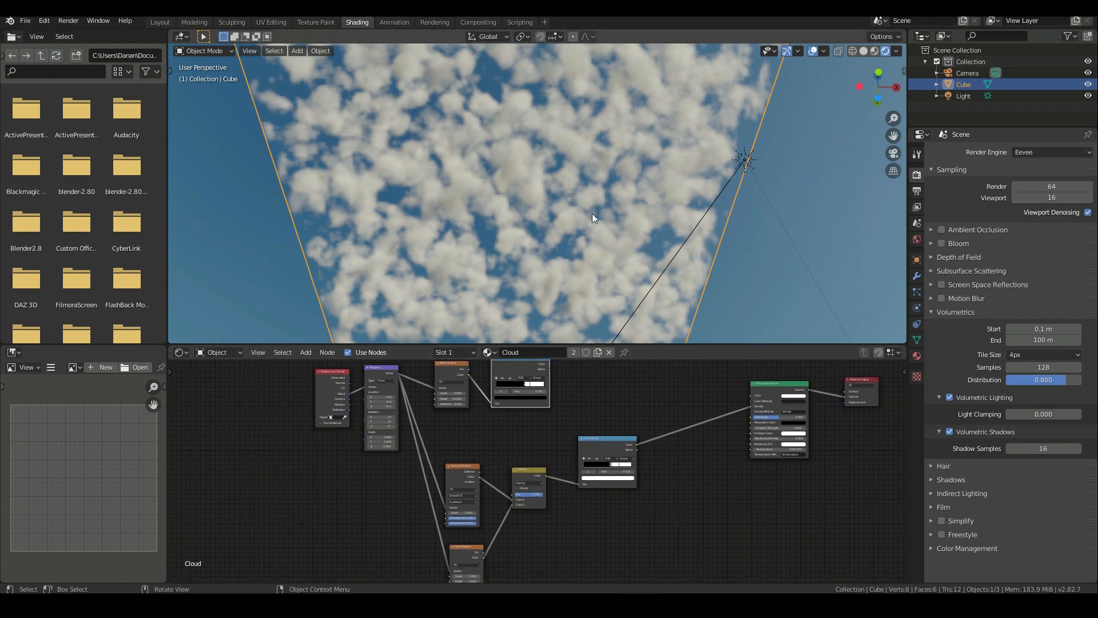
key("shift+a")
mouse_move(605, 409)
left_click(728, 472)
left_click(707, 407)
middle_click_drag(661, 401, 626, 420)
mouse_move(663, 446)
left_mouse_down()
mouse_move(650, 452)
mouse_move(663, 452)
left_mouse_up()
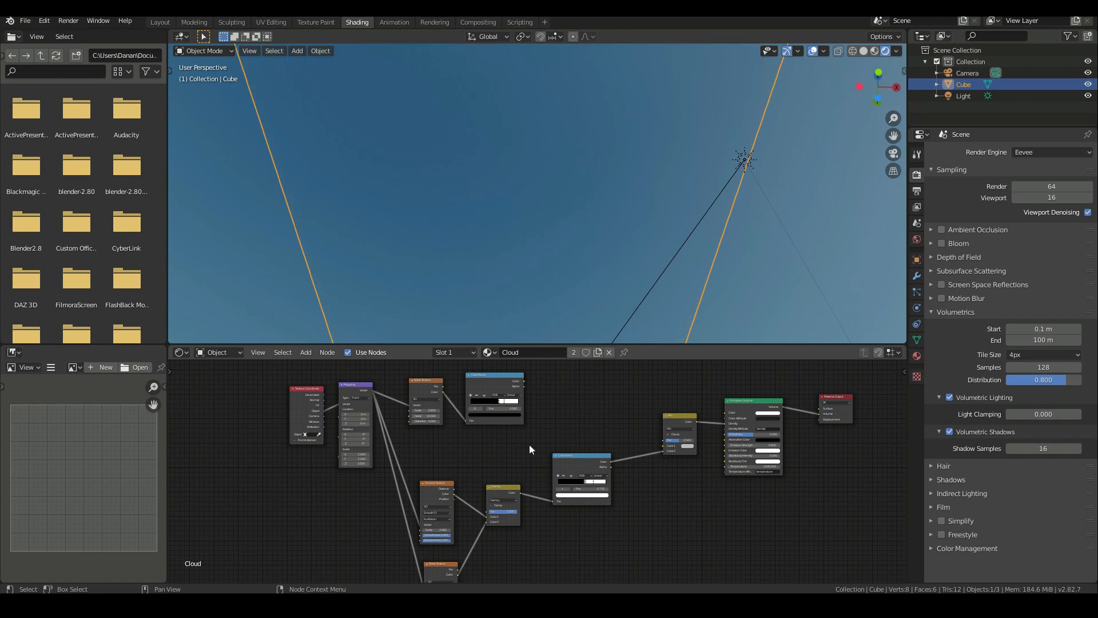
left_click_drag(524, 381, 664, 446)
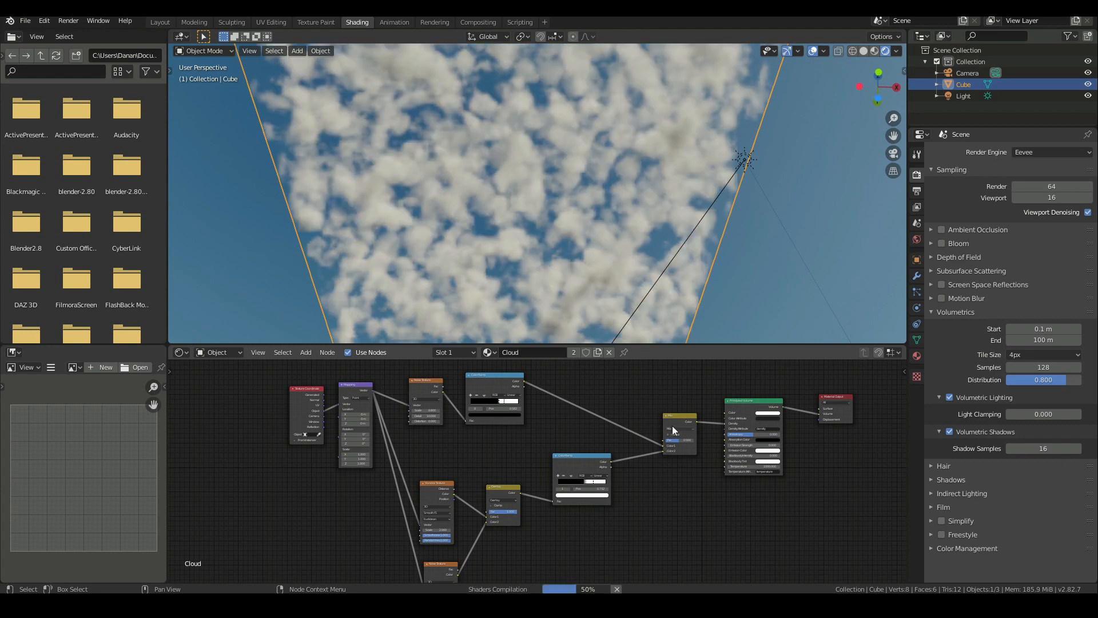
Set the blend mode of the new MixRGB node before the Principled Volume to Overlay.
middle_click_drag(651, 383, 618, 390)
scroll(621, 145, "down", 6)
middle_click_drag(591, 154, 572, 173)
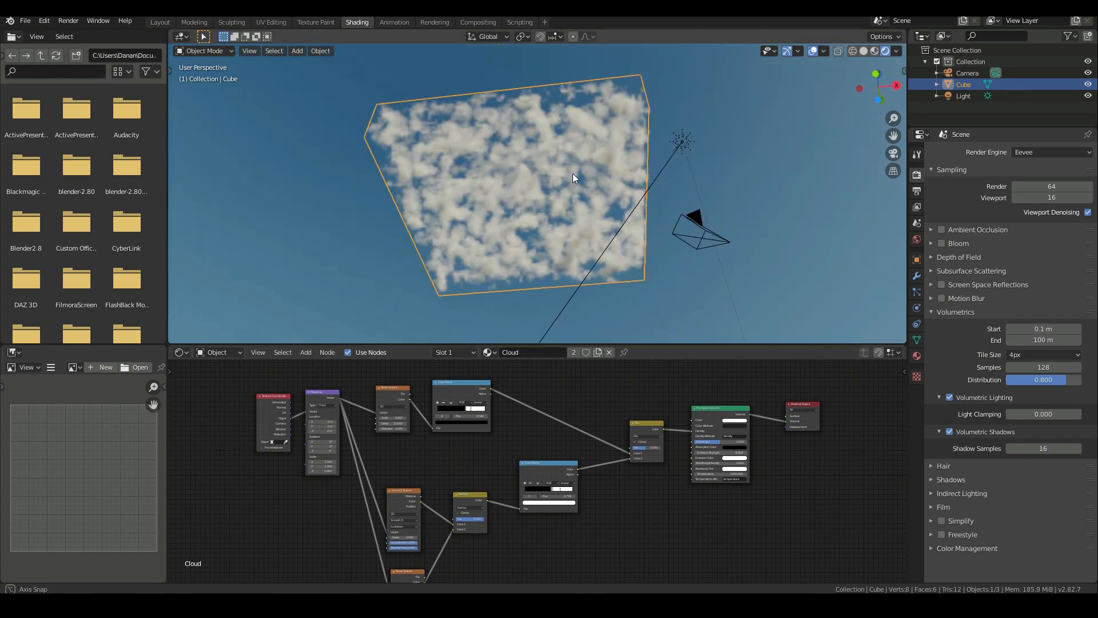
scroll(647, 418, "up", 2)
left_click(654, 431)
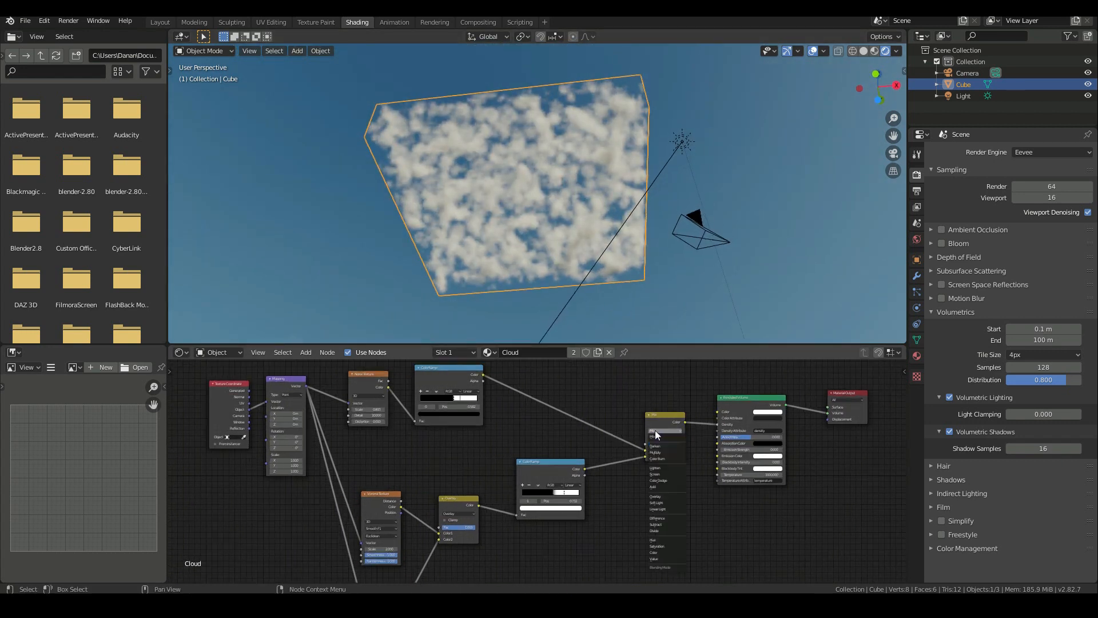
left_click(663, 497)
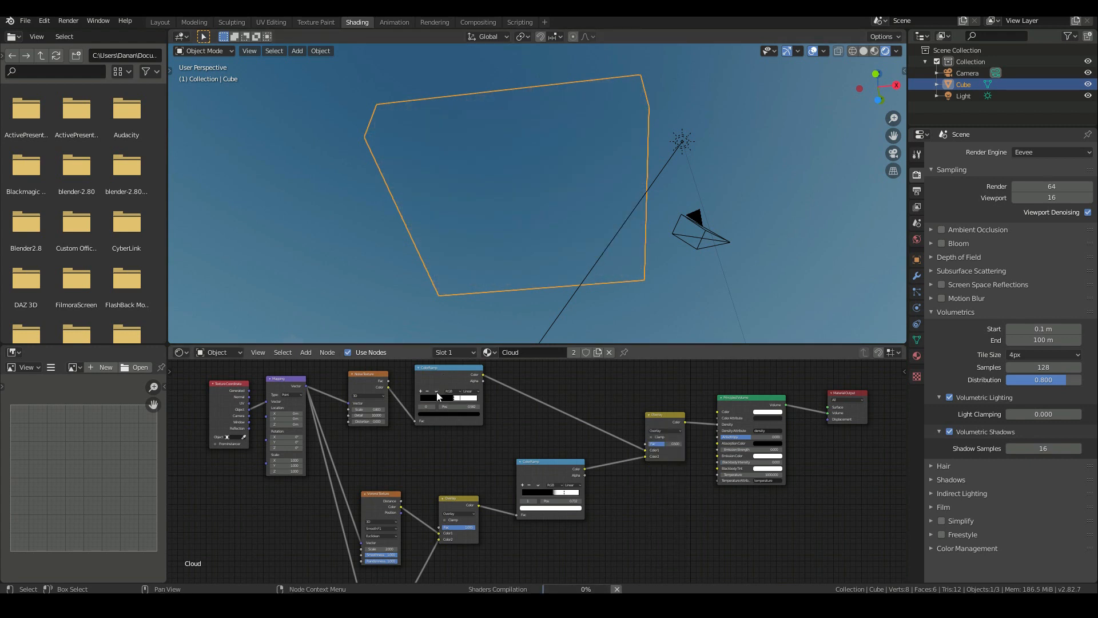
Inspect the overlaid clouds from below and lower the final Overlay node's Fac to 0.
scroll(551, 184, "up", 2)
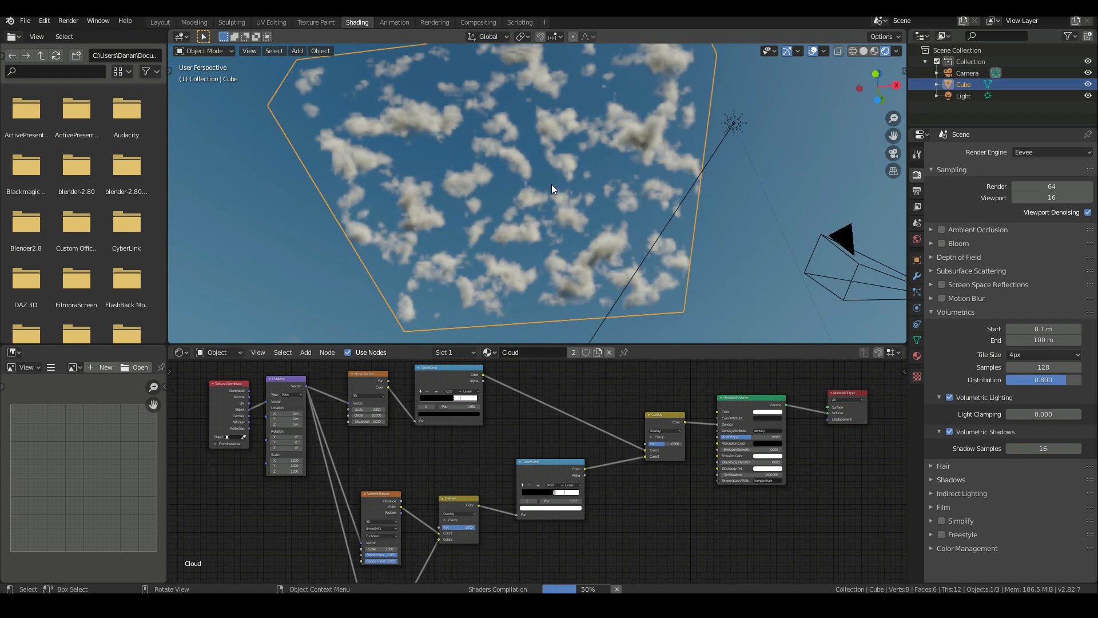
scroll(552, 184, "up", 1)
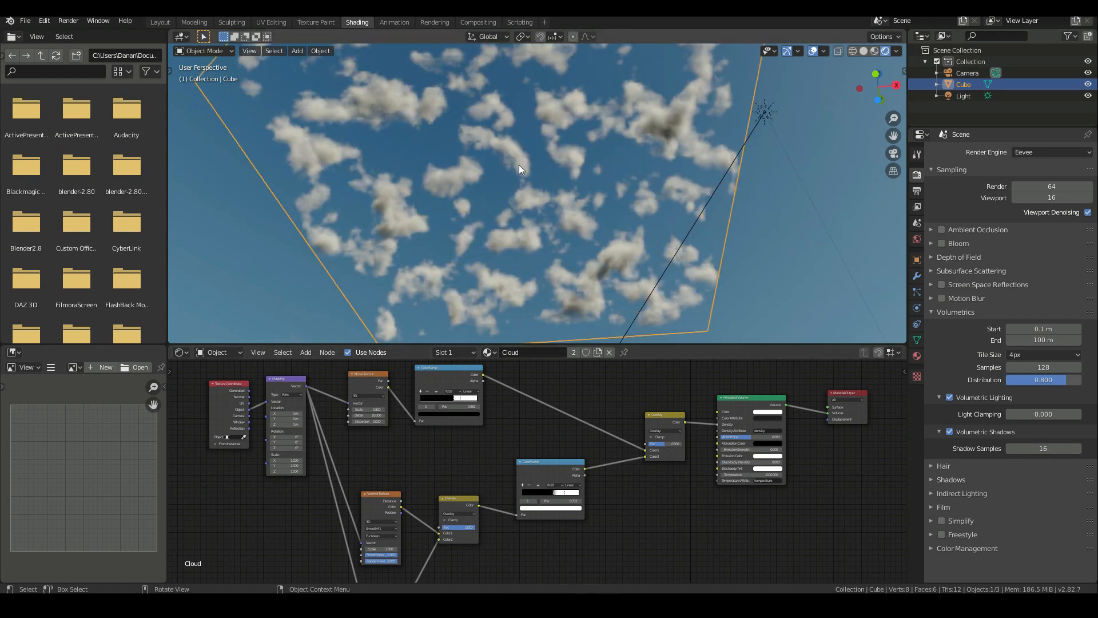
middle_click_drag(568, 244, 523, 225)
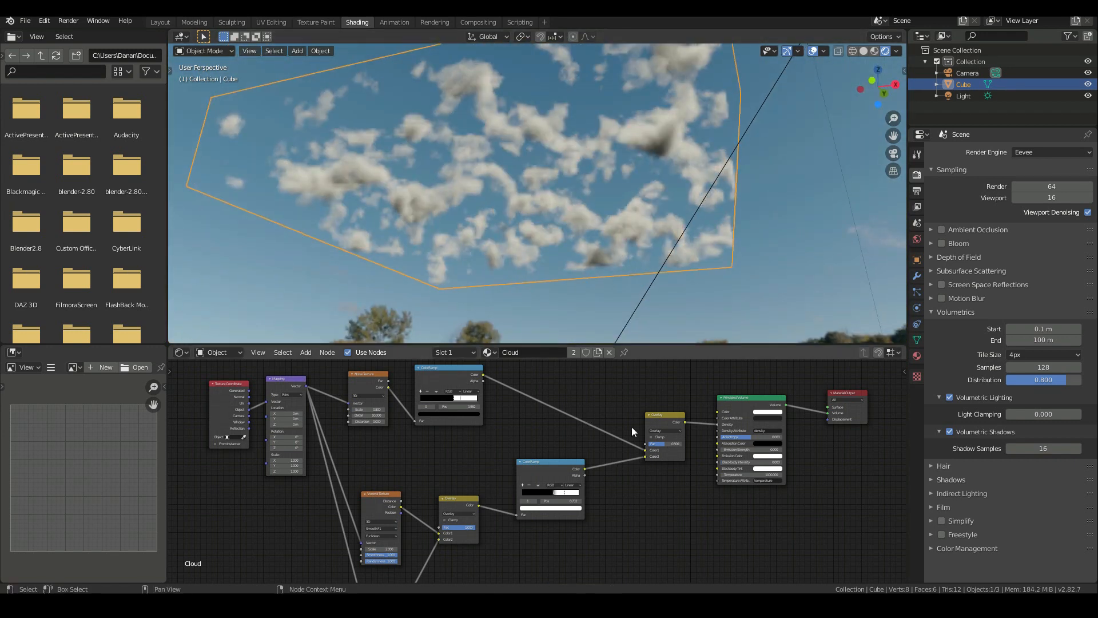
scroll(690, 438, "up", 1)
left_click_drag(690, 439, 658, 438)
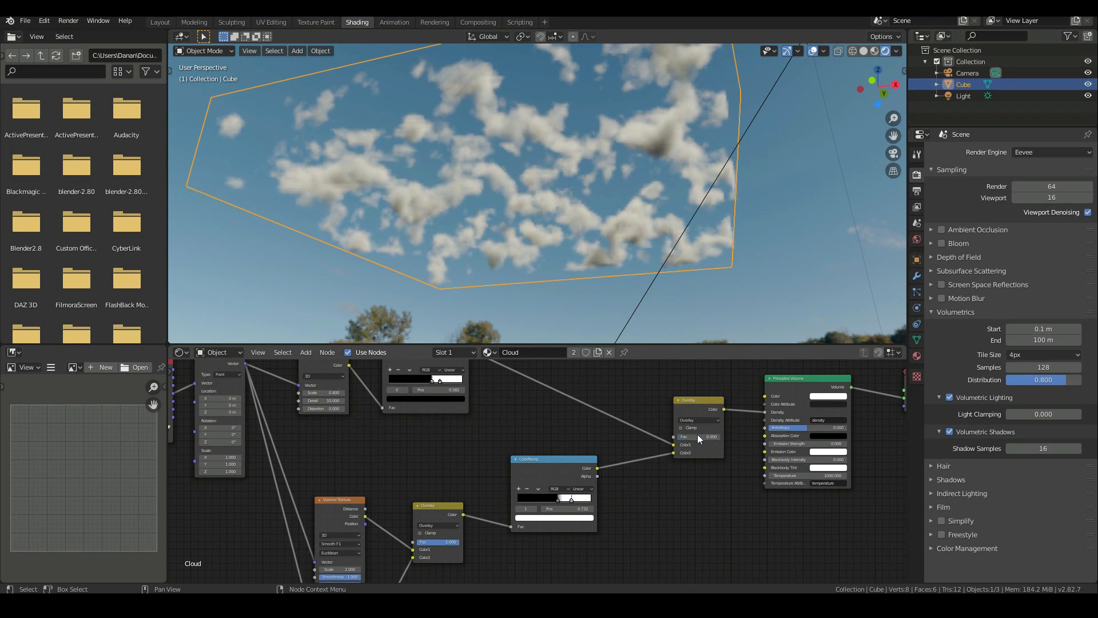
Link the noise ColorRamp directly to the Principled Volume's Density and shift its black stop to position 0.541.
scroll(582, 389, "down", 1)
left_click_drag(485, 397, 718, 445)
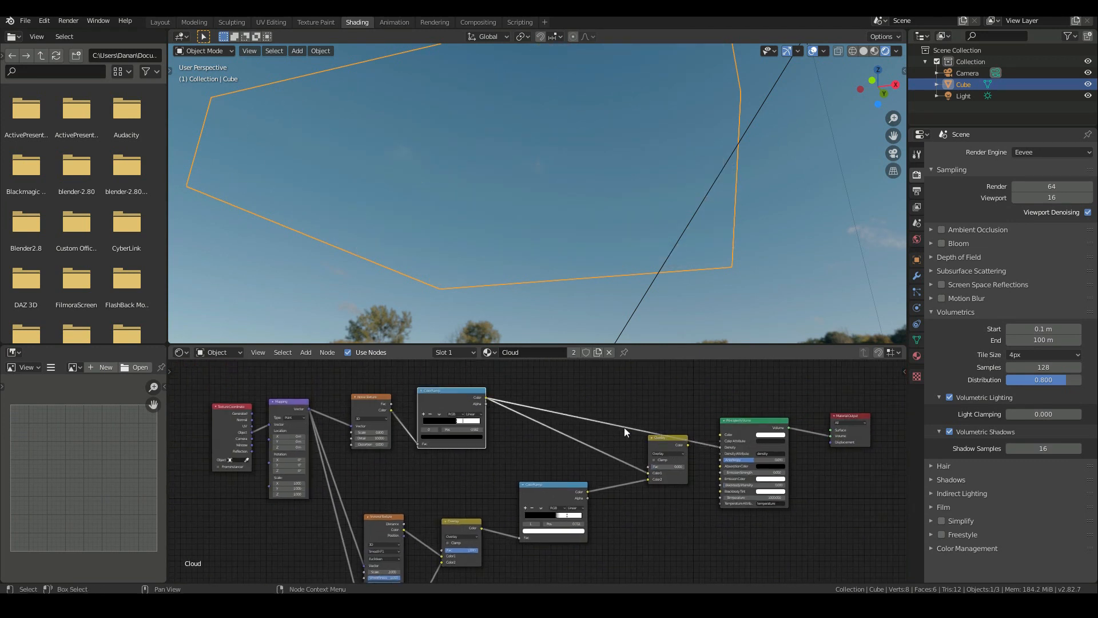
middle_click_drag(571, 190, 558, 166)
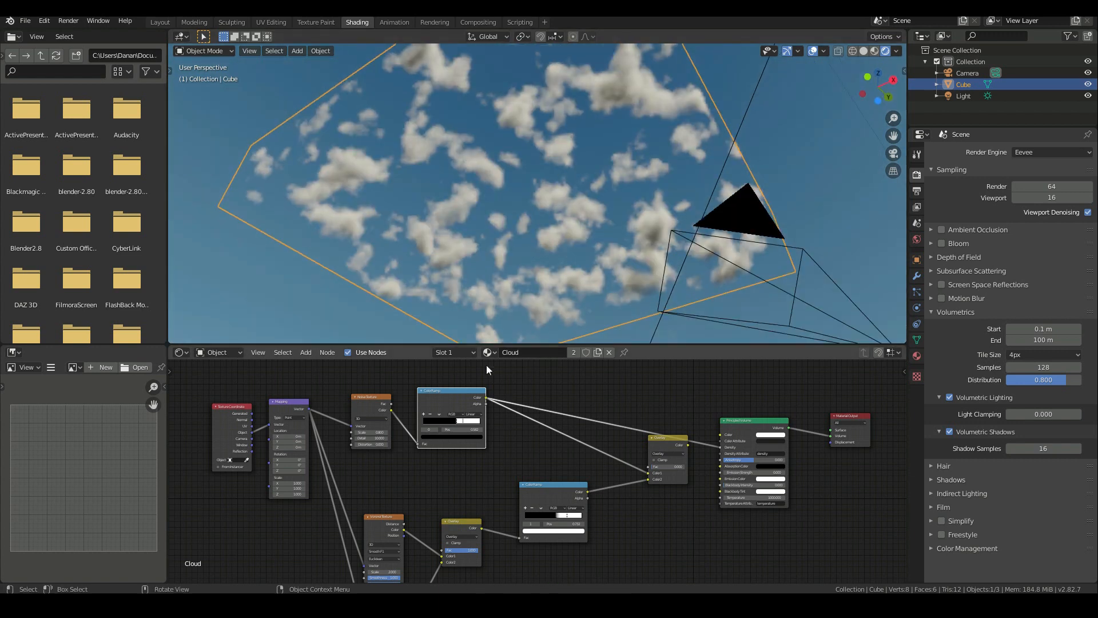
scroll(466, 407, "up", 2)
scroll(439, 396, "up", 1)
mouse_move(419, 396)
left_mouse_down()
mouse_move(428, 398)
mouse_move(401, 402)
left_mouse_up()
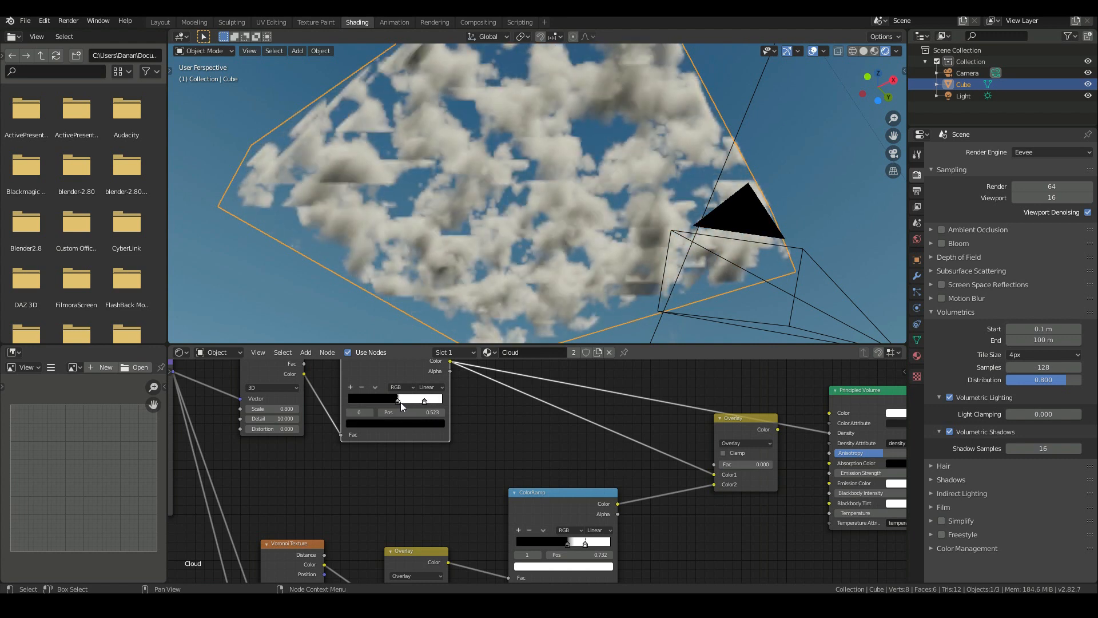
In camera view, reconnect the Overlay node to the Principled Volume's Density and compare its Fac at 1 and 0.
key("KP_0")
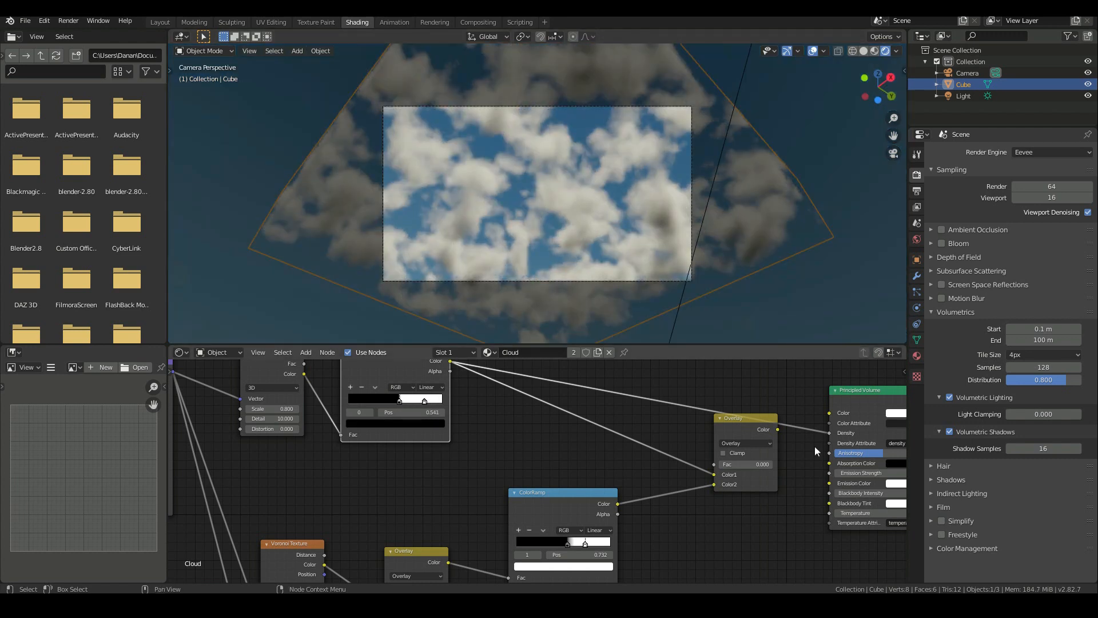
left_click_drag(778, 429, 830, 434)
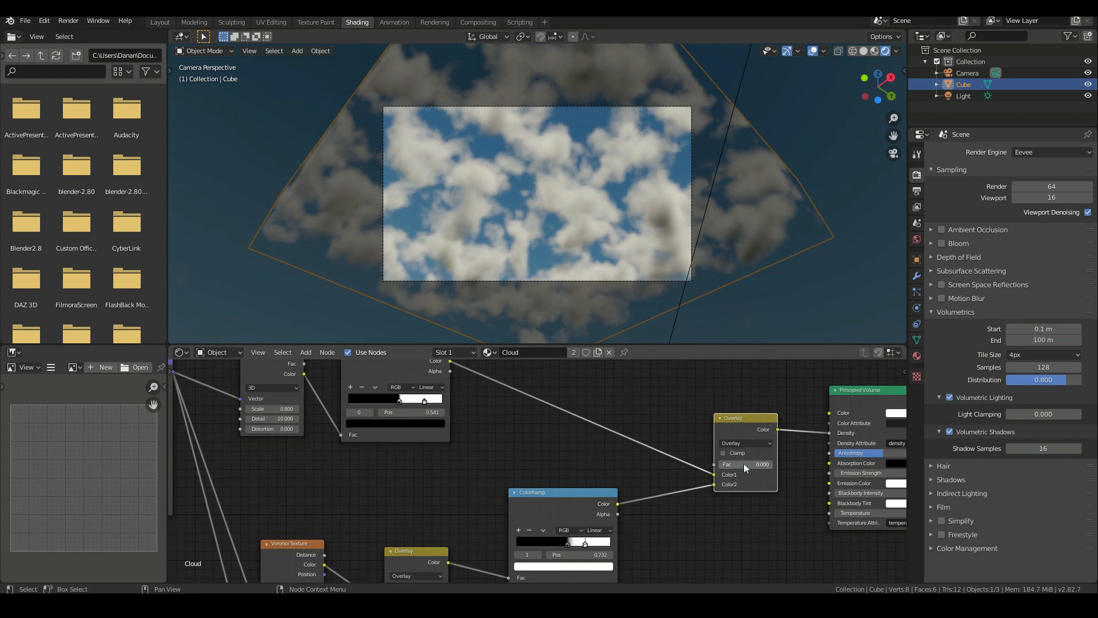
left_click_drag(732, 464, 801, 464)
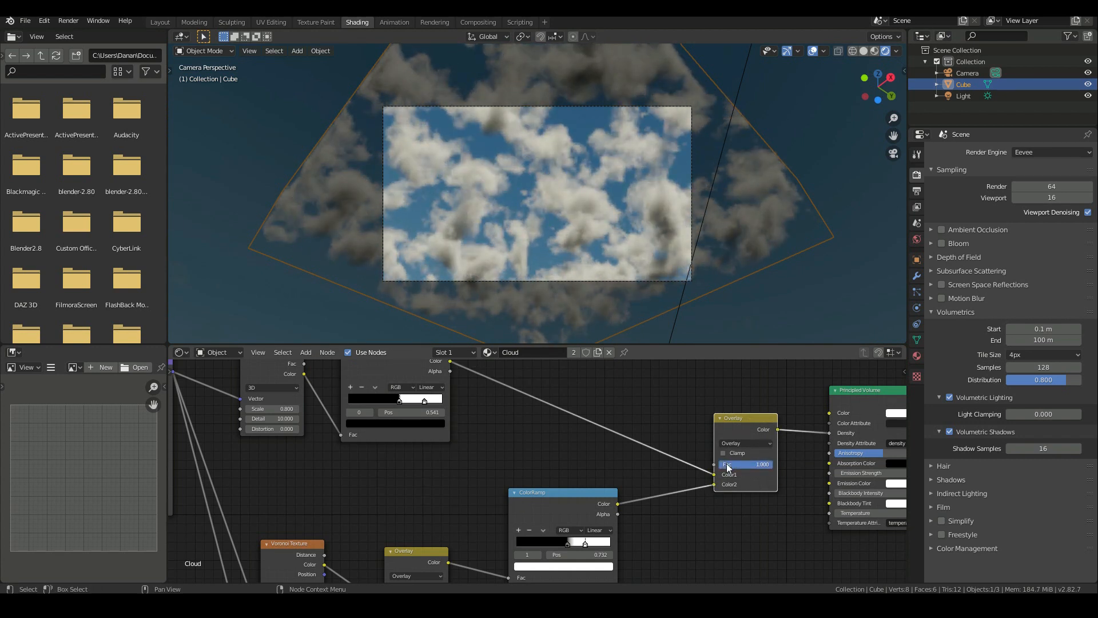
left_click_drag(728, 464, 686, 464)
Compare the cloud detail up close with the final Overlay node's Fac at 0 and 1, leaving it at 1.
middle_click_drag(729, 380, 672, 386)
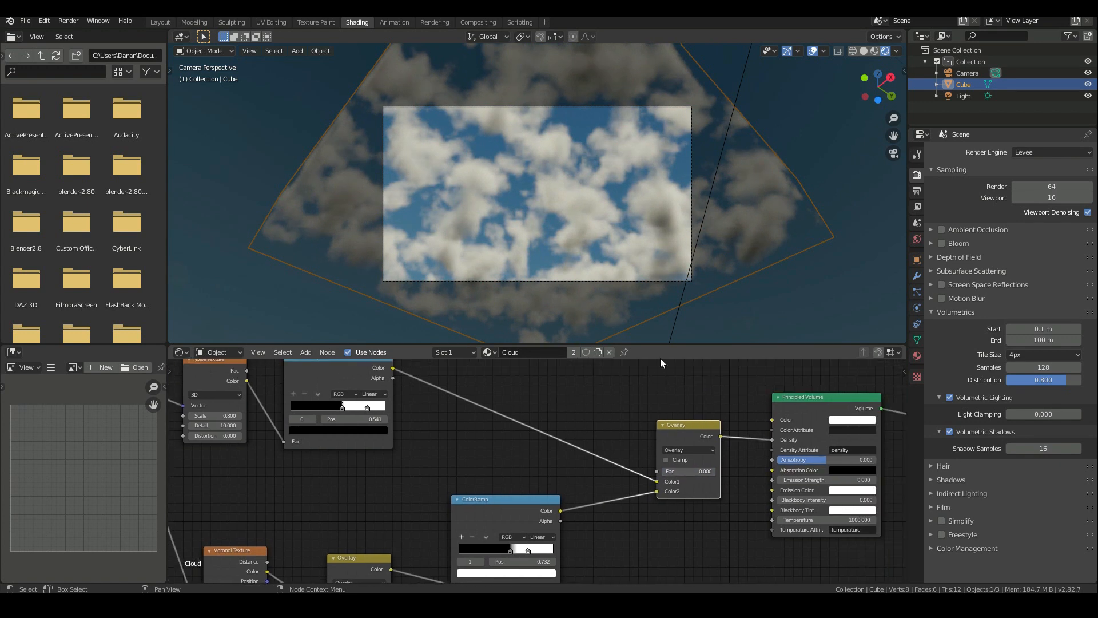
scroll(667, 335, "up", 2)
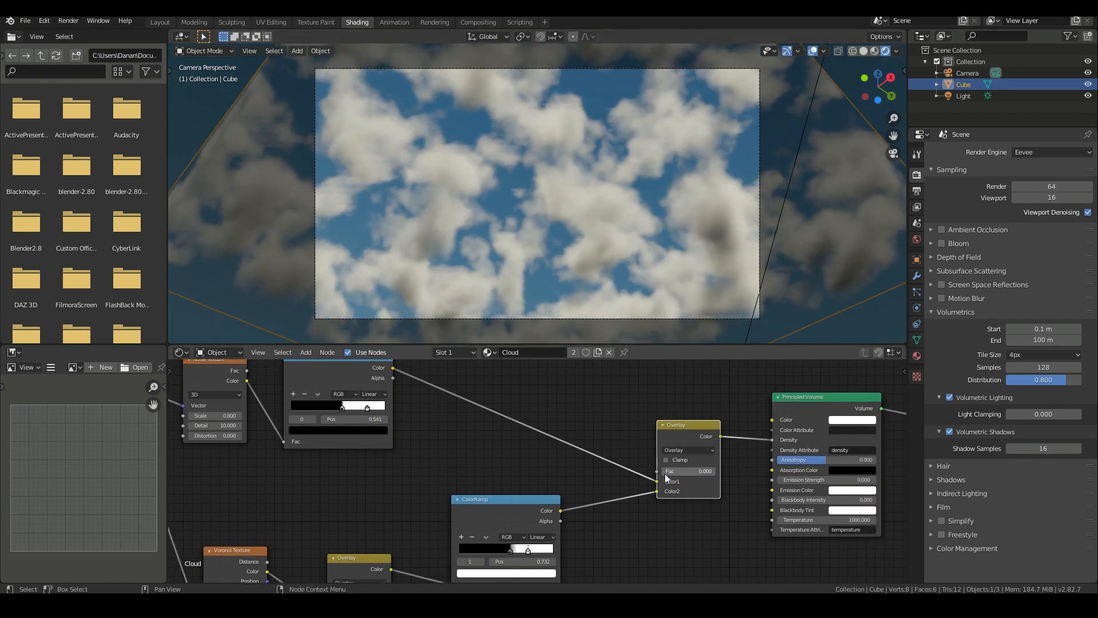
left_click_drag(667, 472, 709, 471)
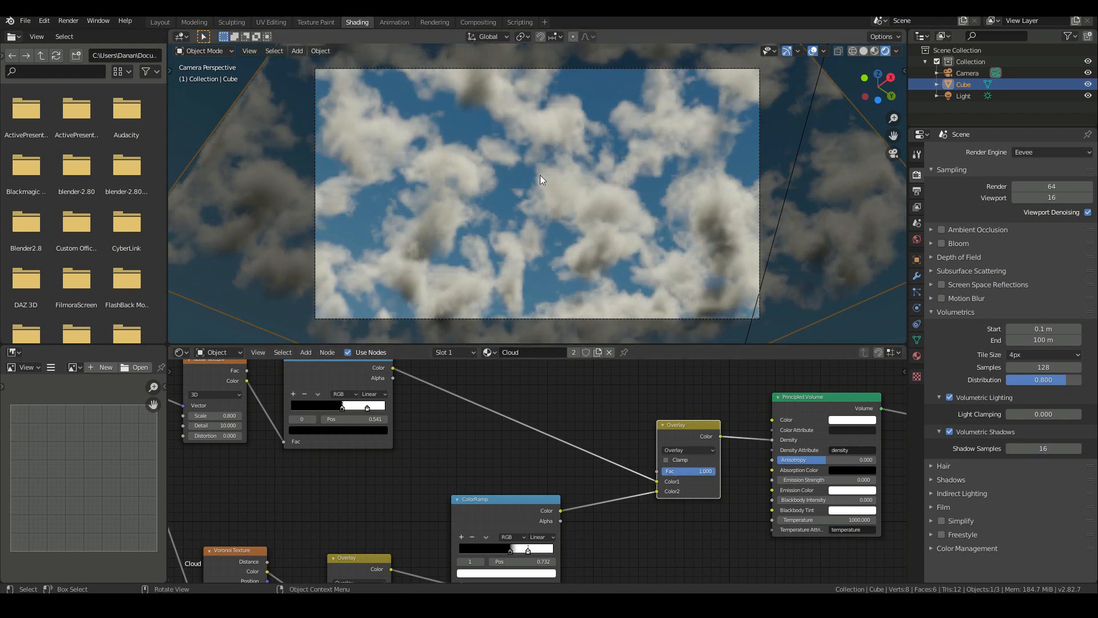
scroll(496, 188, "up", 2)
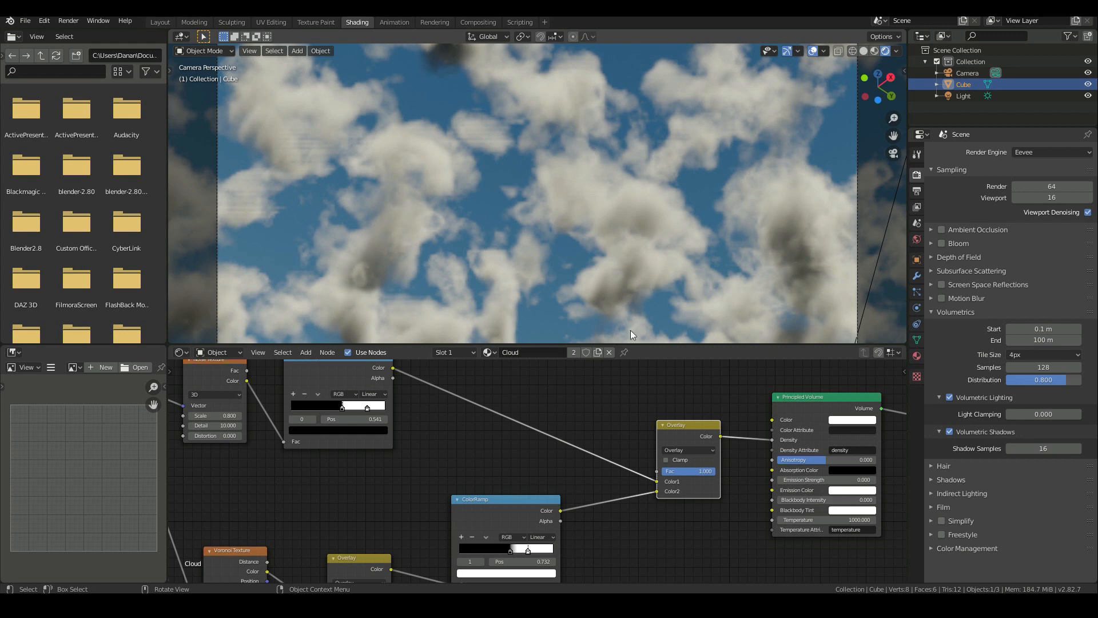
left_click_drag(703, 471, 647, 471)
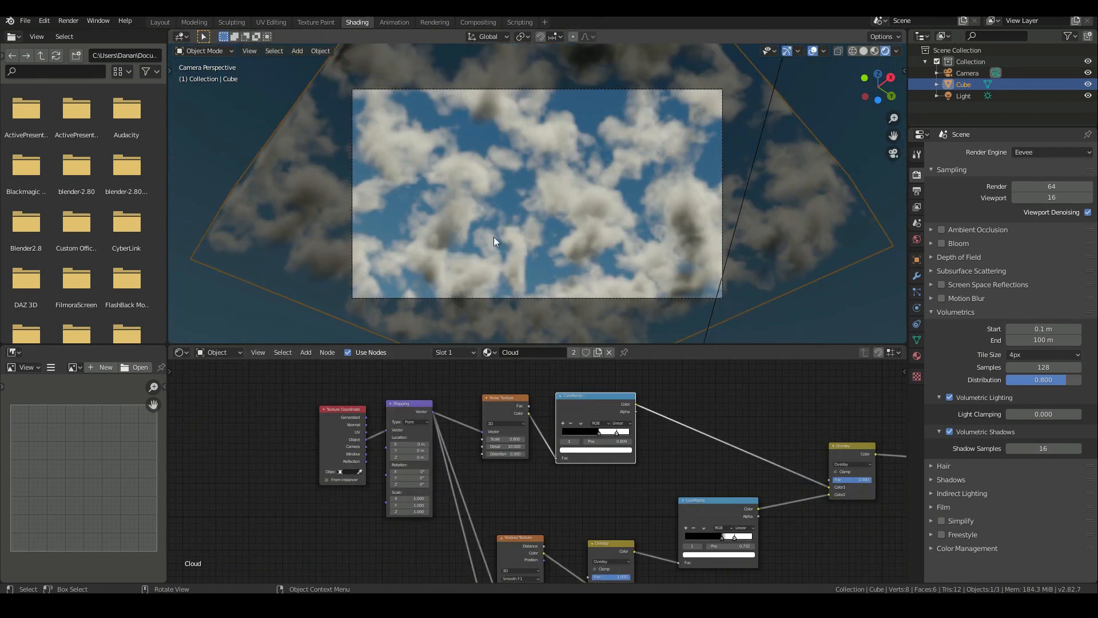
scroll(504, 236, "up", 2)
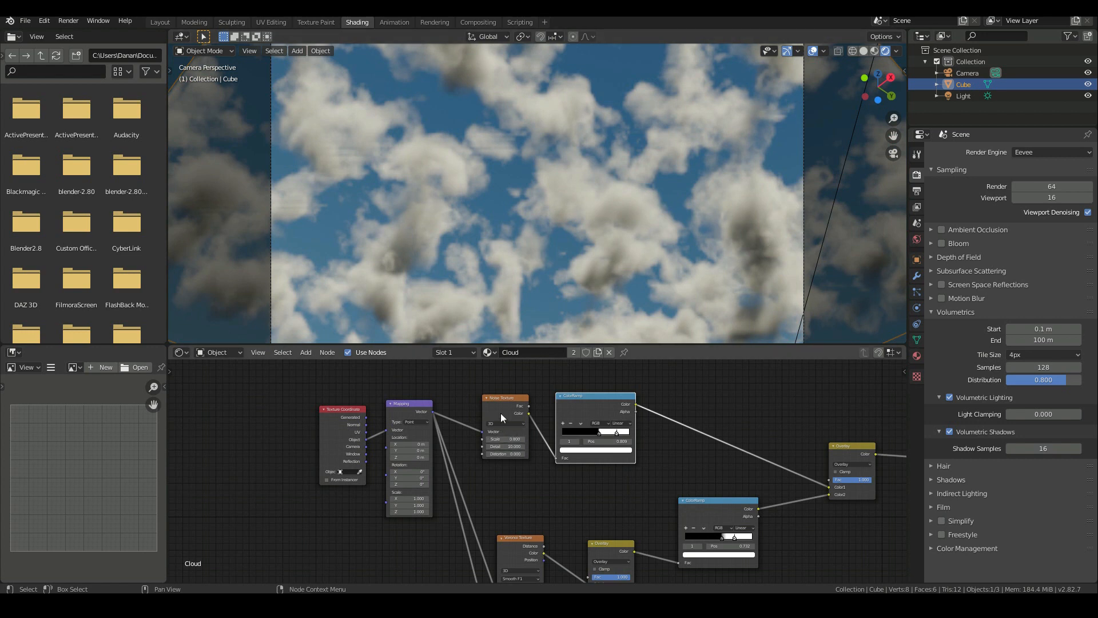
Duplicate the Noise Texture together with its ColorRamp and place the copies above the originals.
mouse_move(577, 396)
left_mouse_down()
mouse_move(649, 397)
mouse_move(579, 401)
left_mouse_up()
middle_click_drag(569, 397, 549, 439)
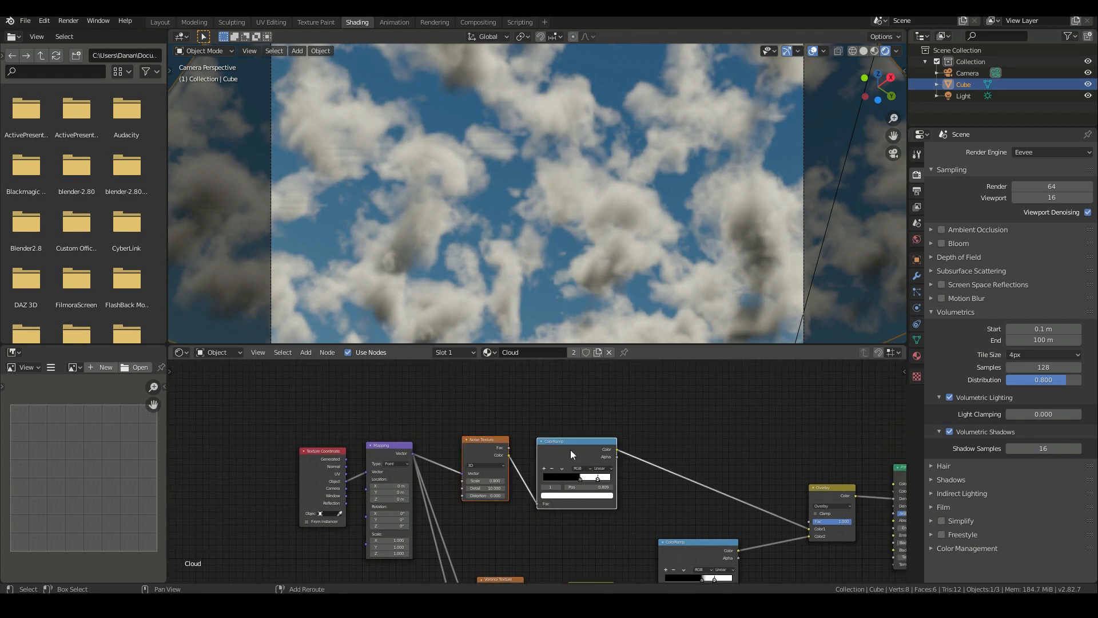
key("shift+d")
left_click(572, 371)
Insert a MixRGB node before the Overlay node's Color1 and combine the original and duplicated noise ColorRamps in it.
key("shift+a")
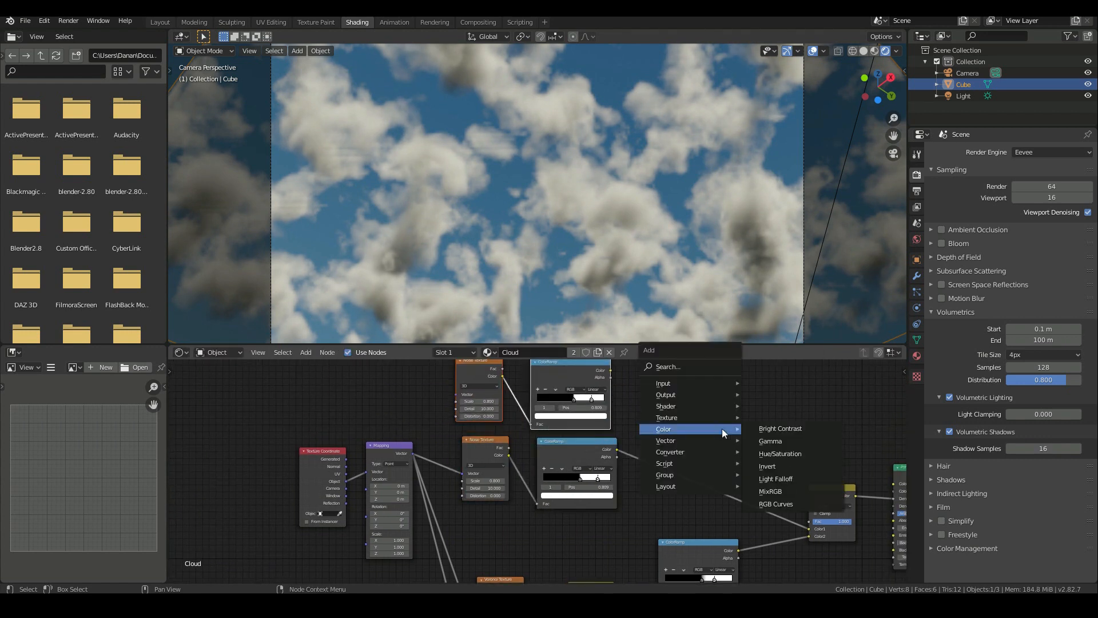
left_click(776, 491)
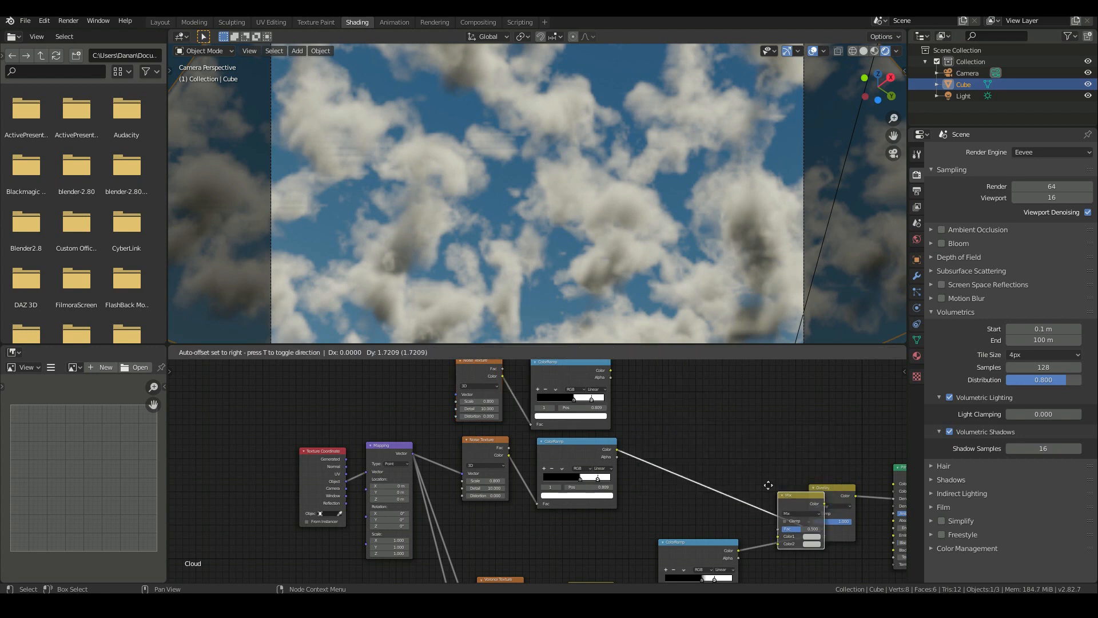
left_click(671, 422)
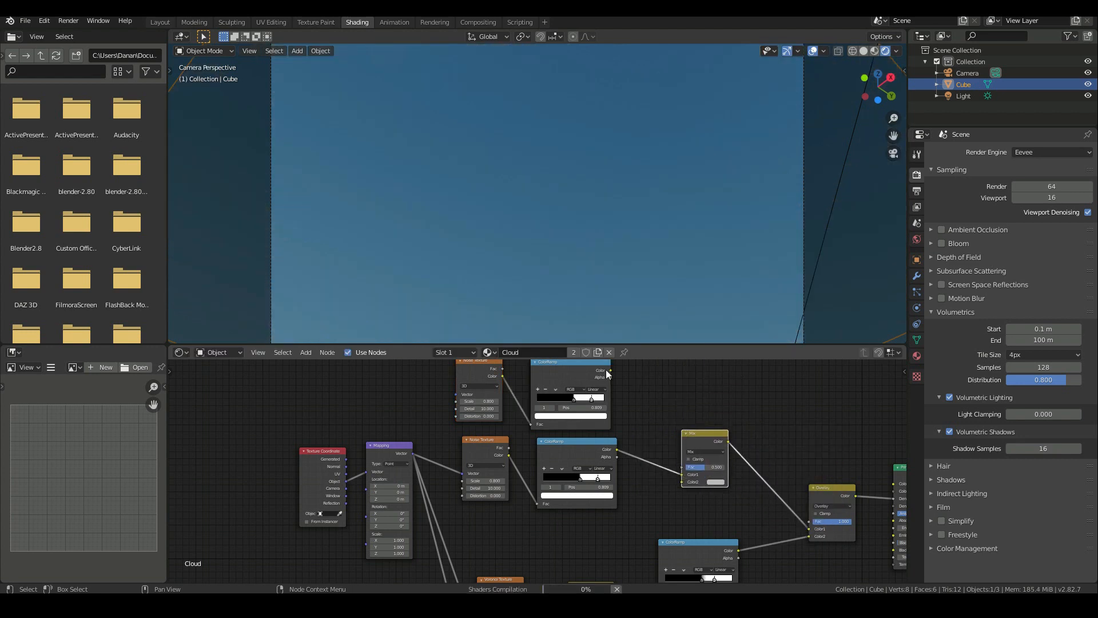
left_click_drag(610, 371, 682, 475)
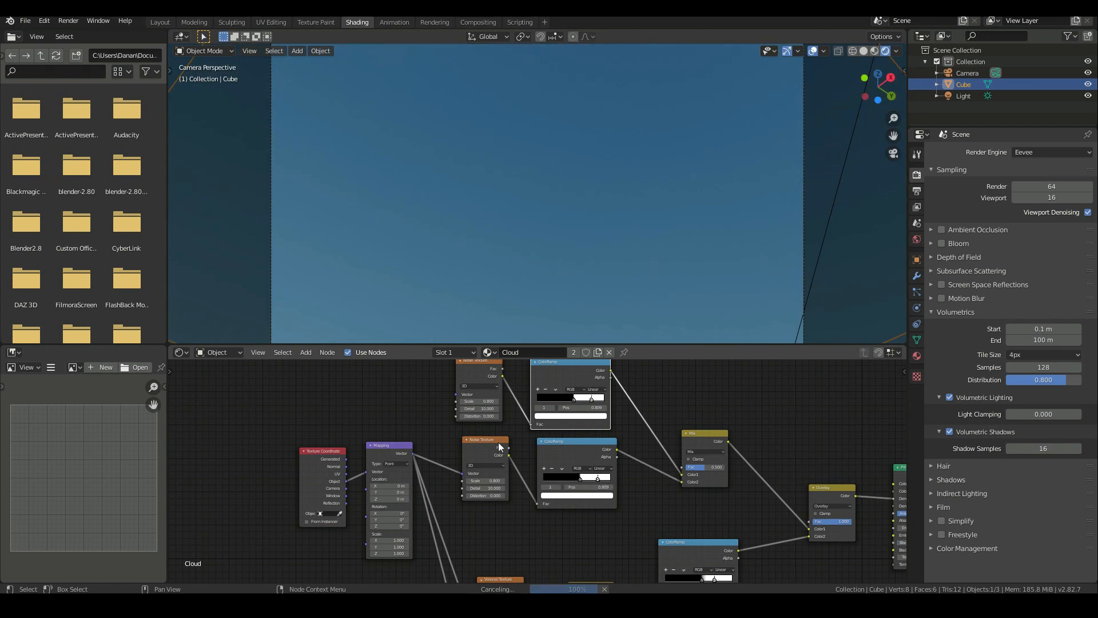
Inspect the denser clouds and link the new Mix node's output directly to the Principled Volume's Density.
scroll(552, 207, "down", 2)
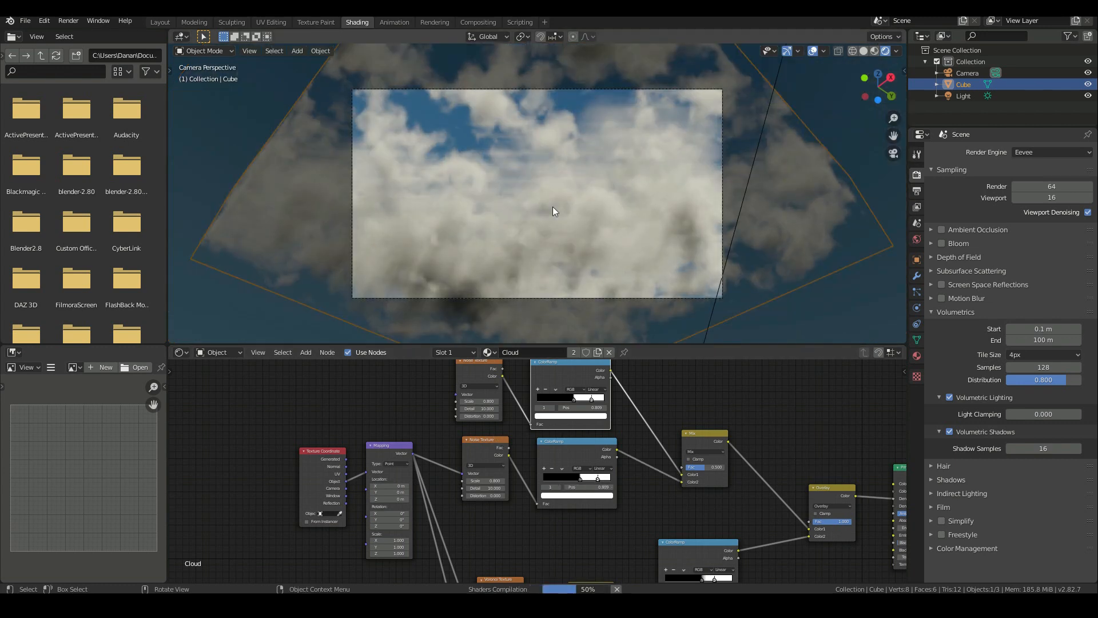
scroll(553, 207, "up", 2)
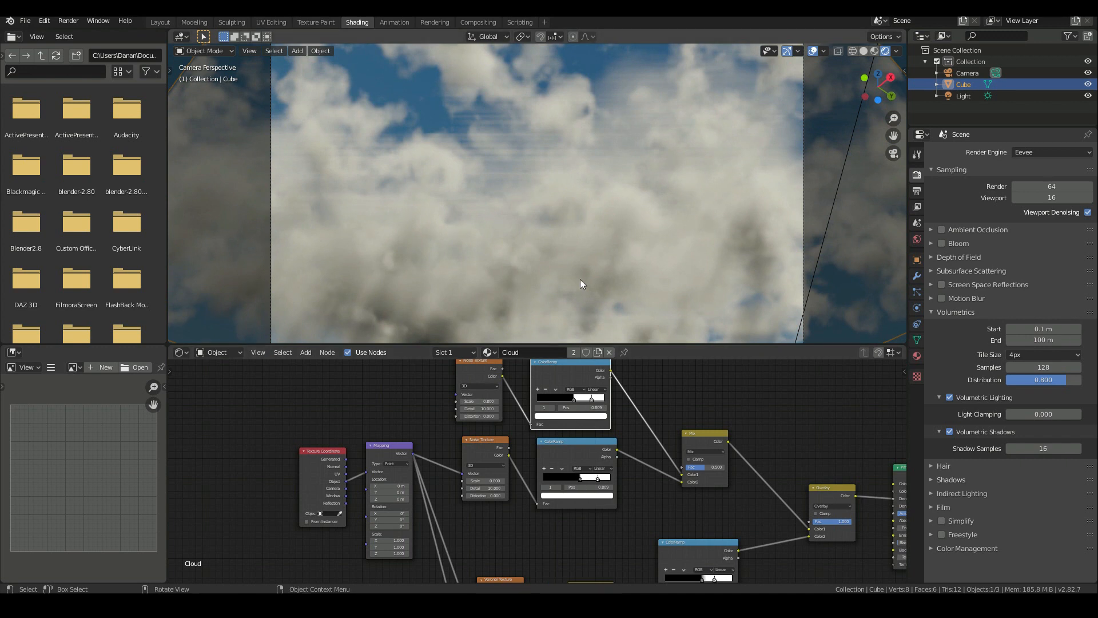
scroll(549, 263, "down", 2)
scroll(778, 482, "down", 1)
middle_click_drag(779, 483, 724, 488)
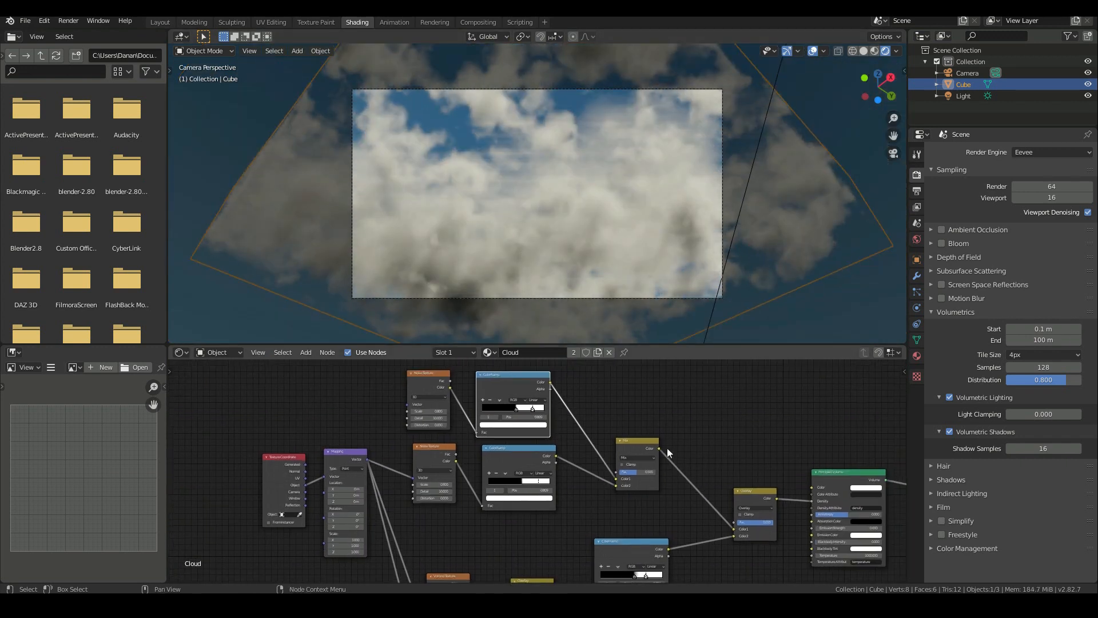
left_click_drag(657, 447, 812, 503)
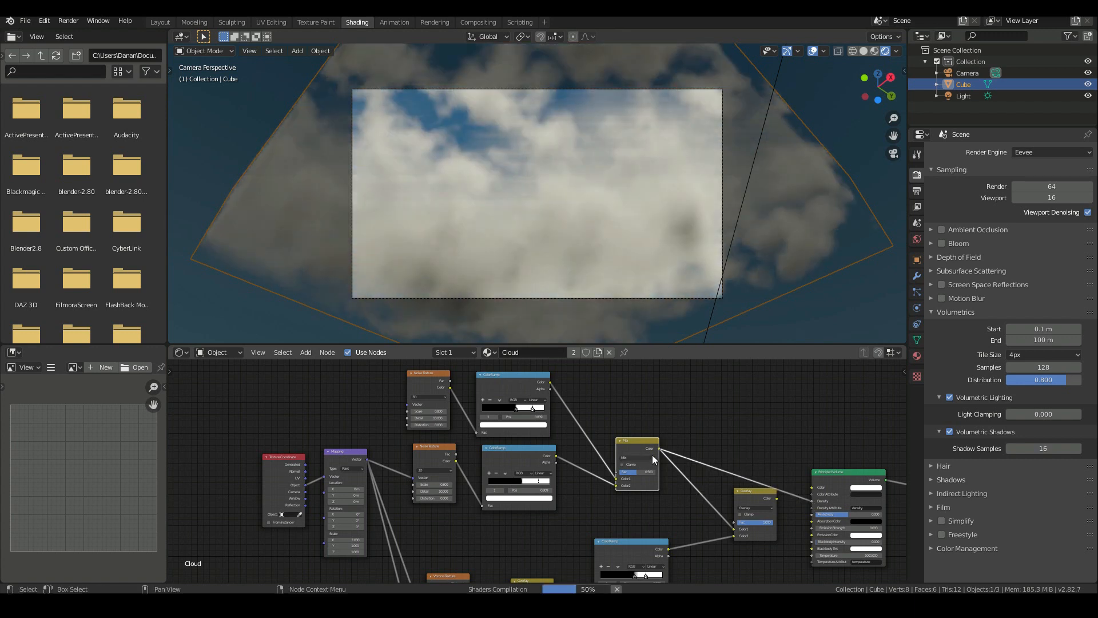
Connect the Mapping node to the duplicated Noise Texture's Vector input and set that texture's Scale to 1.2.
middle_click_drag(551, 191, 579, 213)
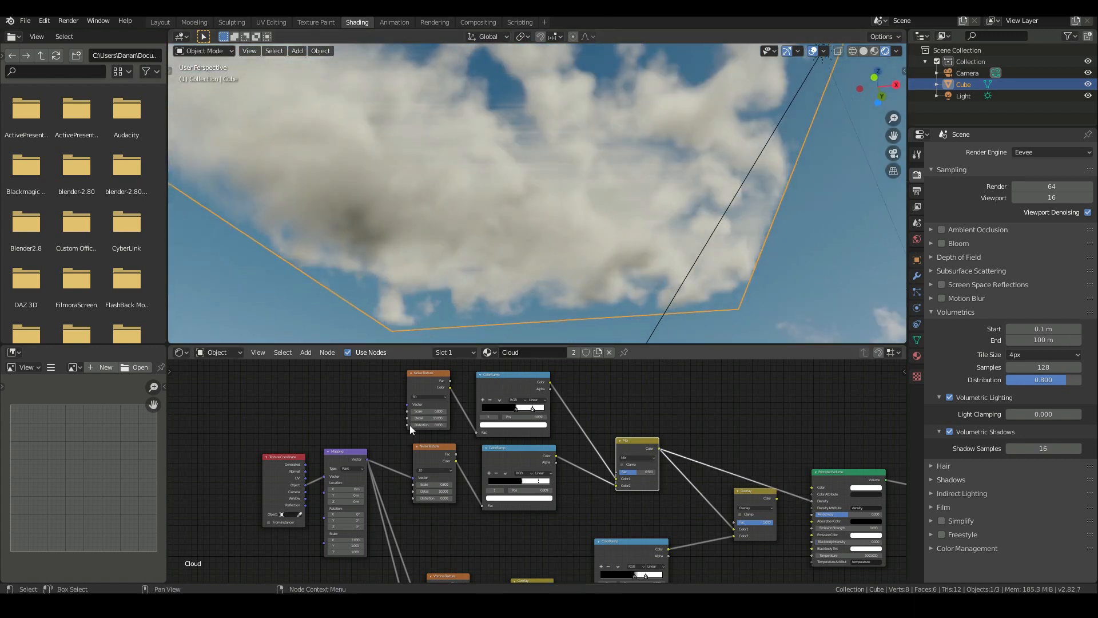
left_click_drag(367, 459, 408, 404)
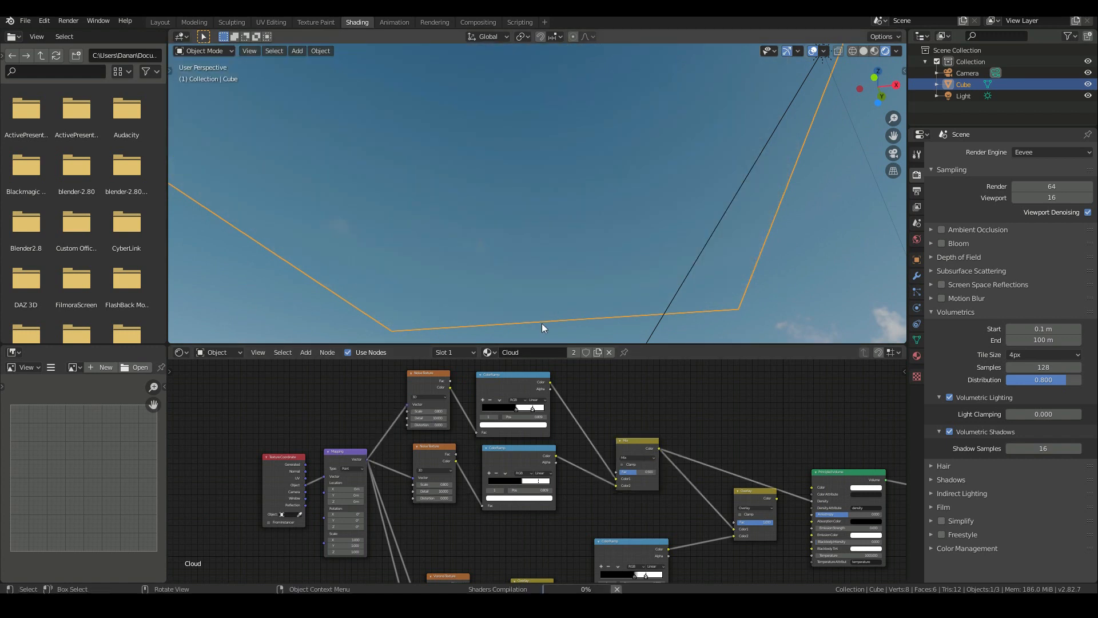
key("KP_0")
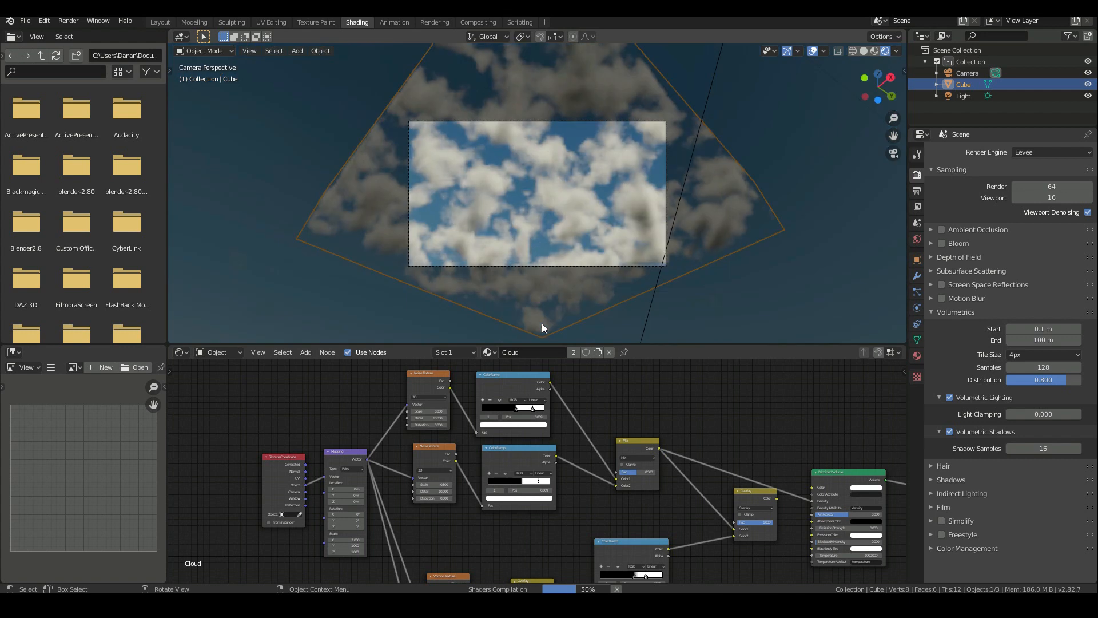
scroll(466, 409, "up", 4)
double_click(415, 437)
type("0.8")
key("Return")
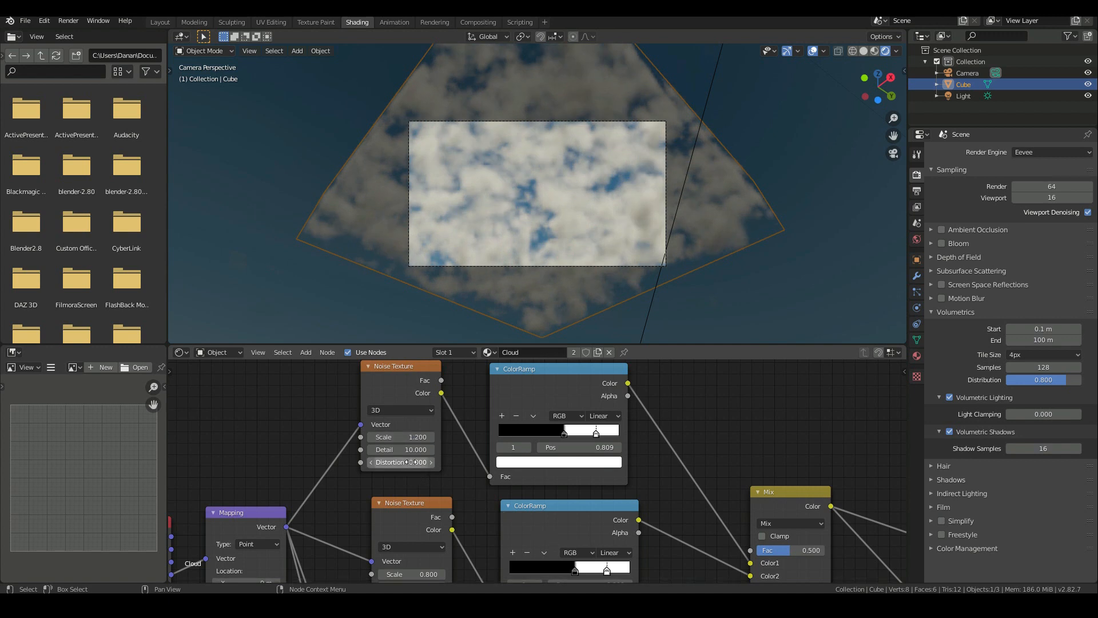
Move the duplicated ColorRamp's black stop to 0.573 and link the Overlay node's output to the Principled Volume's Density.
left_click_drag(564, 432, 569, 436)
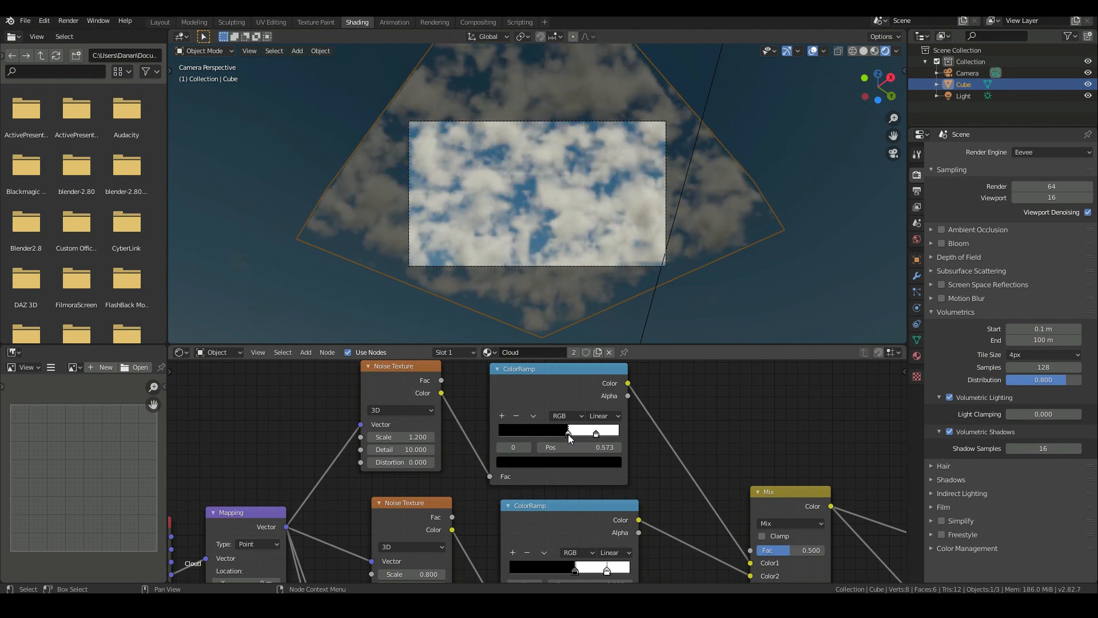
scroll(692, 423, "down", 2)
middle_click_drag(692, 424, 523, 400)
left_click_drag(767, 536, 819, 540)
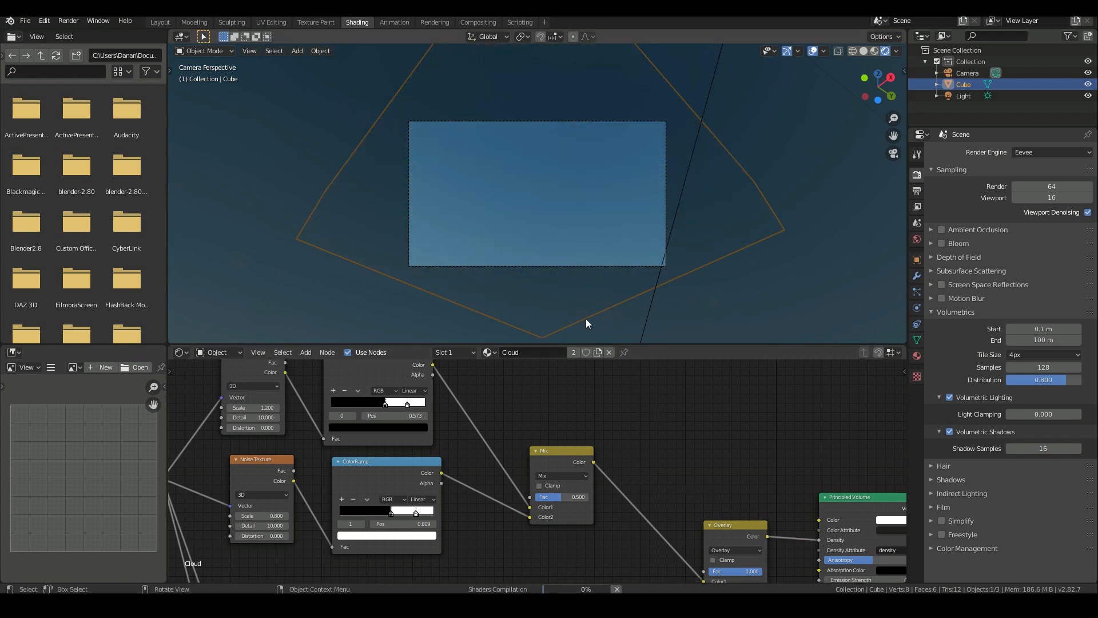
Examine the clouds through the camera from near and far, and review the layout of the Cloud material's node tree.
scroll(586, 318, "up", 4)
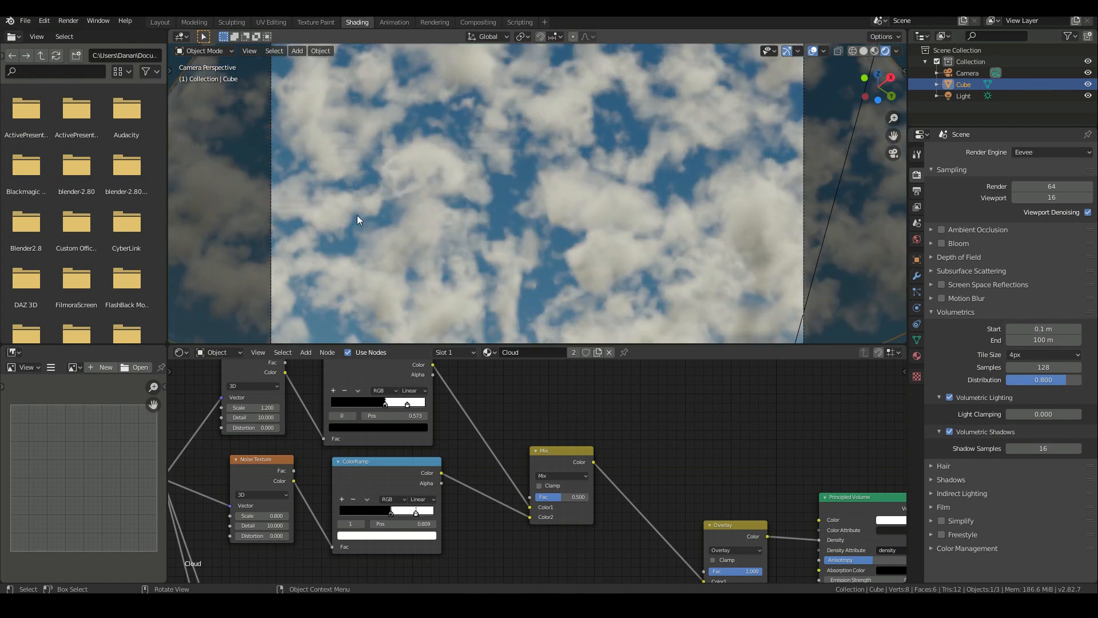
scroll(357, 216, "down", 3)
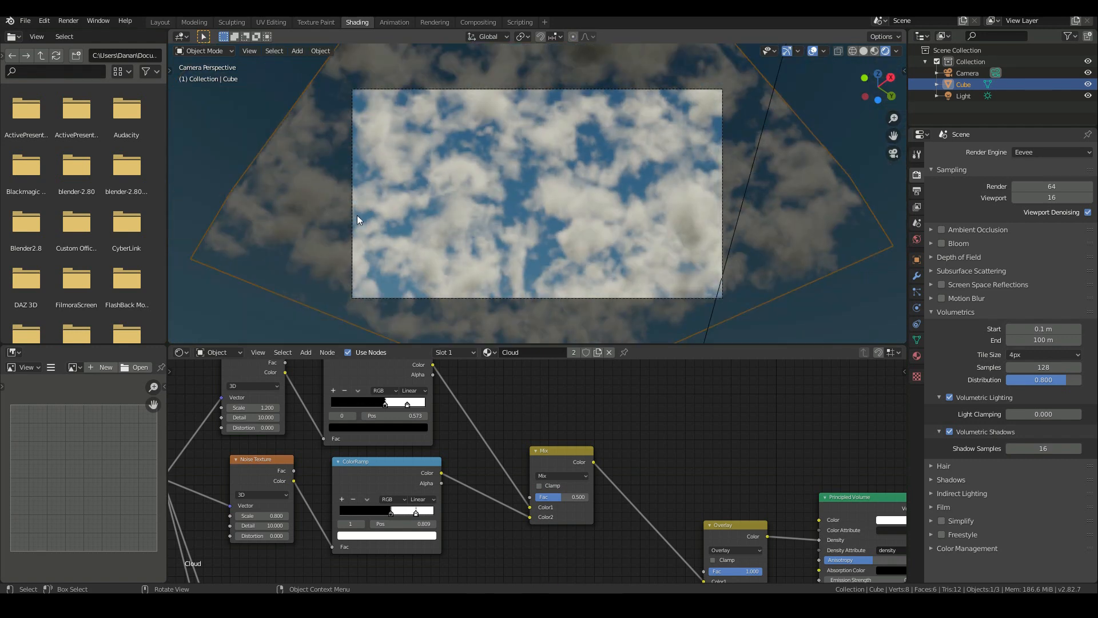
middle_click_drag(383, 234, 464, 228)
key("KP_0")
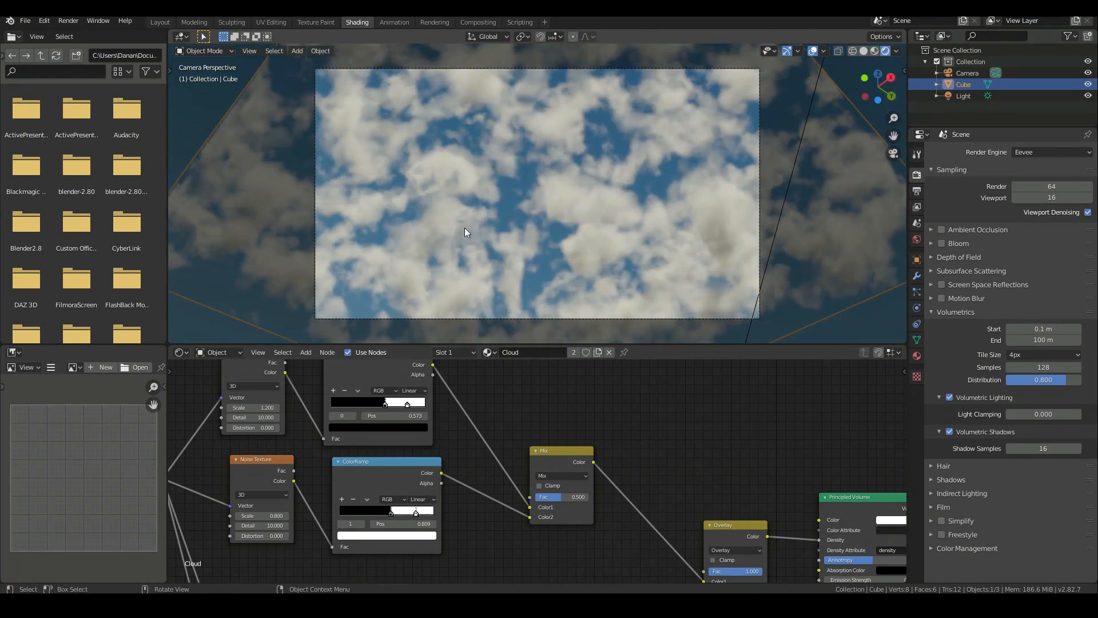
scroll(483, 420, "down", 2)
middle_click_drag(462, 448, 645, 421)
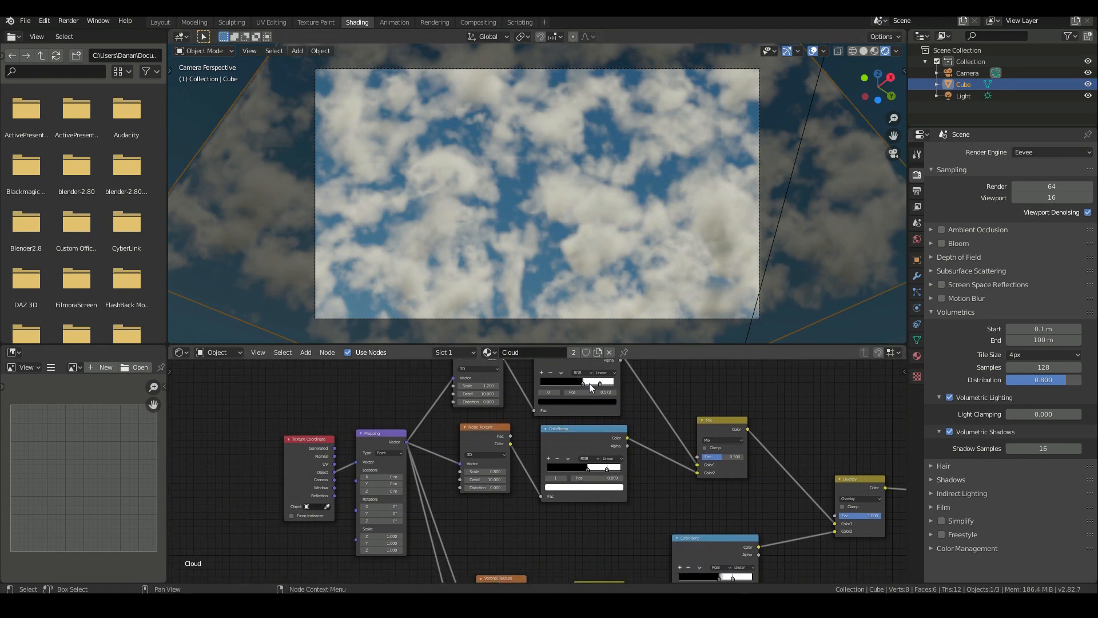
scroll(606, 406, "down", 1)
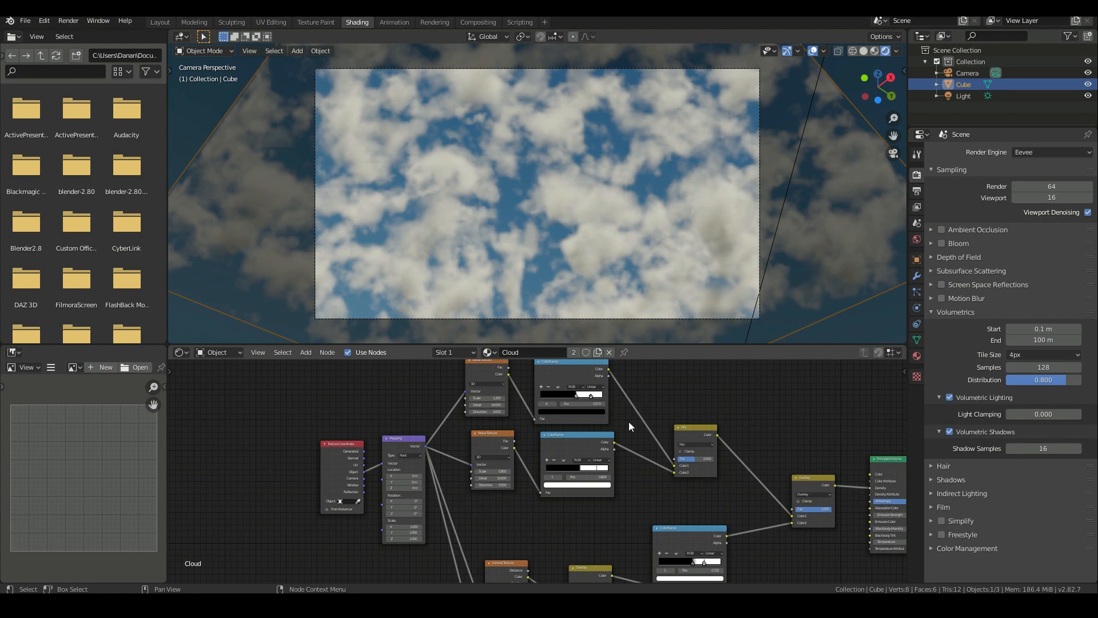
middle_click_drag(647, 402, 578, 414)
scroll(650, 422, "down", 2)
middle_click_drag(650, 422, 571, 422)
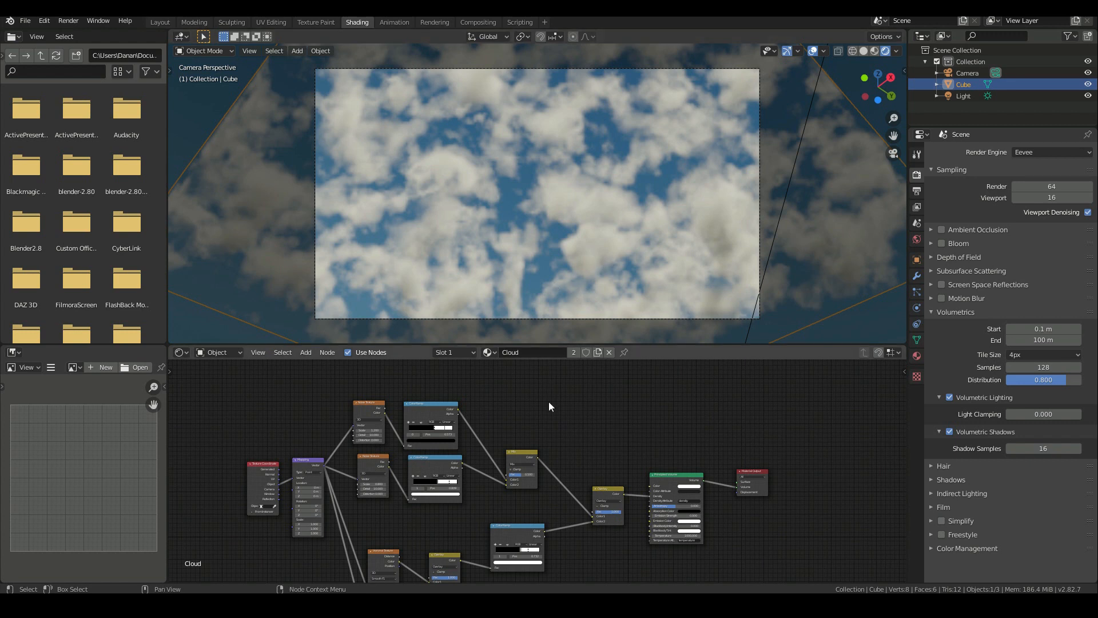
Add a plane at the 3D cursor below the cloud volume and scale it up well beyond the clouds' width.
mouse_move(533, 310)
middle_mouse_down()
mouse_move(551, 283)
mouse_move(562, 309)
mouse_move(527, 290)
middle_mouse_up()
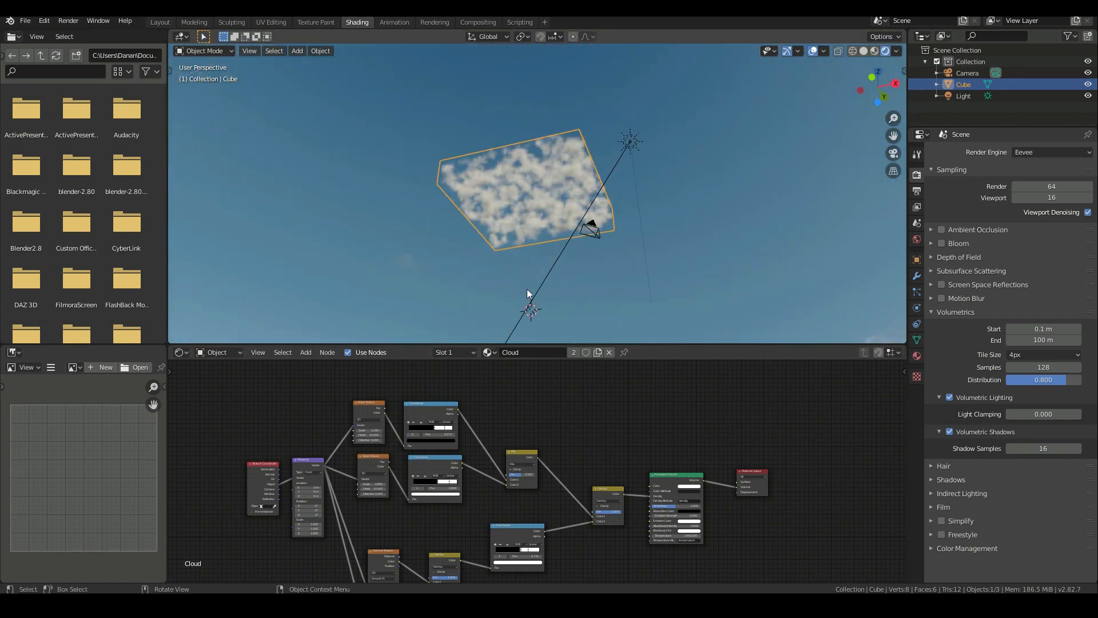
key("KP_1")
left_click(527, 252)
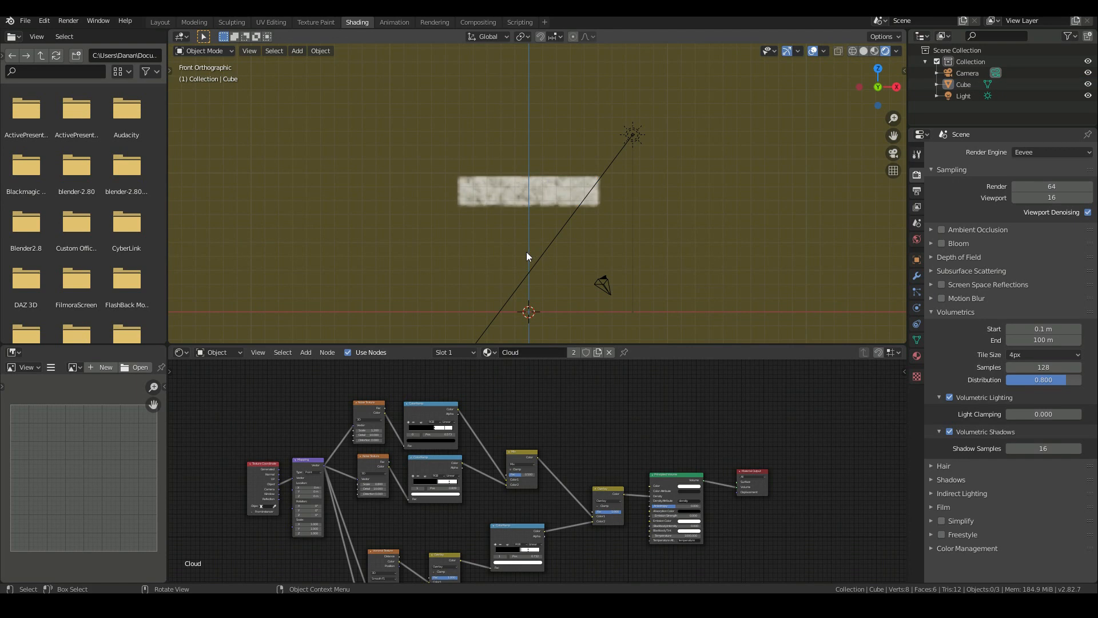
key("shift+a")
mouse_move(533, 253)
left_click(574, 255)
key("s")
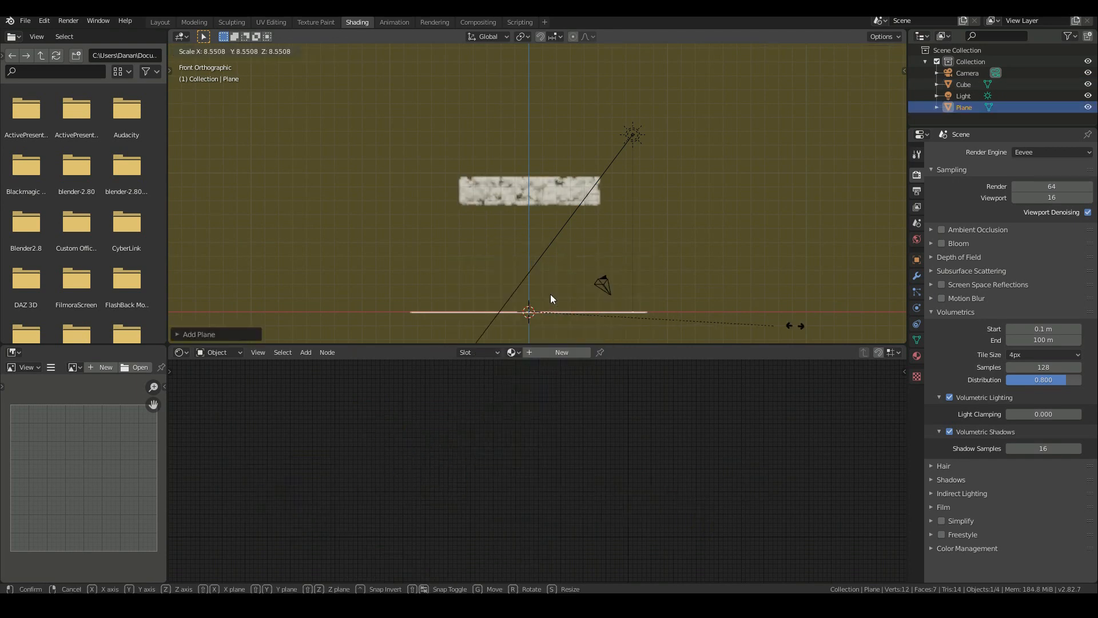
left_click(174, 61)
Give the plane a new material and try raising it along Z toward the cloud volume.
middle_click_drag(403, 209, 404, 250)
key("g")
key("z")
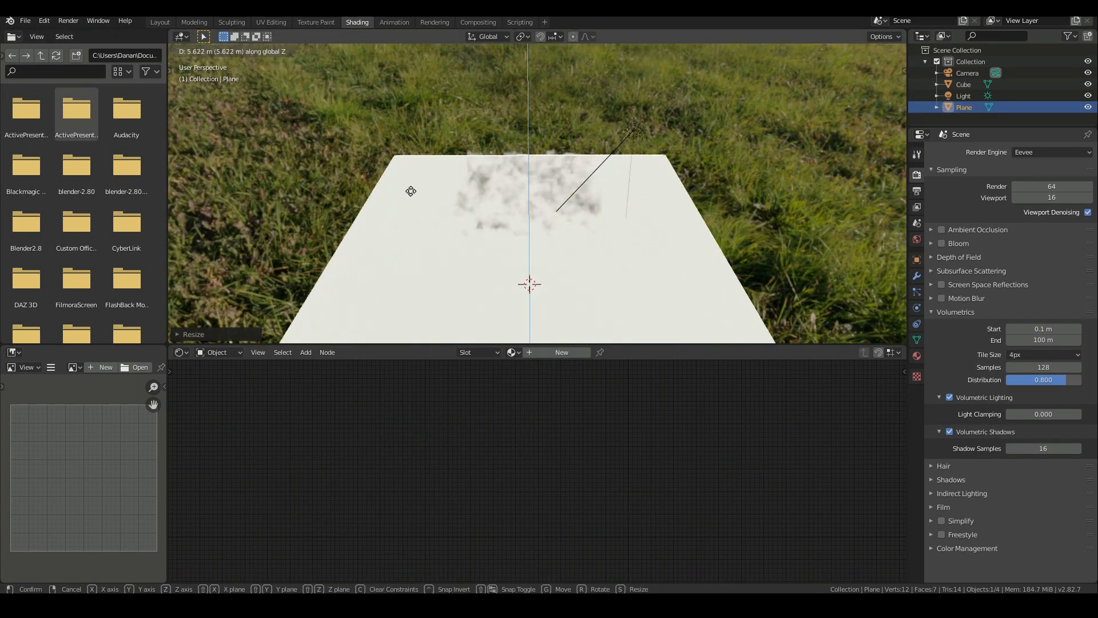
right_click(428, 218)
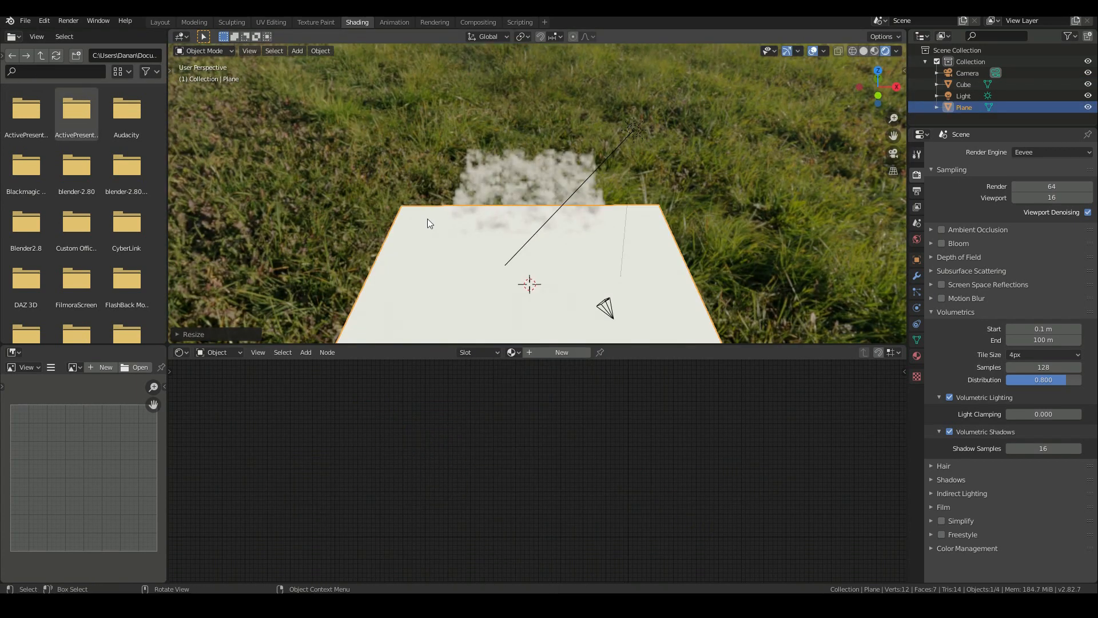
left_click(559, 350)
key("g")
key("z")
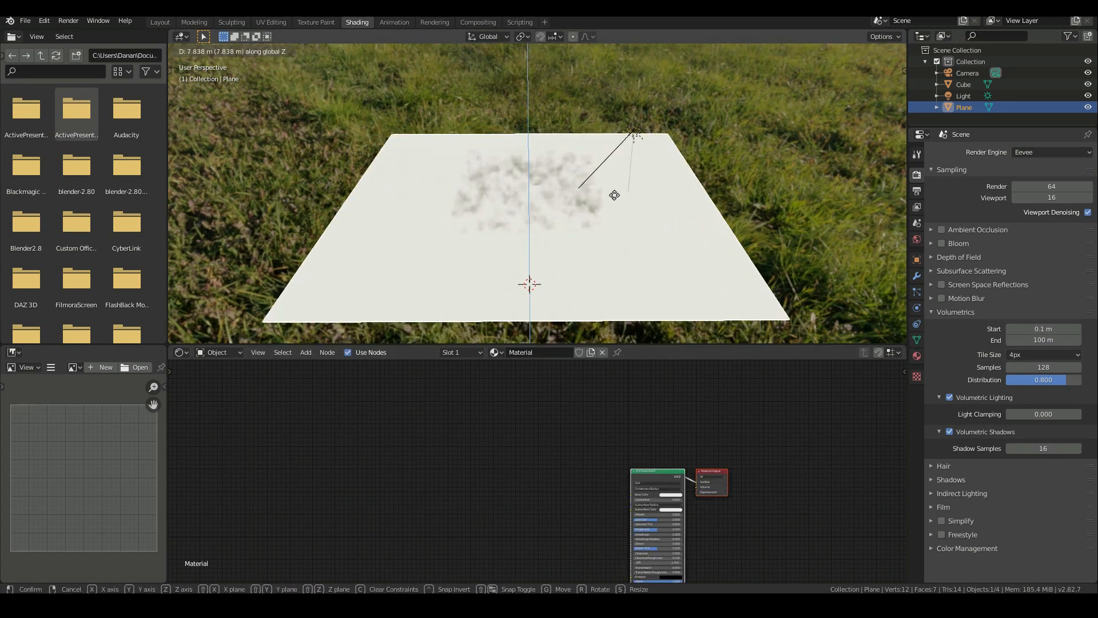
right_click(605, 234)
Delete the plane and return to the camera view of the clouds.
middle_click_drag(606, 234, 509, 200)
key("x")
left_click(562, 287)
scroll(529, 281, "up", 5)
key("KP_0")
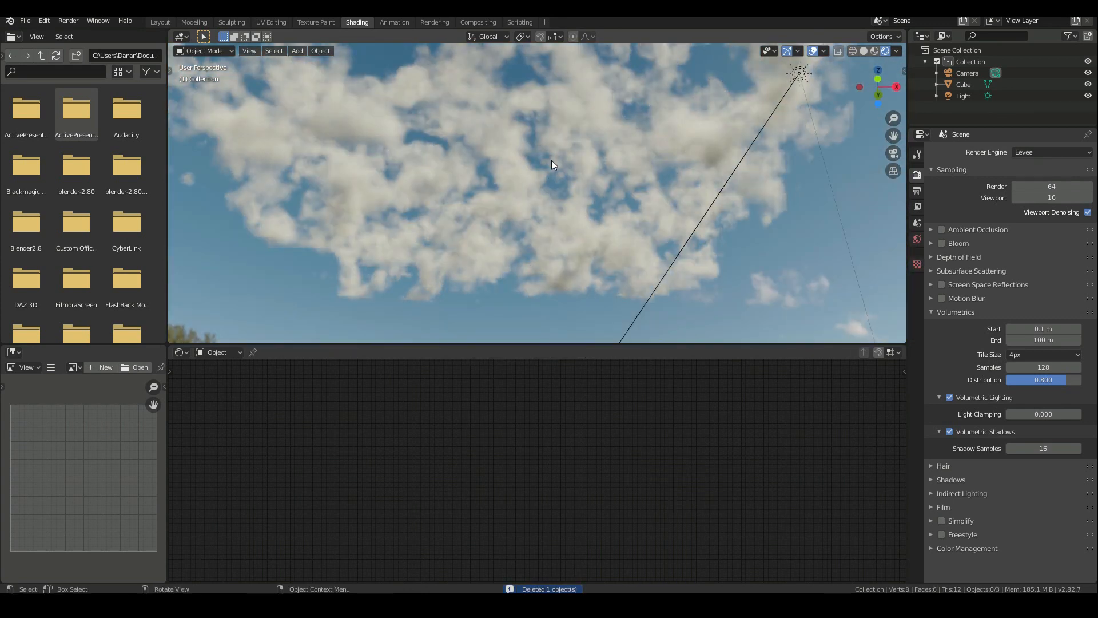
key("Home")
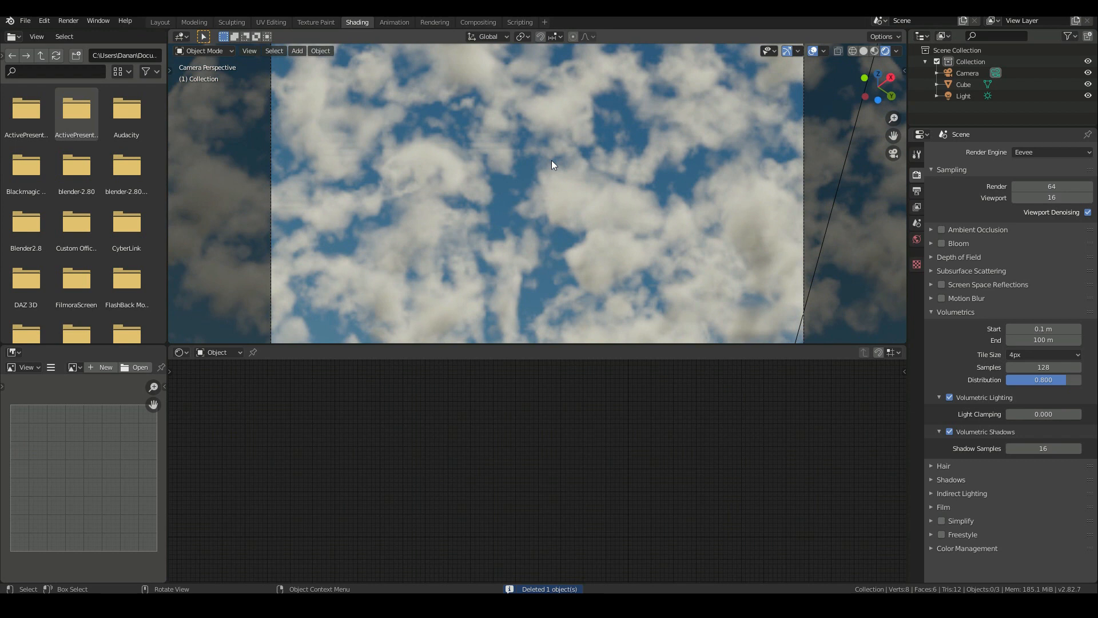
Select the cloud cube and insert a Math node set to Multiply between the lower ColorRamp and the Mix node's Color2.
left_click(571, 179)
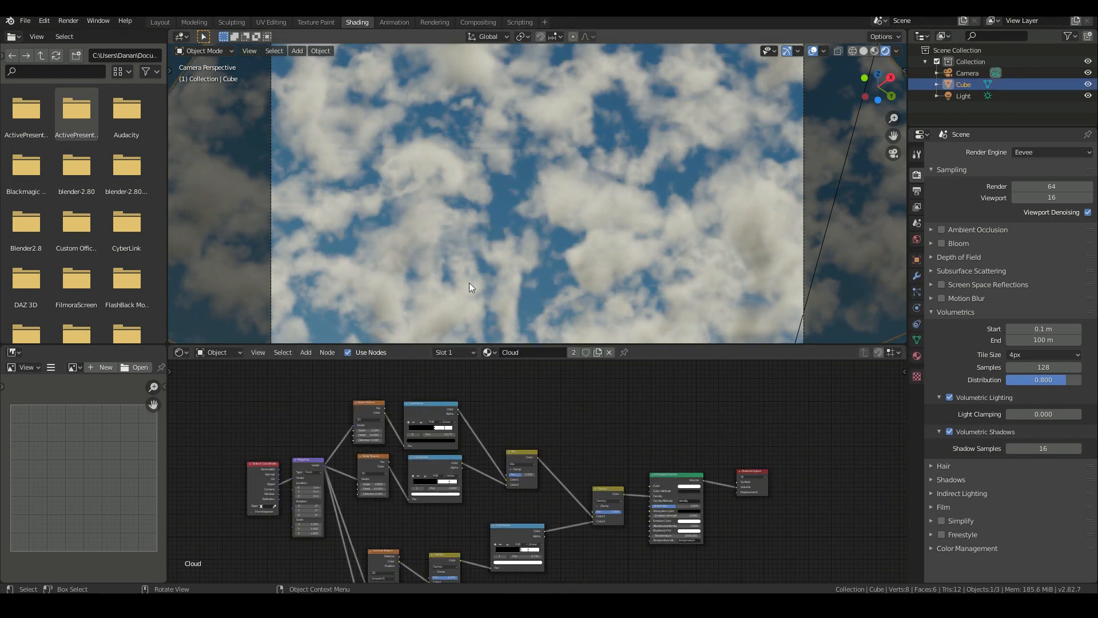
scroll(545, 503, "up", 4)
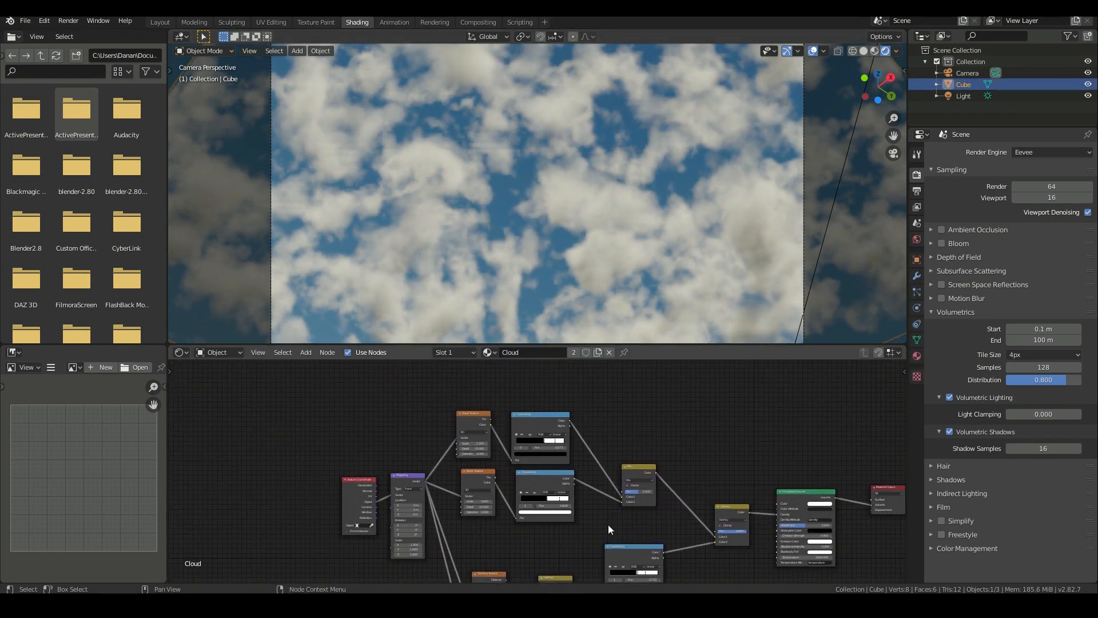
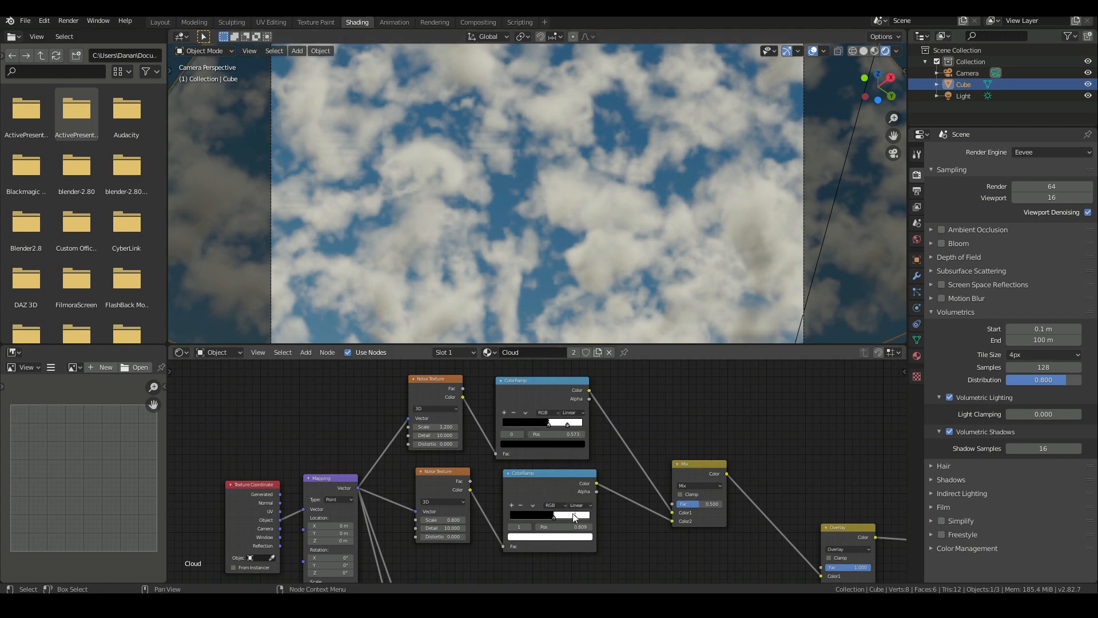
scroll(600, 335, "down", 4)
scroll(636, 429, "up", 1)
key("shift+a")
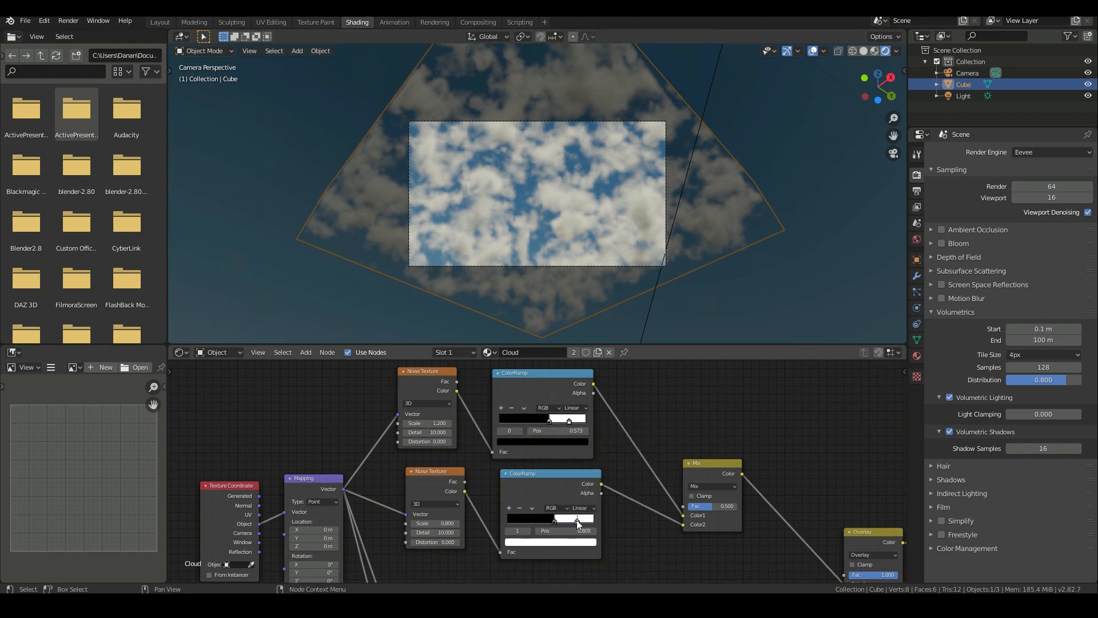
left_click(572, 542)
key("shift+a")
mouse_move(625, 530)
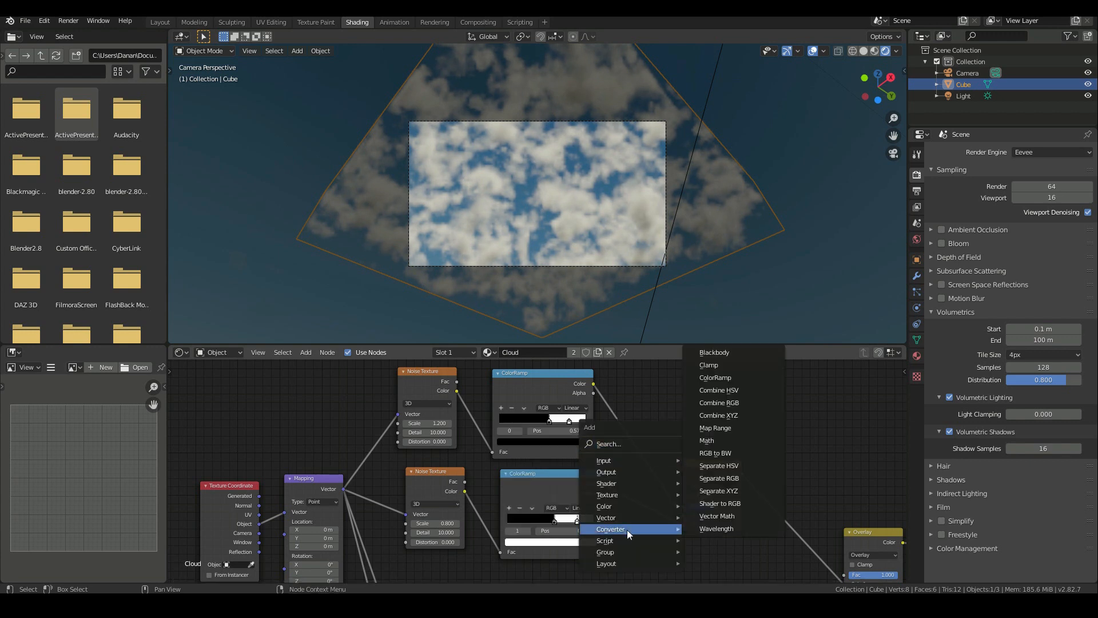
left_click(707, 440)
left_click(626, 482)
left_click(664, 511)
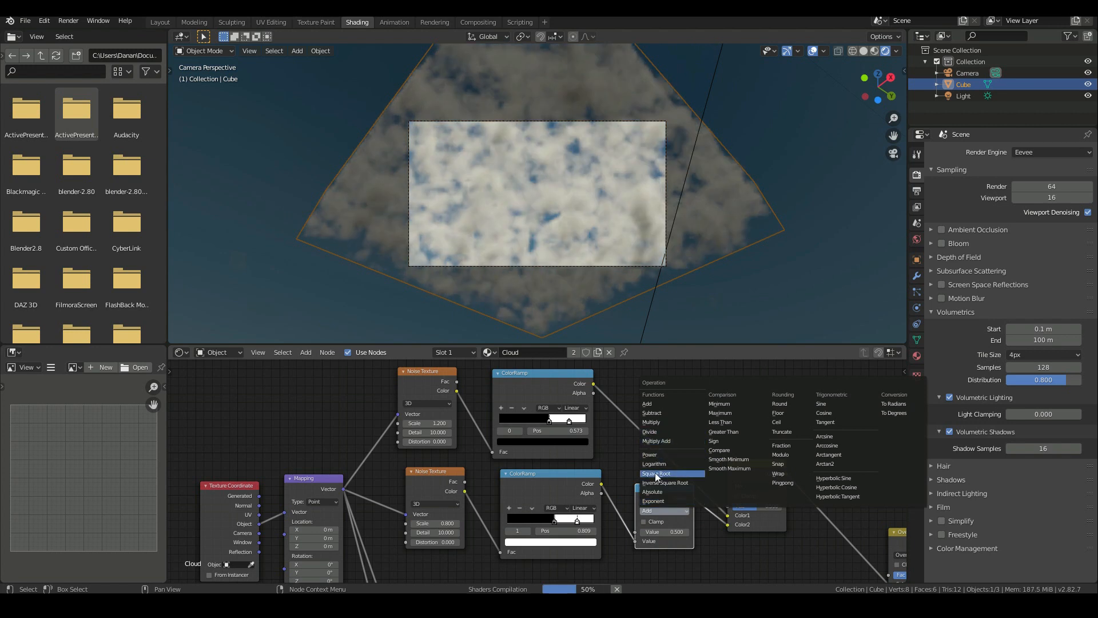
left_click(657, 423)
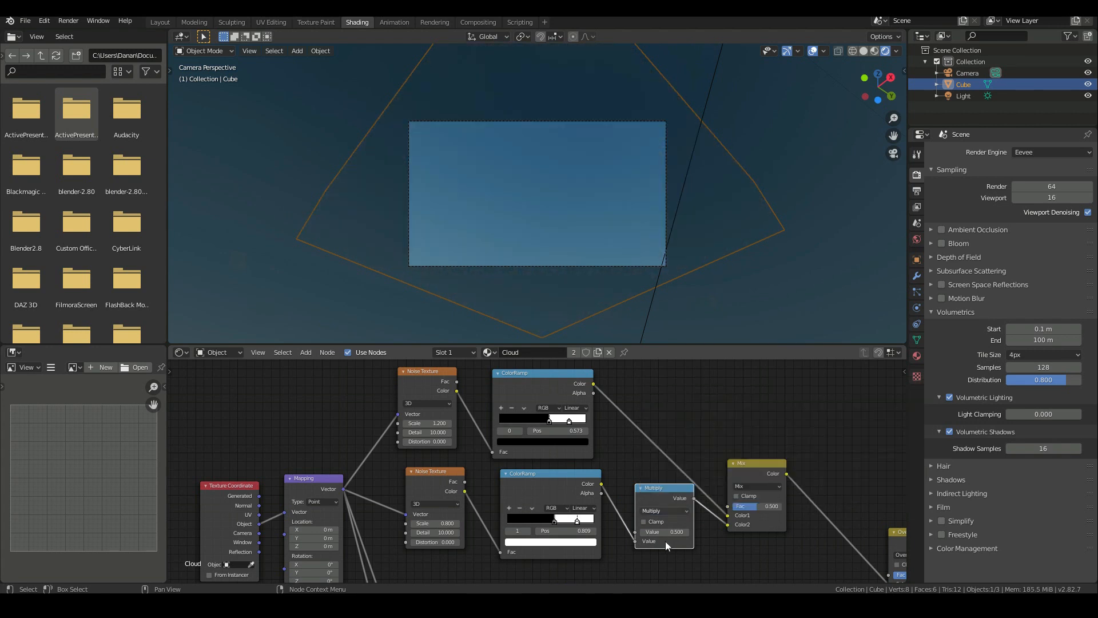
Try a value of 2 in the Multiply node, inspect the clouds, and raise the value to 3.
left_click(670, 533)
type("2")
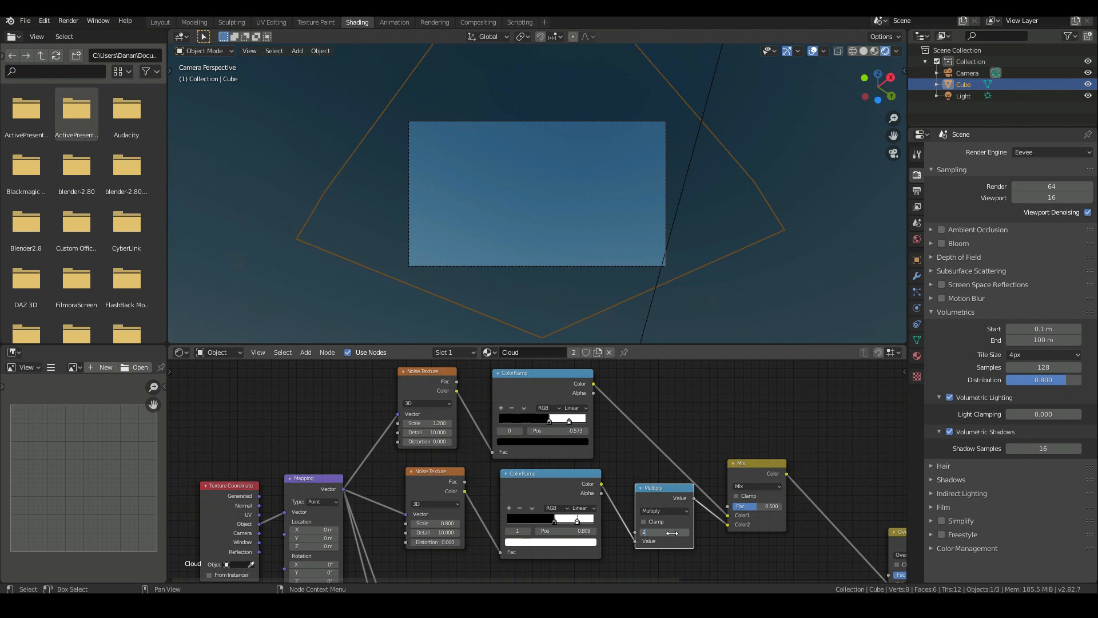
key("Return")
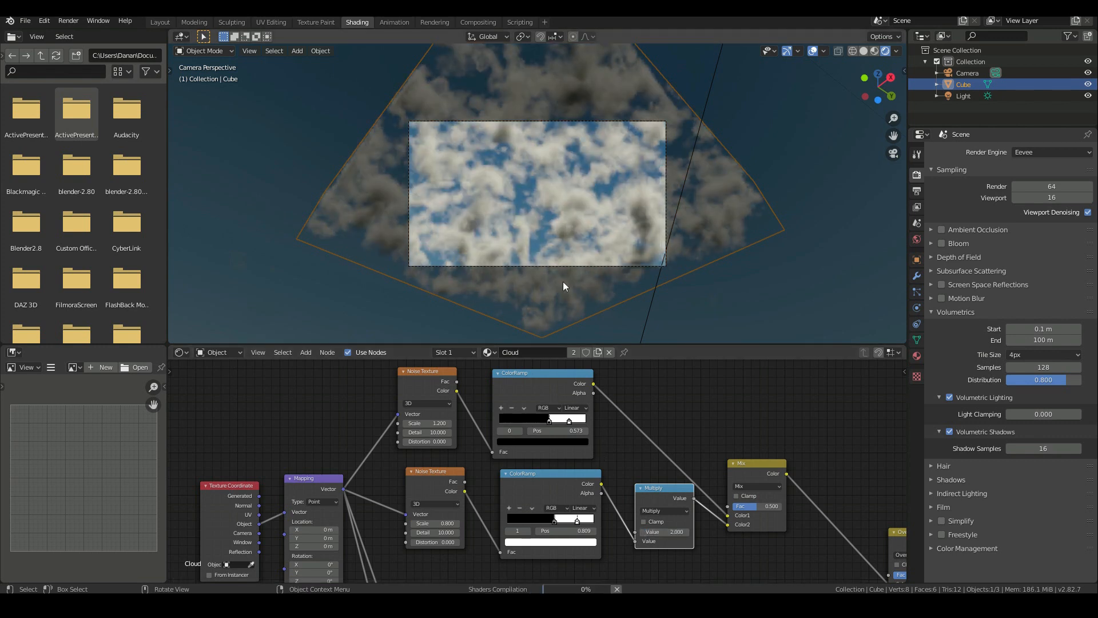
scroll(563, 282, "up", 4)
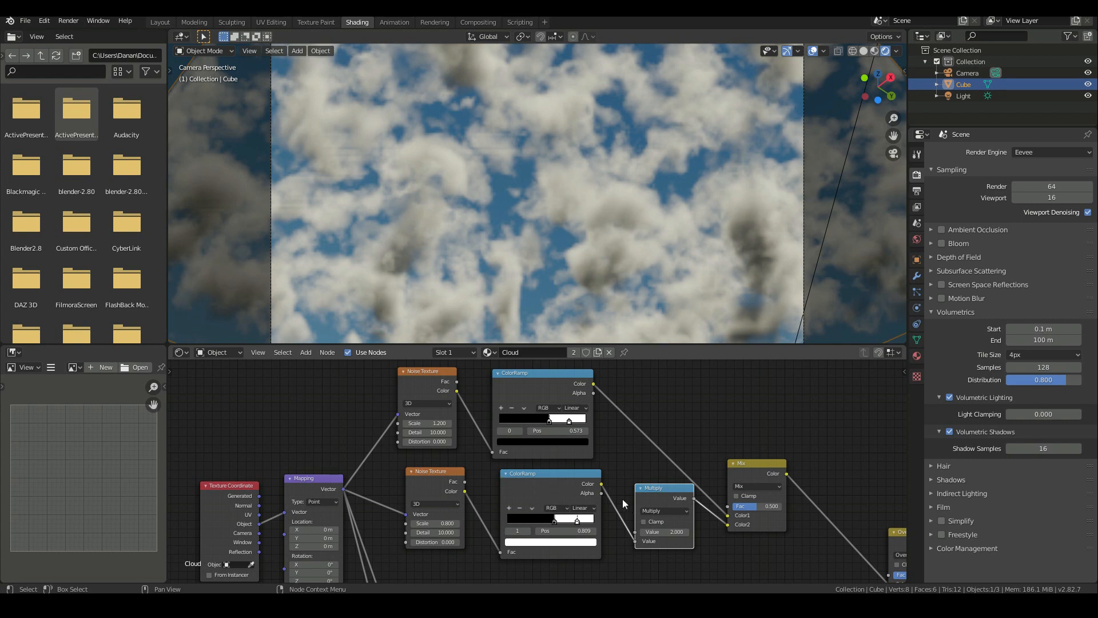
left_click_drag(677, 532, 683, 531)
Move the upper ColorRamp's black stop to 0.609 and the lower one's to 0.532, and inspect the clouds in the camera view.
middle_click_drag(482, 201, 300, 169)
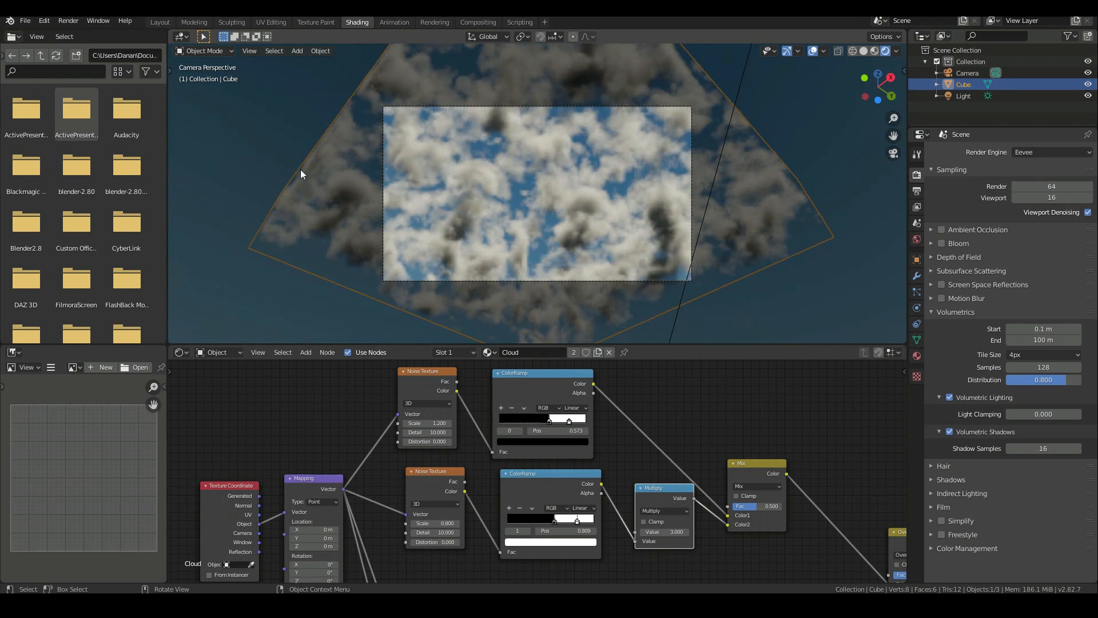
scroll(454, 173, "up", 3)
scroll(521, 139, "down", 4)
scroll(570, 218, "up", 4)
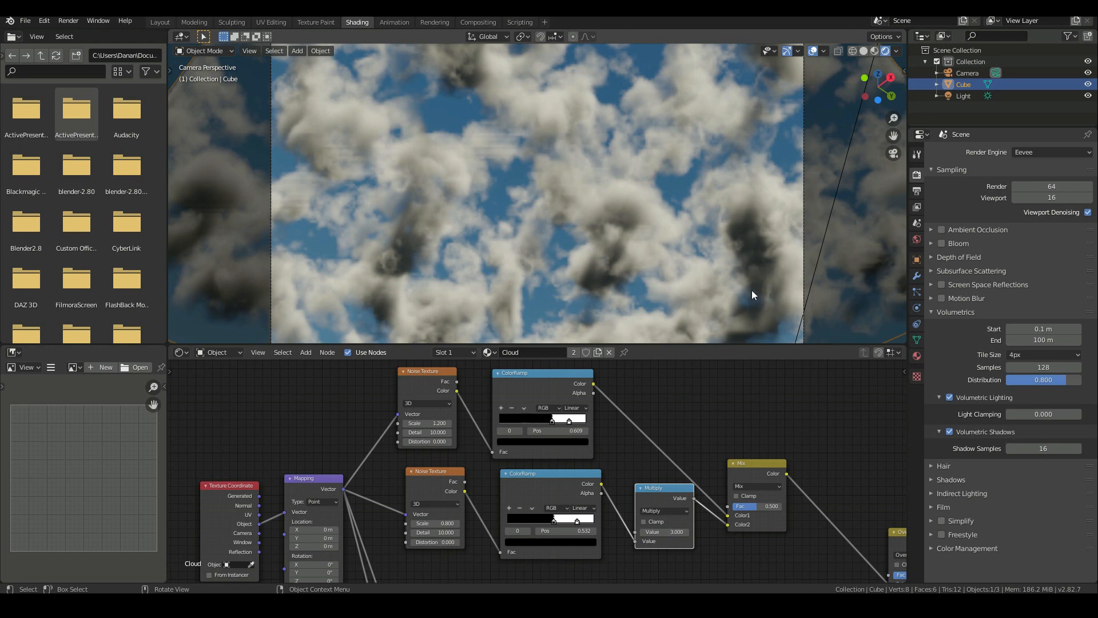
scroll(743, 298, "down", 3)
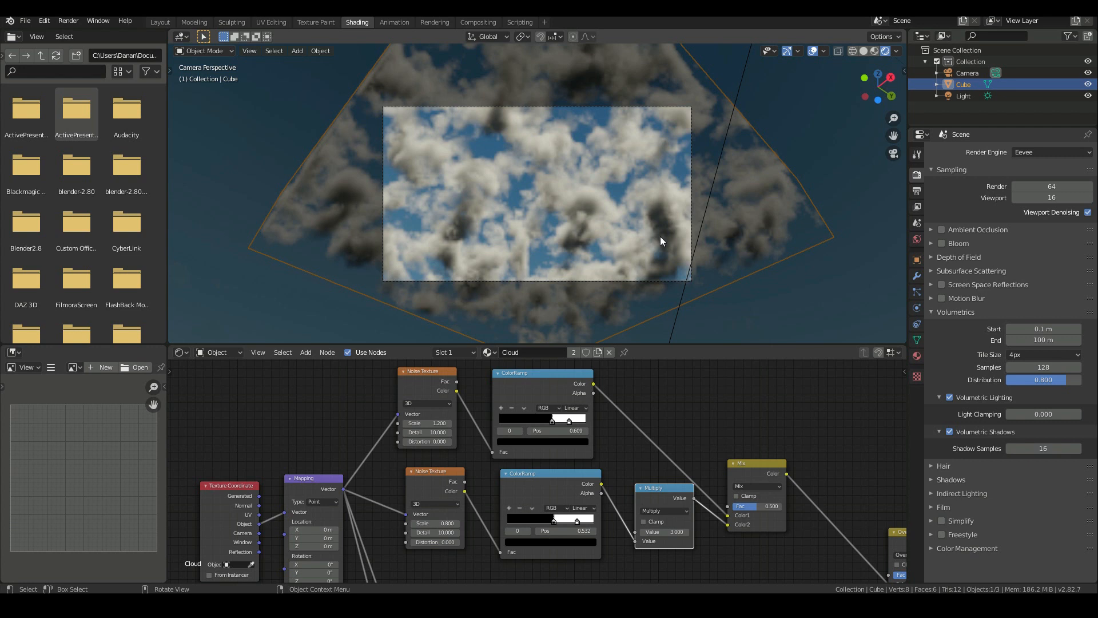
Deselect the cloud cube and add an Area light at the 3D cursor beneath the clouds.
middle_click_drag(670, 260, 511, 273)
left_click(528, 253)
scroll(528, 253, "down", 3)
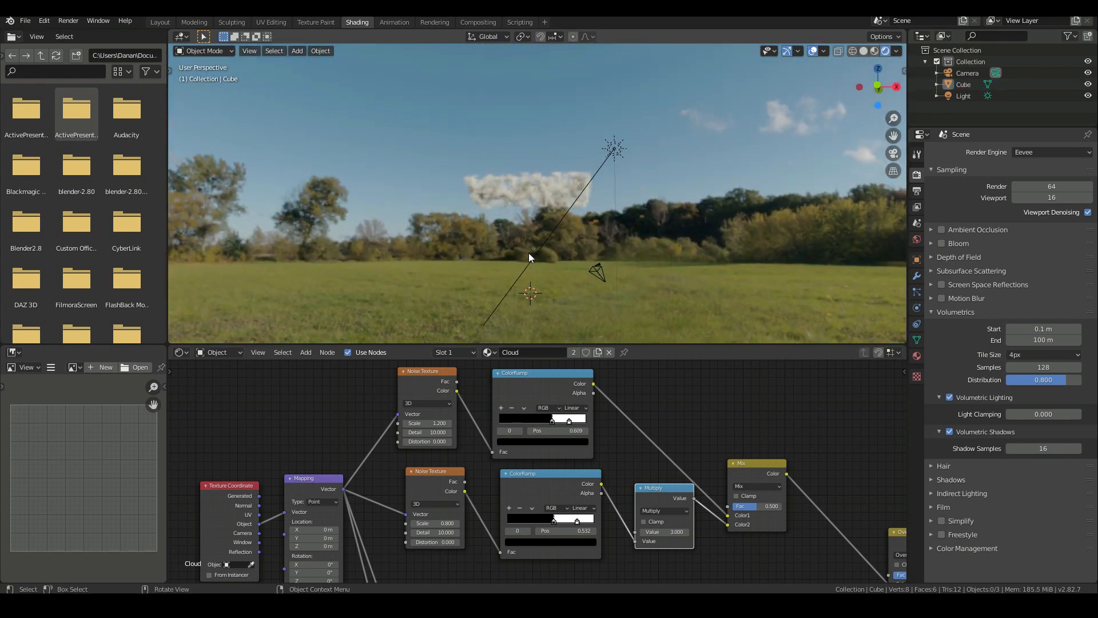
key("shift+a")
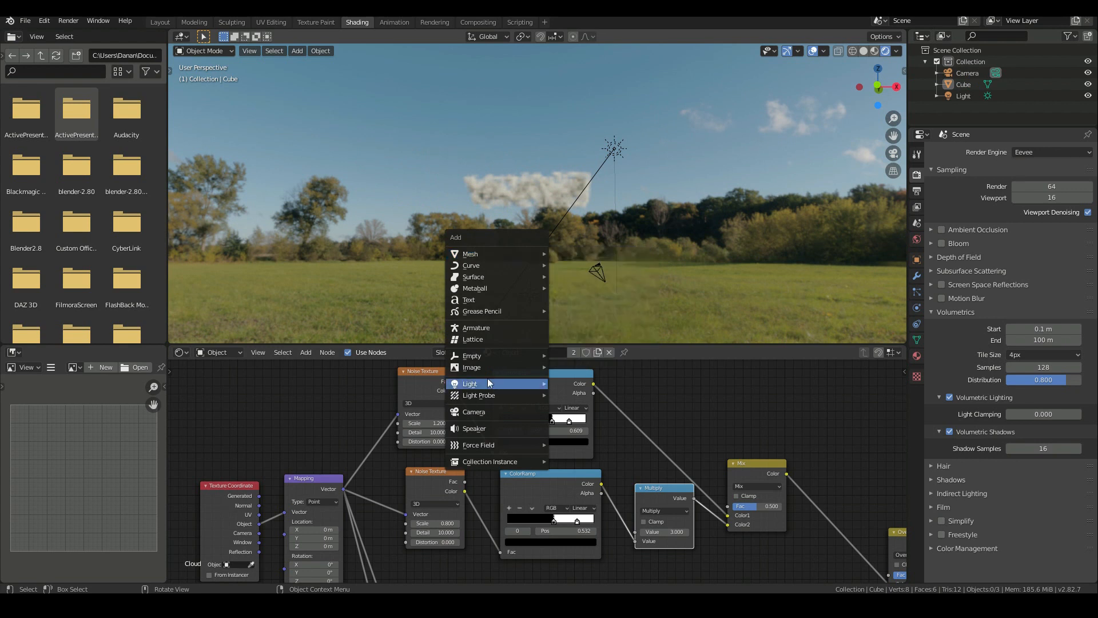
mouse_move(482, 385)
left_click(601, 421)
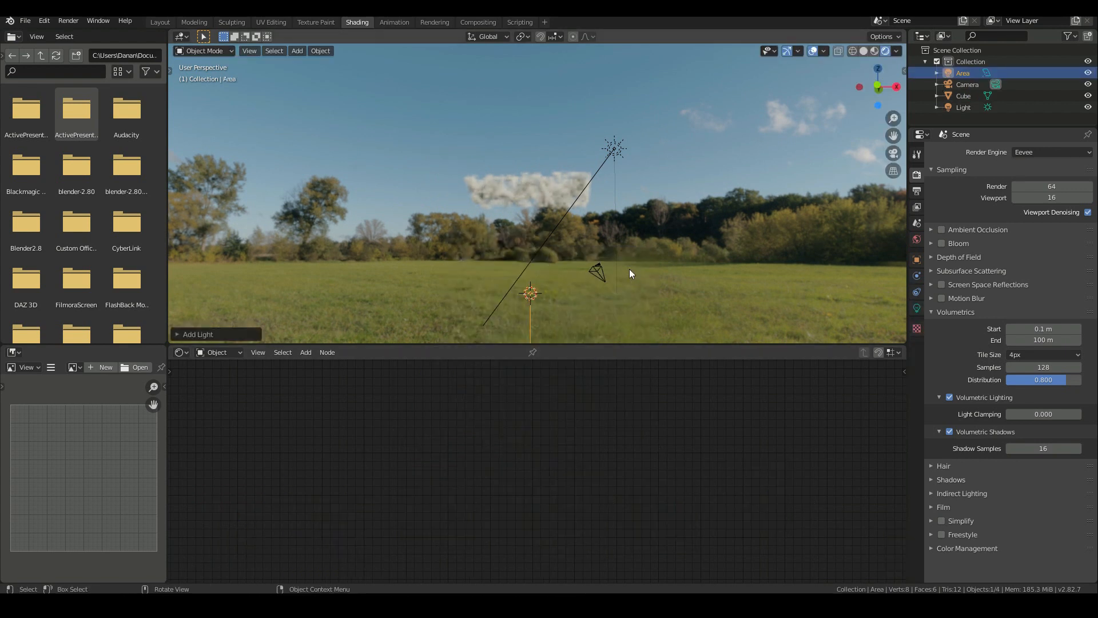
Rotate the Area light 180° in the front view to face upward and raise it about 5 m along Z toward the clouds.
key("KP_1")
type("r180")
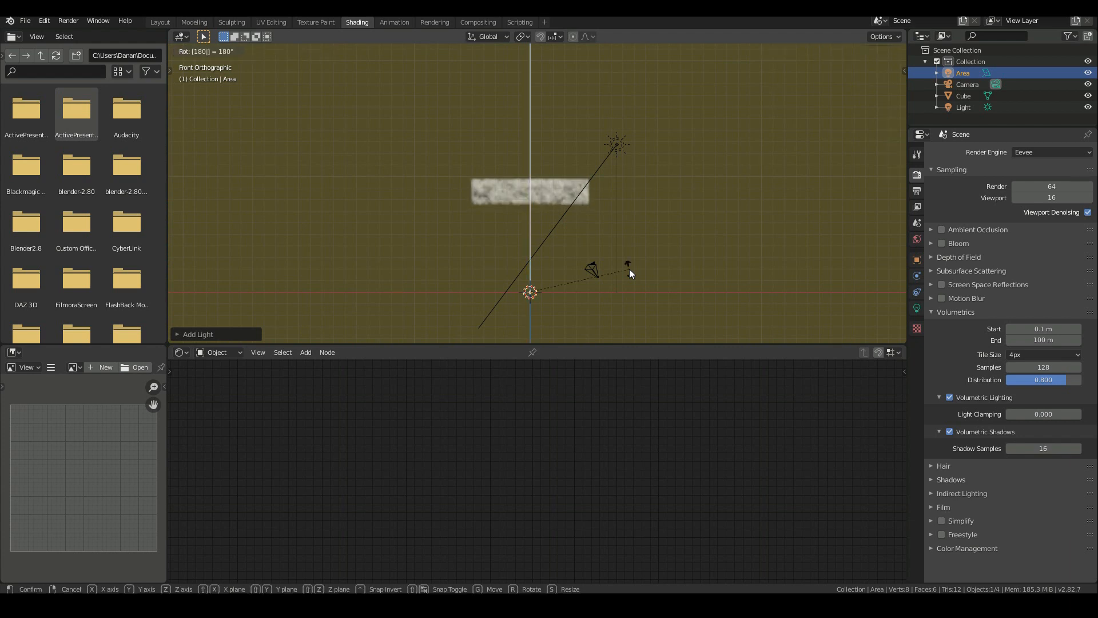
key("Return")
key("g")
key("z")
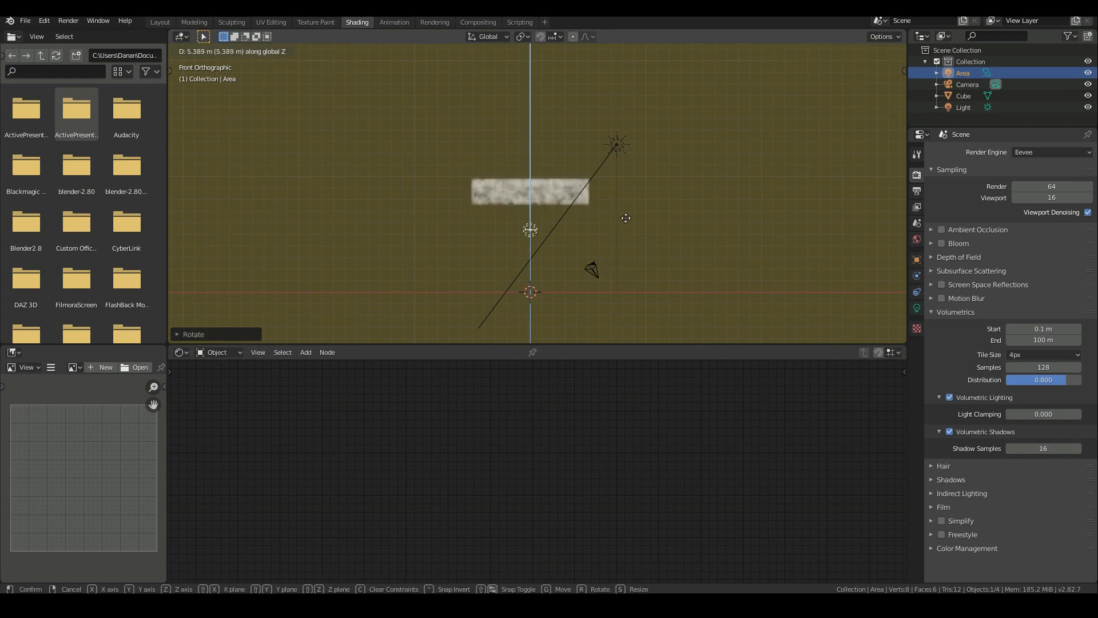
left_click(625, 223)
middle_click_drag(625, 223, 553, 246)
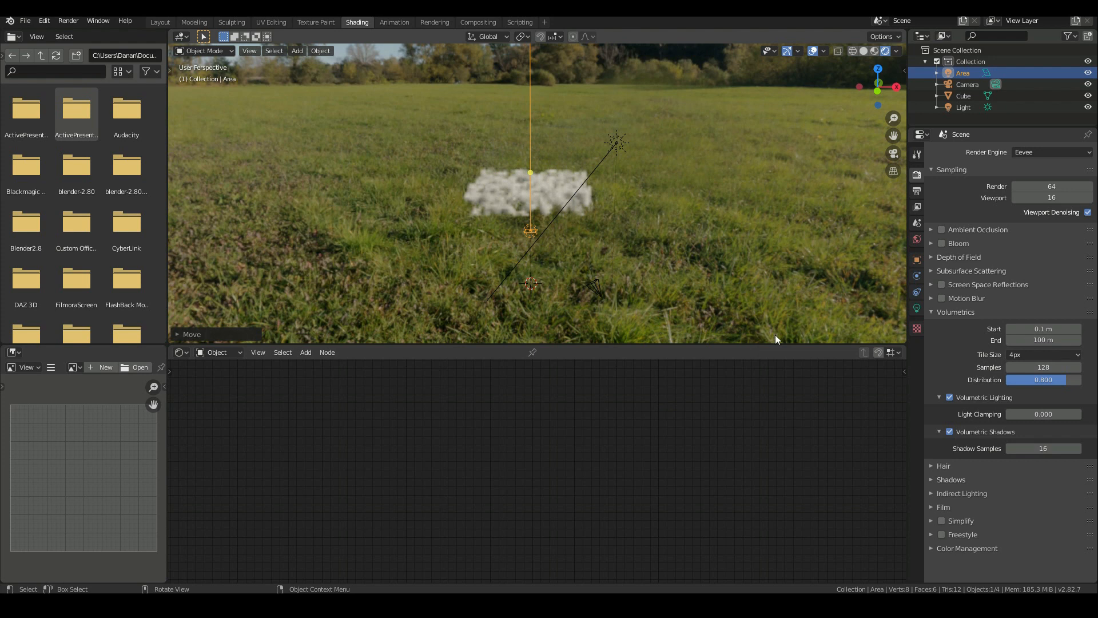
Enlarge the Area light to 11.2 m, tint it pale blue with hue 0.531 and saturation 0.136, and look through the camera.
left_click(917, 308)
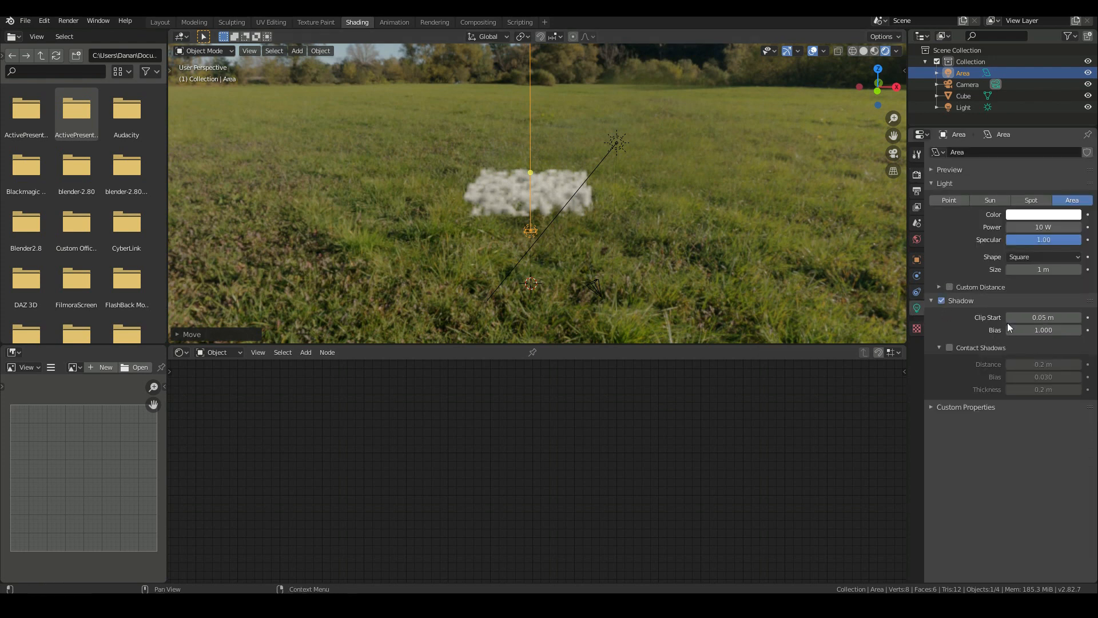
mouse_move(1033, 269)
left_mouse_down()
mouse_move(1053, 270)
mouse_move(1036, 270)
left_mouse_up()
middle_click_drag(714, 303, 699, 262)
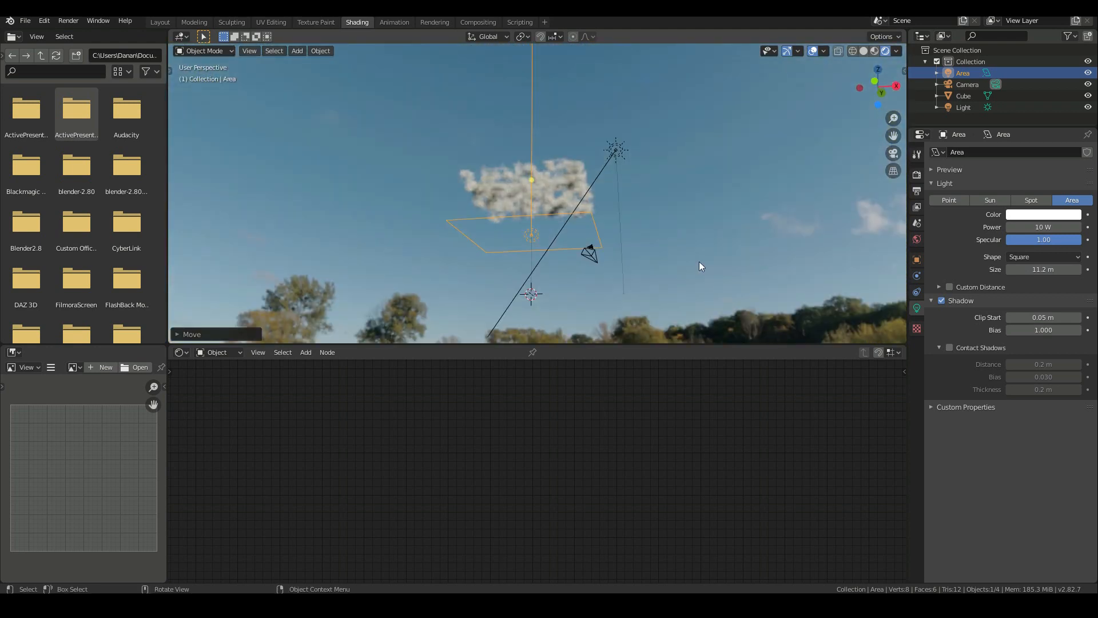
left_click(1039, 214)
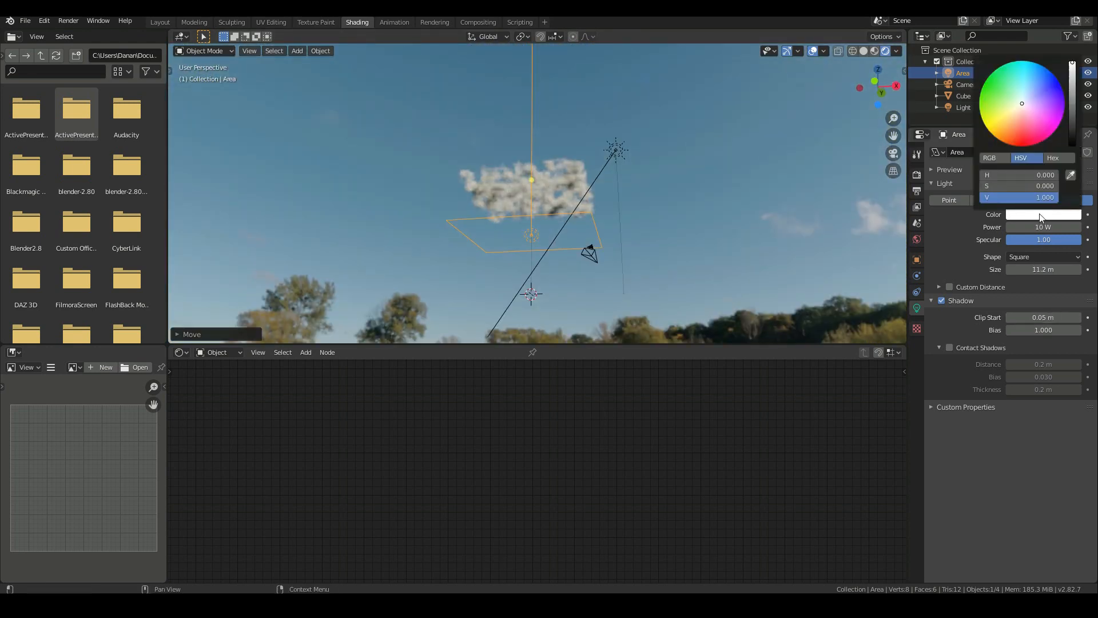
left_click(1024, 99)
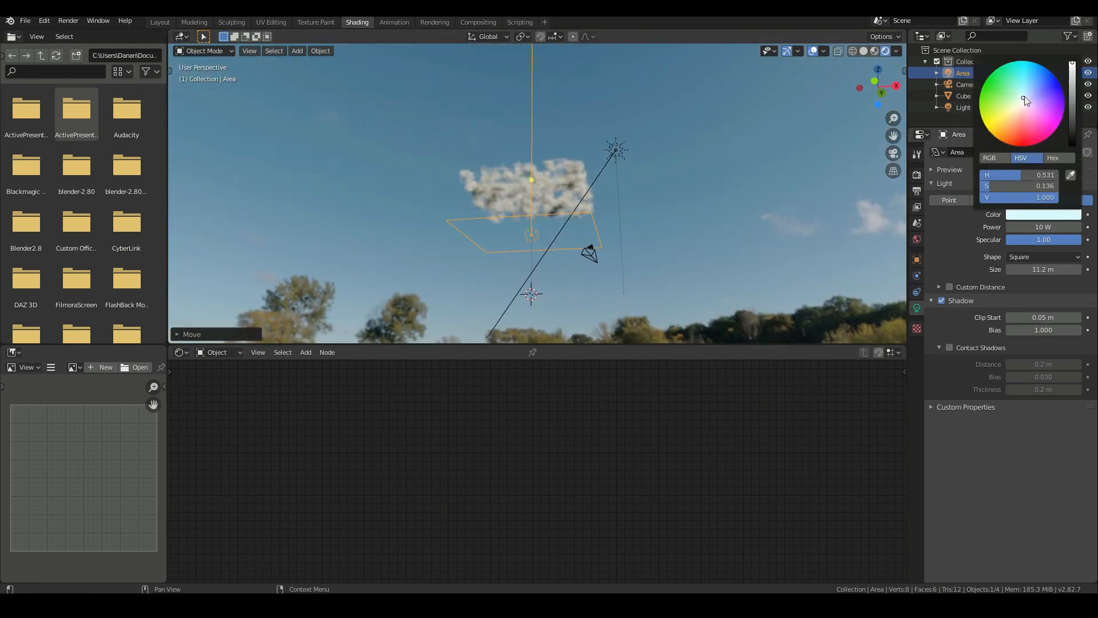
key("KP_0")
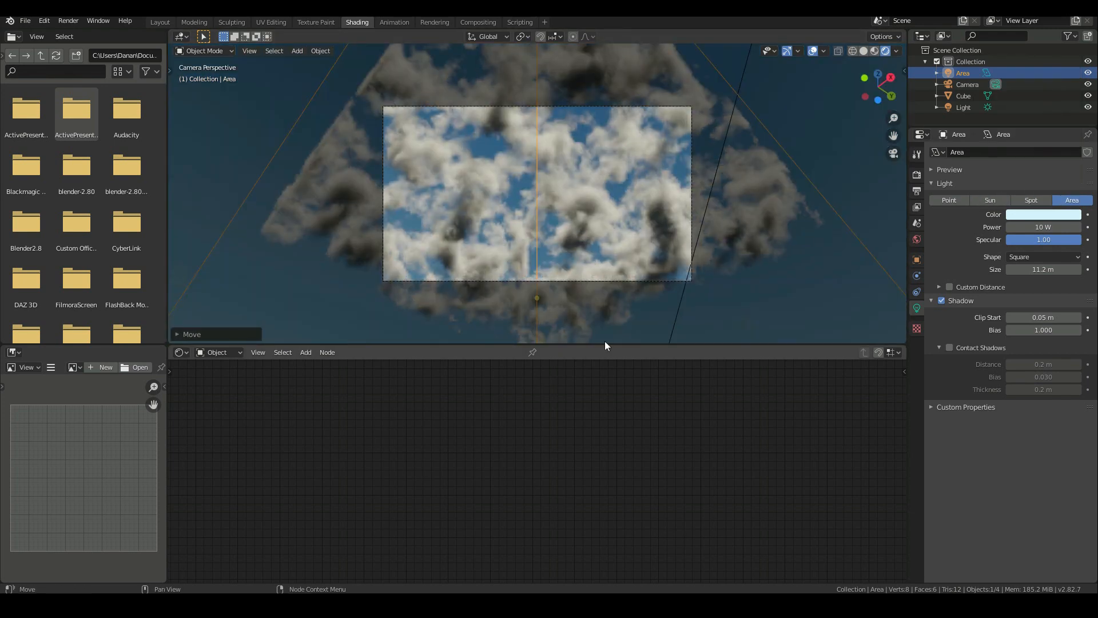
Try raising the Area light's power to about 53 W while watching the clouds in the camera view.
mouse_move(1030, 226)
left_mouse_down()
mouse_move(1050, 226)
mouse_move(1033, 227)
left_mouse_up()
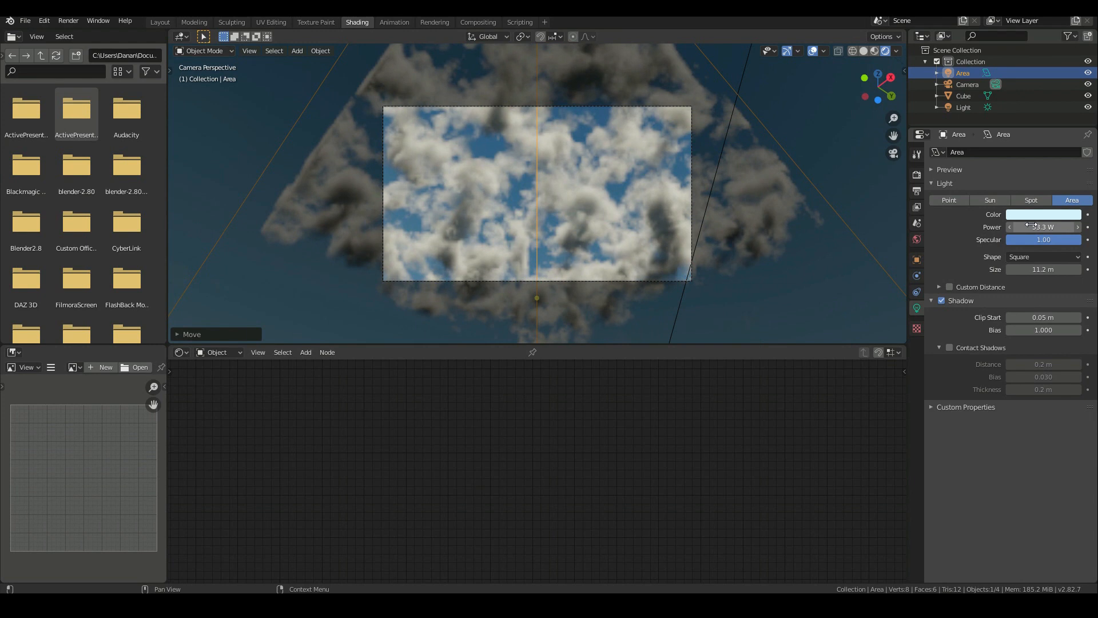
left_click_drag(1032, 225, 1028, 225)
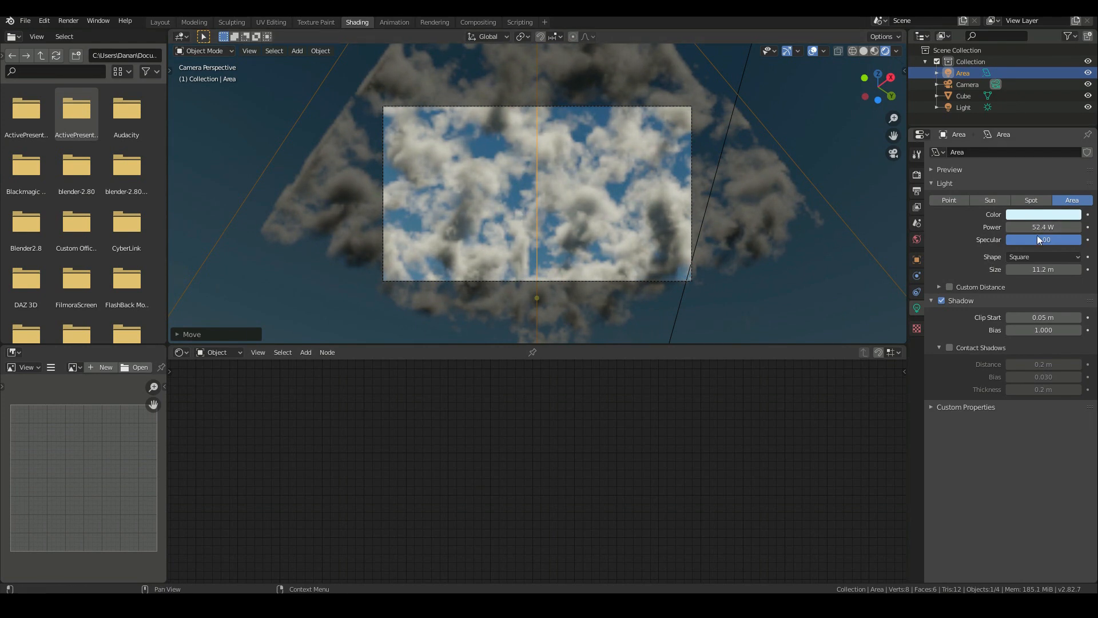
left_click_drag(1037, 226, 1040, 226)
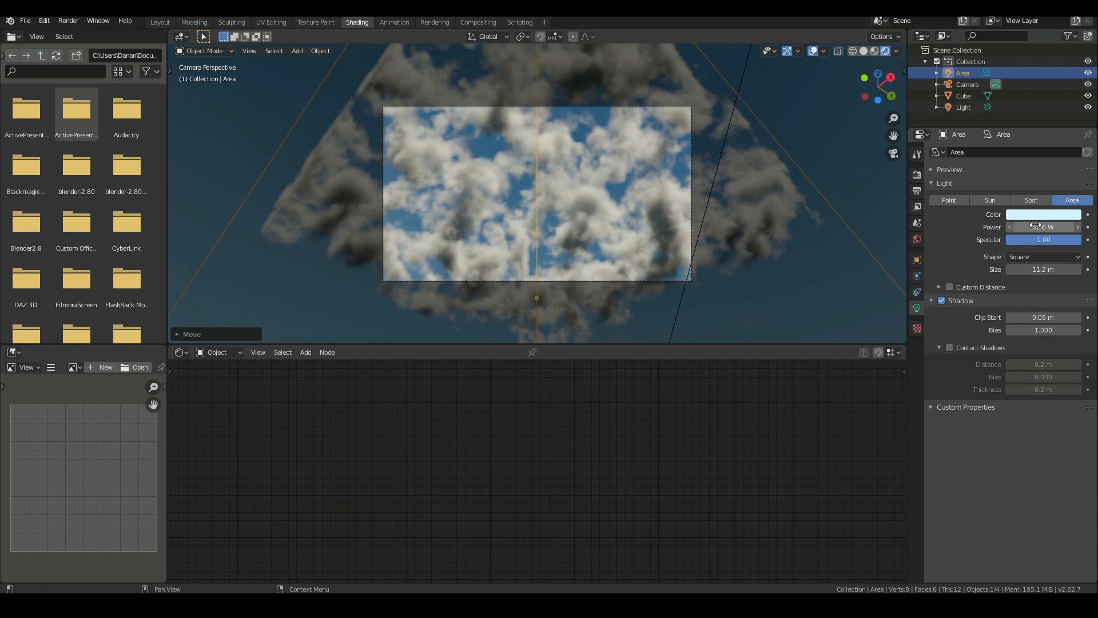
left_click_drag(1039, 226, 1040, 226)
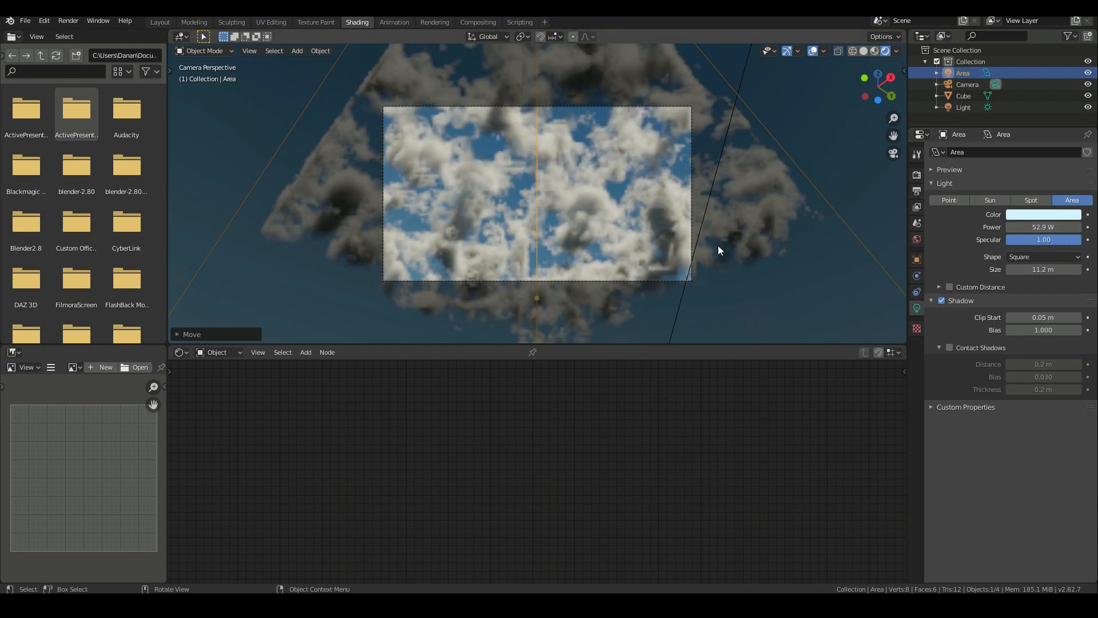
scroll(559, 246, "up", 2)
Compare the clouds with the Area light's power at 0 W, and set the power to 50 W.
left_click(1032, 227)
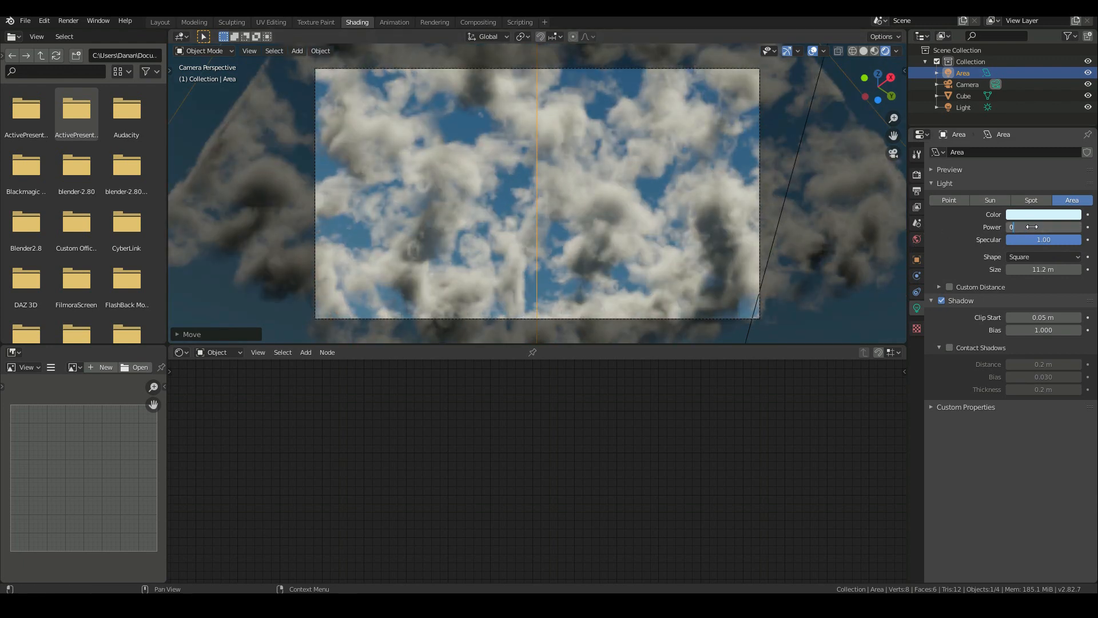
key("Return")
left_click(1045, 225)
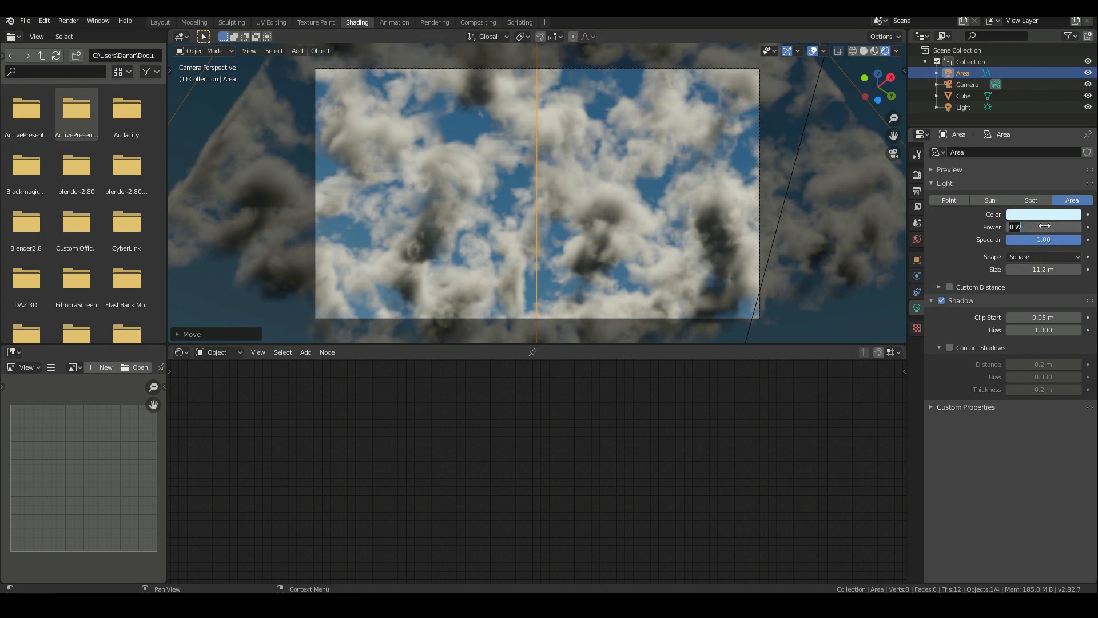
type("50")
key("Return")
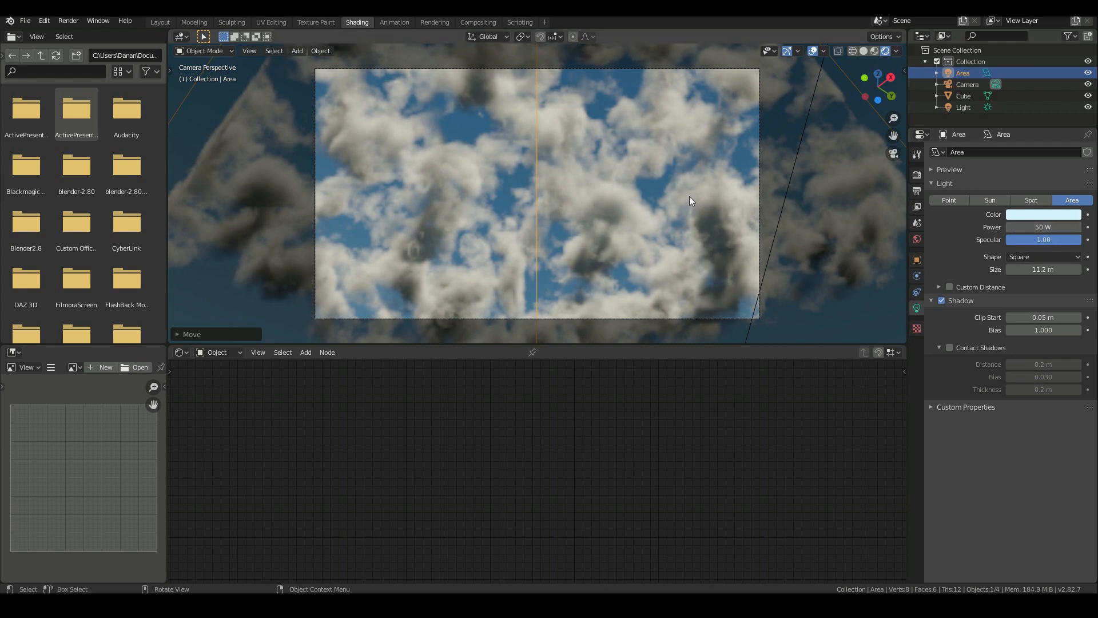
scroll(584, 328, "down", 2)
scroll(583, 329, "up", 3)
Select the cloud cube and switch to the Animation workspace, showing the main viewport through the camera in rendered shading.
left_click(583, 329)
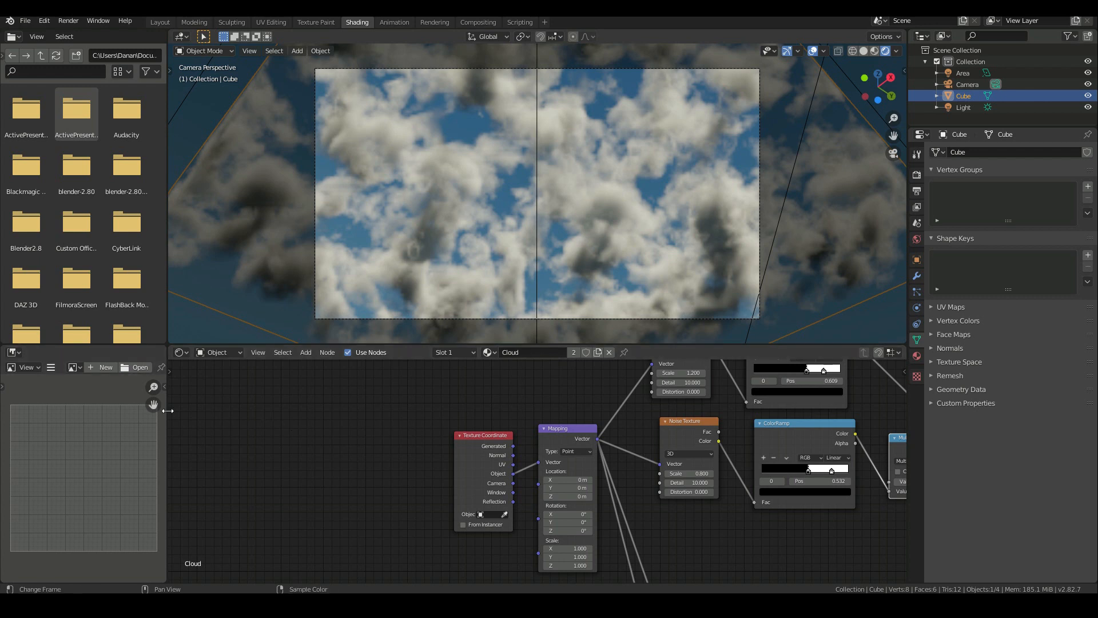
left_click(14, 353)
left_click(391, 23)
key("KP_0")
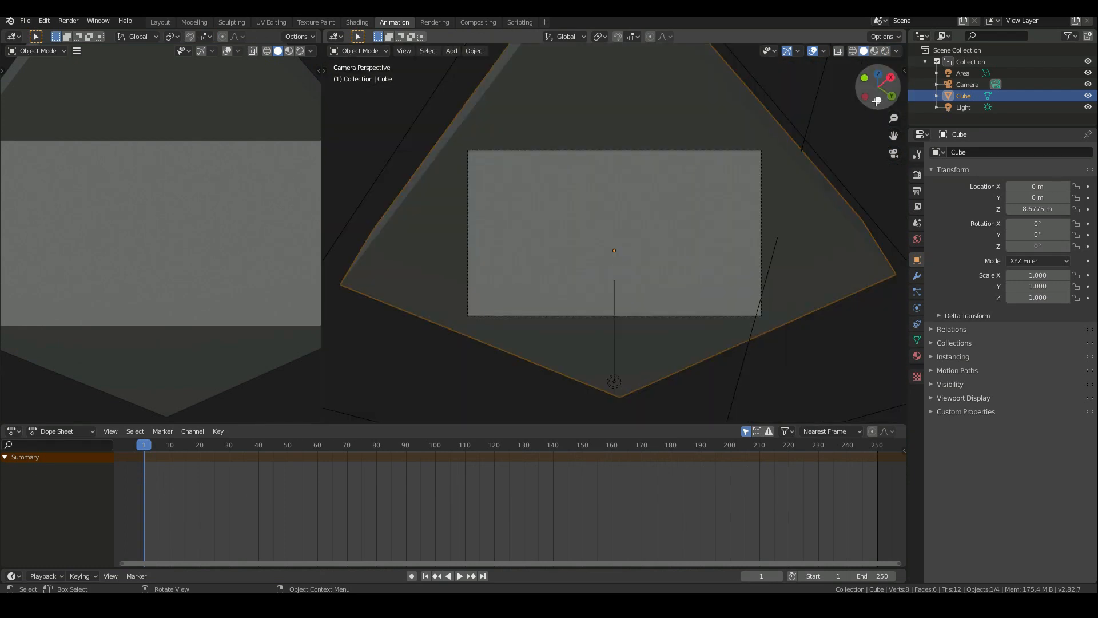
left_click(886, 50)
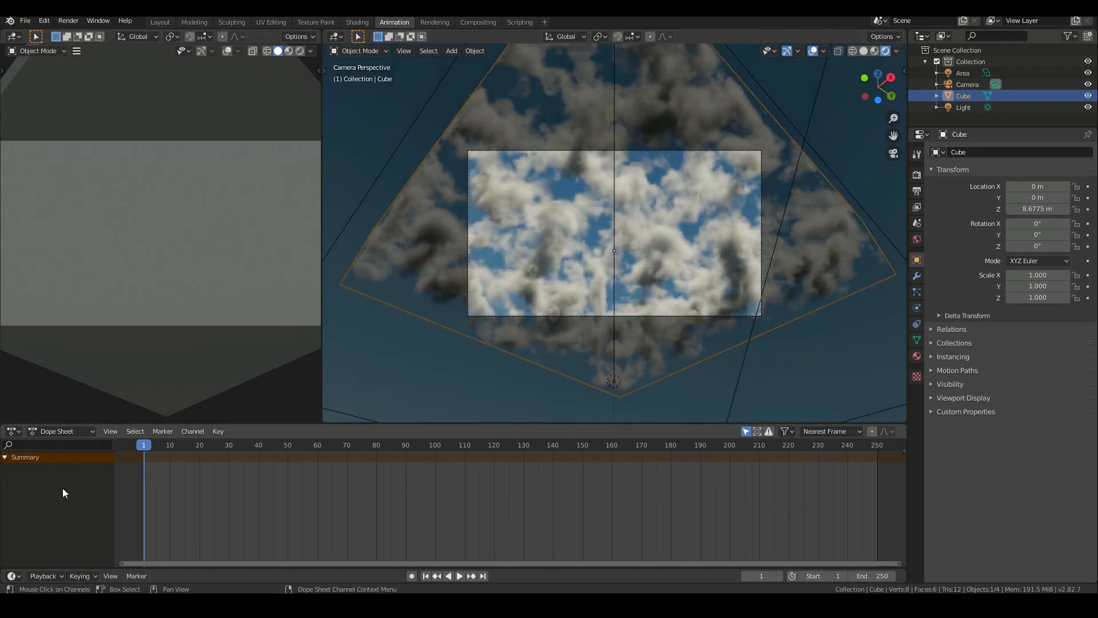
Change the secondary 3D viewport into a Shader Editor to show the Cloud material's nodes.
left_click(13, 431)
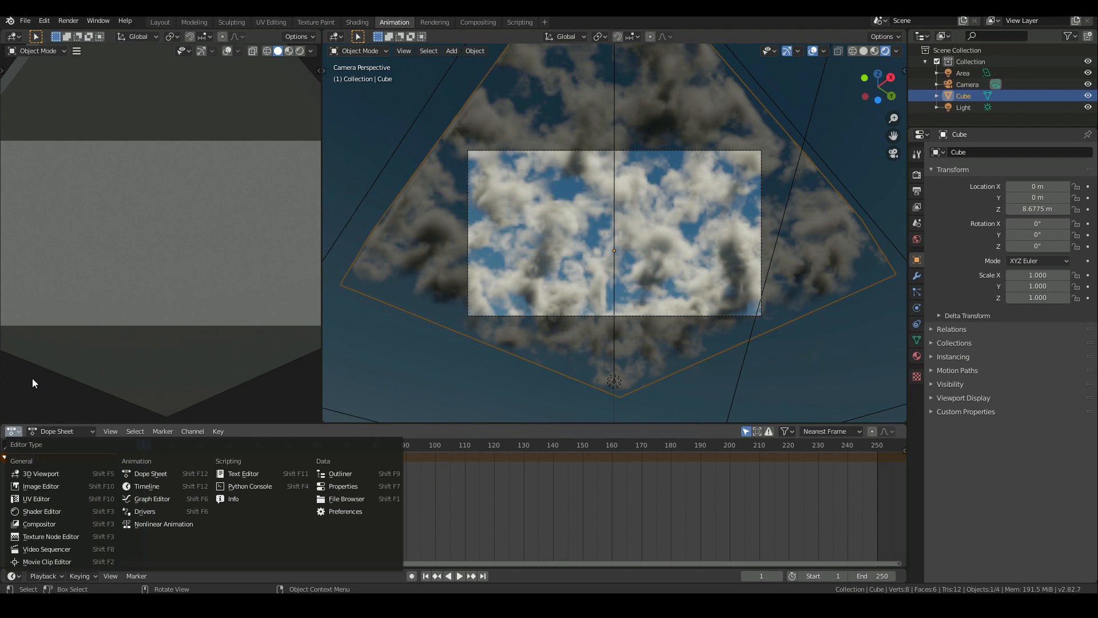
left_click(16, 36)
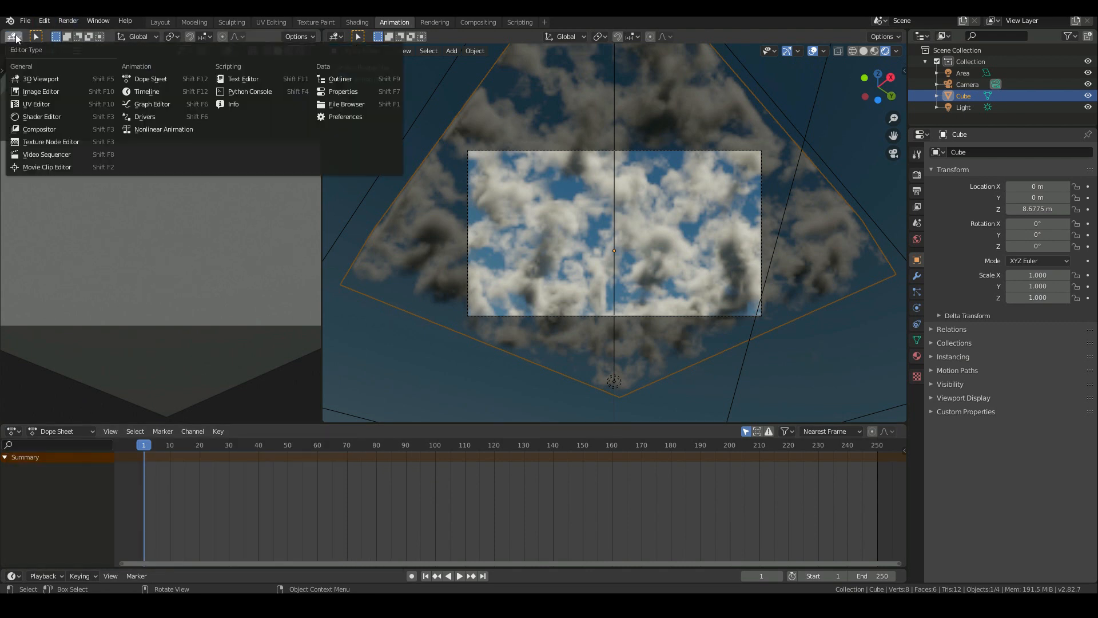
left_click(63, 117)
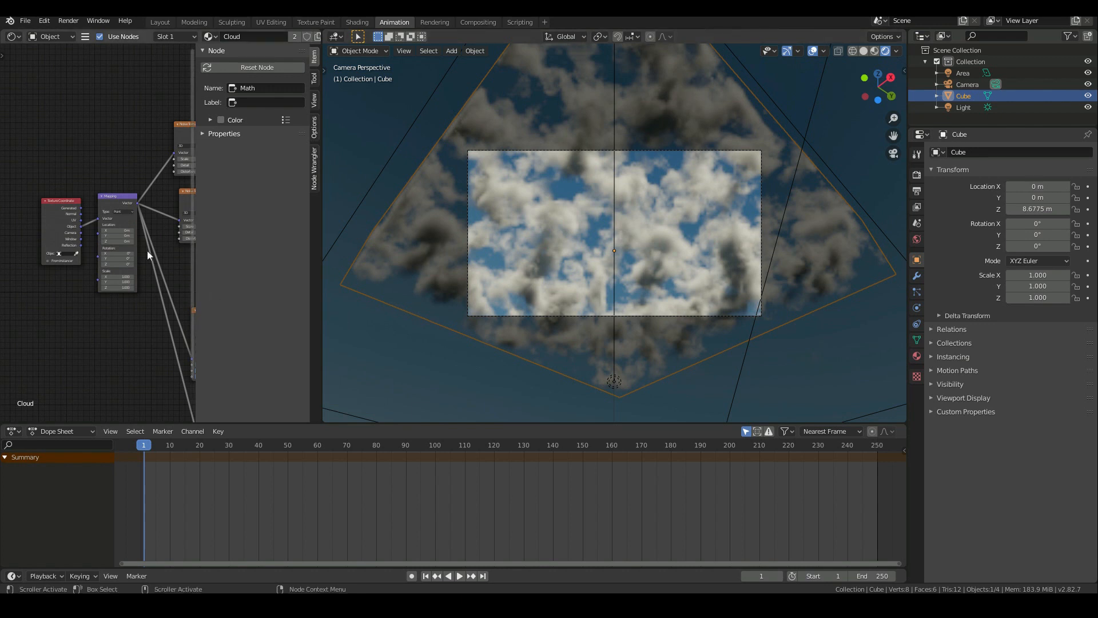
Keyframe the Mapping node's Location at frame 1 with X 0 m and at frame 100 with X 4.4 m.
scroll(160, 320, "up", 8)
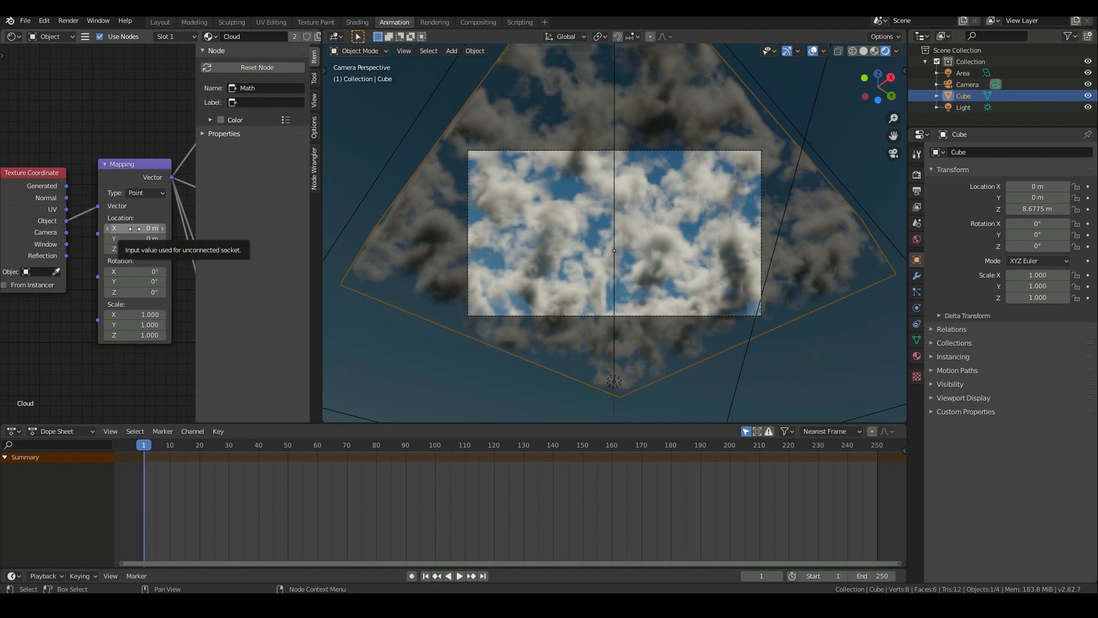
key("i")
left_click_drag(145, 448, 434, 448)
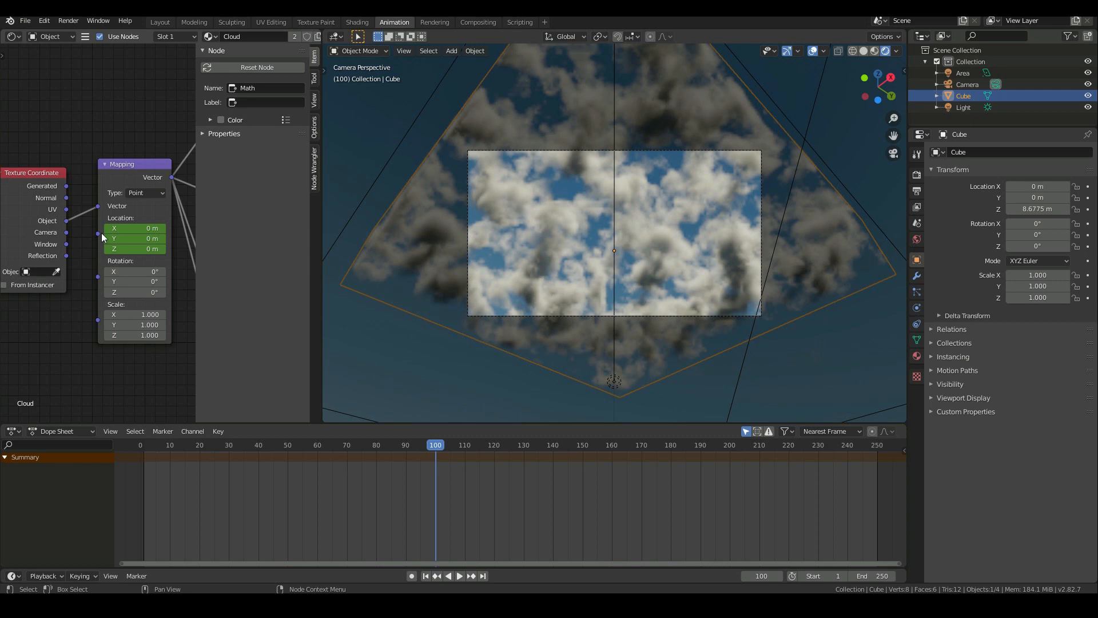
mouse_move(133, 228)
left_mouse_down()
mouse_move(150, 228)
mouse_move(139, 228)
left_mouse_up()
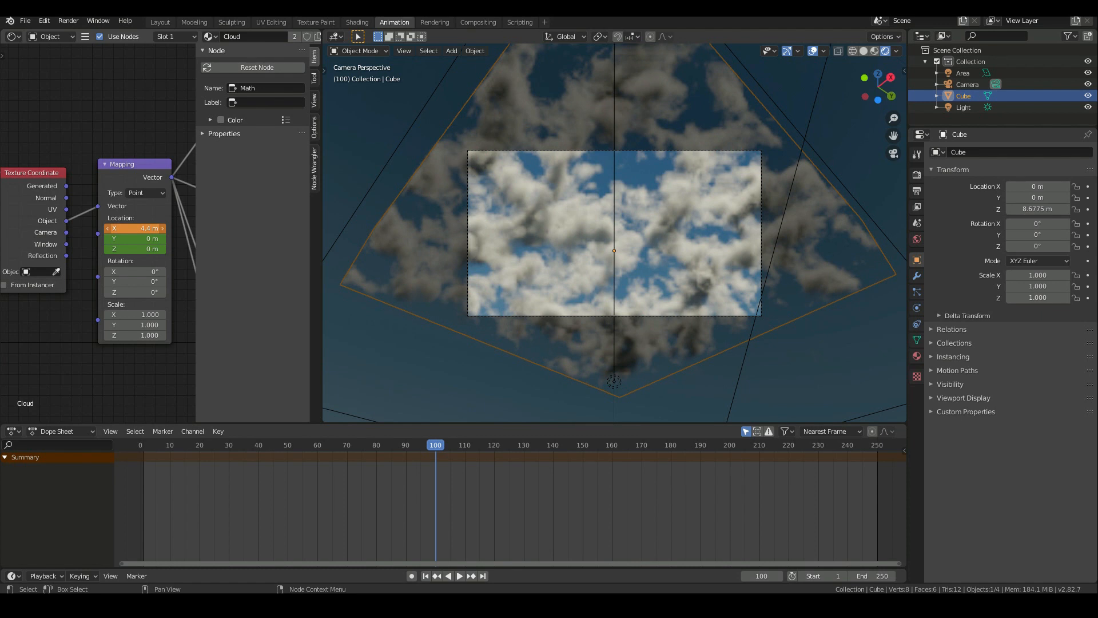
key("i")
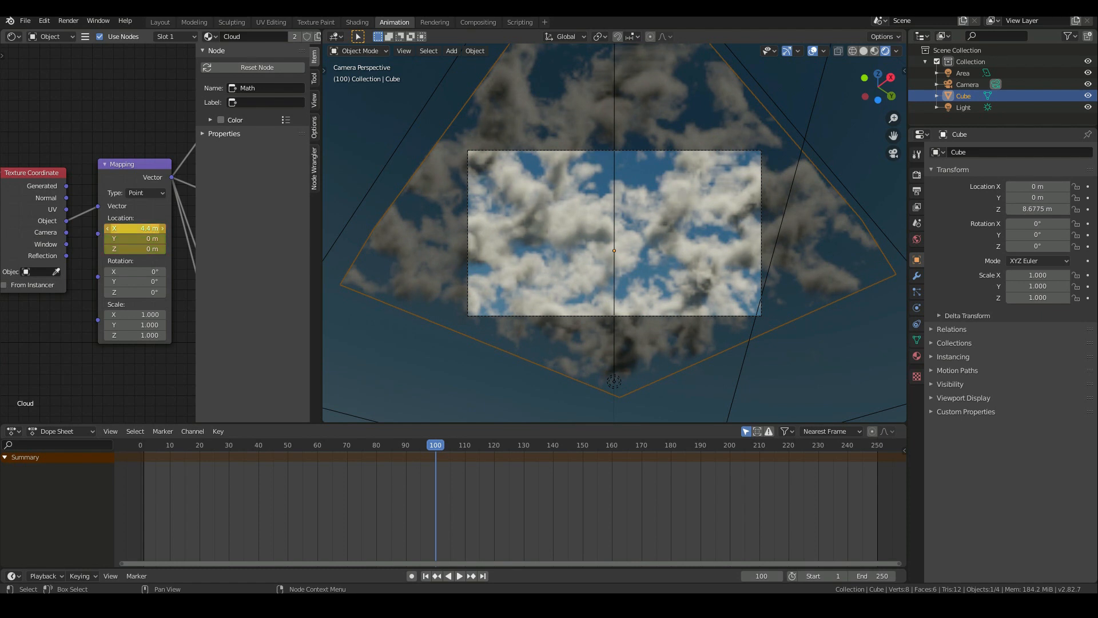
Play and scrub the animation from the start to examine how the clouds move between the keyframes.
left_click(427, 575)
left_click(460, 576)
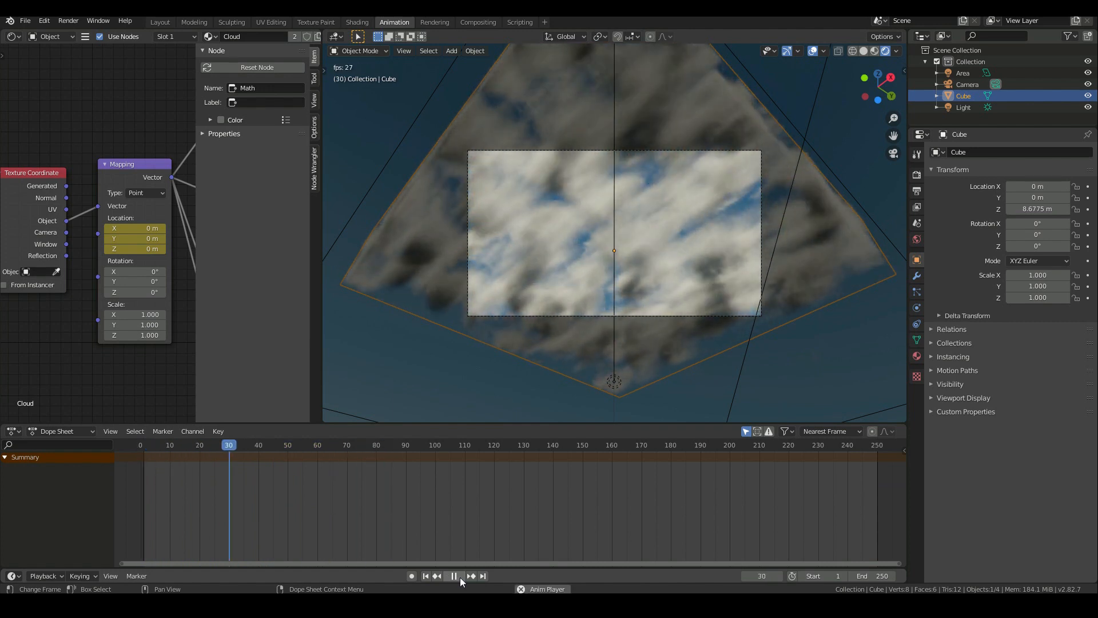
key("Escape")
left_click_drag(139, 445, 291, 444)
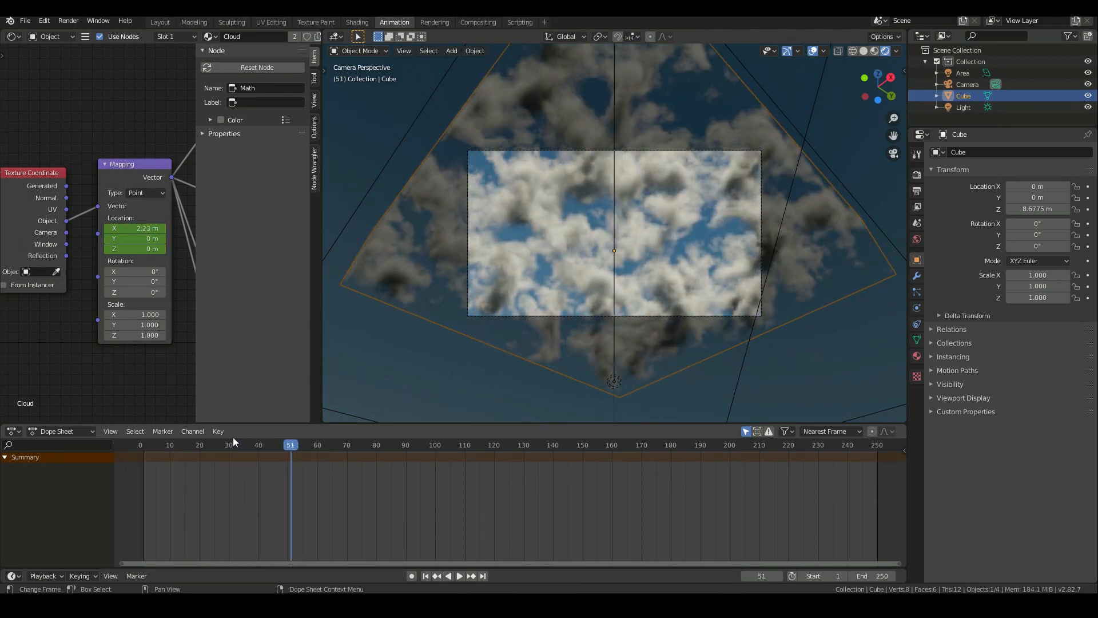
left_click_drag(219, 451, 259, 445)
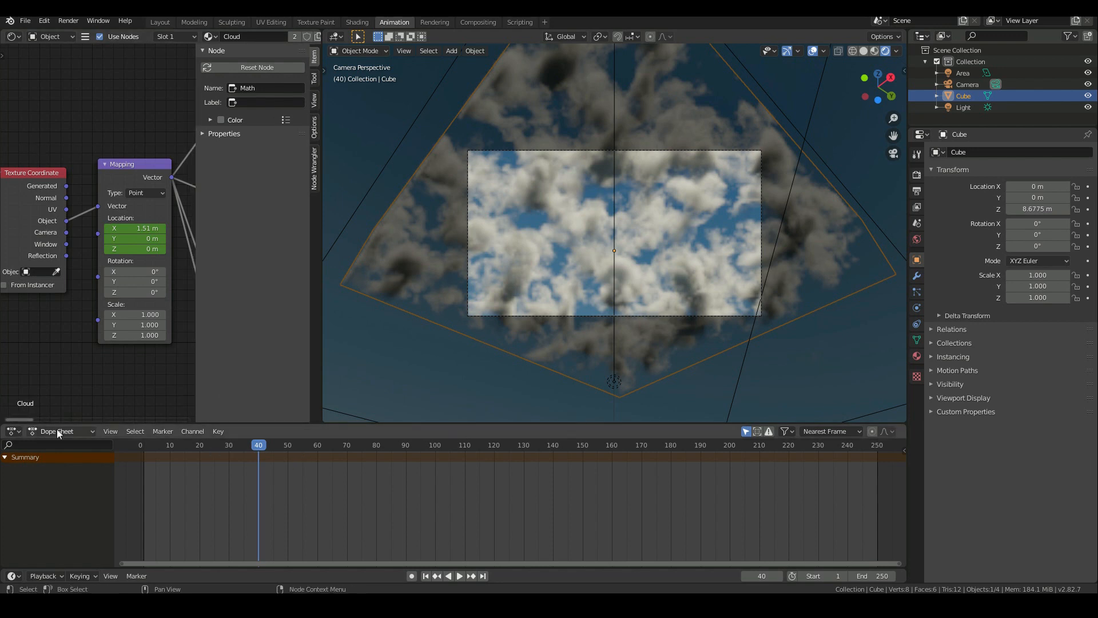
left_click(129, 443)
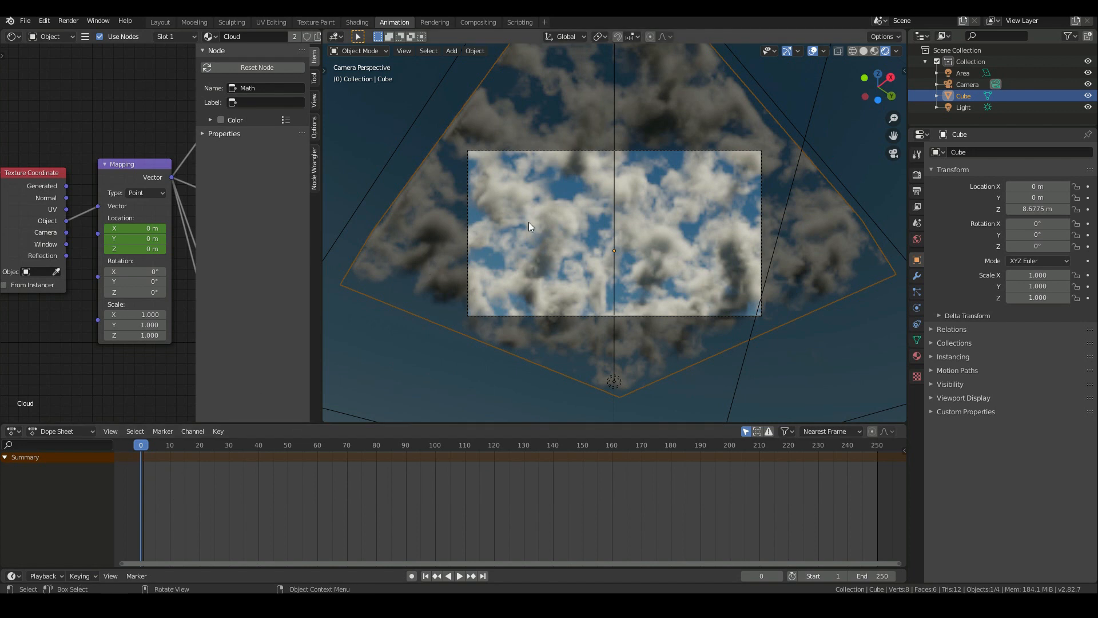
key("space")
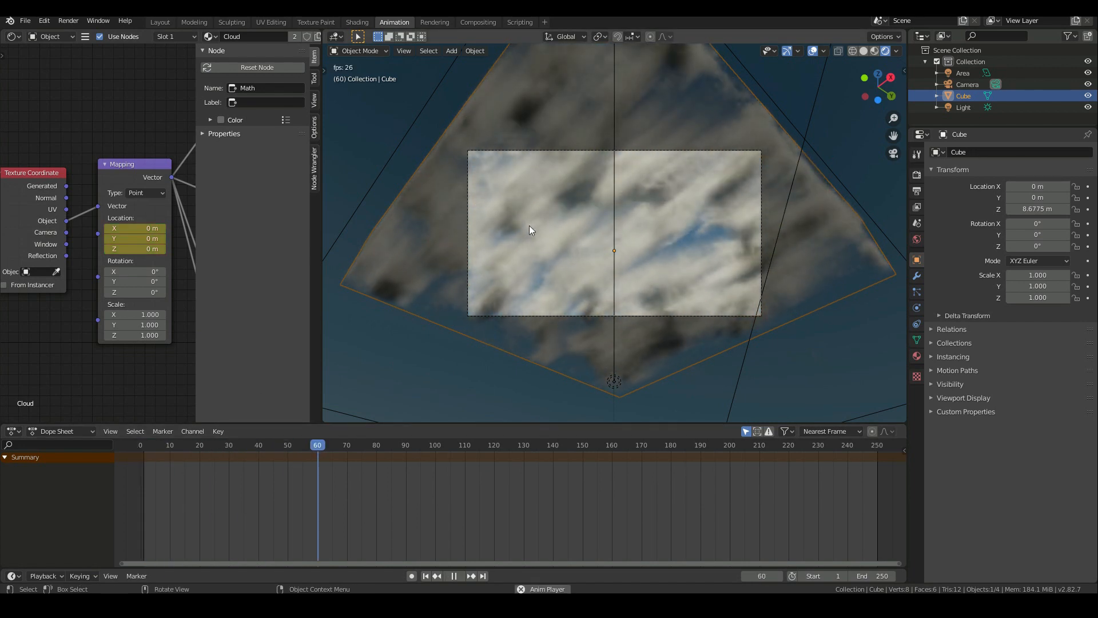
key("Escape")
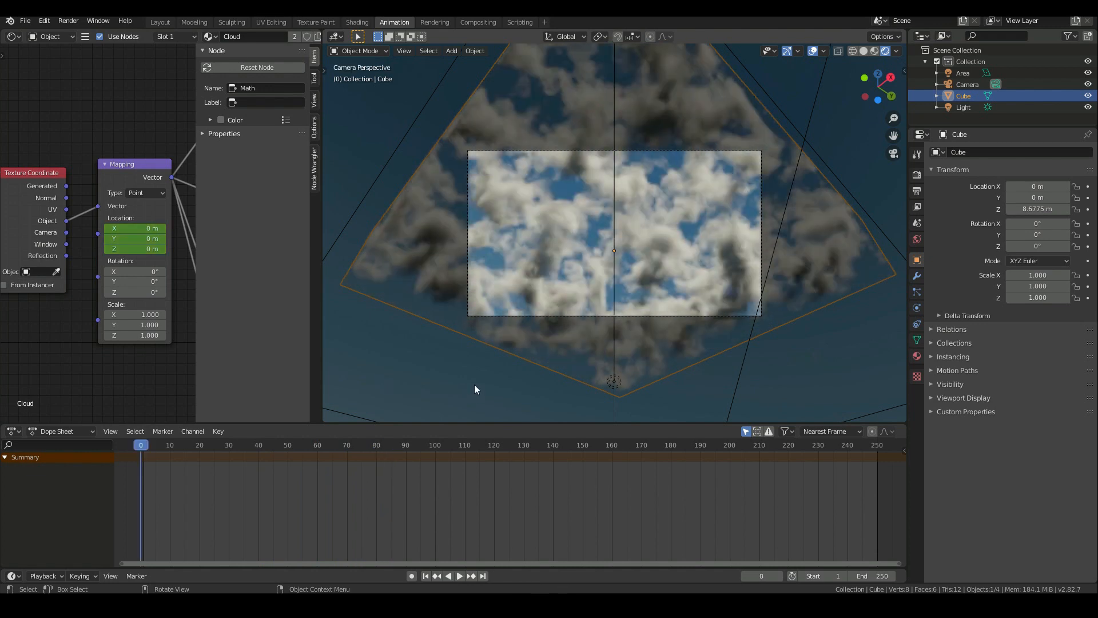
Select the Mapping node to show its keyframes in the Dope Sheet, and set their handle type to Vector.
left_click(14, 431)
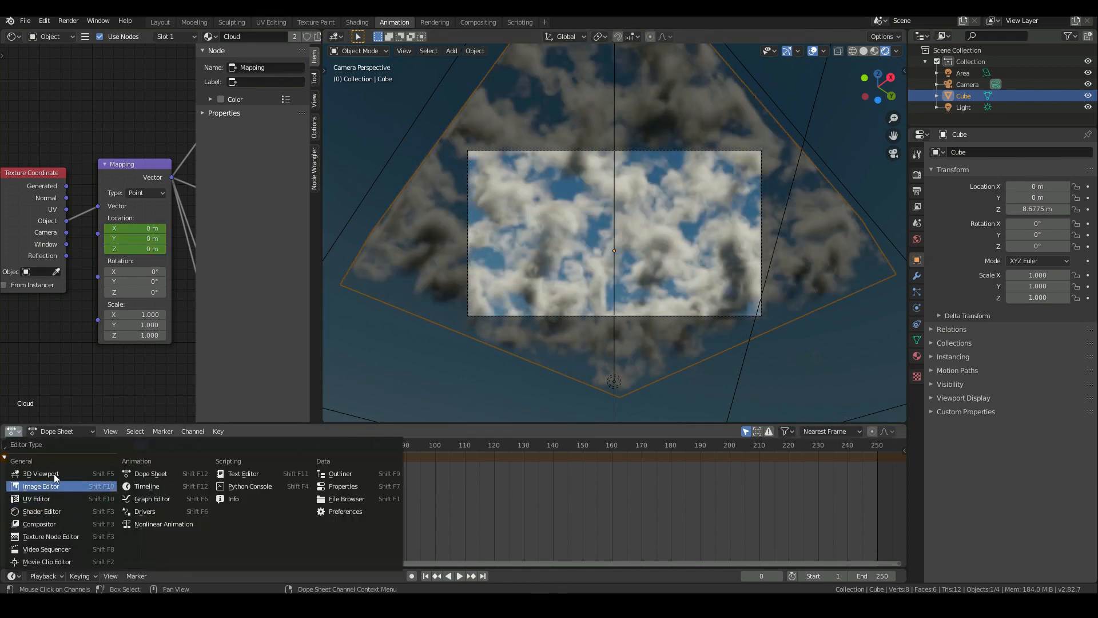
left_click(138, 474)
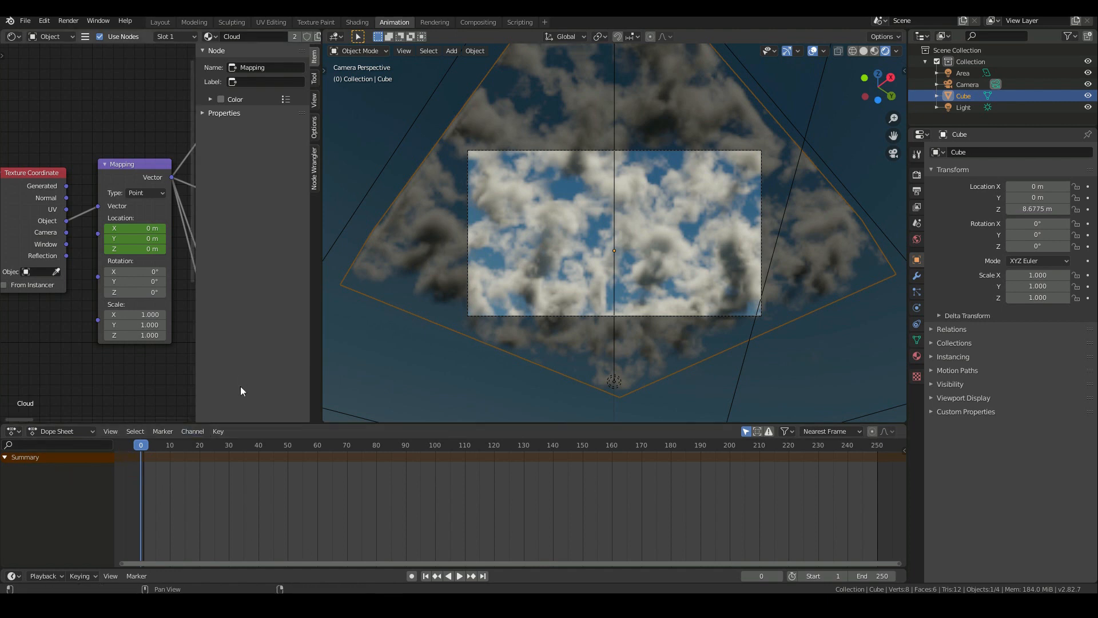
left_click(122, 165)
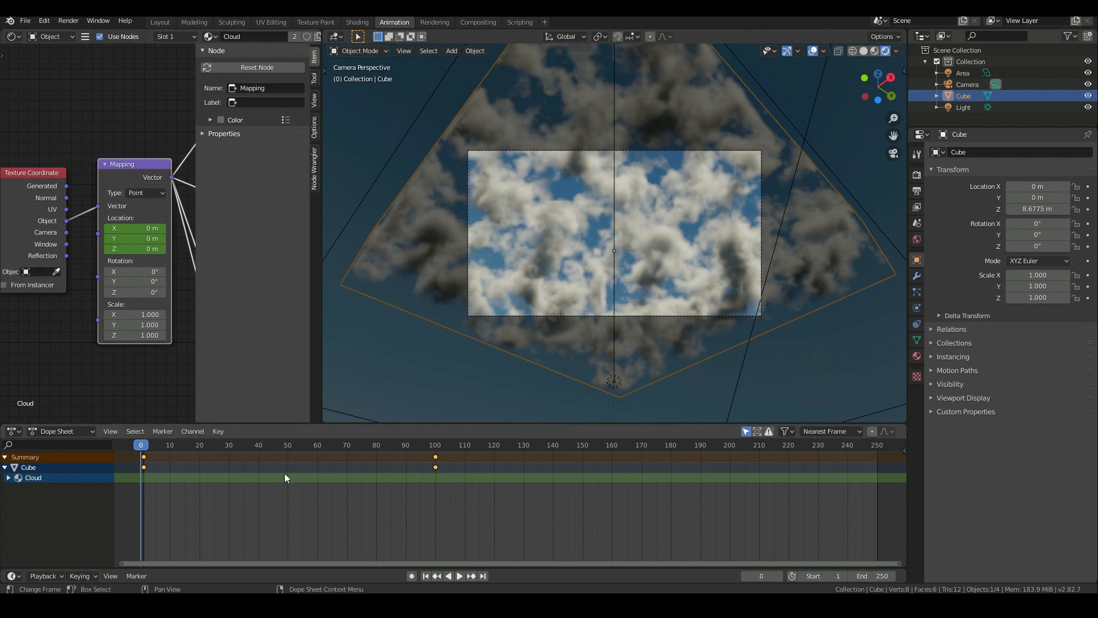
key("v")
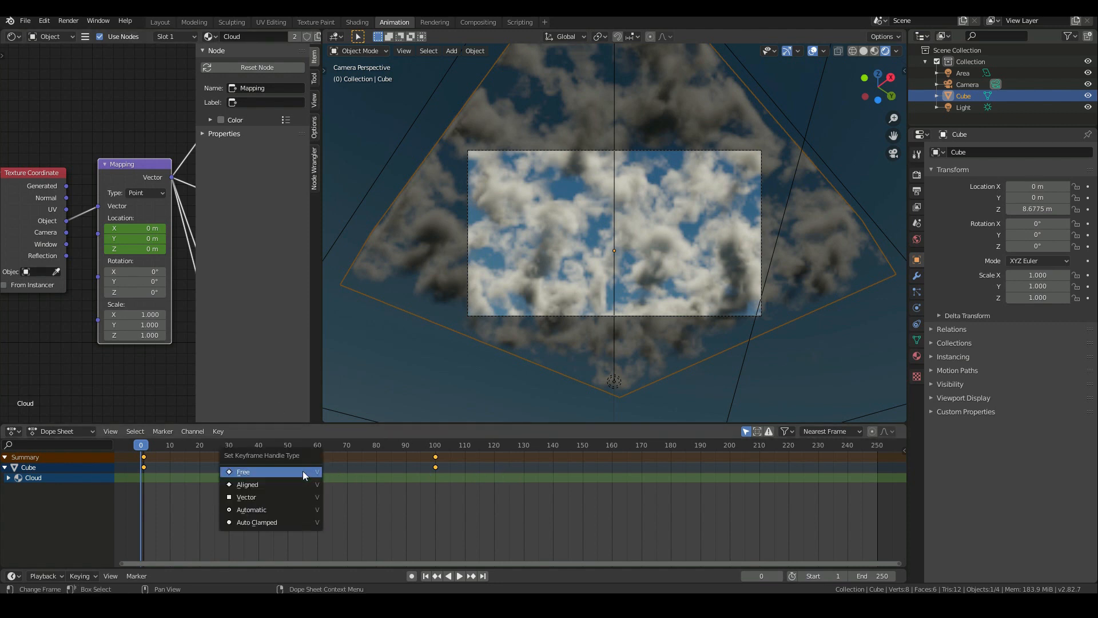
key("Return")
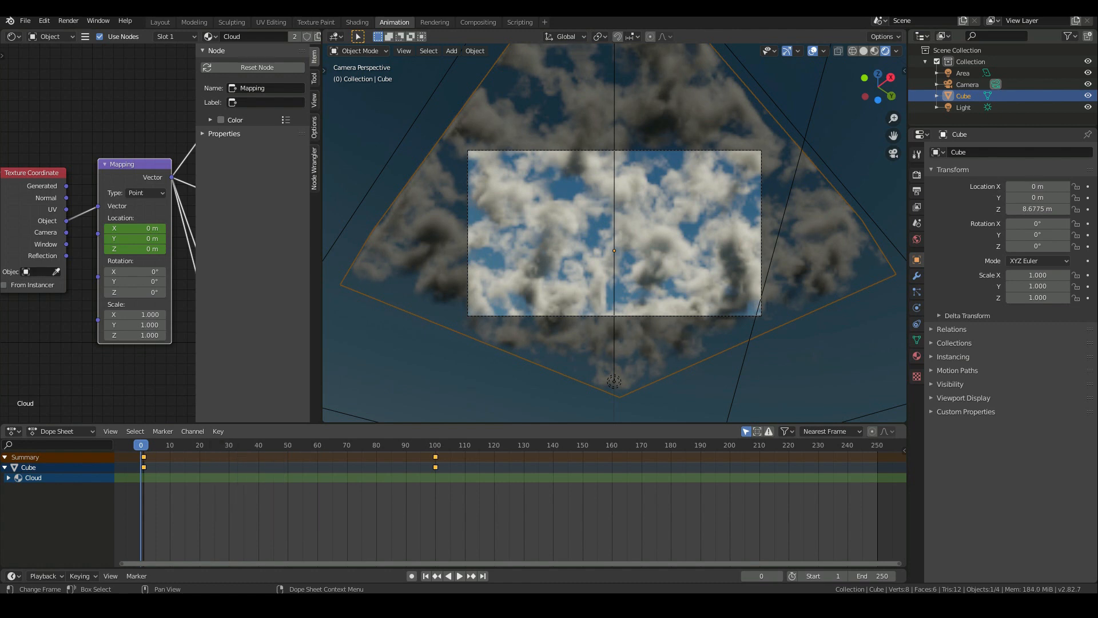
Play back the cloud animation and scrub through its early frames to check the motion with the changed handles.
key("space")
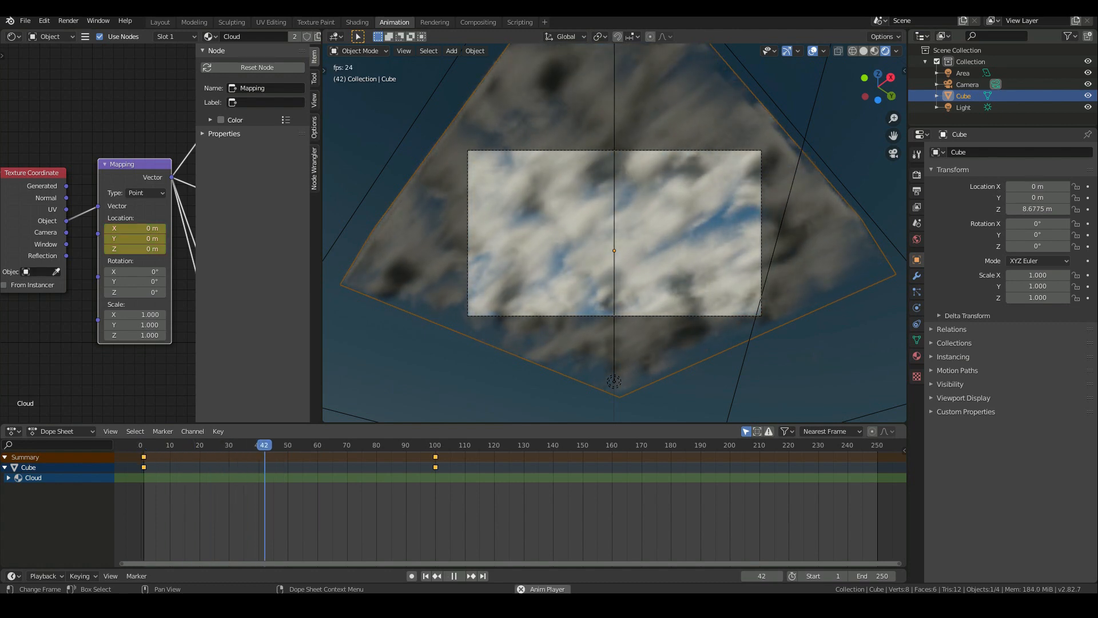
key("space")
left_click_drag(135, 445, 179, 445)
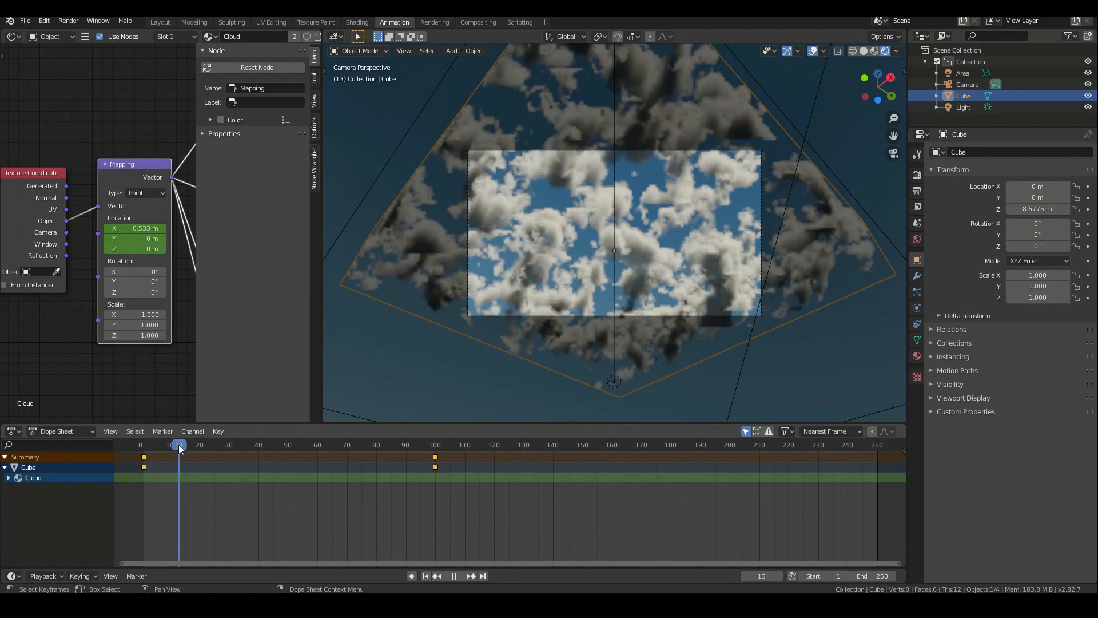
Duplicate the Mapping node above the original, feed it from the Texture Coordinate's Object output, and connect its Vector to the upper Noise Texture.
scroll(143, 275, "down", 3)
scroll(143, 276, "down", 1)
middle_click_drag(161, 318, 123, 396)
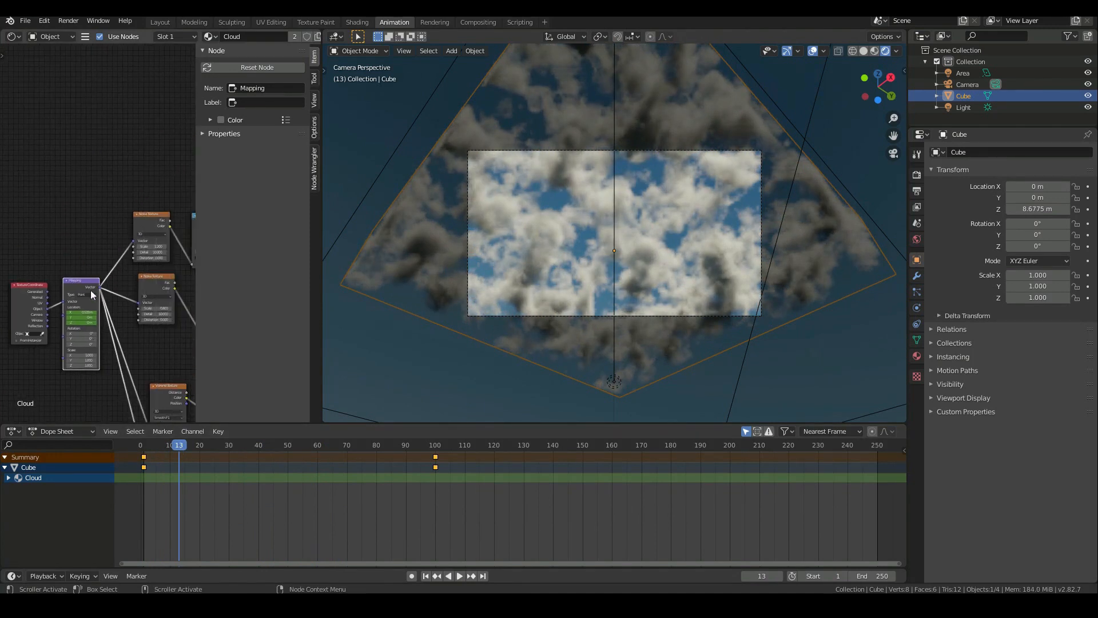
key("shift+d")
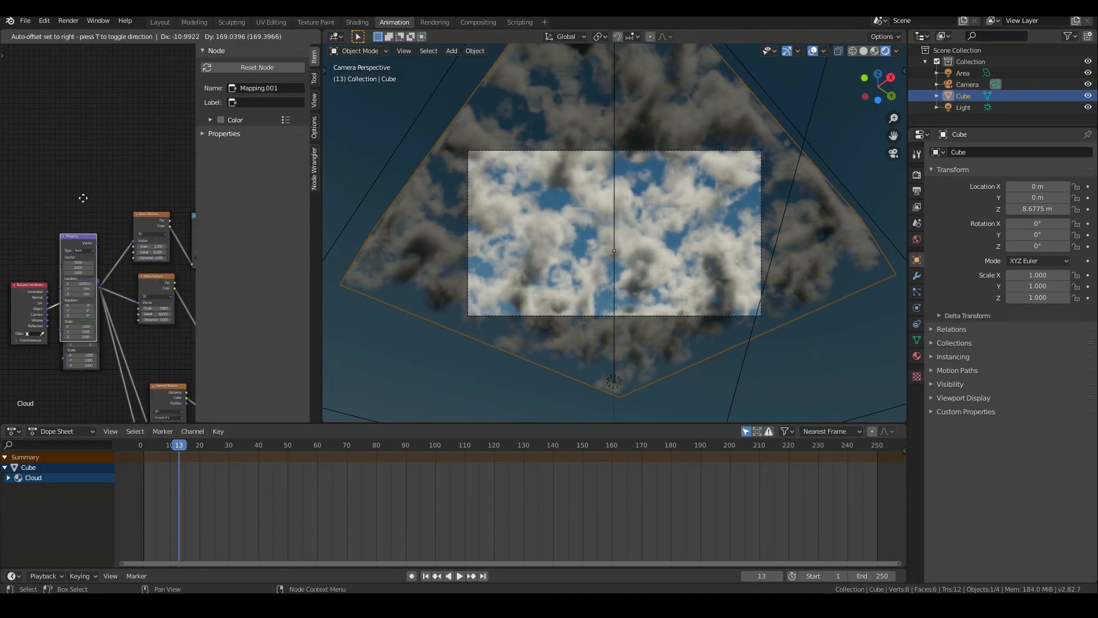
left_click(86, 169)
left_click_drag(50, 309, 59, 308)
left_click_drag(62, 200, 135, 243)
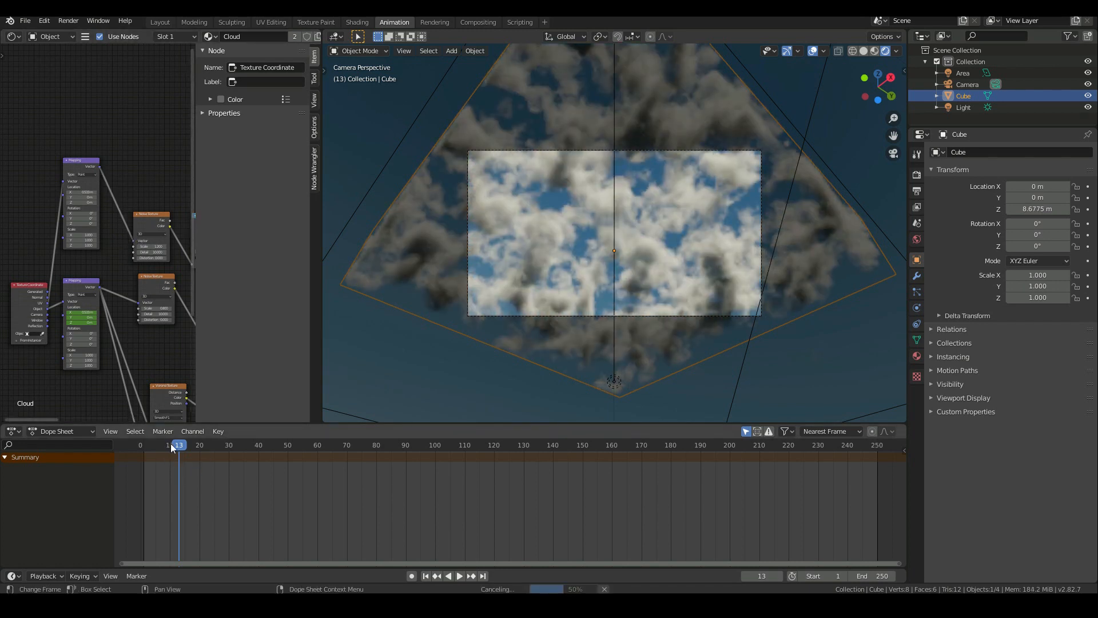
Keyframe the duplicated Mapping node's Location at frame 0 with X set to 0 m.
left_click(144, 445)
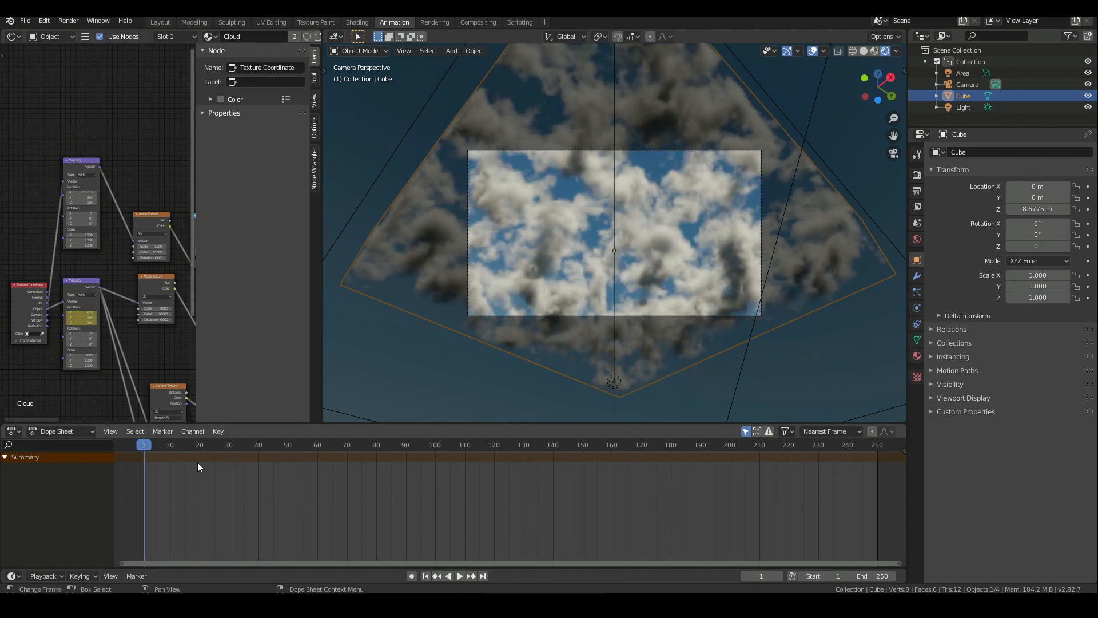
key("Left")
scroll(78, 184, "up", 2)
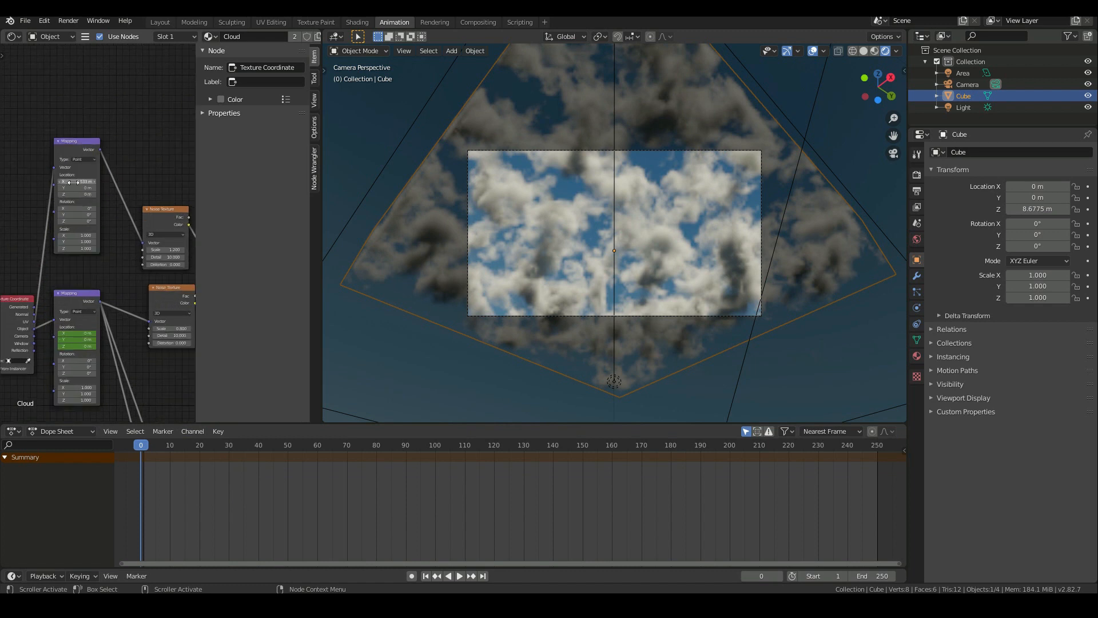
double_click(78, 182)
type("0")
key("Return")
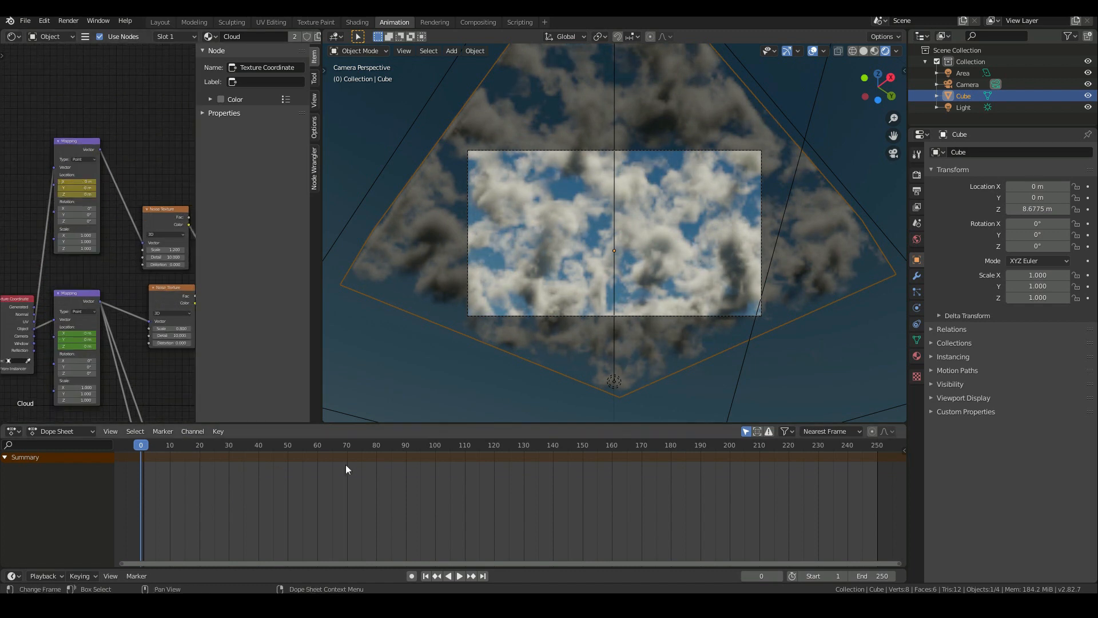
Keyframe the duplicated Mapping node's Location at frame 100 with X 1 m, and play the animation from frame 1.
left_click(437, 445)
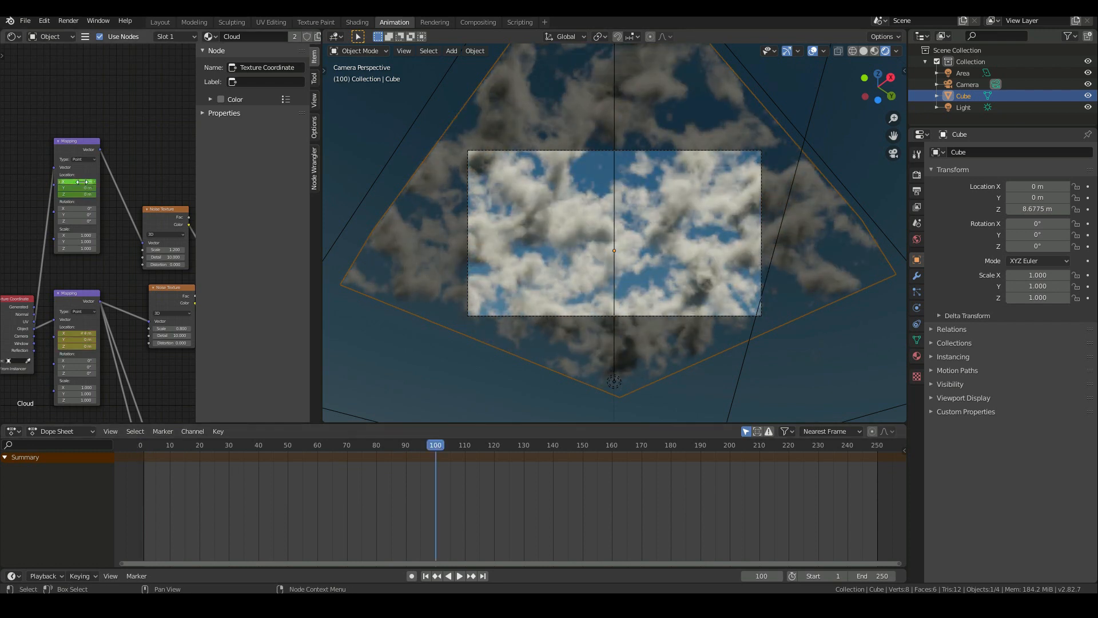
type("1")
key("Return")
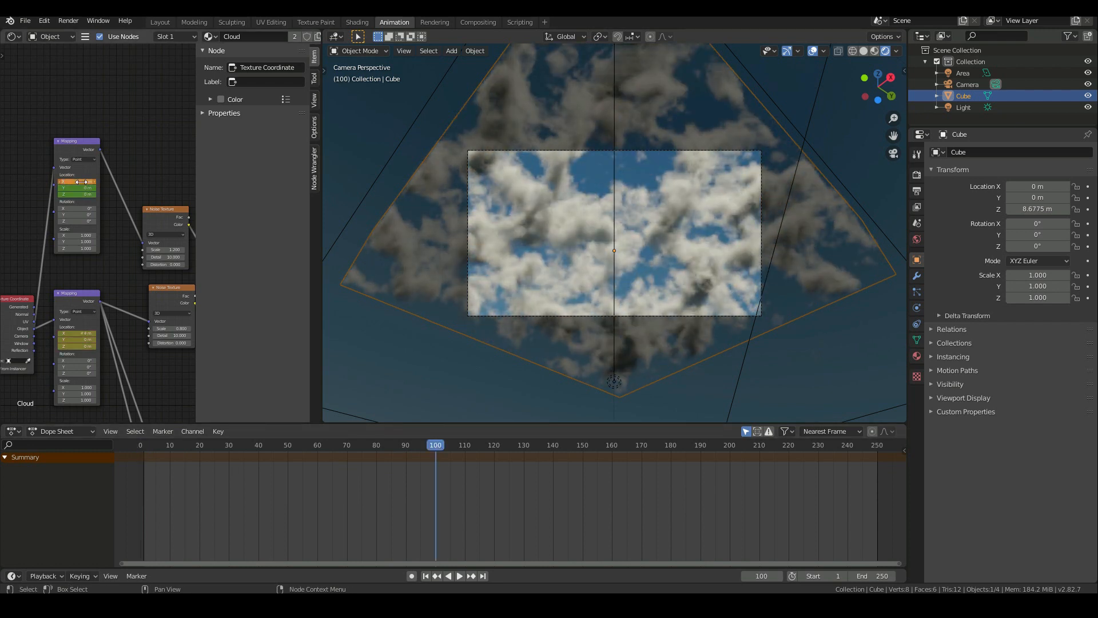
key("i")
left_click(143, 447)
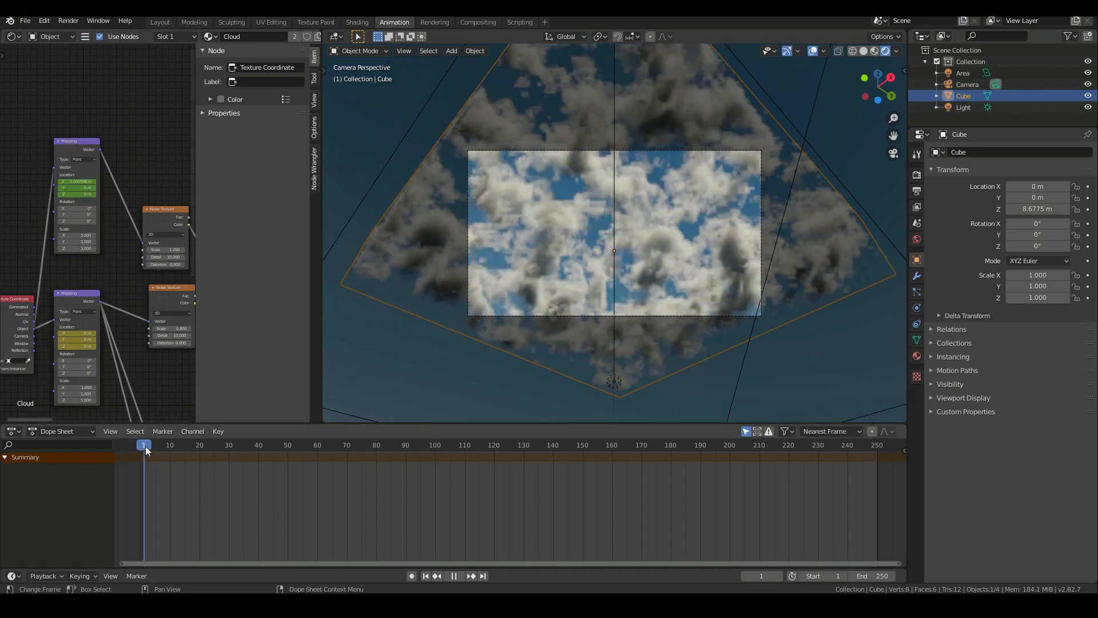
key("space")
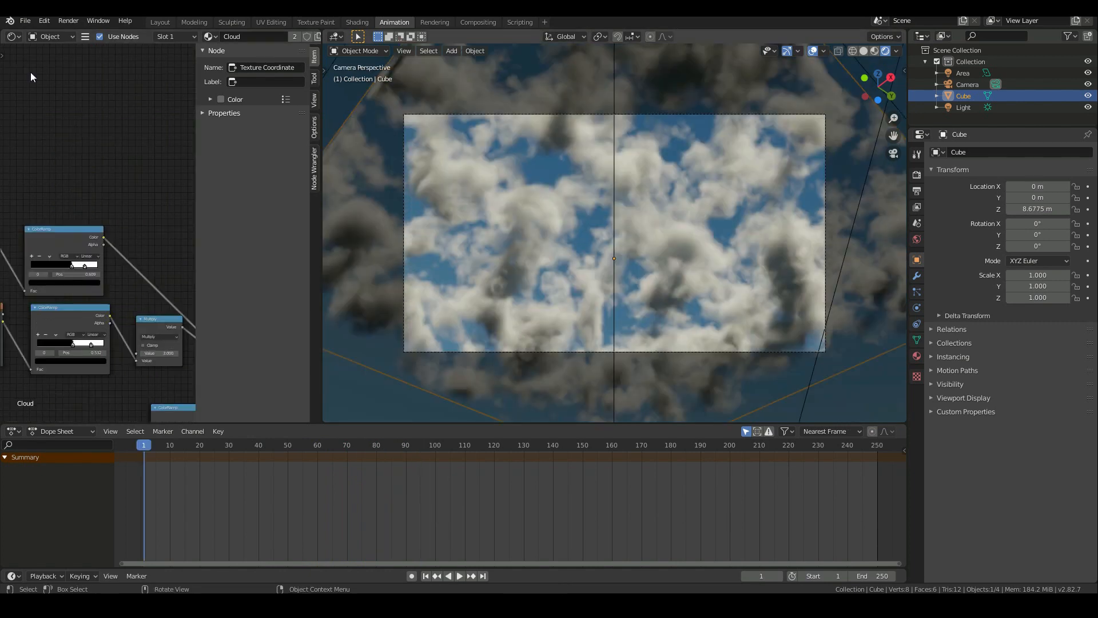
Save the file and set the Eevee render samples to 128.
left_click(25, 20)
left_click(51, 96)
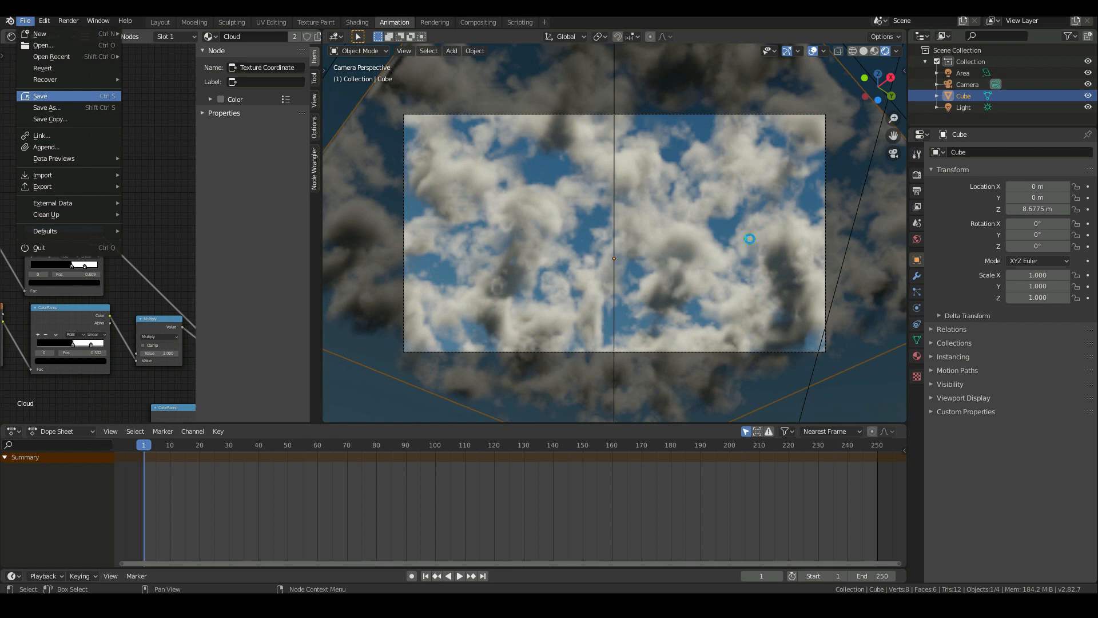
left_click(917, 176)
left_click(1048, 186)
type("128")
key("Return")
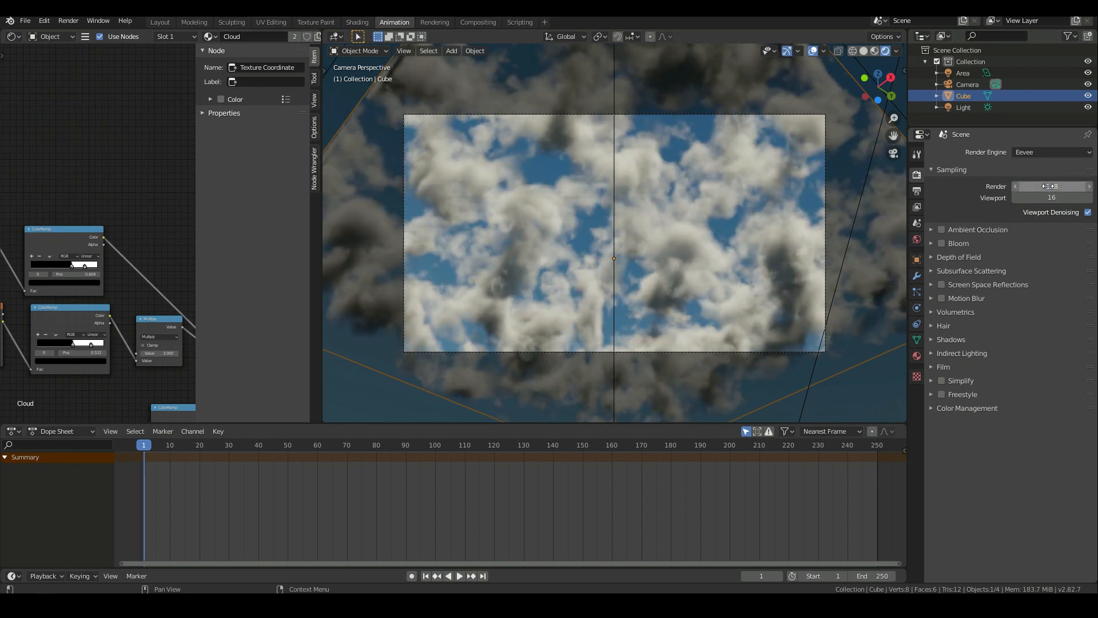
Set the volumetrics to 256 samples with a tile size of 2px.
left_click(956, 312)
left_click(1035, 366)
type("128256")
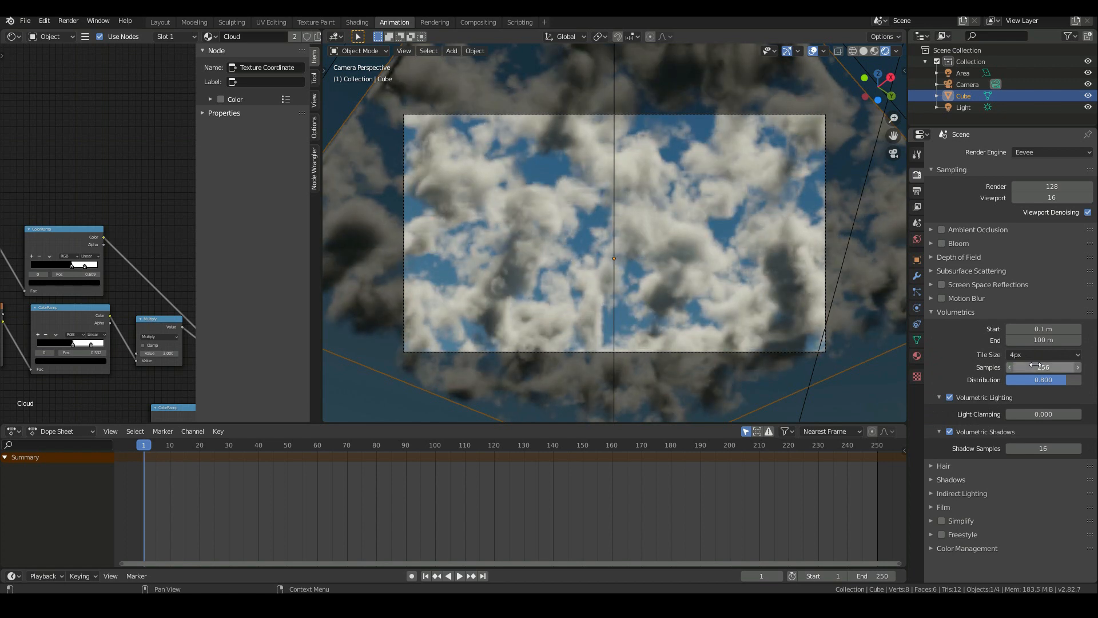
key("Return")
left_click(1035, 355)
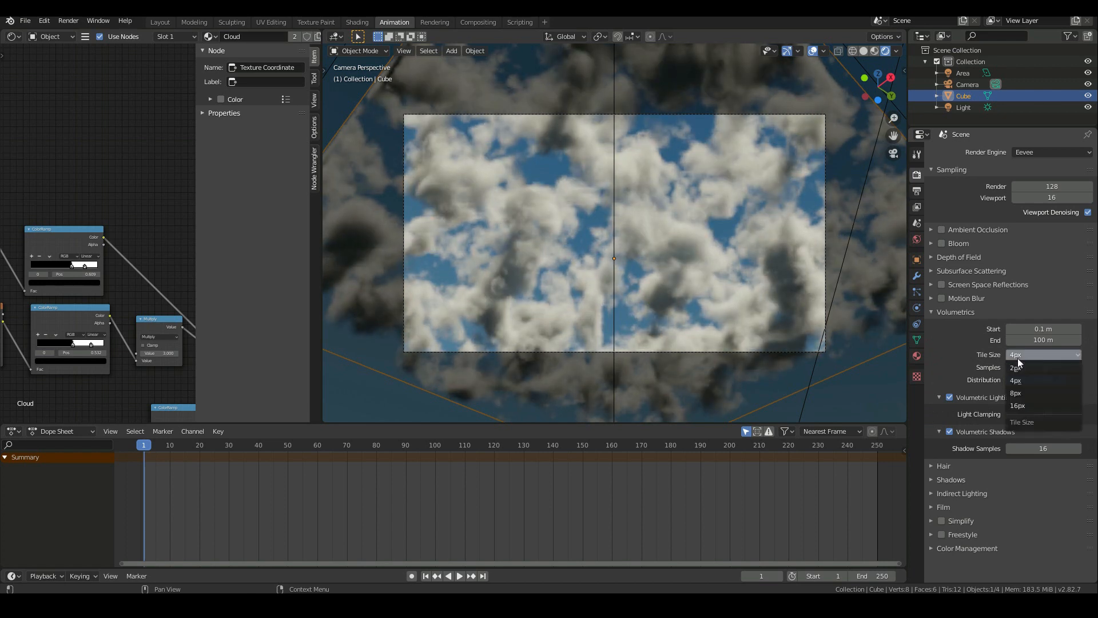
left_click(1034, 368)
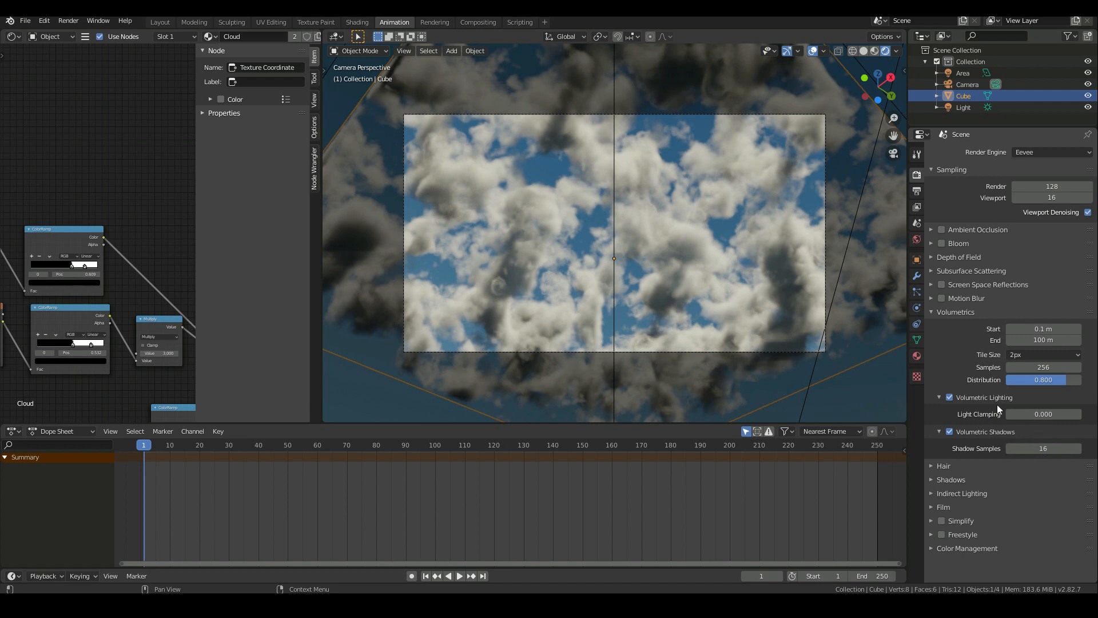
Raise the volumetric shadow samples to 32 and finally to 64.
left_click(1036, 446)
type("32")
key("Return")
left_click(1034, 450)
type("64")
key("Return")
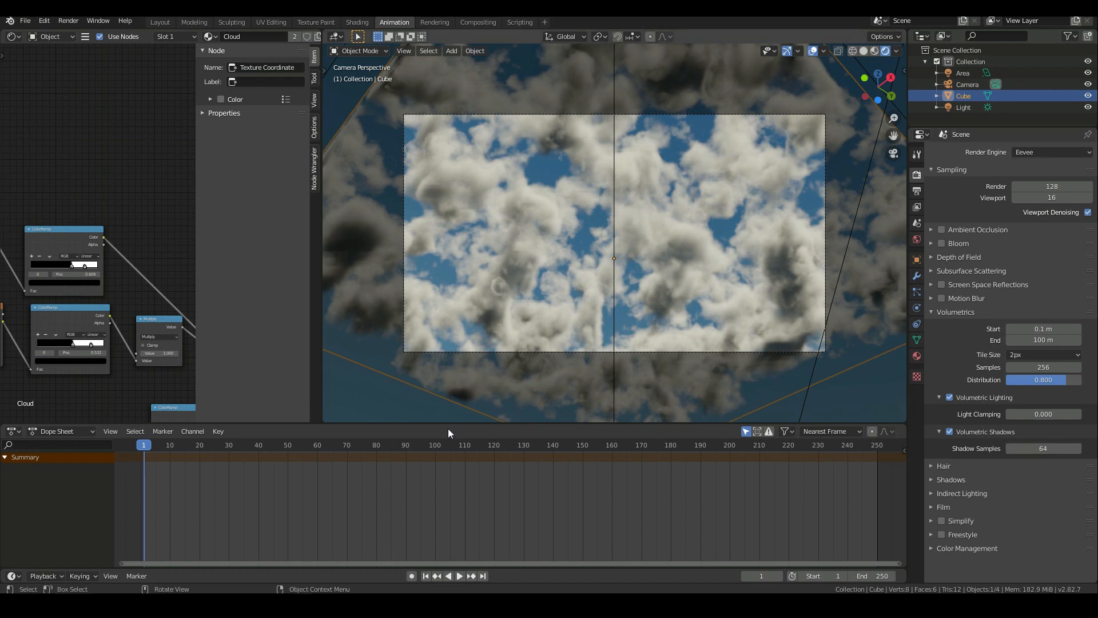
Save the file and render the current frame as a still image.
left_click(25, 21)
left_click(34, 97)
key("F12")
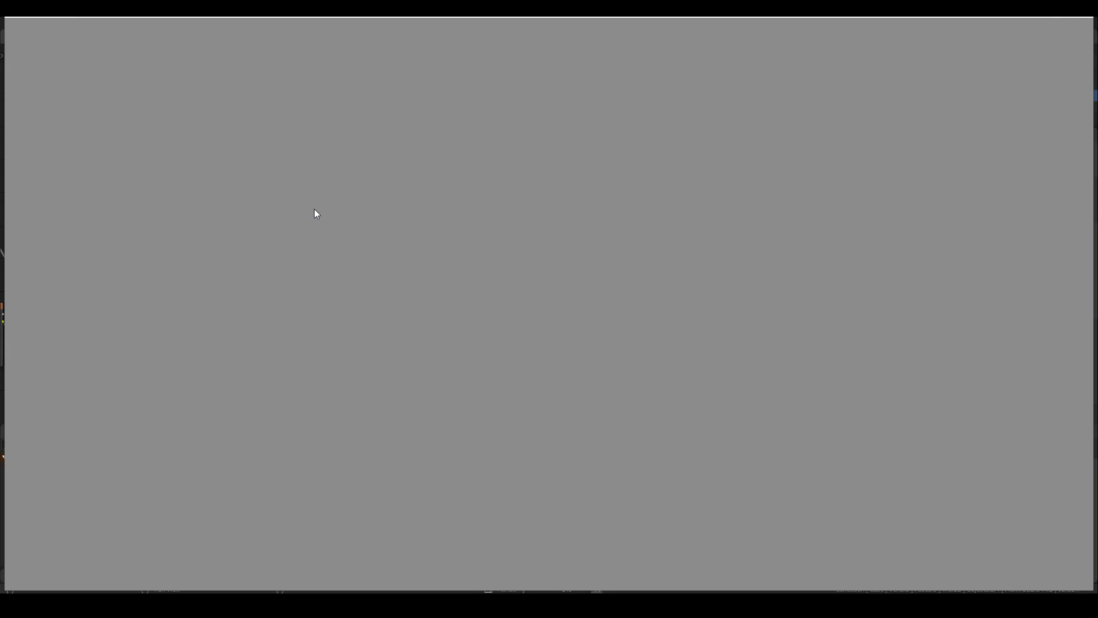